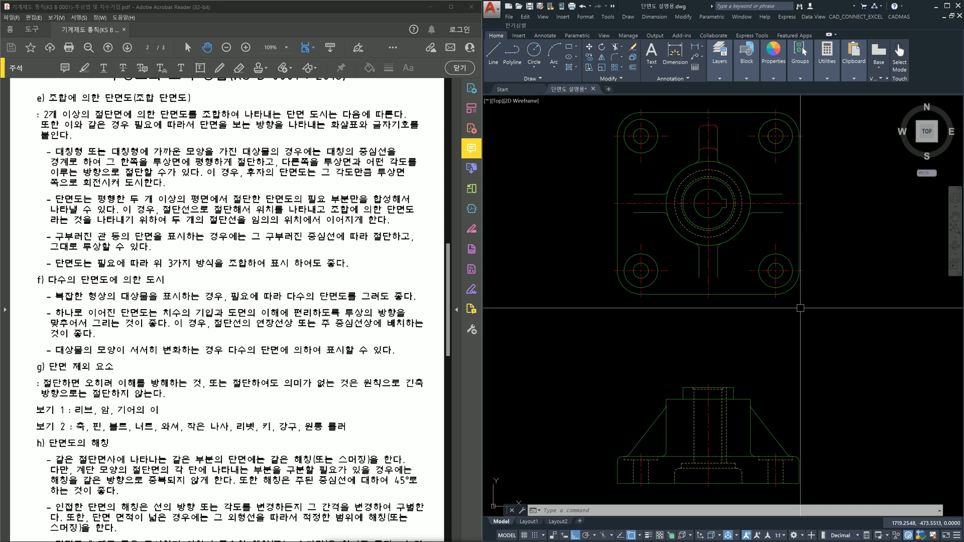
Examine the round flange section example alongside the base plate's top and front views.
scroll(801, 308, "down", 4)
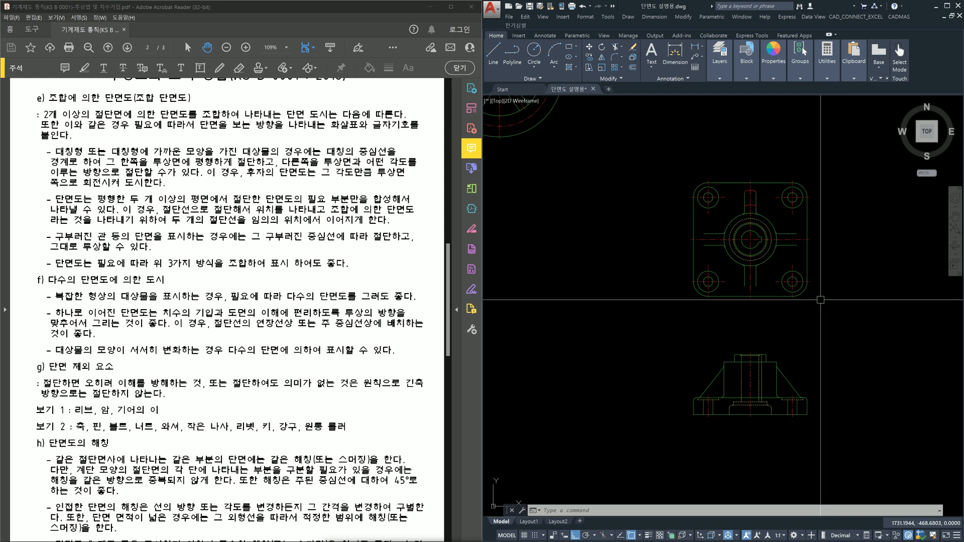
scroll(774, 268, "up", 2)
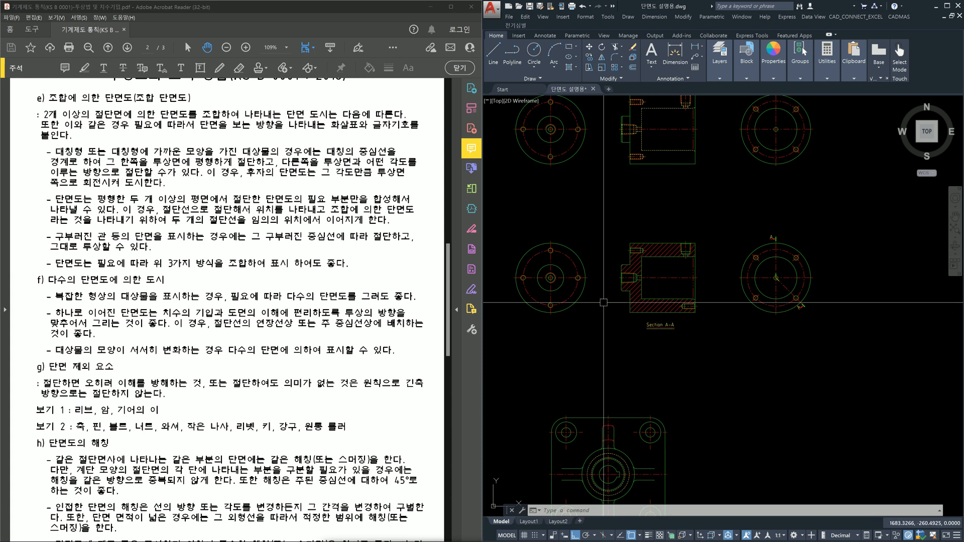
middle_click_drag(596, 297, 609, 340)
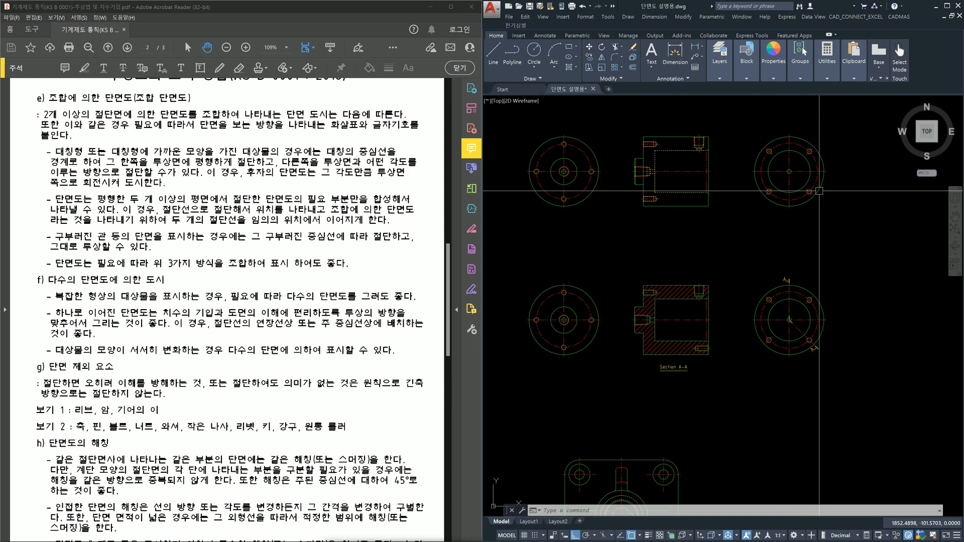
scroll(753, 253, "down", 2)
middle_click_drag(705, 394, 757, 261)
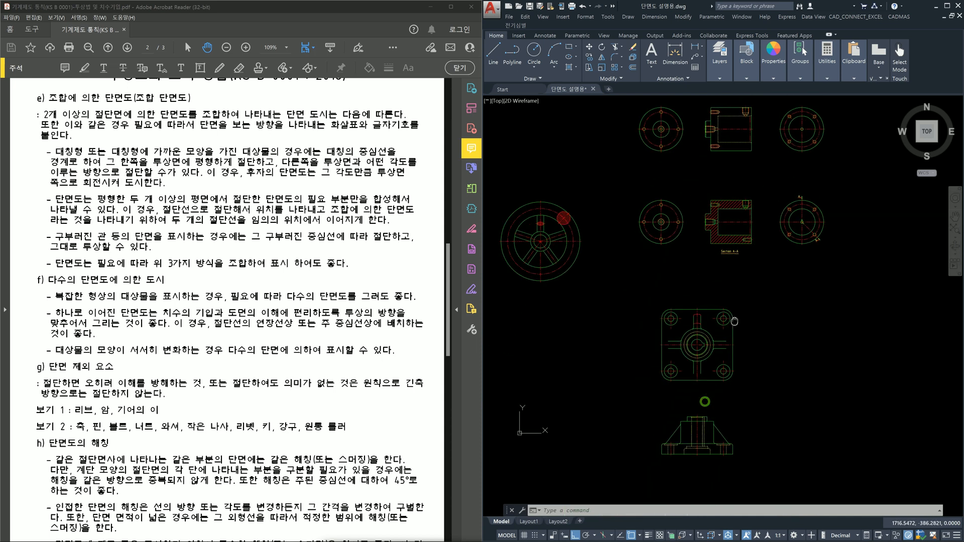
scroll(757, 261, "up", 2)
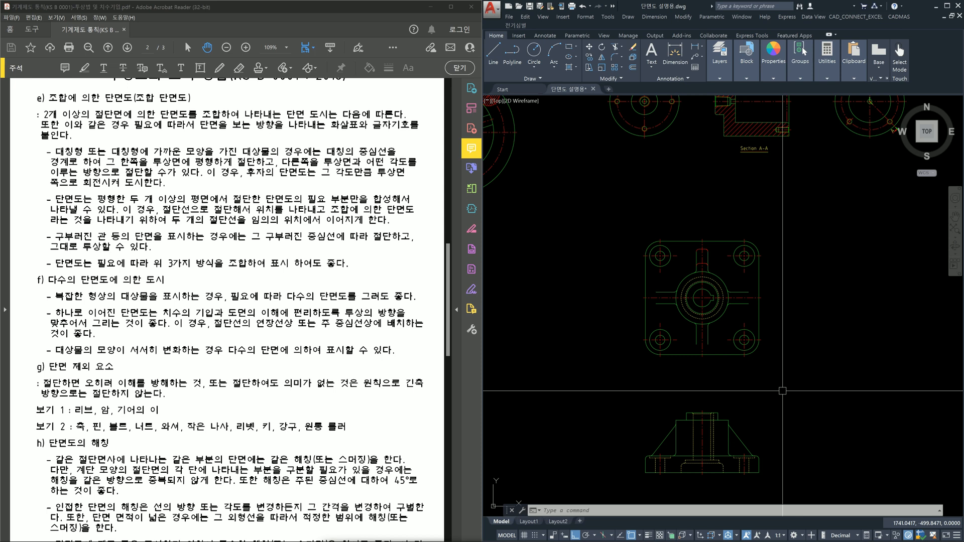
mouse_move(766, 233)
middle_mouse_down()
mouse_move(756, 306)
mouse_move(725, 346)
middle_mouse_up()
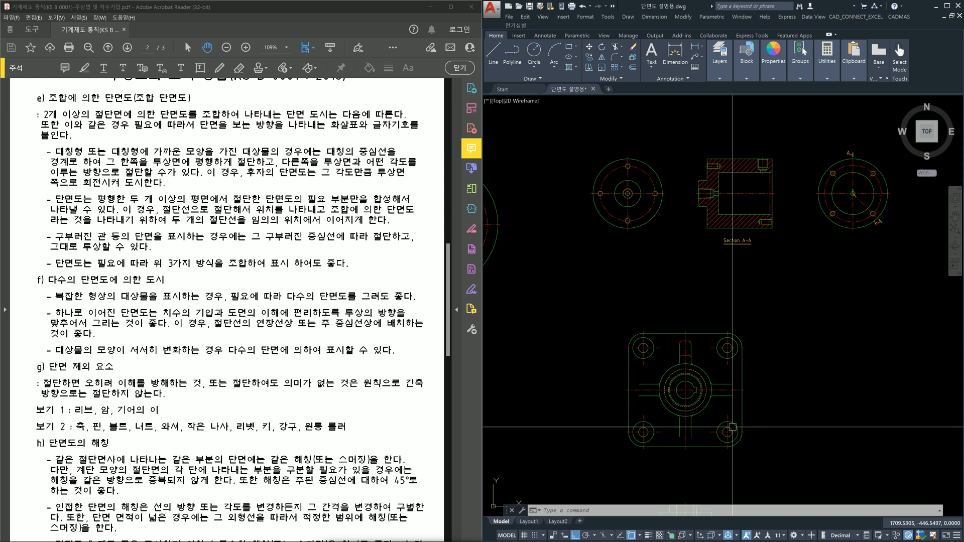
scroll(689, 390, "up", 2)
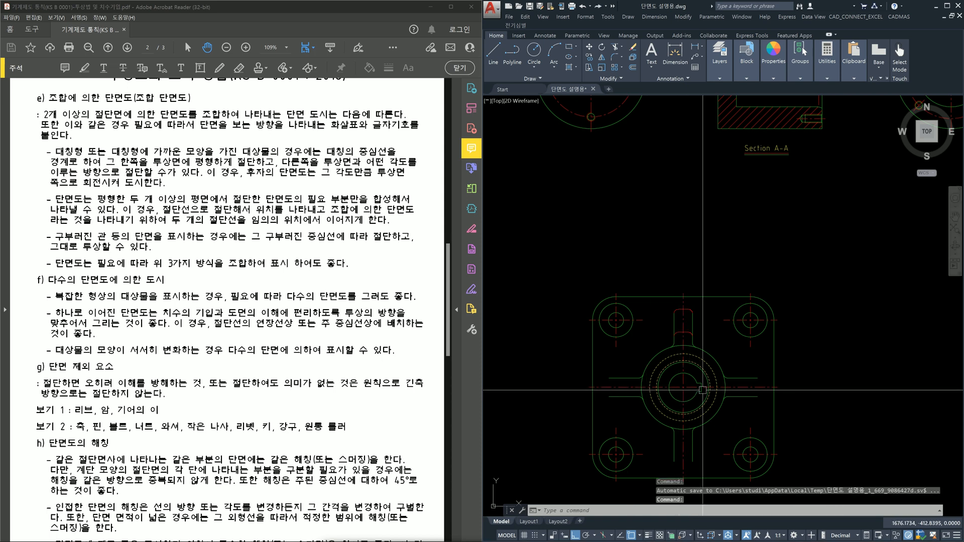
scroll(703, 396, "down", 4)
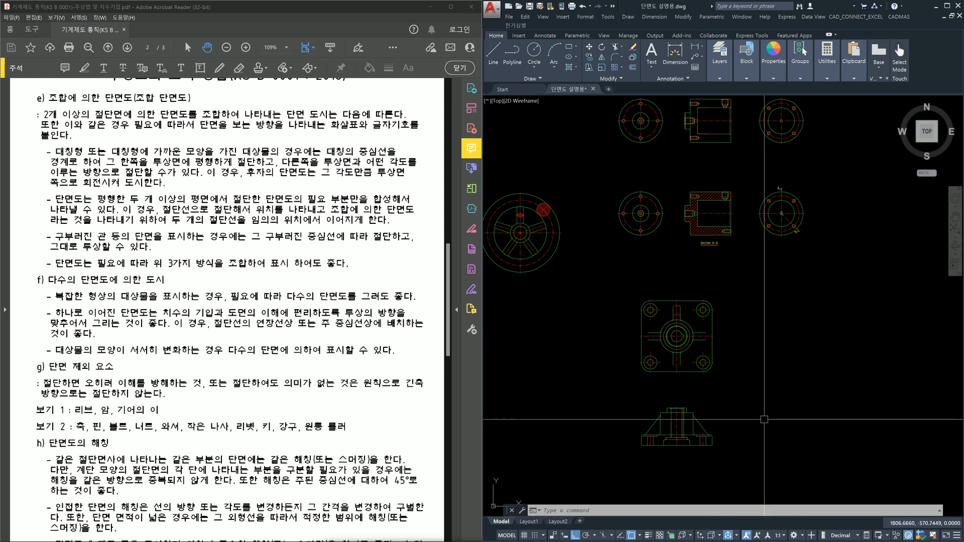
scroll(684, 352, "up", 4)
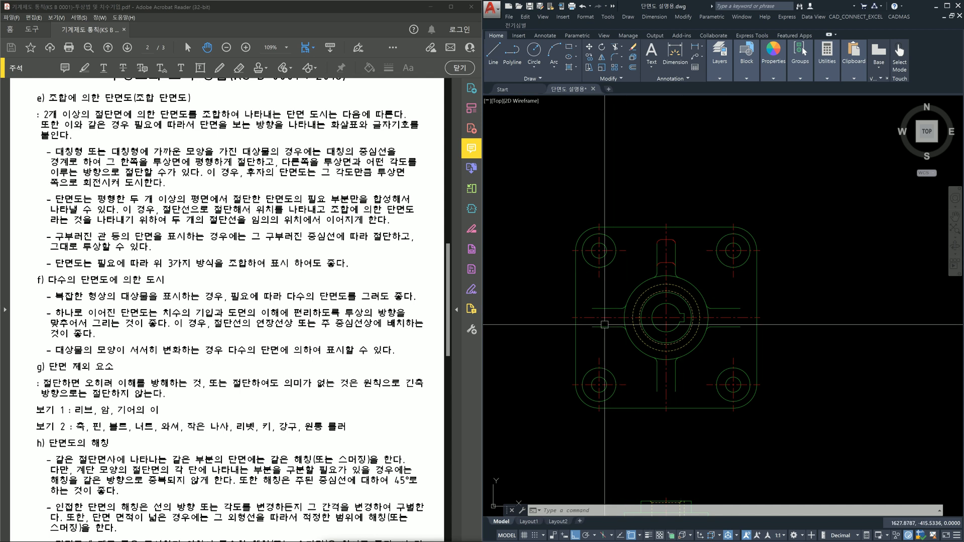
Inspect the plate's horizontal and vertical centre lines, the lower-right corner hole's outer circle and the central boss circle.
left_click(571, 316)
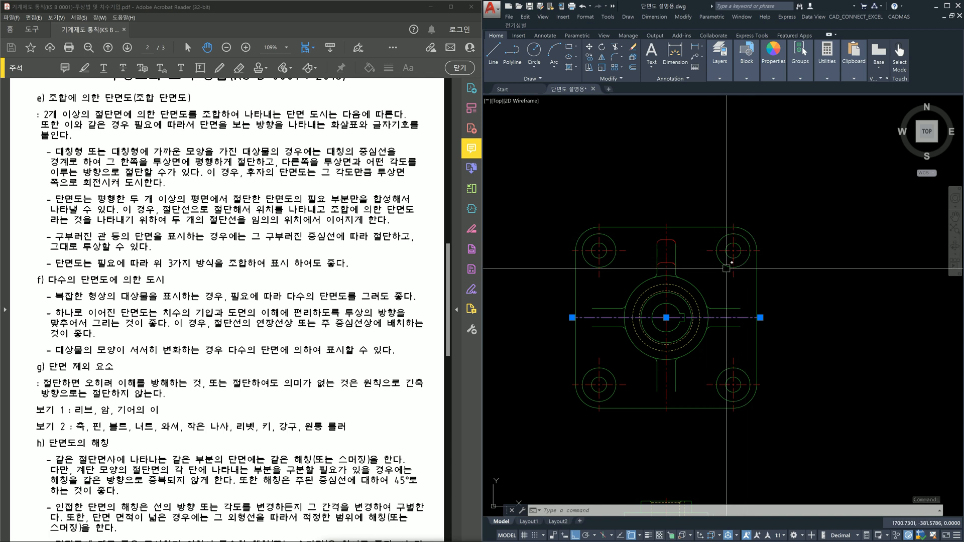
key("Escape")
left_click(666, 249)
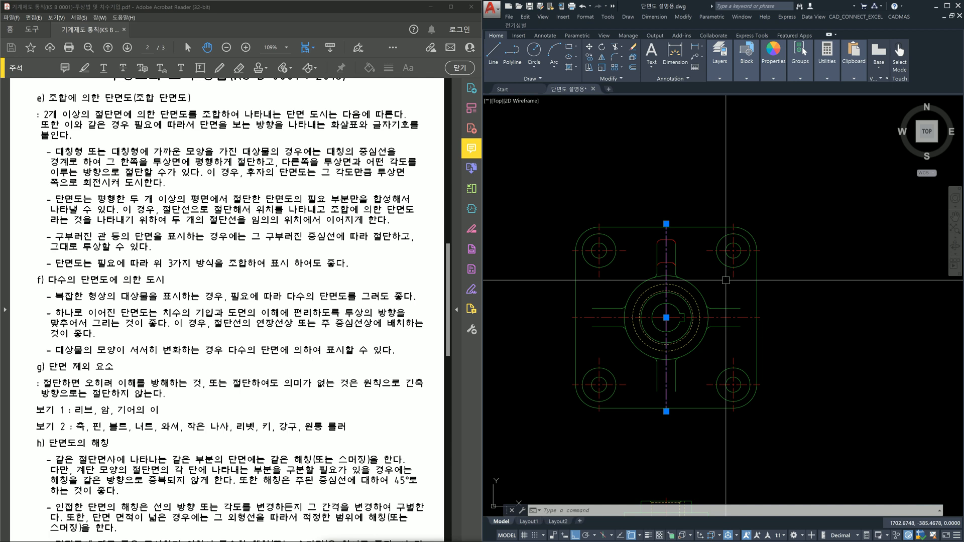
key("Escape")
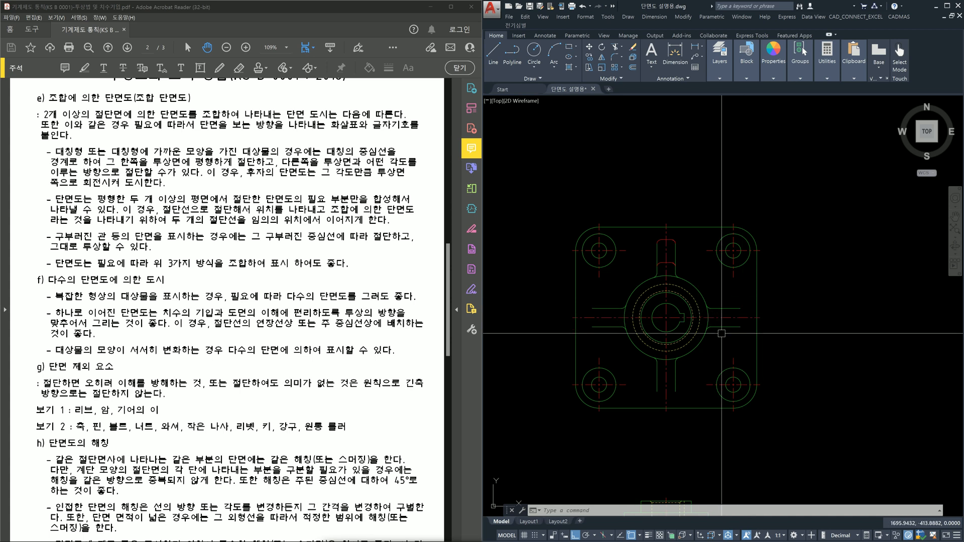
scroll(716, 396, "up", 4)
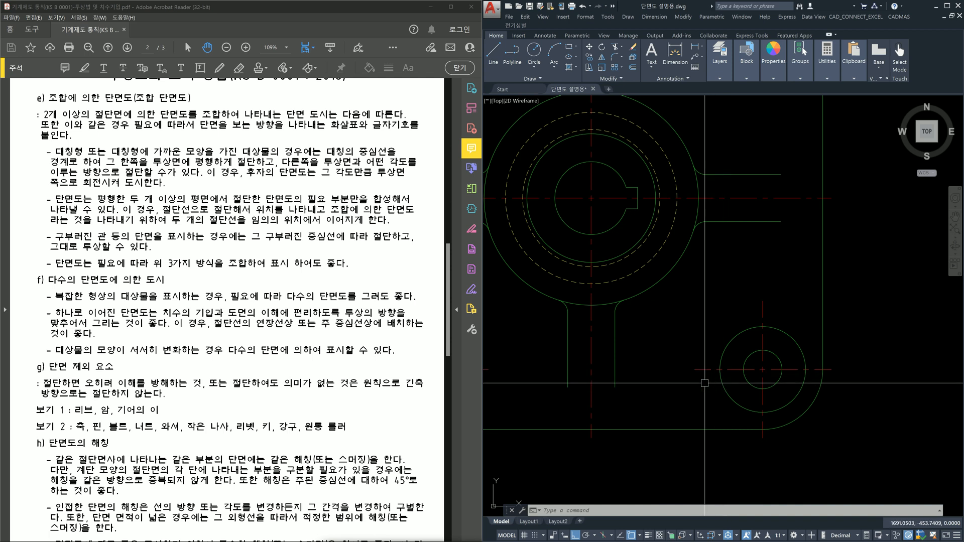
left_click(722, 363)
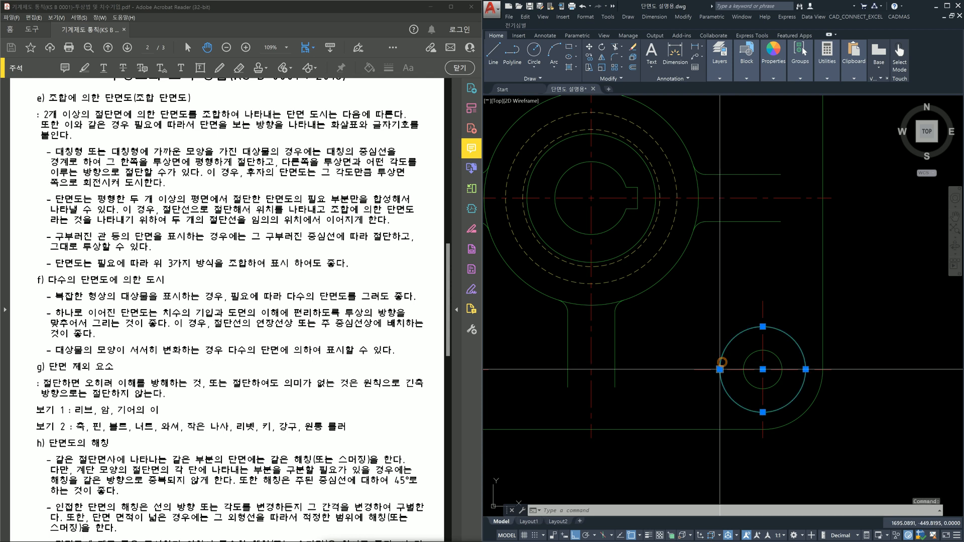
left_click(699, 198)
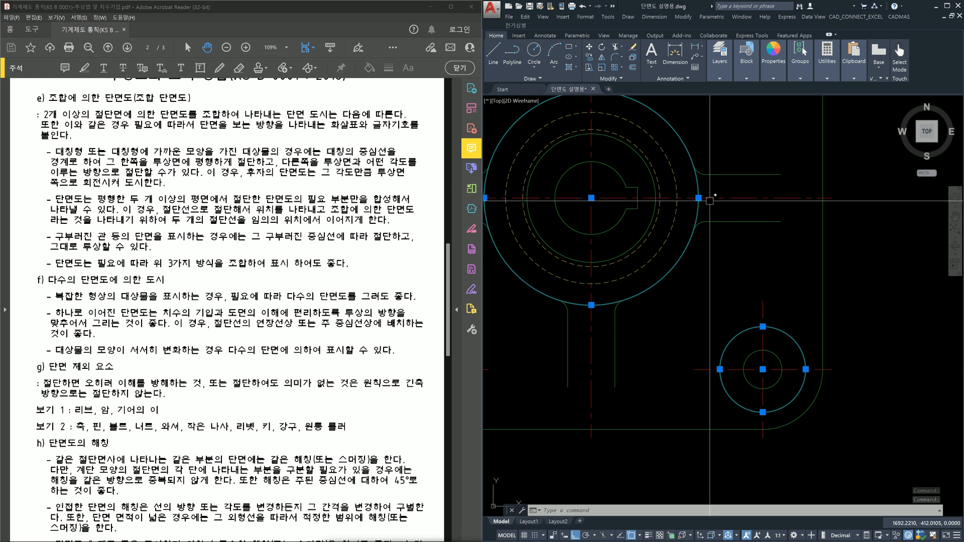
key("Escape")
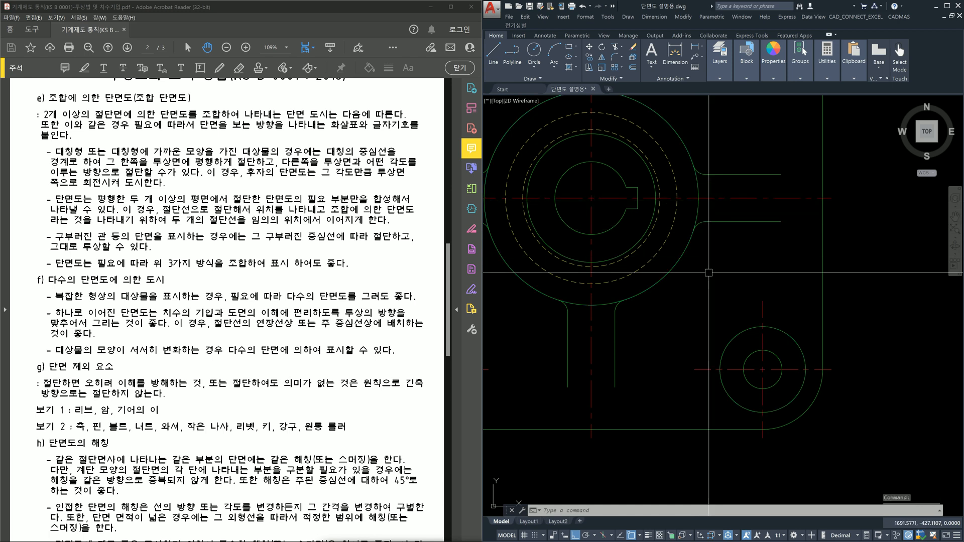
Draw a vertical construction line between the central boss circle and the lower-right corner hole.
type("xl")
key("Return")
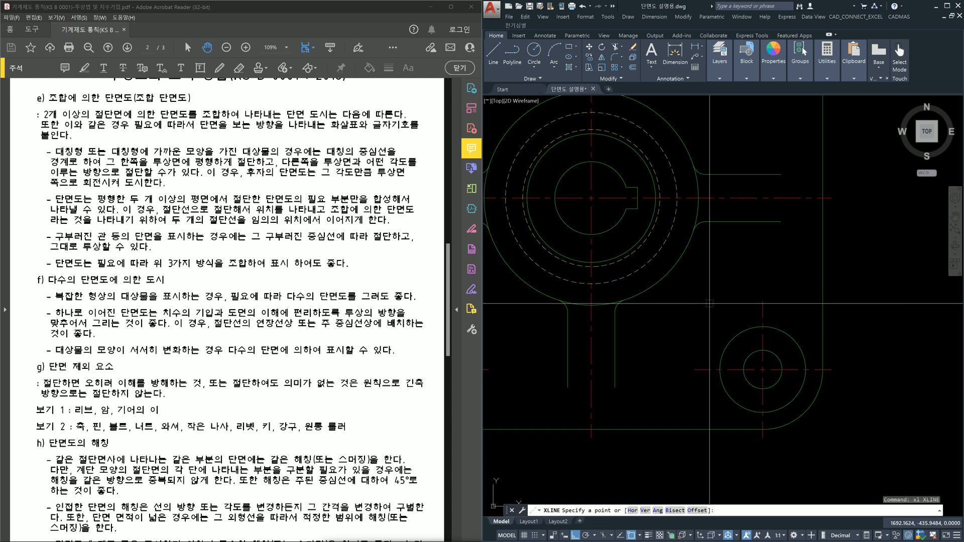
left_click(709, 303)
left_click(709, 261)
key("Escape")
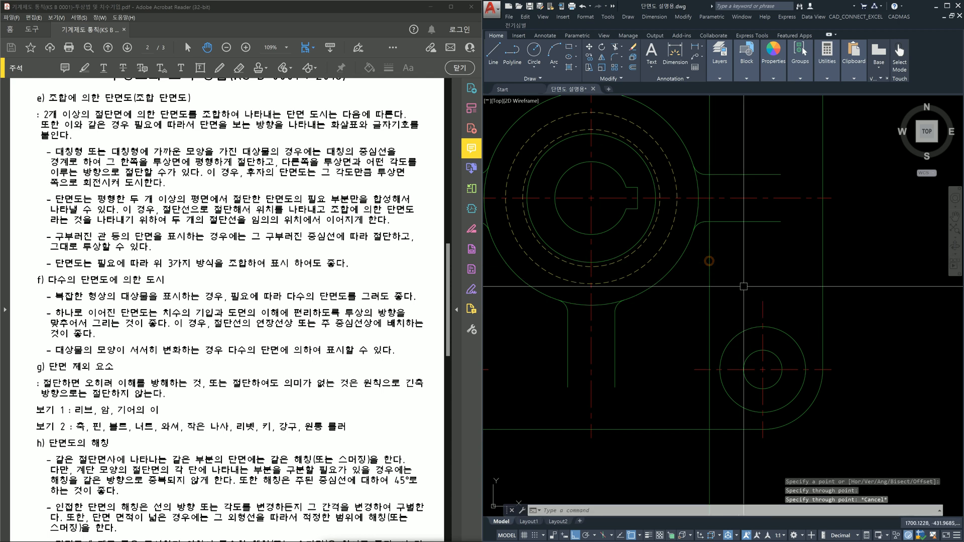
Inspect where the vertical construction line crosses the two edges of the boss's right-hand rib.
left_click(731, 289)
left_click(695, 284)
left_click(744, 225)
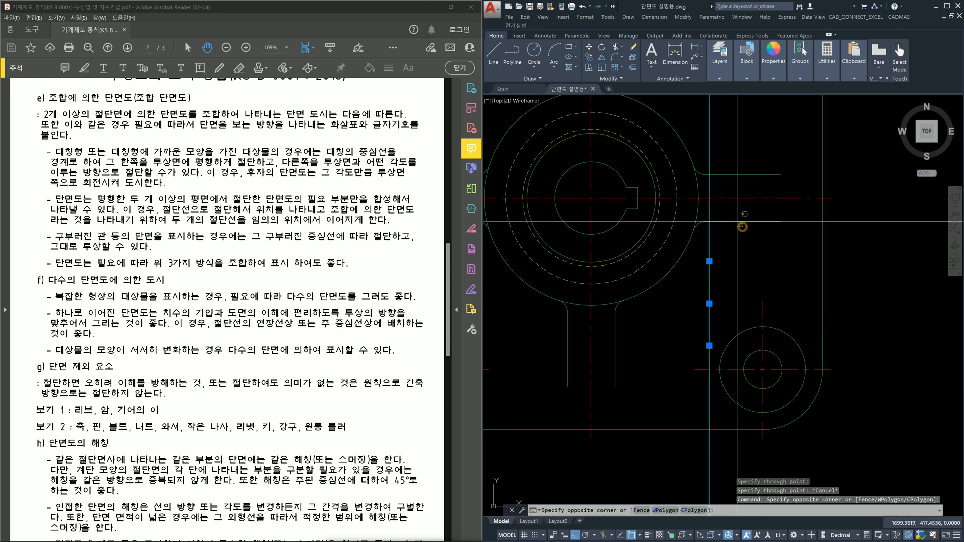
left_click(731, 215)
left_click(743, 185)
left_click(731, 163)
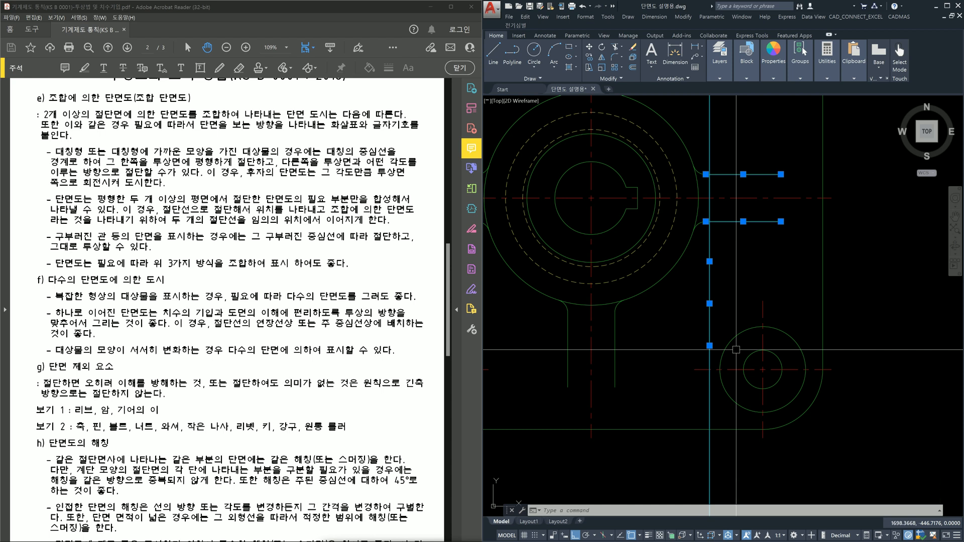
key("Escape")
Delete the vertical construction line between the boss and the corner hole.
left_click(729, 288)
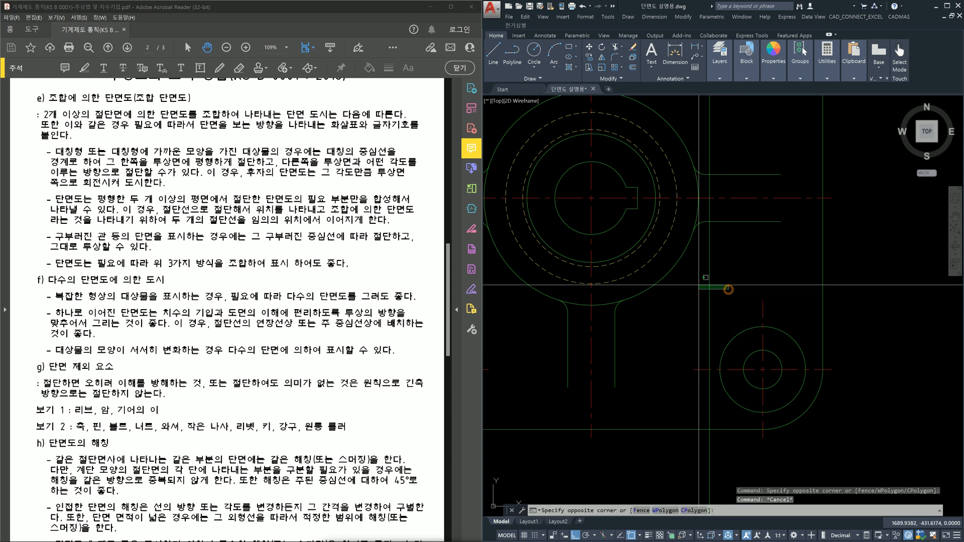
left_click(698, 285)
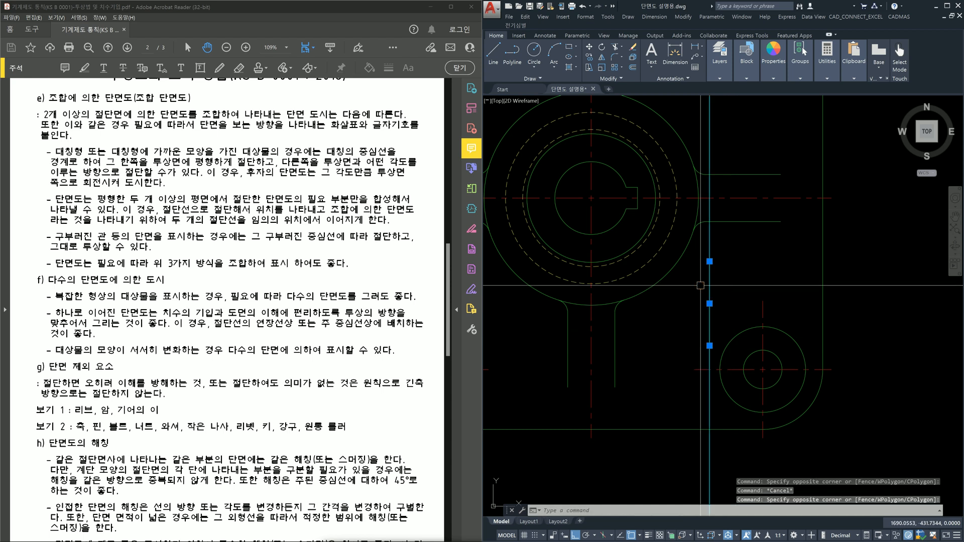
key("Delete")
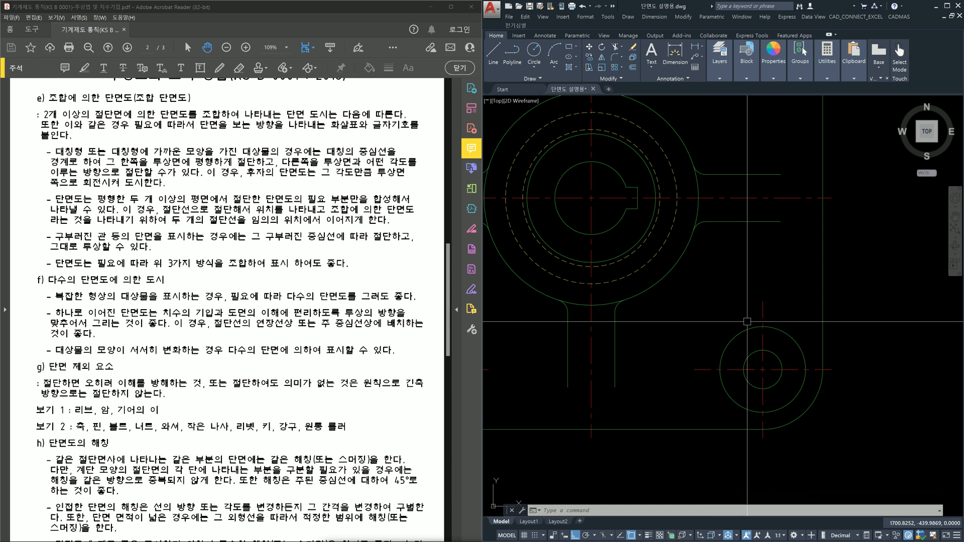
Copy the section mark A with its arrow and thick line from above the round flange view to the left end of the plate's horizontal centre line.
scroll(747, 321, "down", 5)
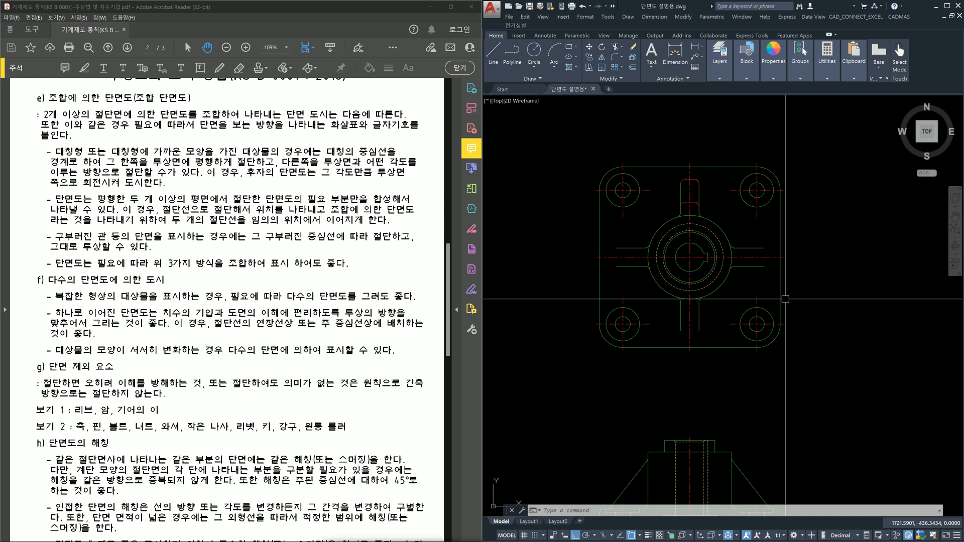
scroll(653, 200, "up", 2)
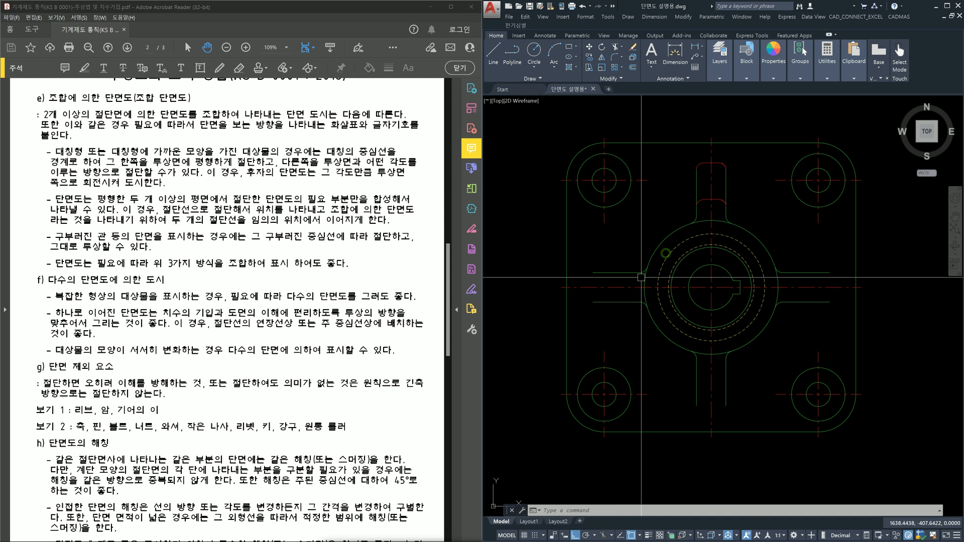
scroll(612, 285, "down", 8)
scroll(690, 180, "up", 8)
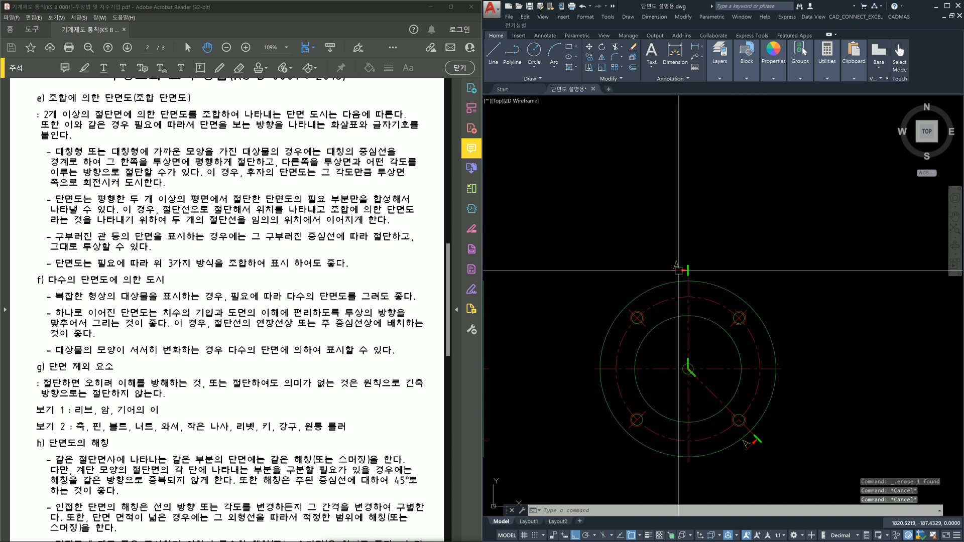
type("c")
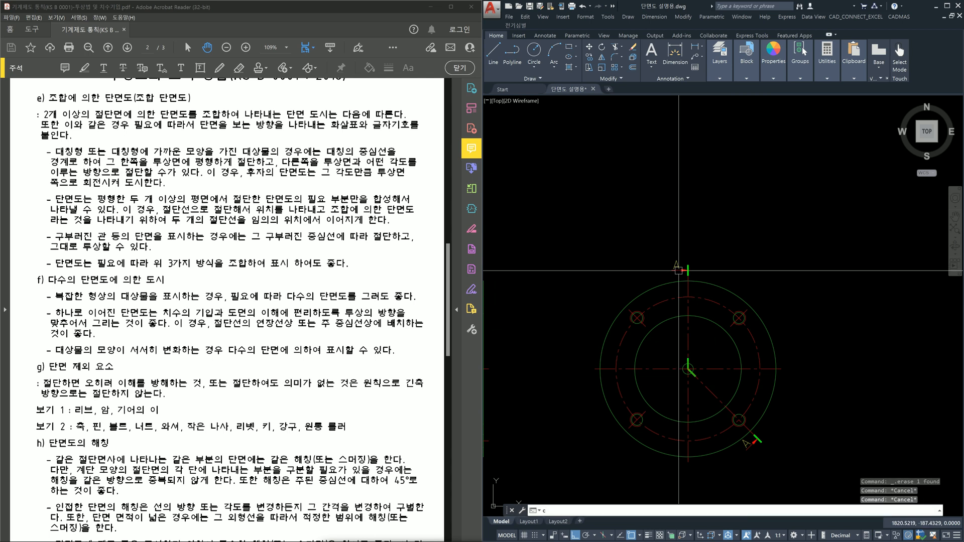
type("o")
key("Return")
left_click(662, 260)
left_click(702, 286)
key("Return")
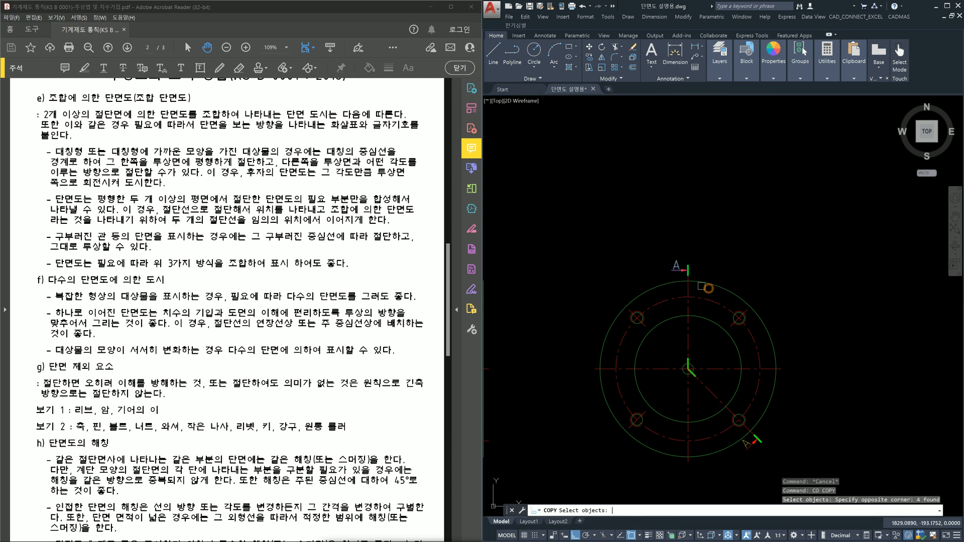
scroll(693, 263, "up", 4)
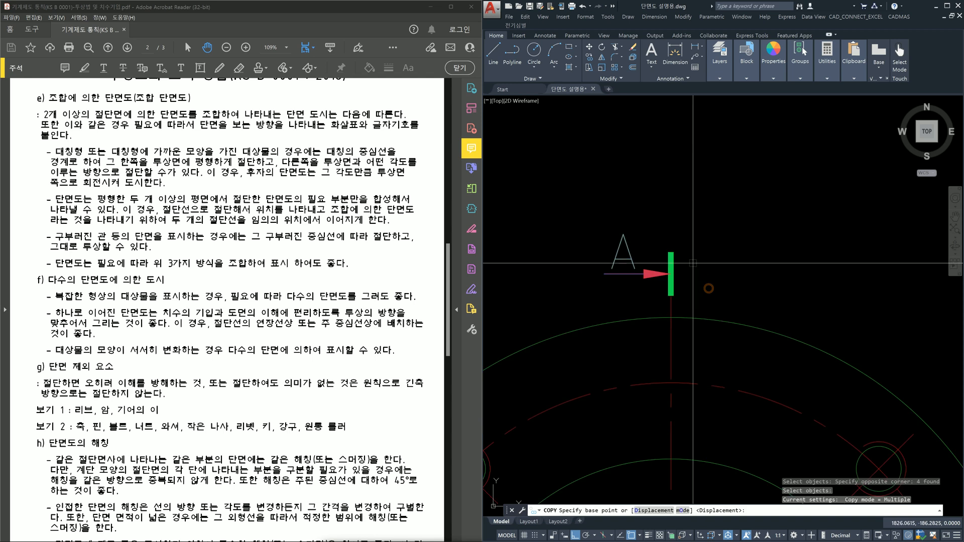
left_click(671, 296)
scroll(652, 351, "down", 6)
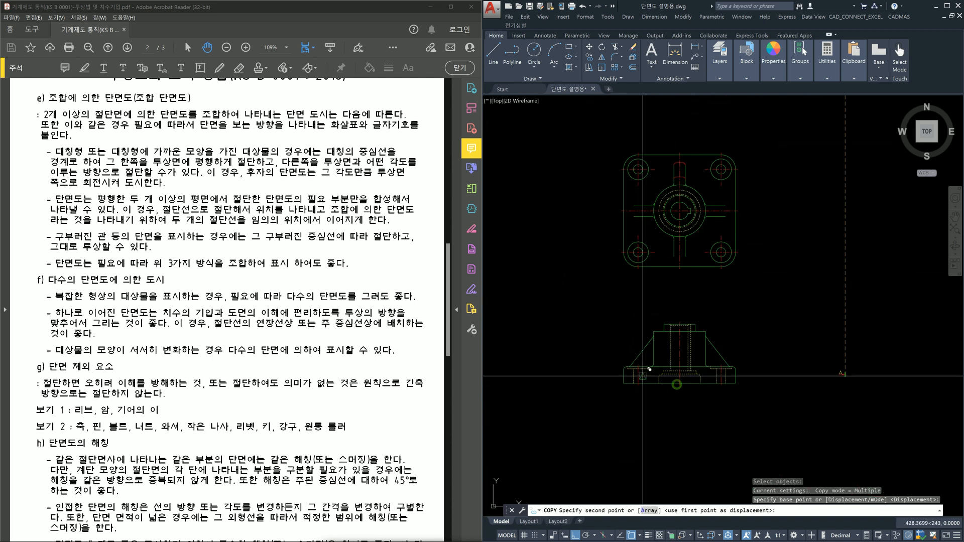
scroll(663, 217, "up", 5)
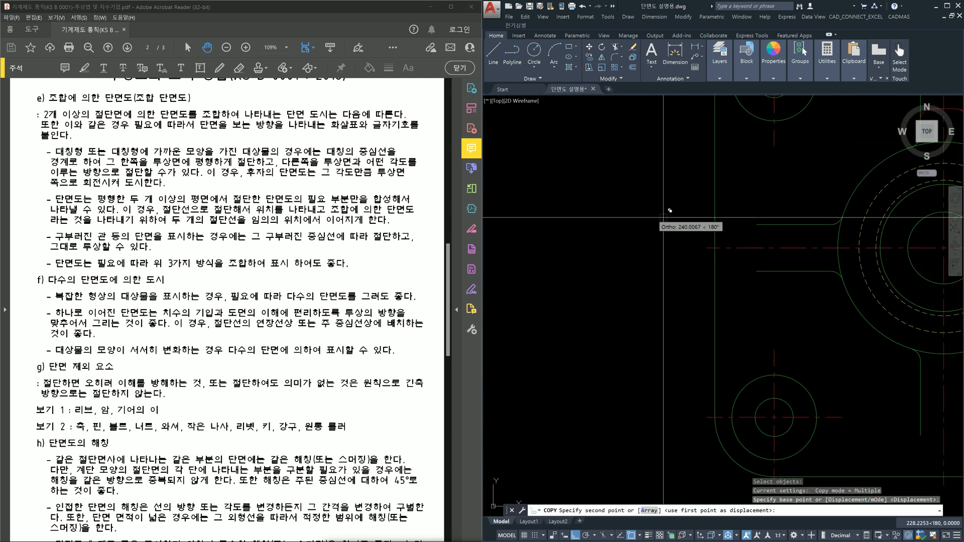
left_click(706, 247)
key("Escape")
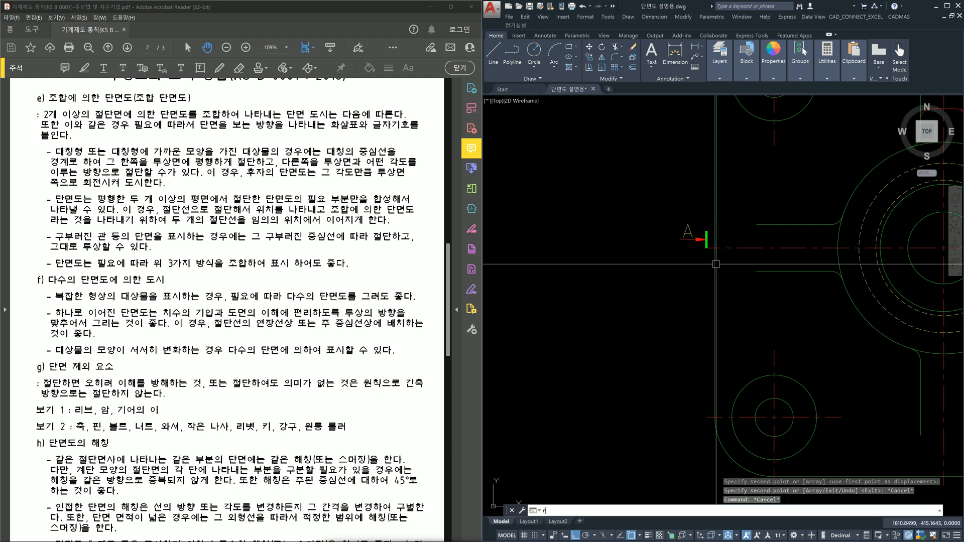
Rotate the copied section mark A 90° counterclockwise about the left end of the plate's horizontal centre line.
type("o")
key("Return")
left_click(665, 209)
left_click(711, 245)
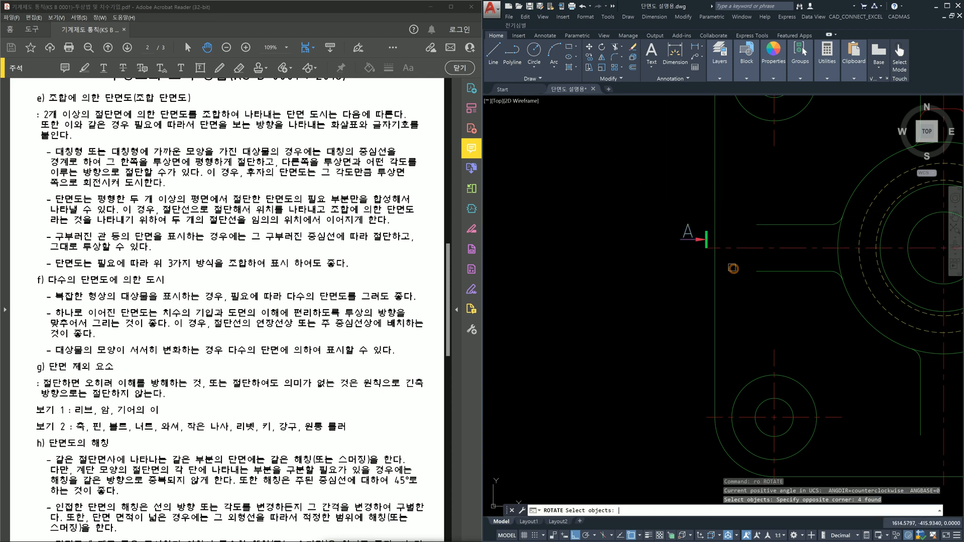
key("Return")
left_click(707, 247)
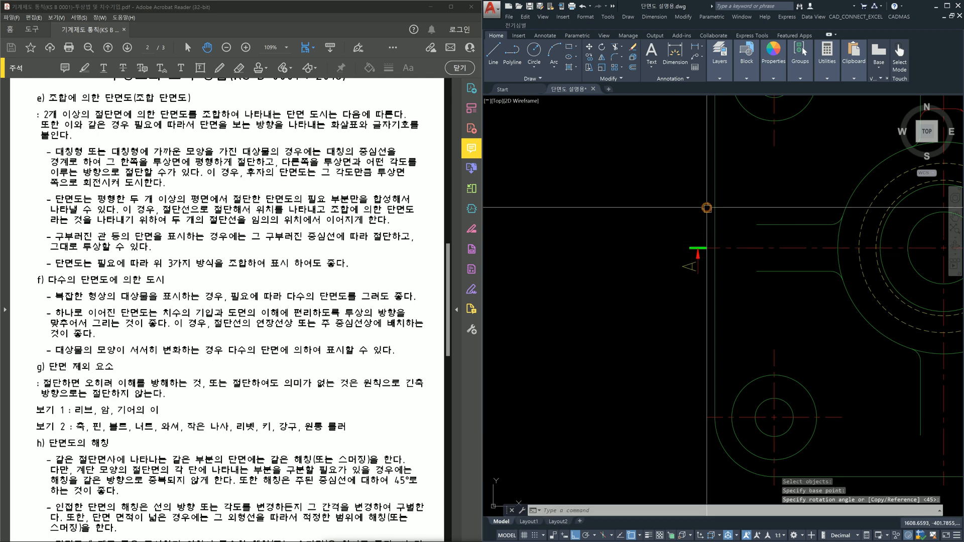
key("Escape")
scroll(739, 262, "down", 5)
scroll(682, 288, "up", 7)
scroll(663, 286, "up", 5)
scroll(703, 285, "down", 7)
scroll(719, 284, "down", 3)
scroll(831, 289, "up", 3)
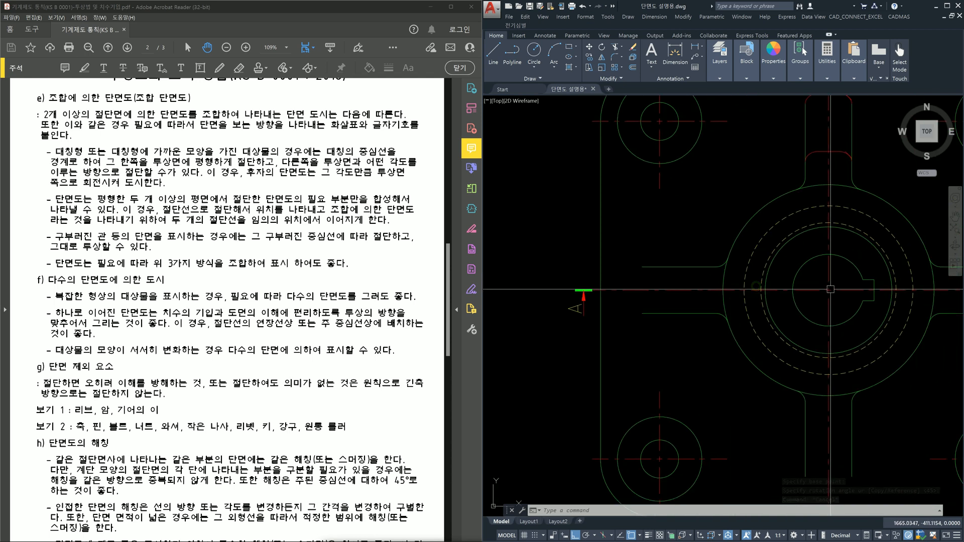
Draw a diagonal line from the boss centre to the centre of the plate's upper-right corner hole.
middle_click_drag(835, 289, 763, 327)
type("l")
key("Return")
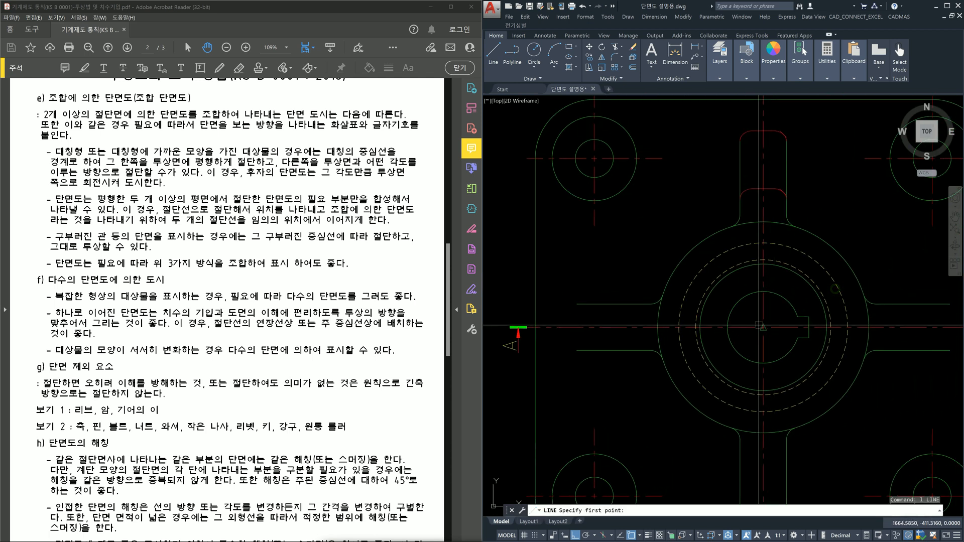
scroll(828, 283, "down", 3)
scroll(774, 296, "up", 3)
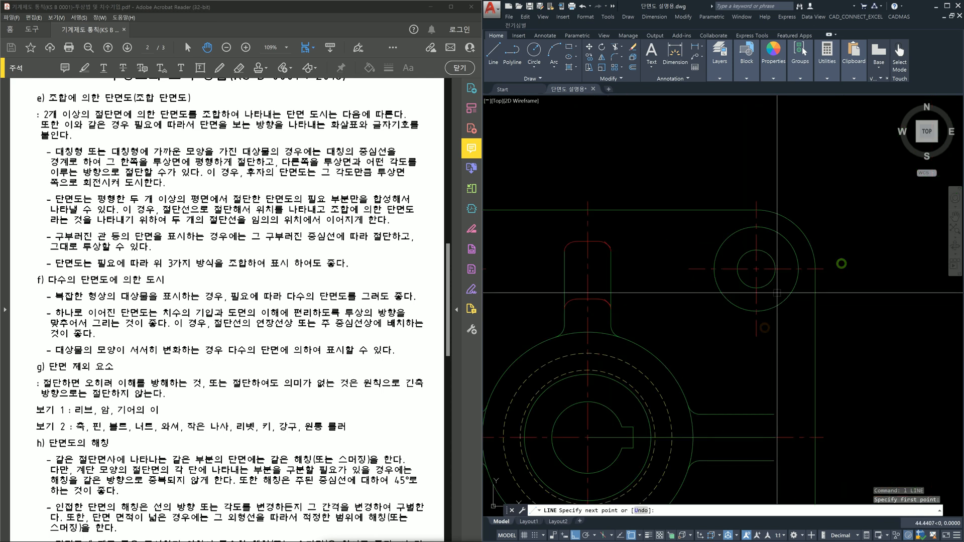
left_click(588, 437)
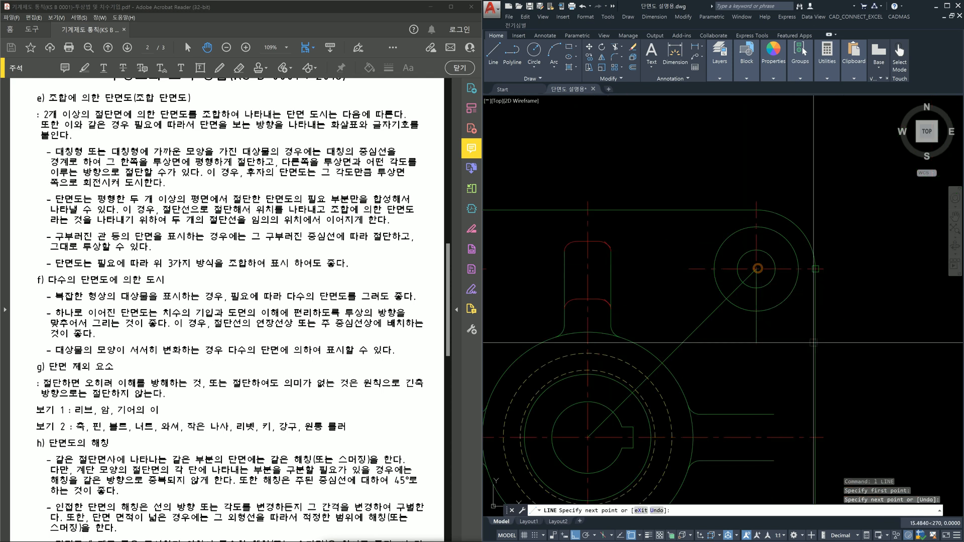
key("Escape")
scroll(743, 278, "up", 6)
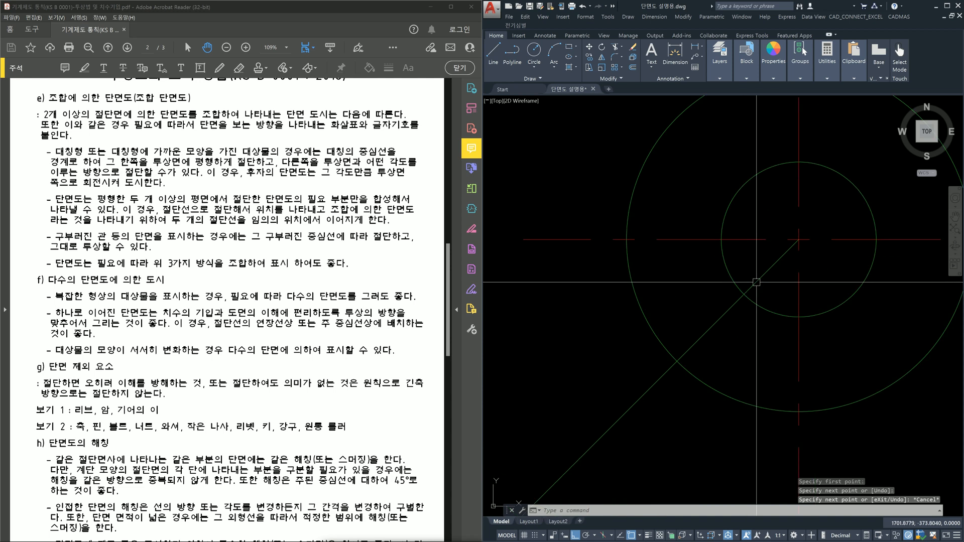
left_click(769, 260)
scroll(788, 264, "down", 5)
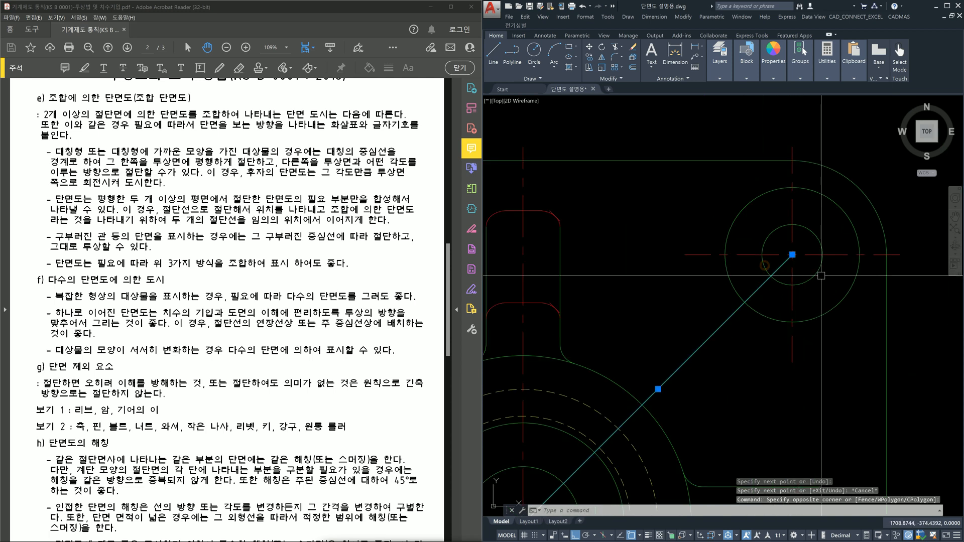
scroll(828, 266, "up", 2)
key("Escape")
key("Escape")
Extend the diagonal line through the corner hole to the plate's rounded upper-right corner.
type("ex")
key("Return")
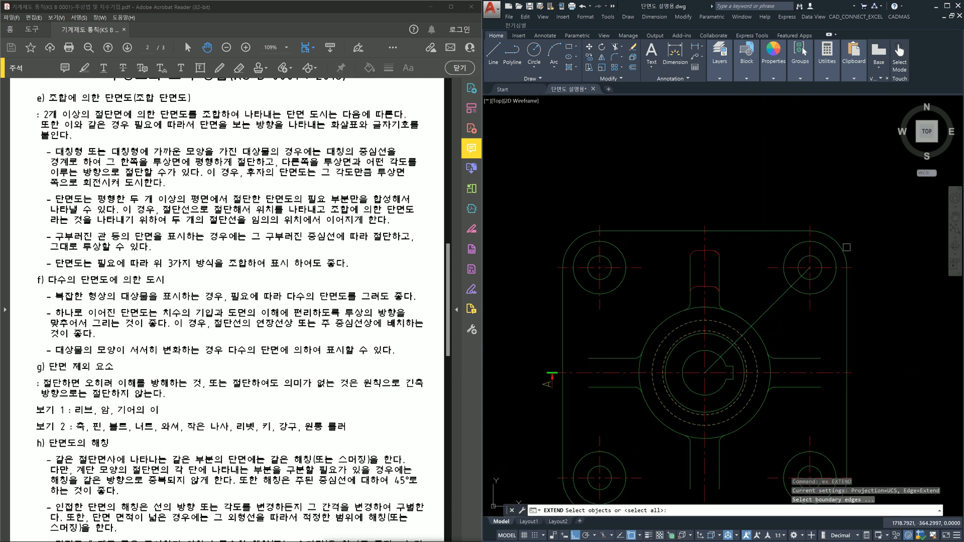
key("Return")
scroll(823, 264, "up", 6)
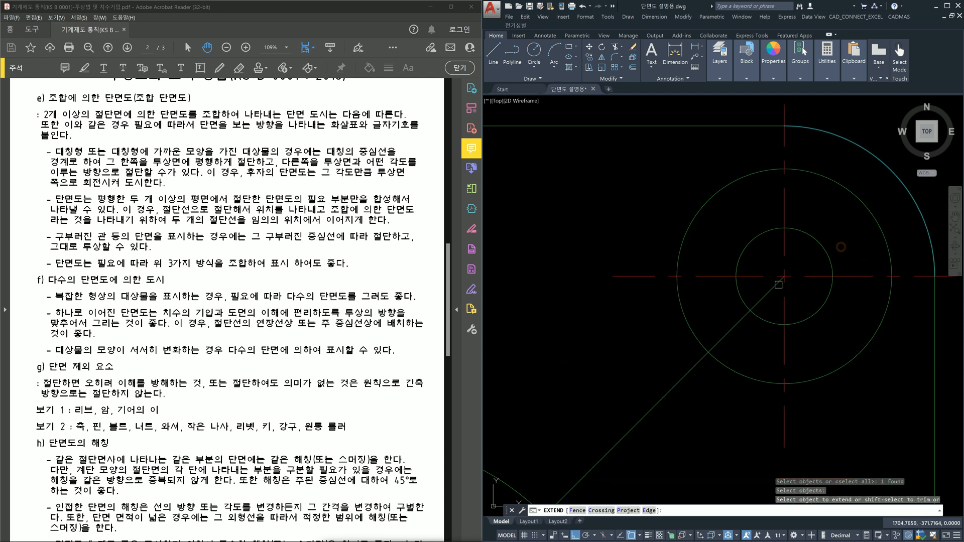
key("Escape")
scroll(803, 271, "down", 3)
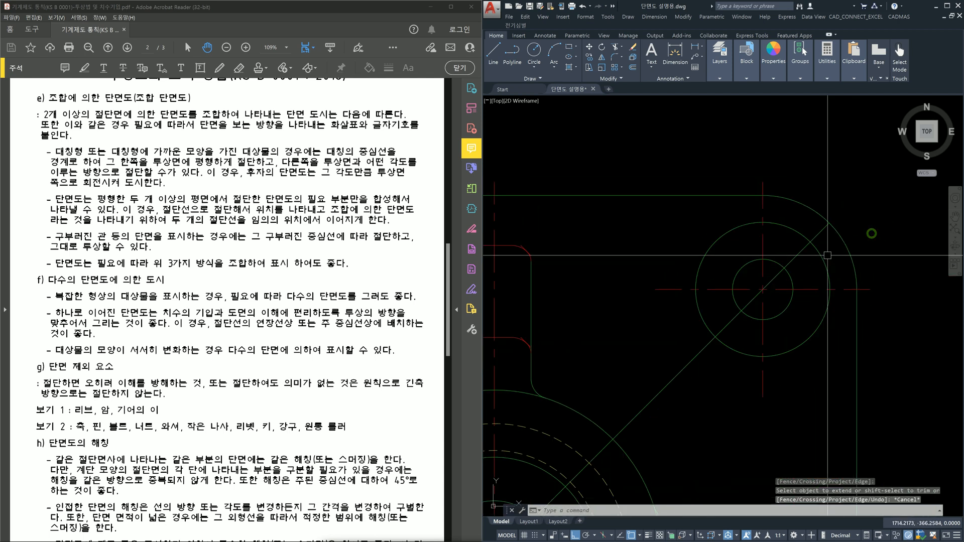
Lengthen the outer end of the diagonal line beyond the rounded corner by a delta of 2.
type("len")
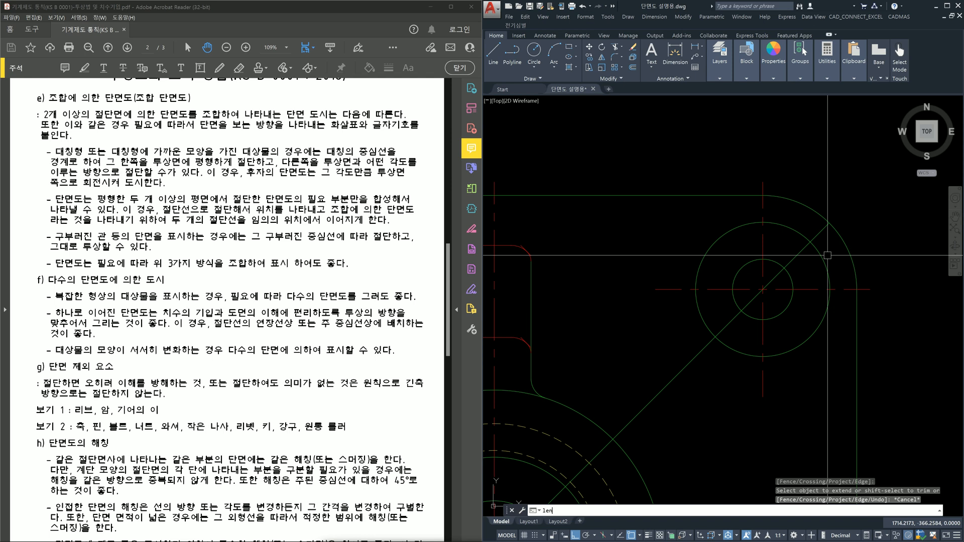
key("Return")
type("de")
key("Return")
type("2")
key("Return")
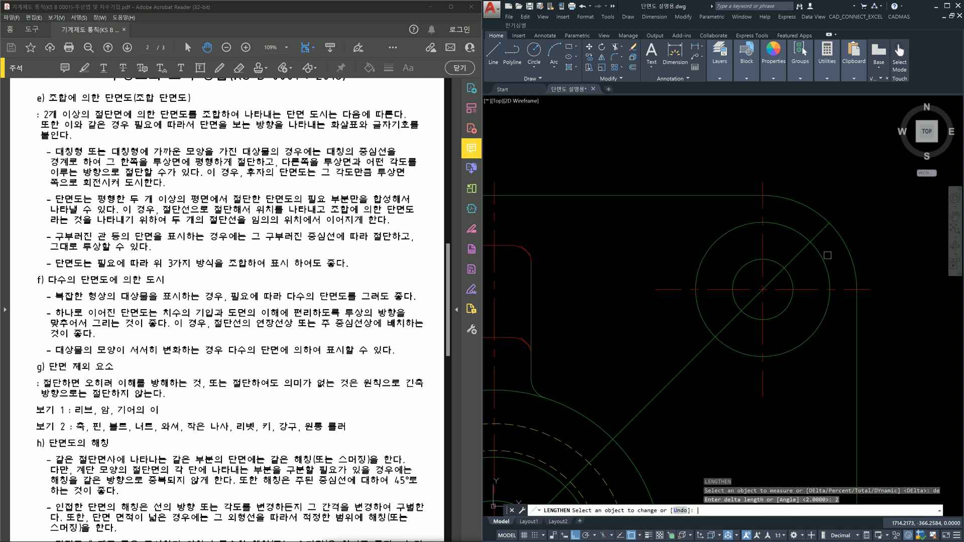
left_click(824, 231)
key("Escape")
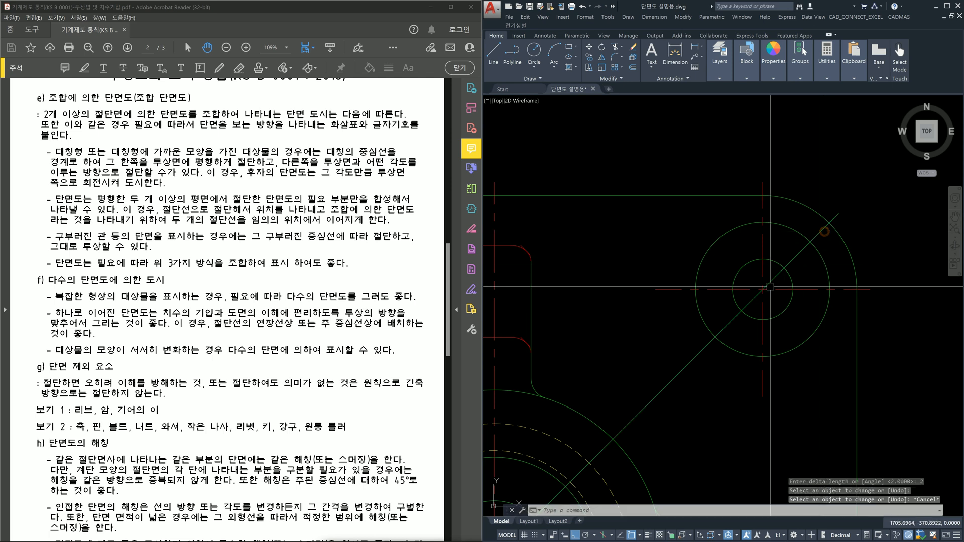
Match the diagonal line's properties to the vertical centre line of the upper-right corner hole.
scroll(789, 270, "down", 4)
type("ma")
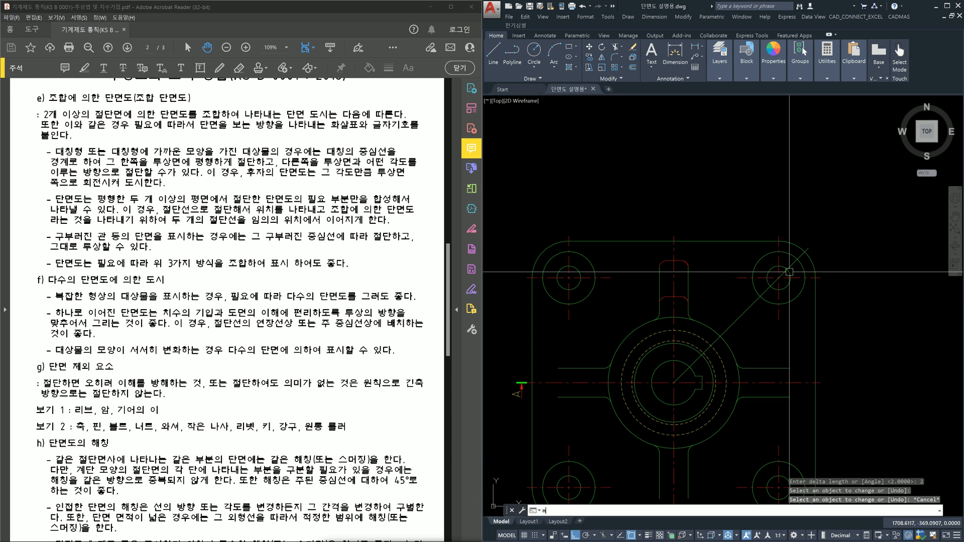
key("Return")
left_click(778, 321)
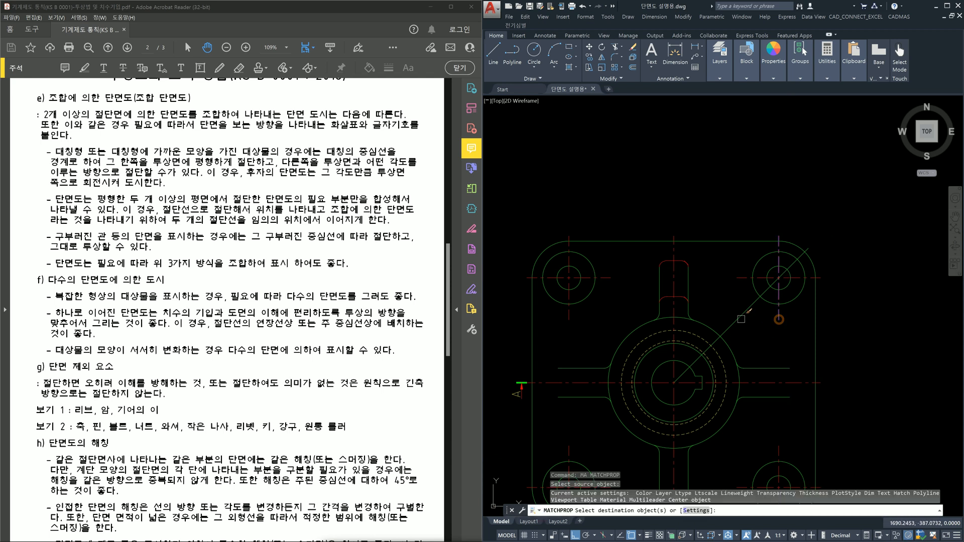
left_click(738, 317)
key("Escape")
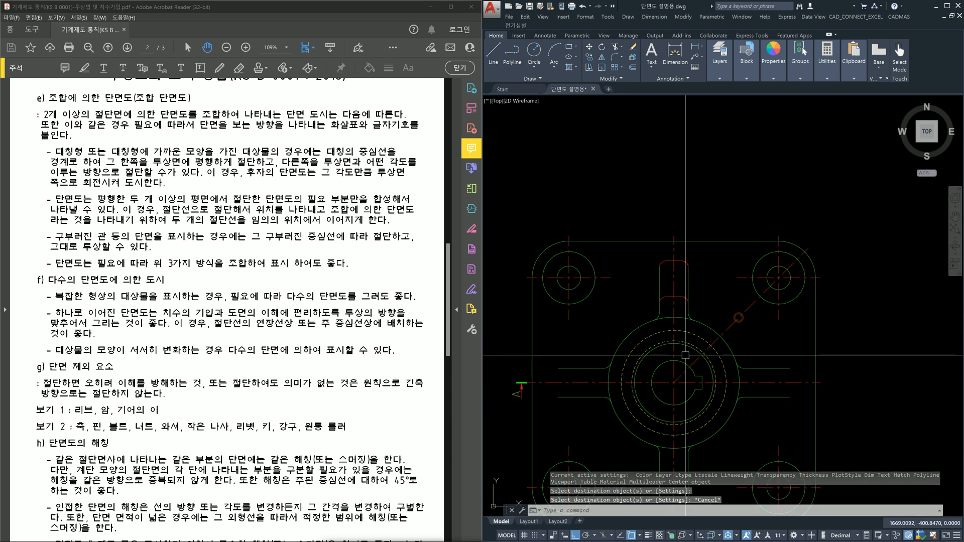
Copy the thick line of section mark A along the horizontal centre line so its right end sits at the boss centre.
middle_click_drag(502, 376, 589, 370)
scroll(652, 367, "up", 4)
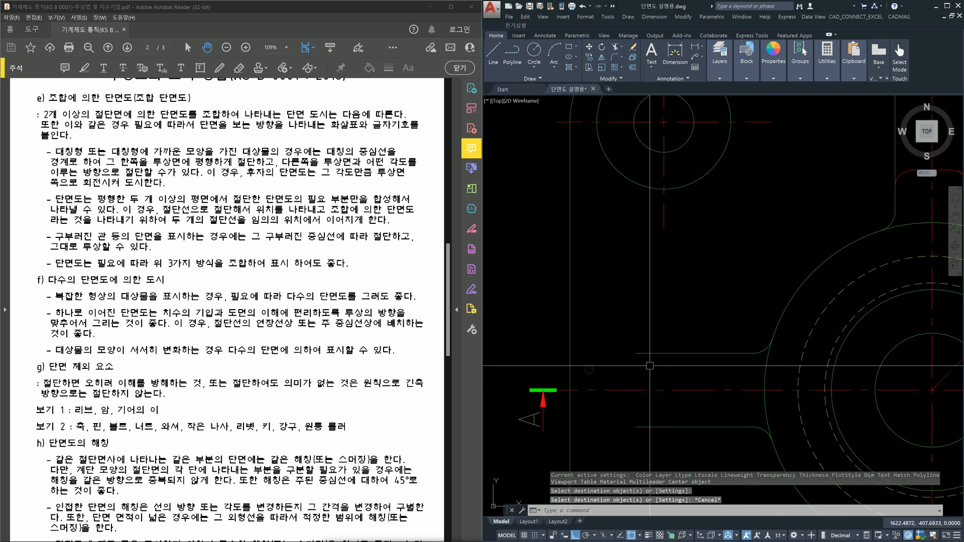
type("co")
key("Return")
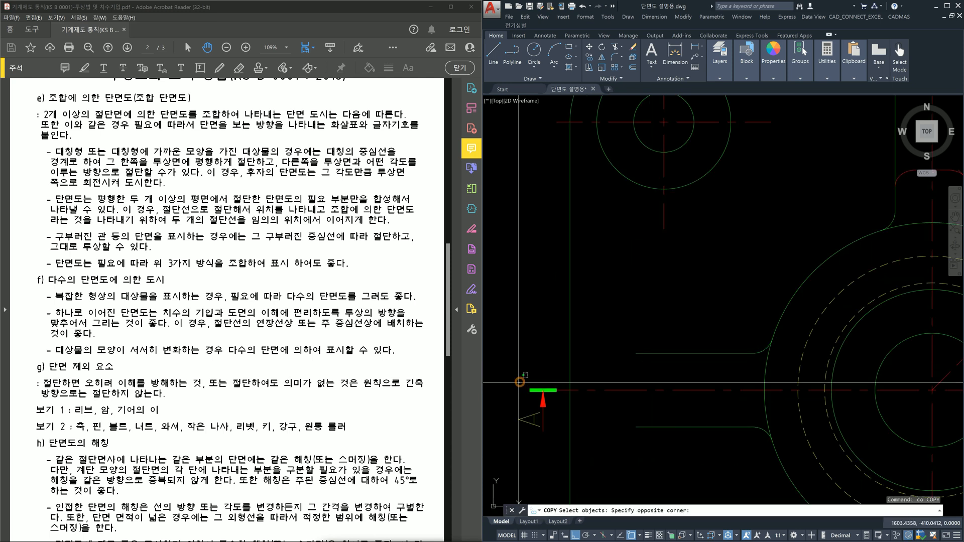
left_click(557, 390)
key("Return")
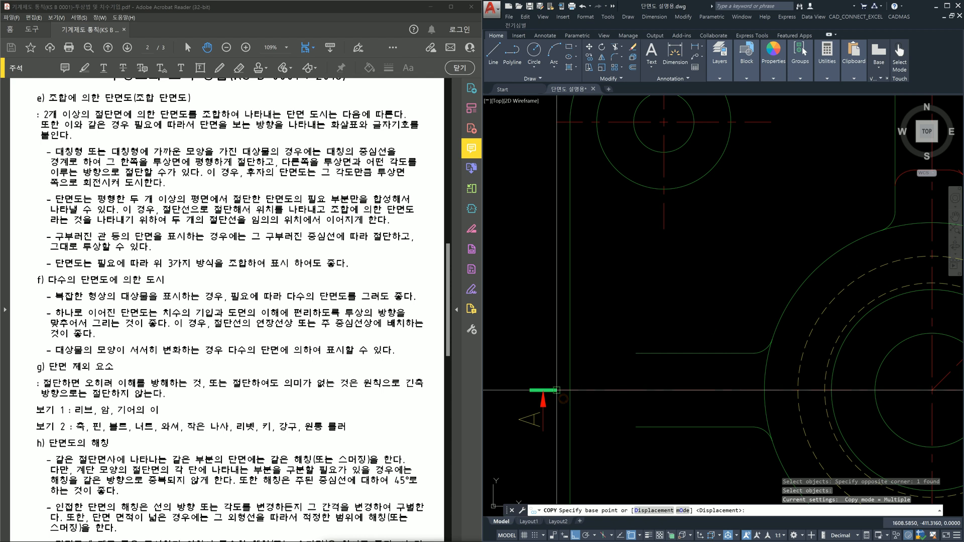
left_click(557, 390)
middle_click_drag(877, 388, 739, 390)
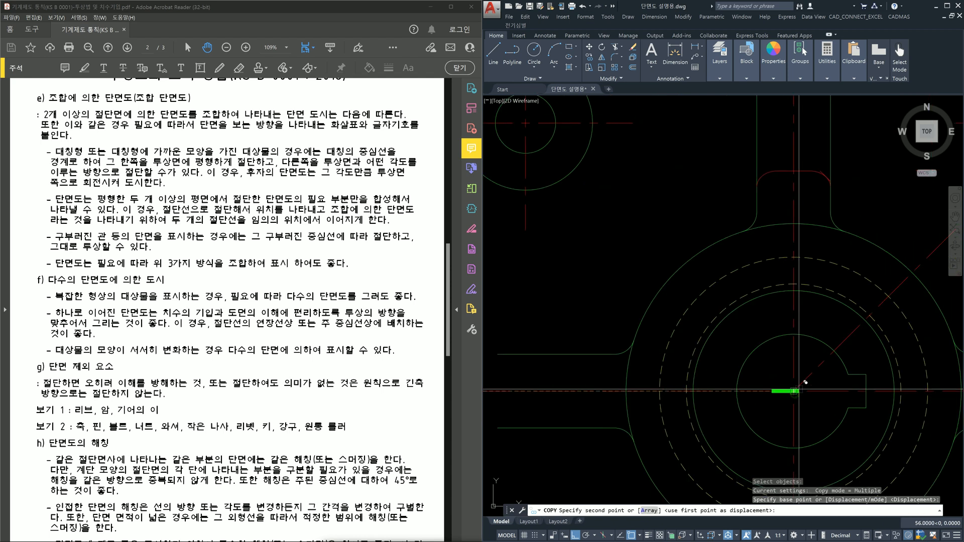
key("Escape")
middle_click_drag(814, 394, 781, 382)
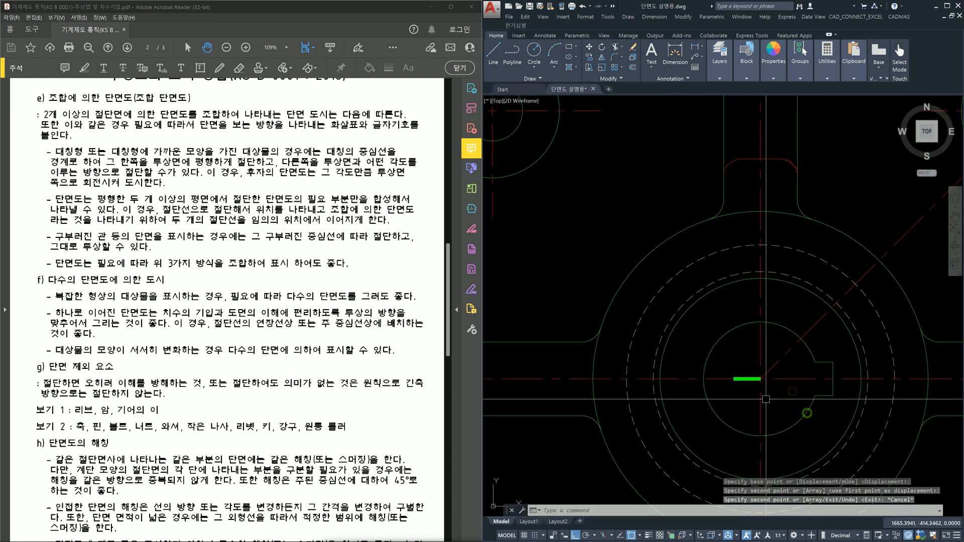
Try to rotate the thick line about the boss centre using a reference angle.
type("ro")
key("Return")
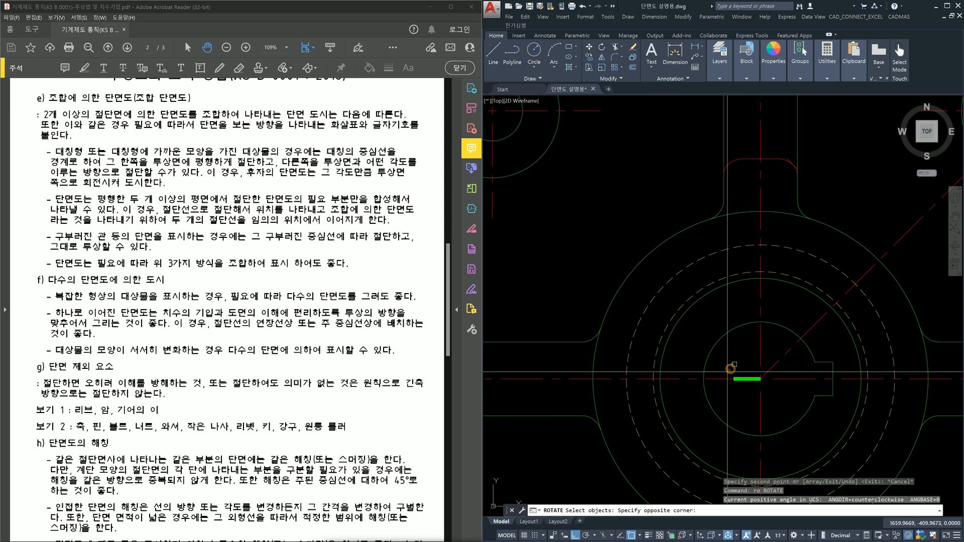
left_click(750, 383)
key("Return")
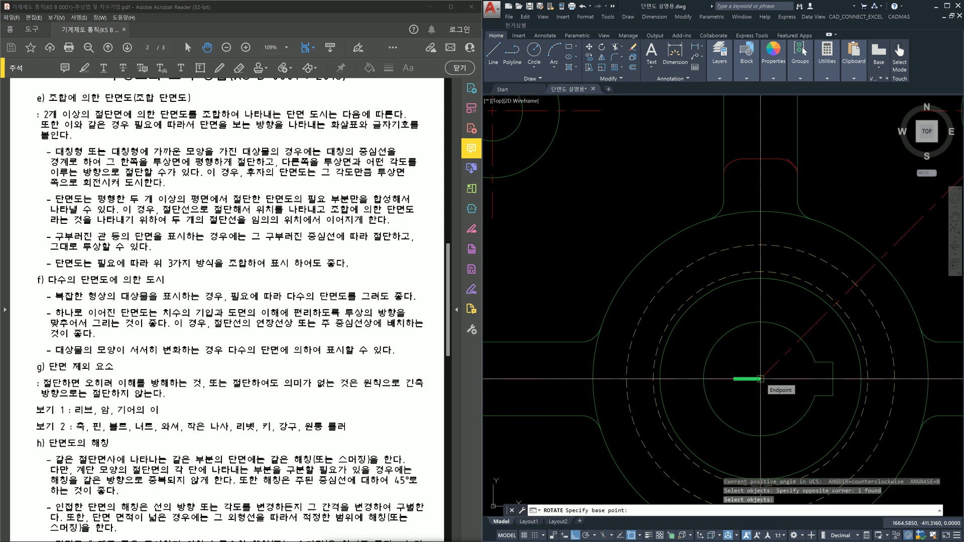
left_click(760, 379)
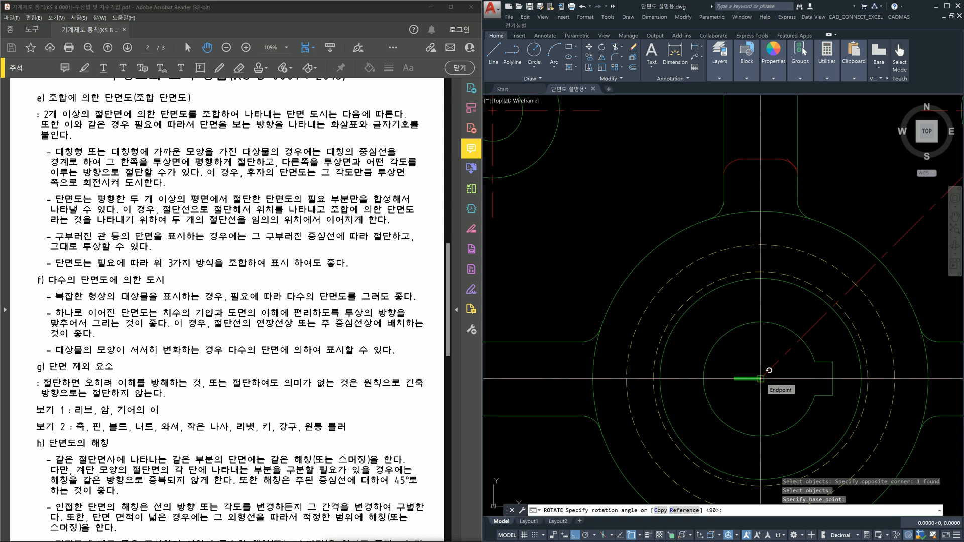
type("r")
key("Return")
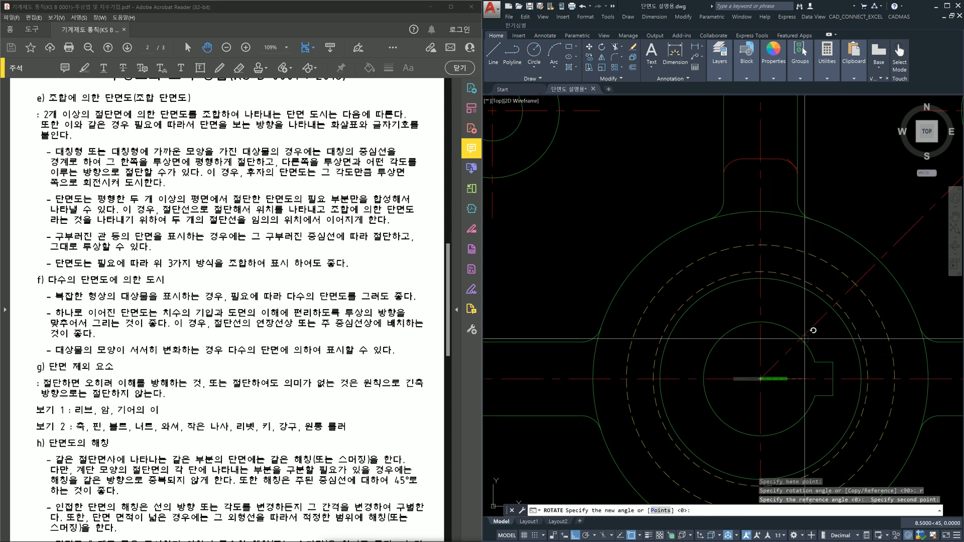
key("Escape")
key("Escape")
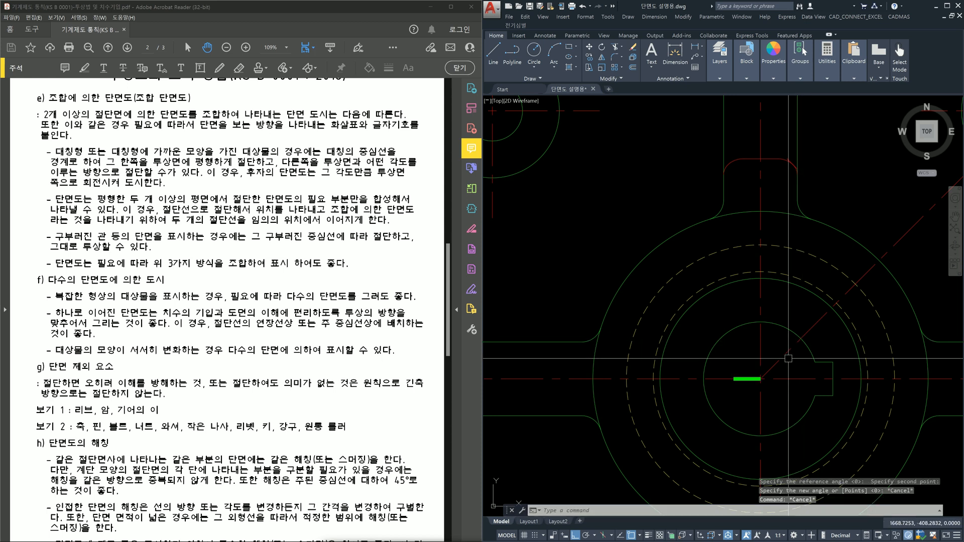
type("co")
key("Return")
left_click(732, 366)
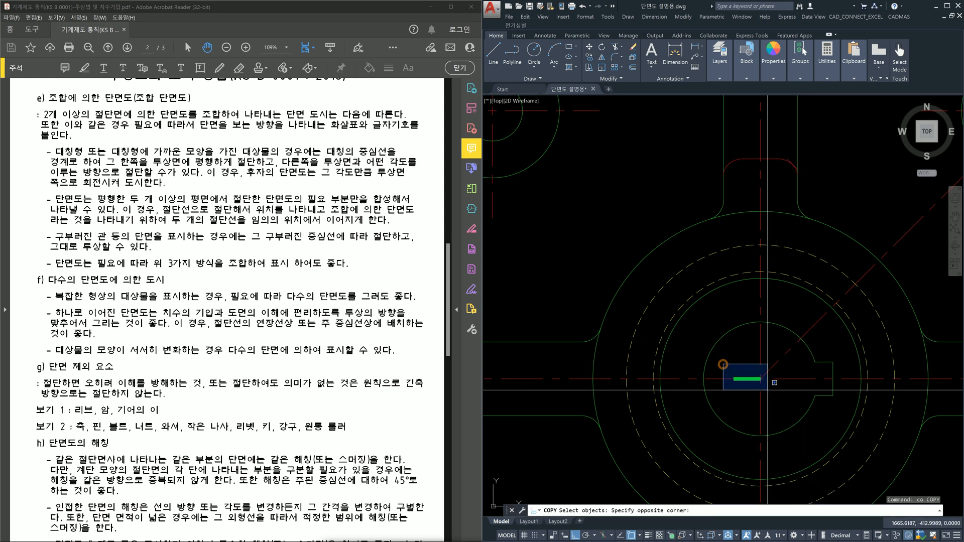
left_click(781, 390)
key("Escape")
key("Escape")
middle_click_drag(797, 393, 790, 400)
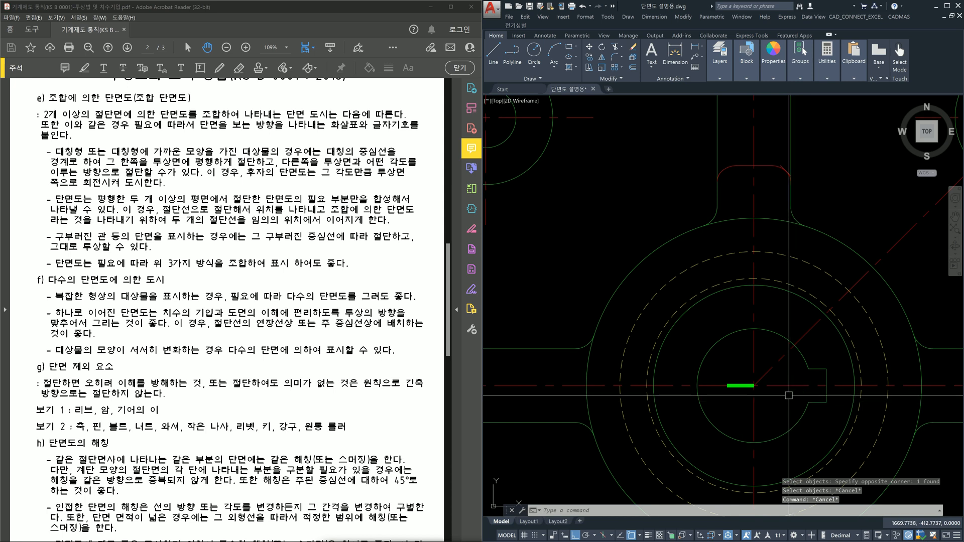
Measure the angle between the thick line at the boss centre and the diagonal centre line with an angular dimension.
type("dan")
key("Return")
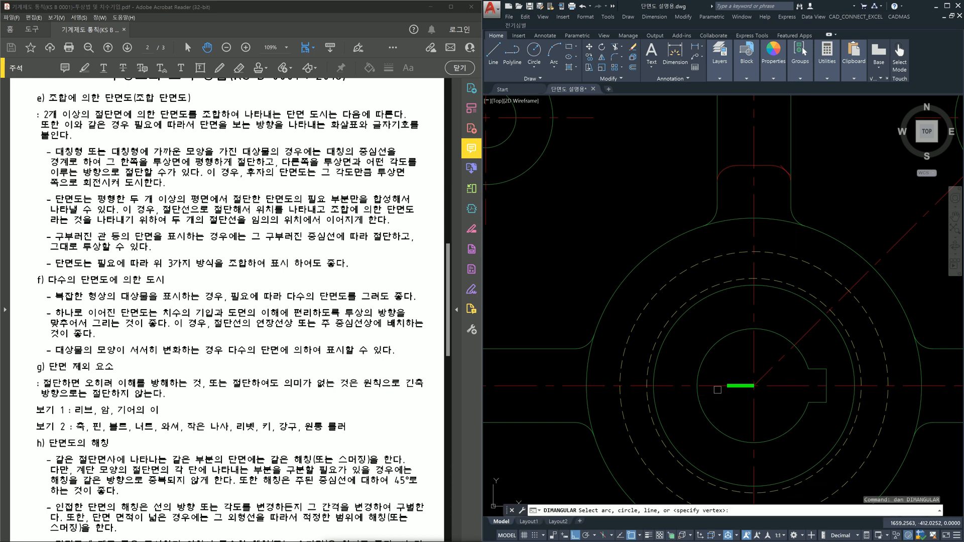
left_click(771, 366)
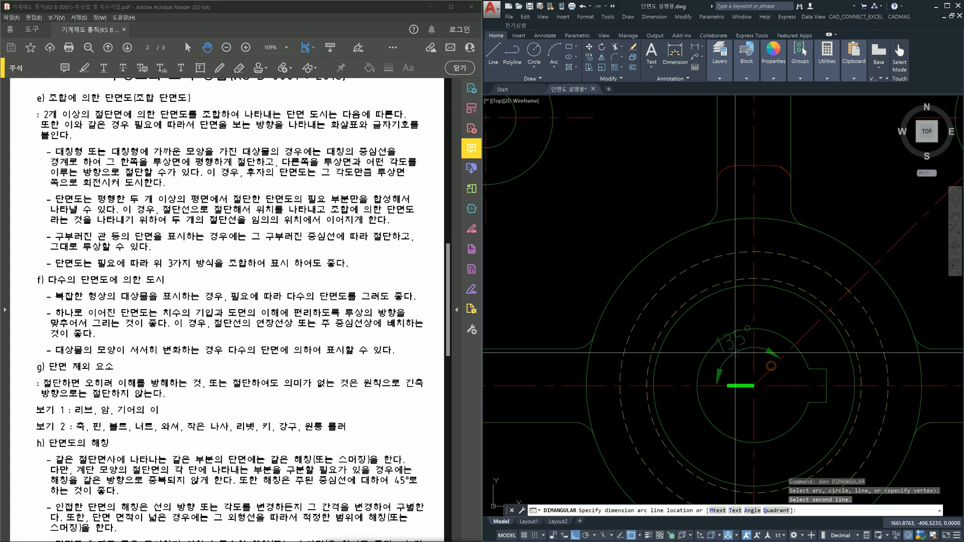
key("Escape")
Place a horizontal linear dimension above the plate between the vertical centre lines of the two upper corner holes.
scroll(733, 298, "down", 4)
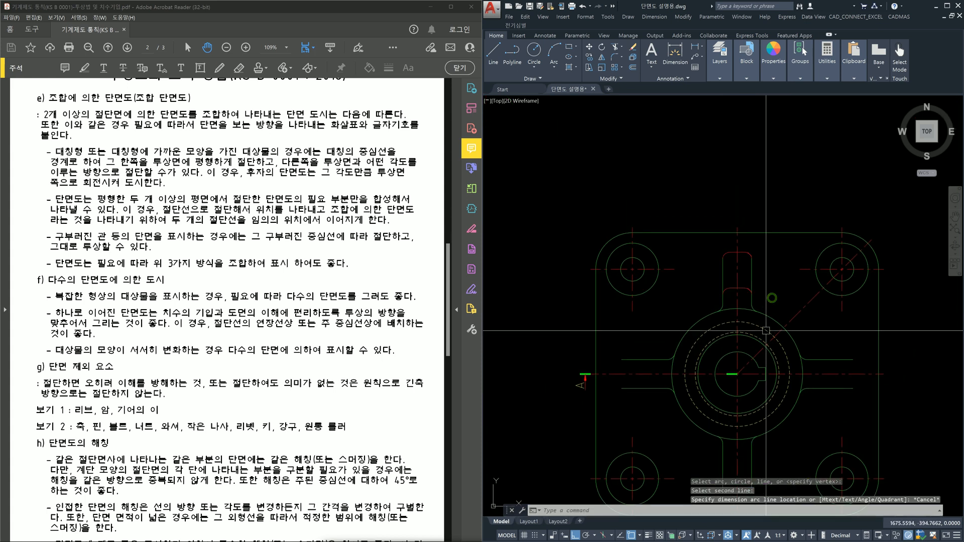
type("dli")
key("Return")
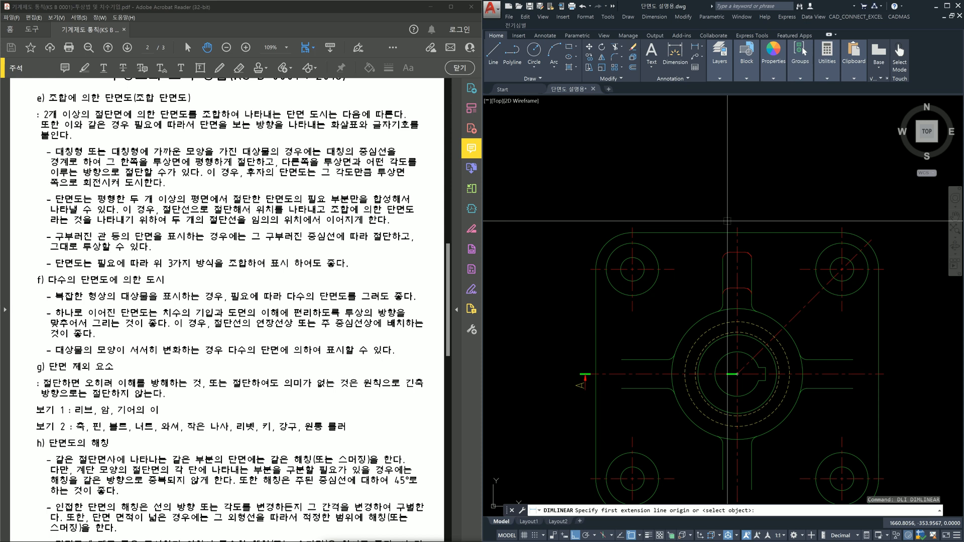
left_click(634, 227)
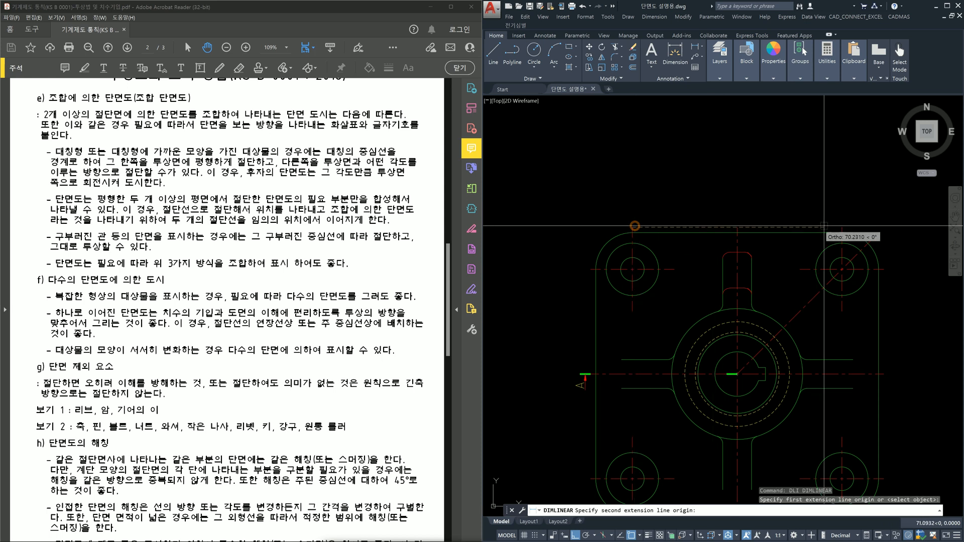
left_click(839, 225)
left_click(836, 186)
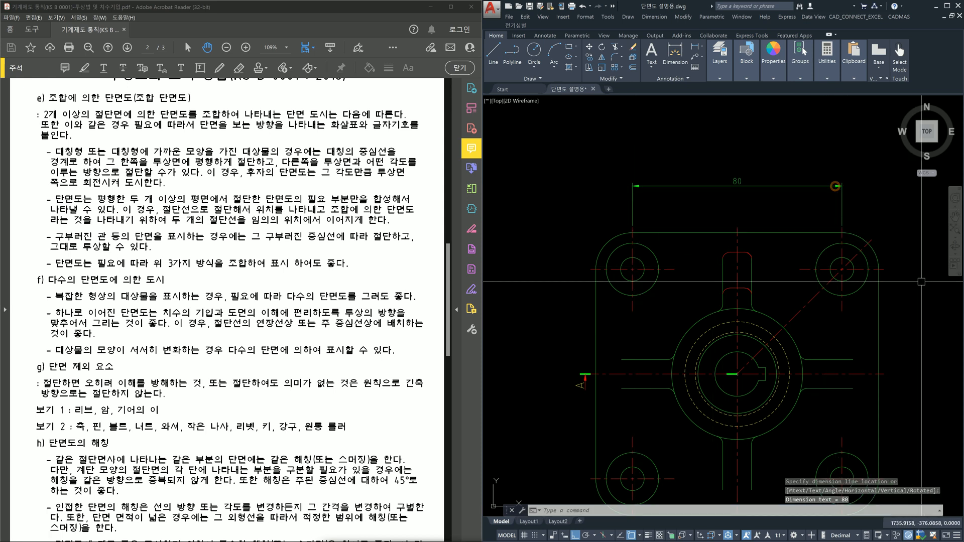
Measure the vertical distance between the right-hand corner holes with a linear dimension preview, without placing it.
key("Return")
left_click(885, 269)
middle_click_drag(885, 269, 847, 195)
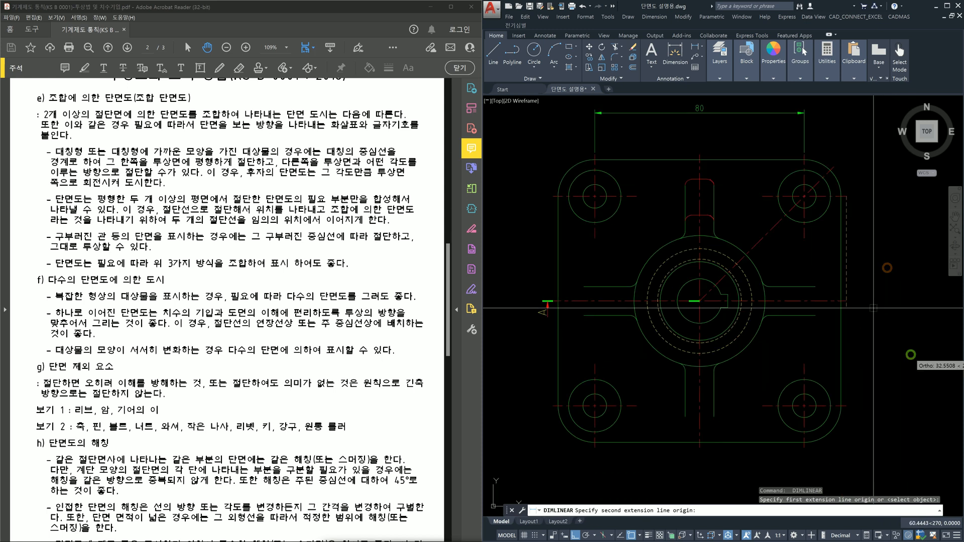
left_click(849, 402)
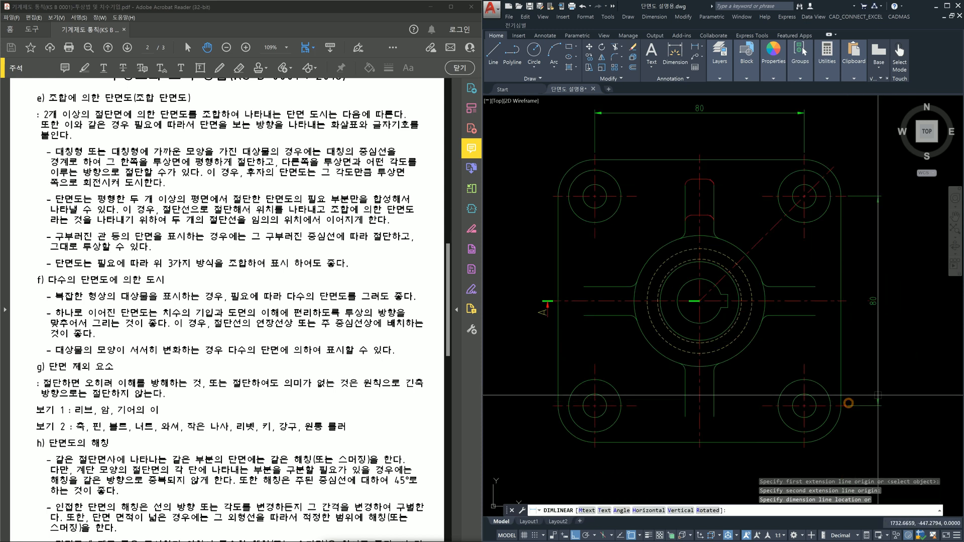
key("Escape")
key("Escape")
Cancel the vertical dimension preview and delete the horizontal dimension above the plate.
left_click(820, 129)
left_click(766, 127)
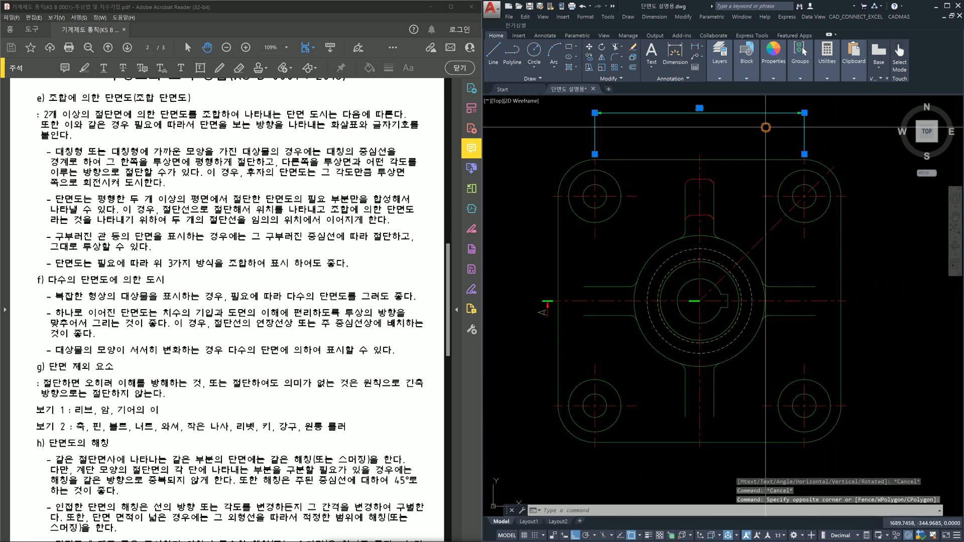
key("Delete")
Rotate a copy of the thick line about the boss centre by -135° onto the diagonal centre line.
scroll(707, 300, "up", 8)
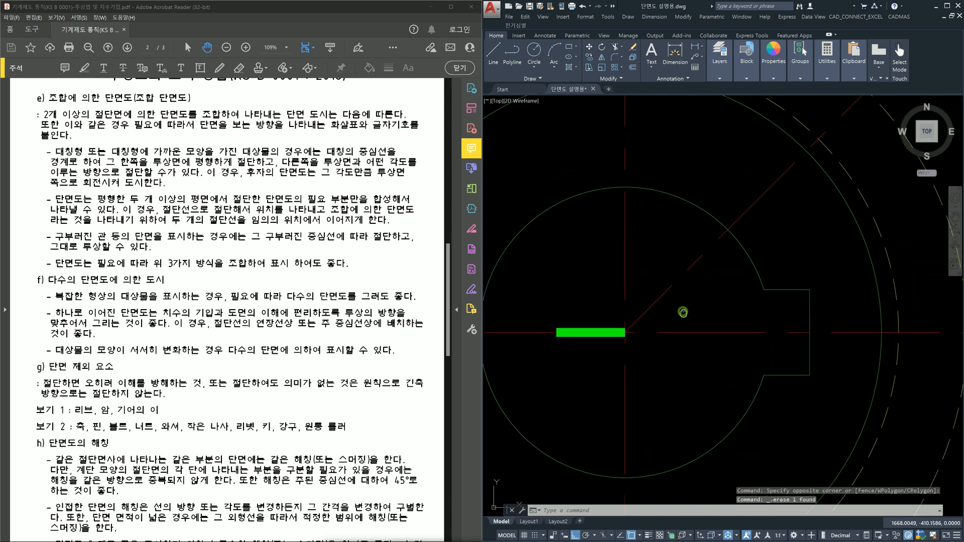
type("ro")
key("Return")
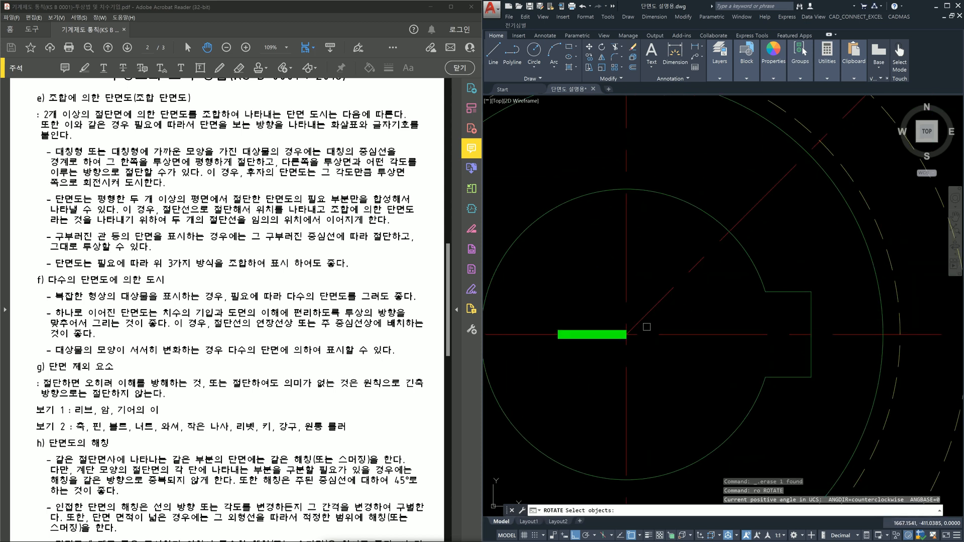
left_click(536, 315)
left_click(662, 370)
key("Return")
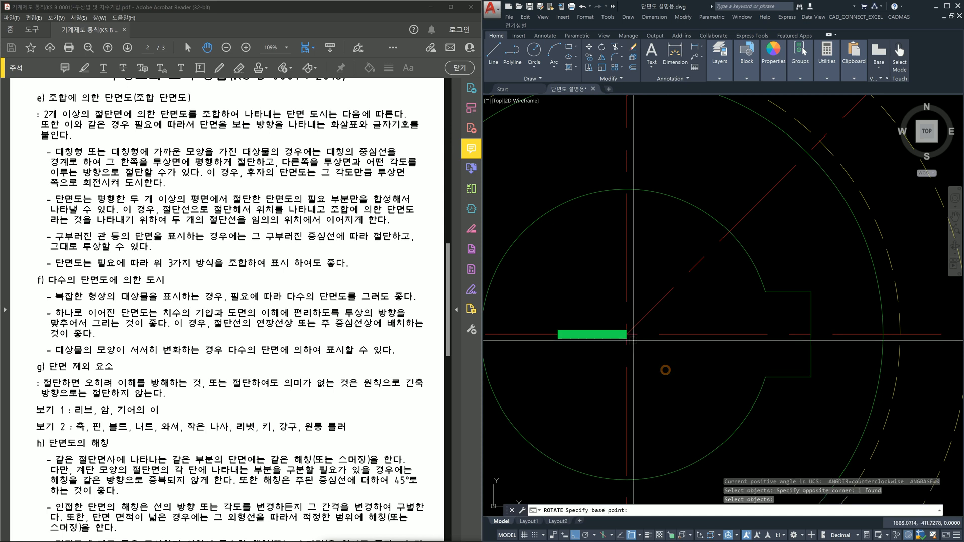
left_click(626, 334)
type("c")
key("Return")
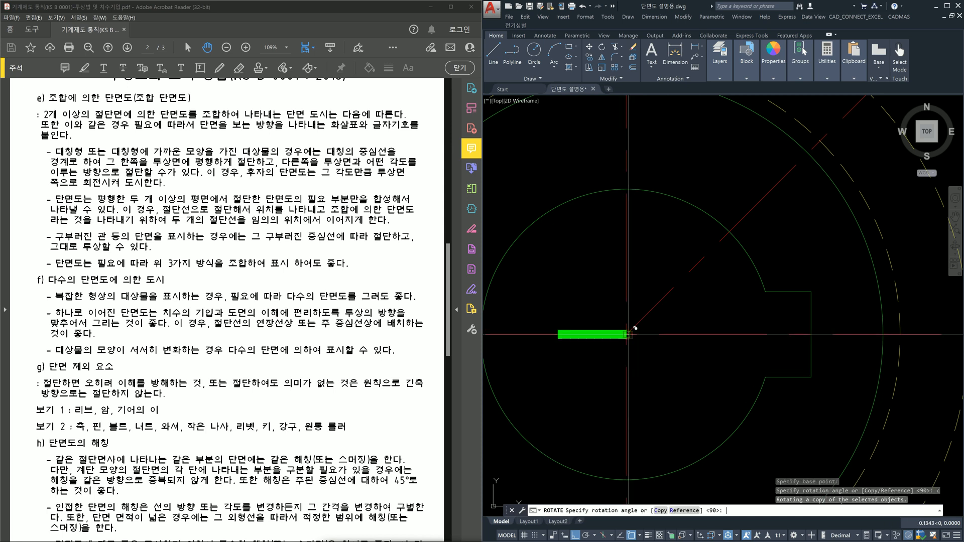
type("-135")
key("Return")
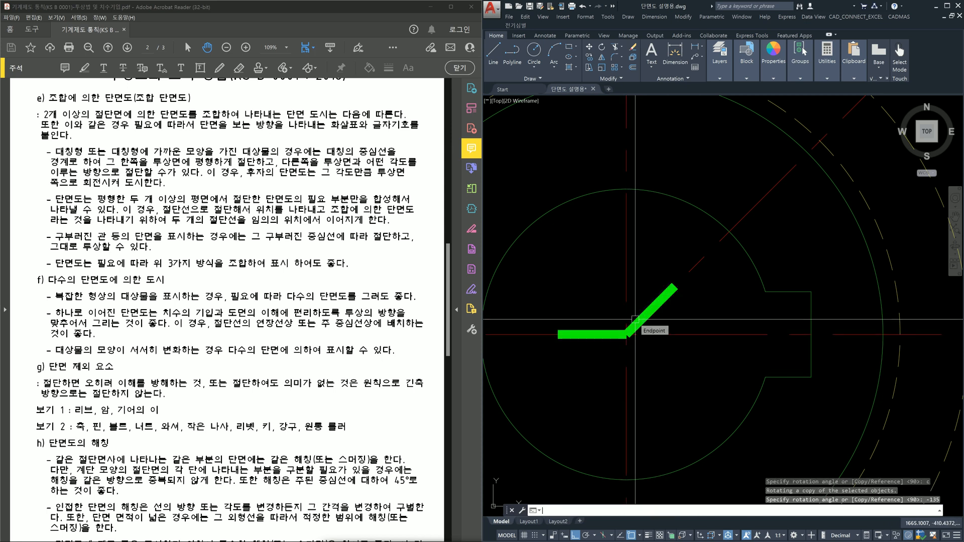
Copy the diagonal thick line from the boss centre to the outer end of the diagonal centre line beyond the corner hole.
type("co")
key("Return")
left_click(605, 276)
left_click(742, 366)
key("Return")
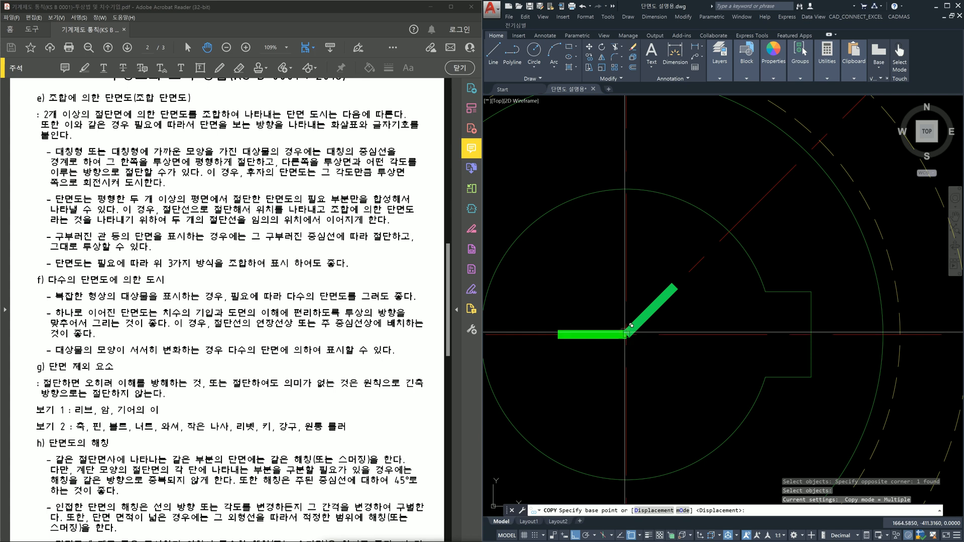
left_click(626, 333)
scroll(781, 231, "down", 6)
middle_click_drag(804, 202, 753, 300)
scroll(751, 304, "up", 8)
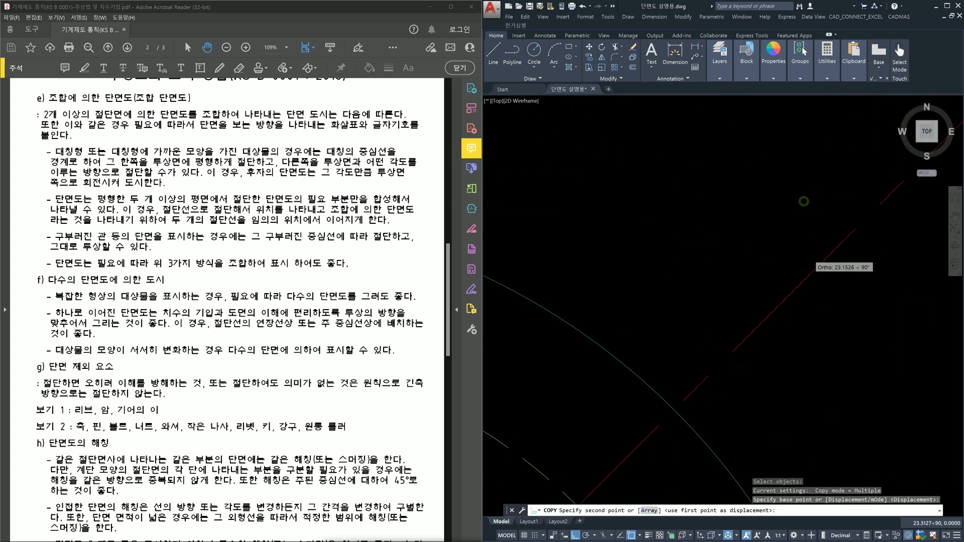
scroll(809, 264, "down", 8)
middle_click_drag(824, 258, 692, 362)
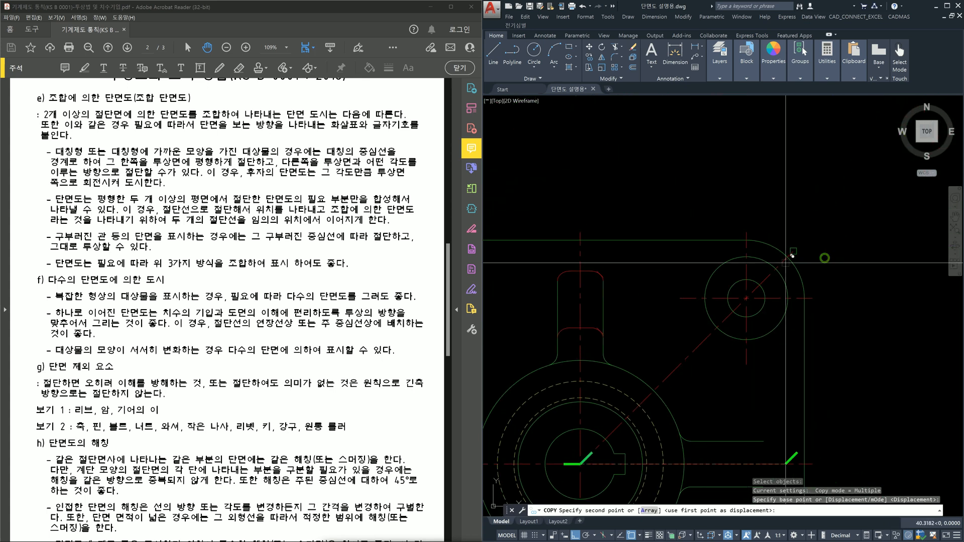
key("Escape")
Join the diagonal and horizontal thick lines at the boss centre into one polyline.
scroll(612, 371, "up", 3)
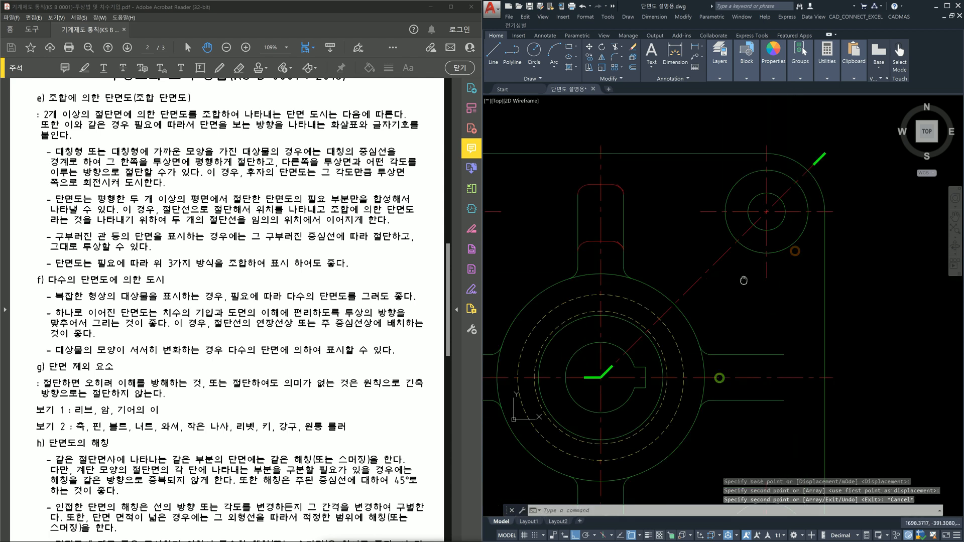
key("Escape")
type("j")
key("Return")
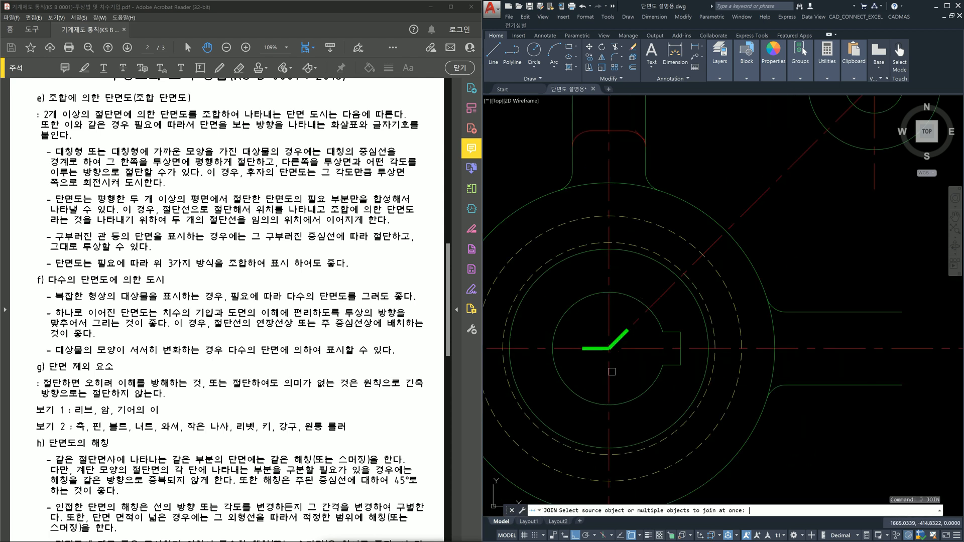
scroll(618, 347, "up", 4)
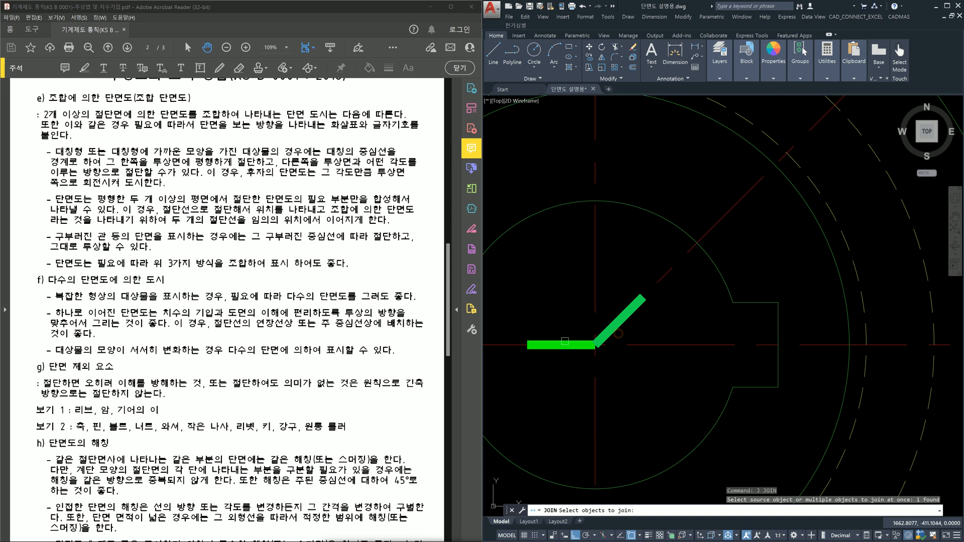
left_click(565, 341)
key("Return")
Copy the section arrow and letter A from the horizontal centre line's left end to the thick line outside the upper-right corner hole.
scroll(577, 357, "down", 6)
scroll(583, 366, "up", 8)
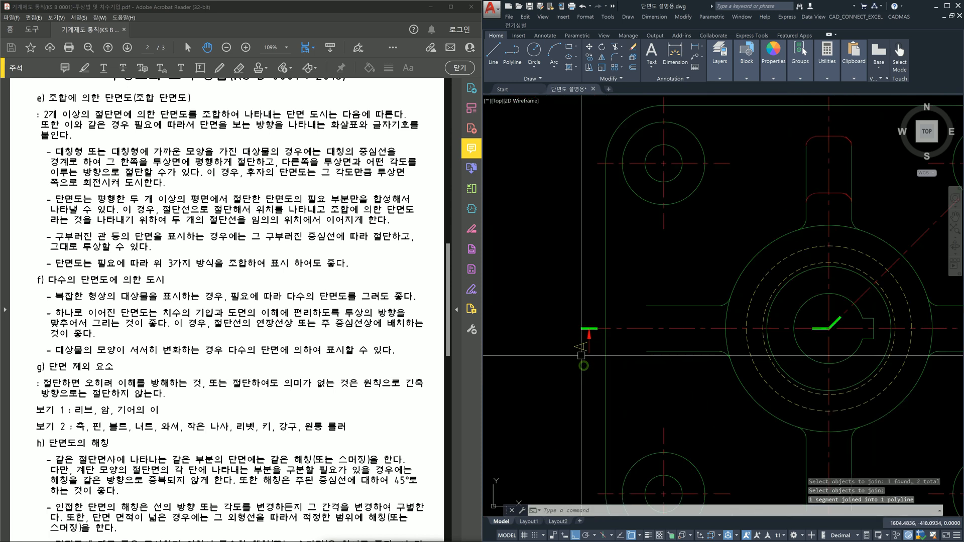
type("co")
key("Return")
left_click(614, 351)
left_click(567, 304)
key("Return")
left_click(601, 288)
scroll(602, 287, "down", 4)
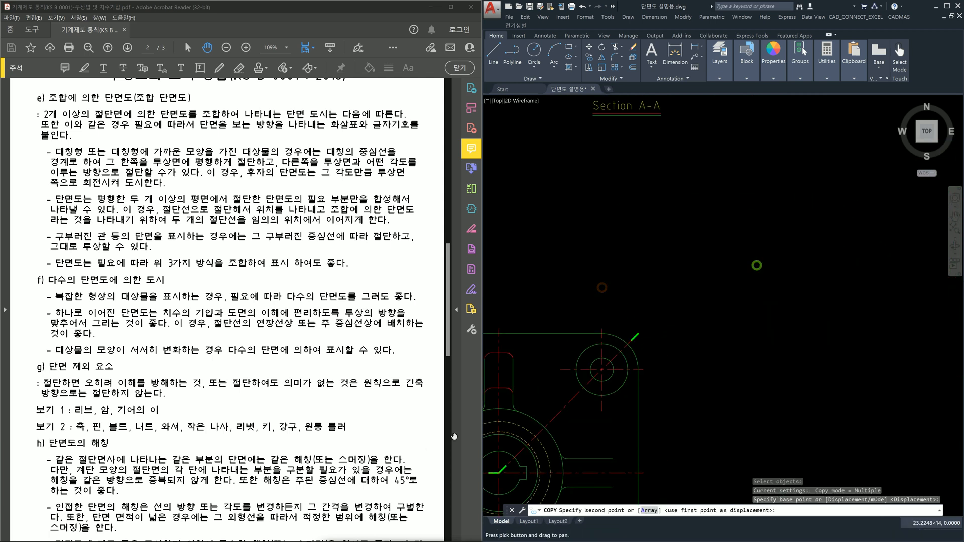
scroll(621, 340, "up", 4)
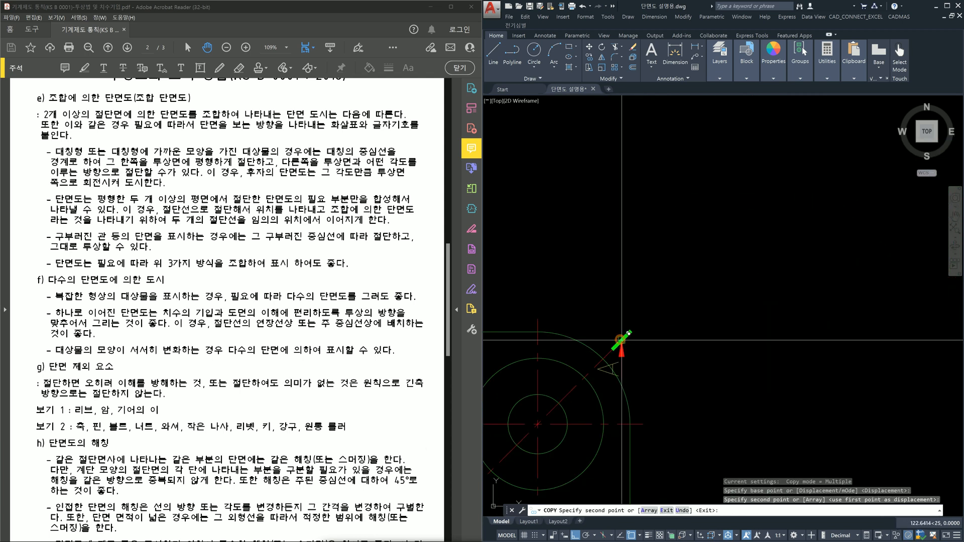
key("Escape")
Rotate the copied arrow and letter A by 45° about the arrow tip, perpendicular to the diagonal thick line.
type("ro")
key("Return")
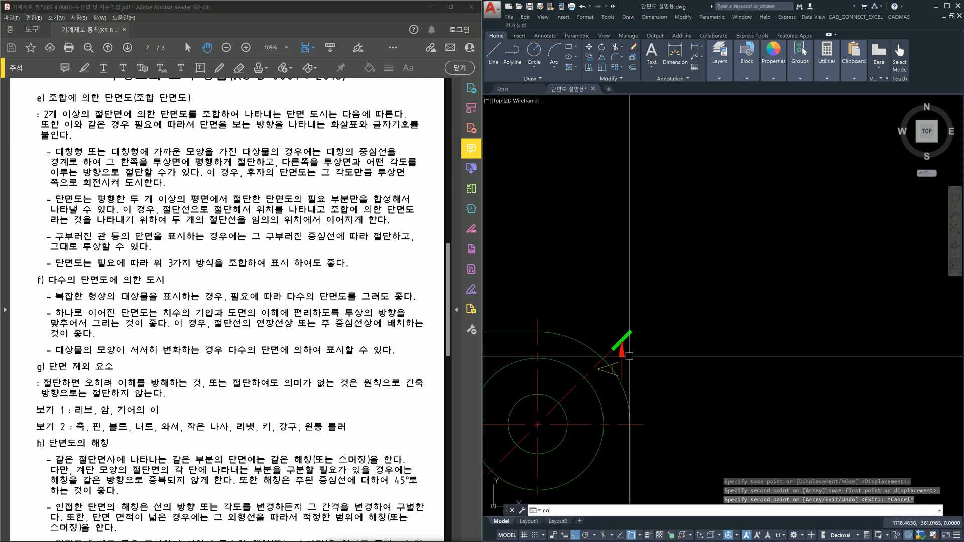
scroll(629, 356, "up", 2)
left_click(611, 354)
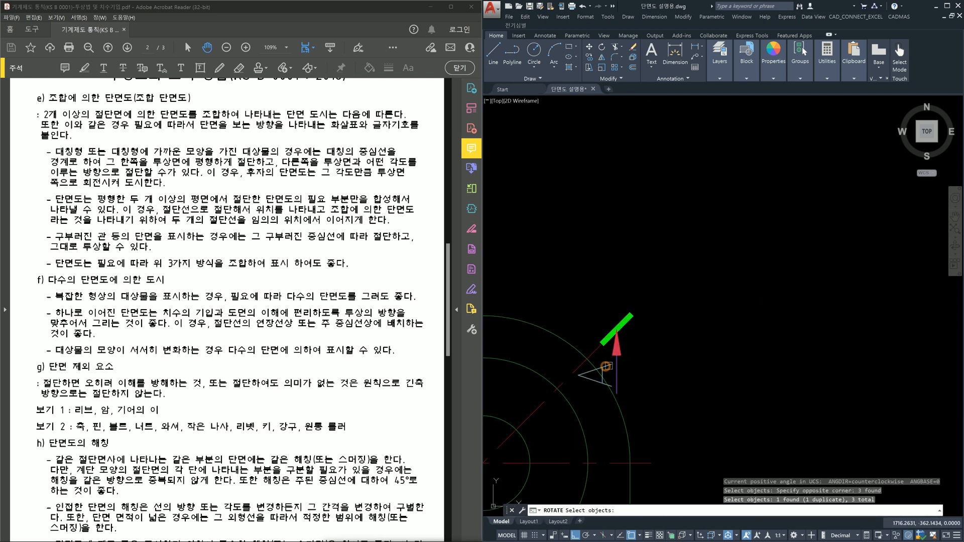
key("Return")
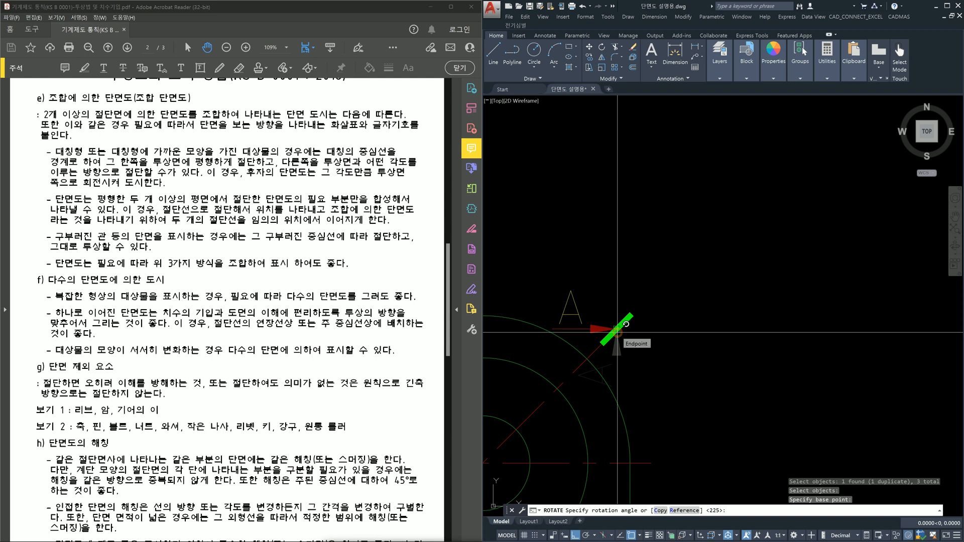
type("45")
key("Return")
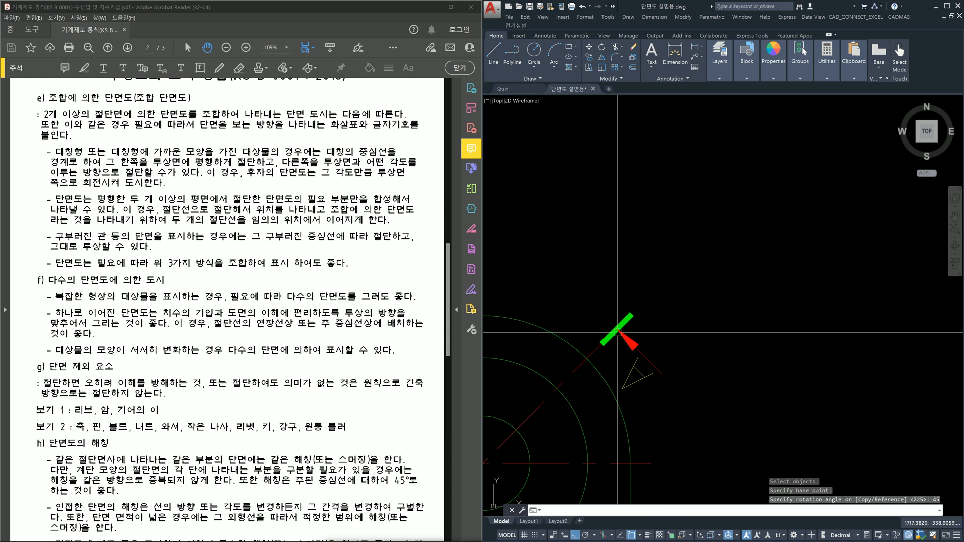
Rotate only the letter A beside the diagonal section arrow by 180°.
scroll(617, 332, "up", 2)
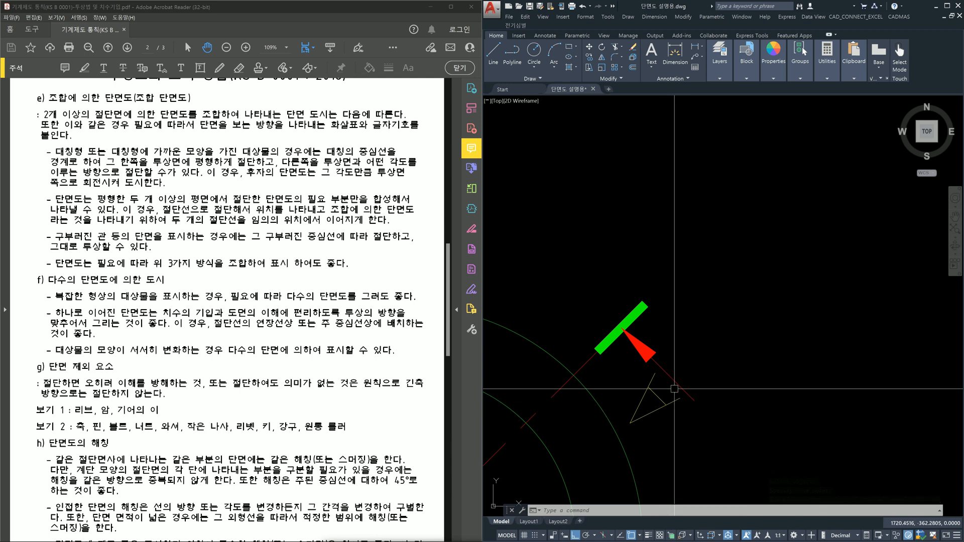
scroll(658, 404, "down", 2)
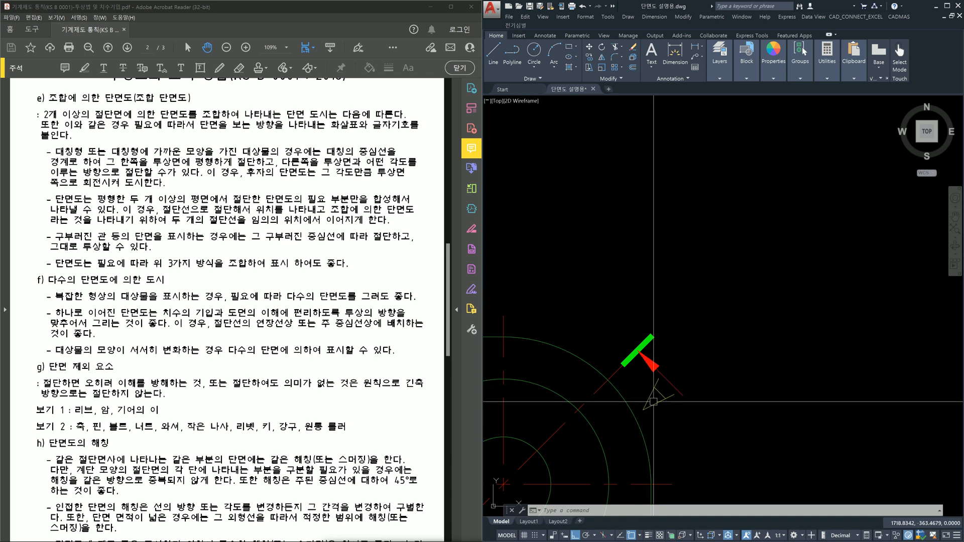
type("ㅂ")
key("Return")
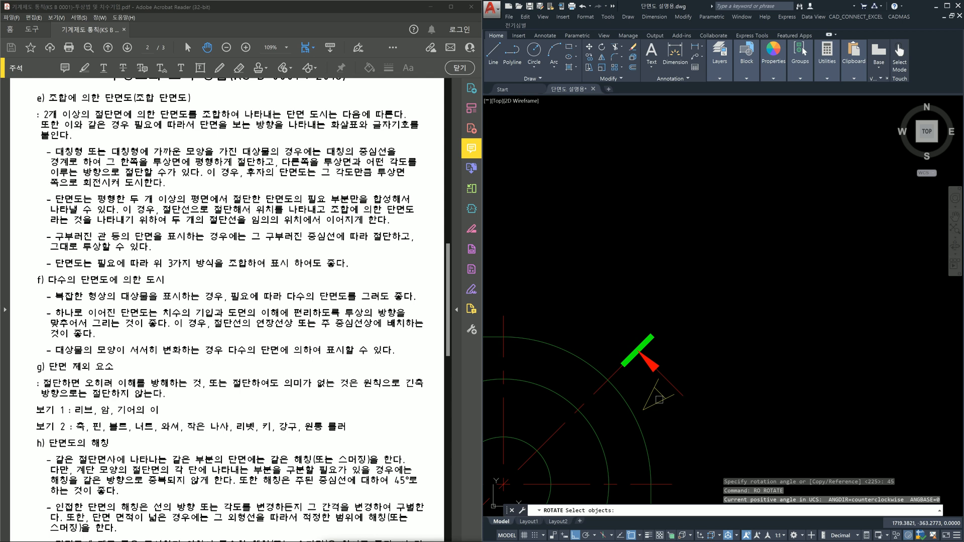
left_click(672, 380)
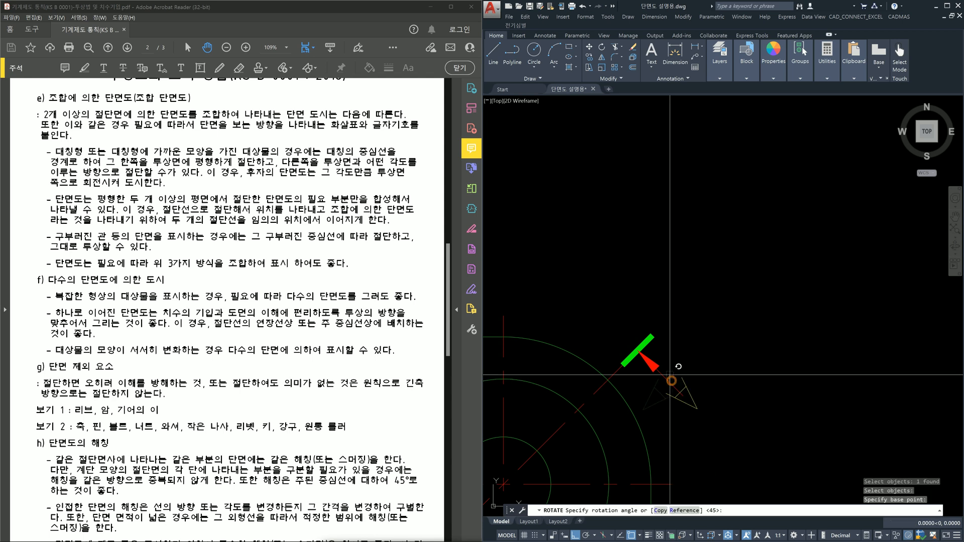
left_click(577, 325)
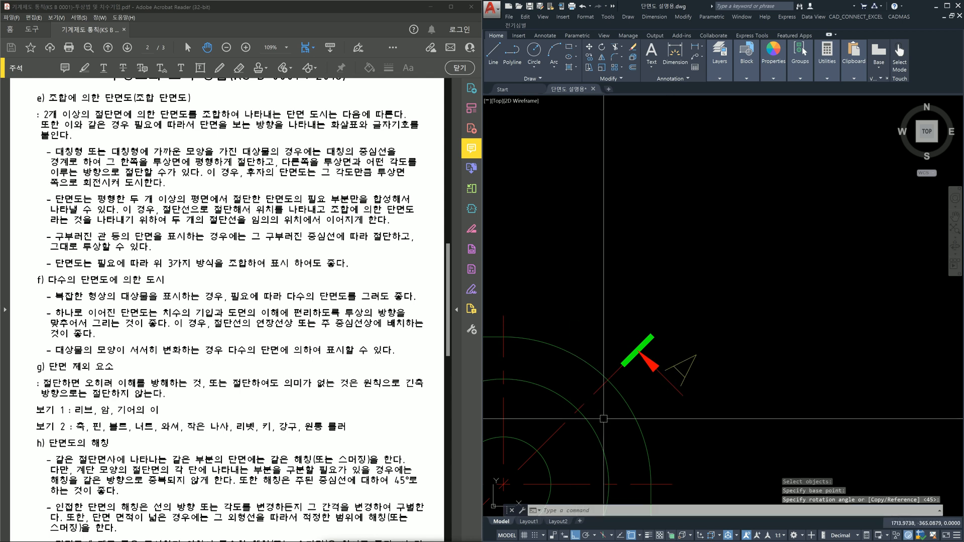
Move the letter A at the plate's left section arrow down below the arrow's tail.
scroll(603, 419, "down", 8)
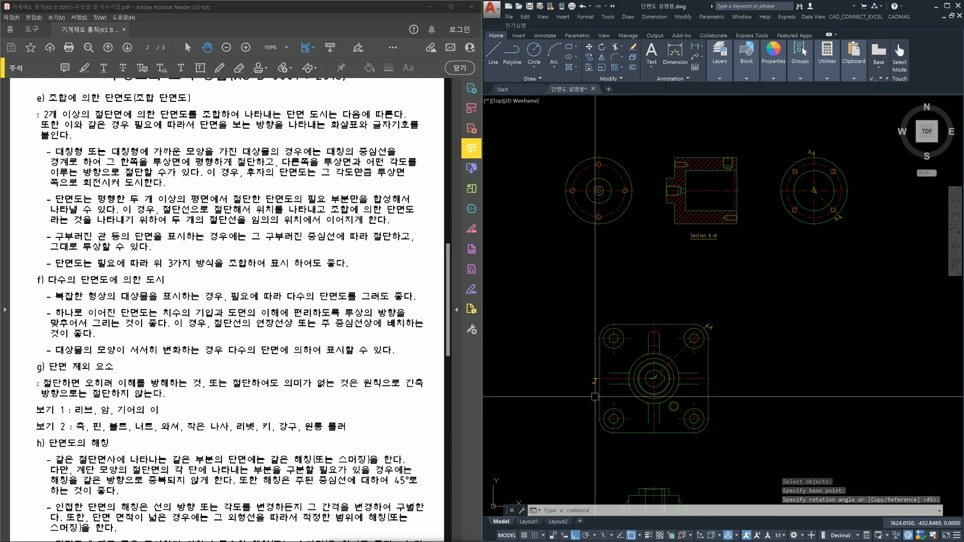
scroll(595, 396, "up", 5)
scroll(639, 380, "up", 3)
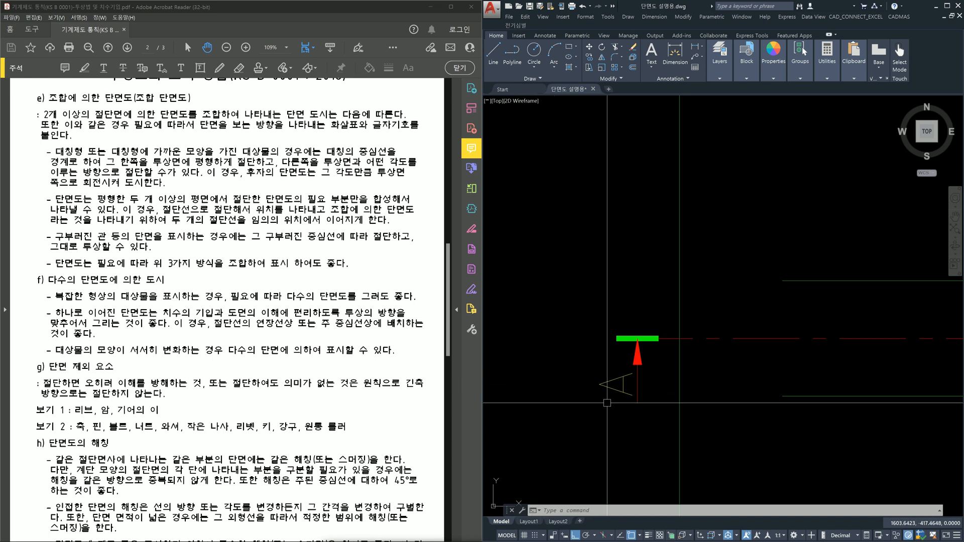
scroll(616, 399, "down", 4)
scroll(633, 408, "up", 4)
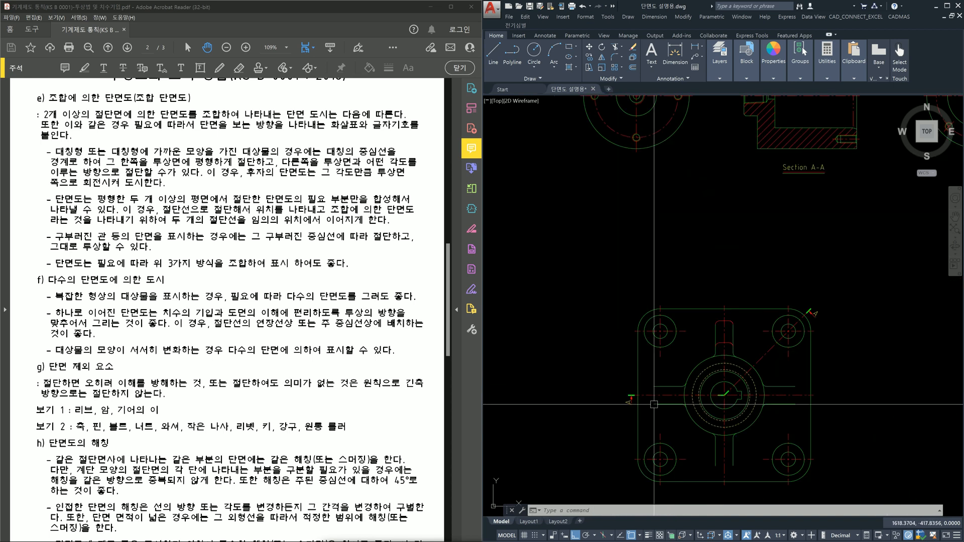
scroll(609, 408, "up", 4)
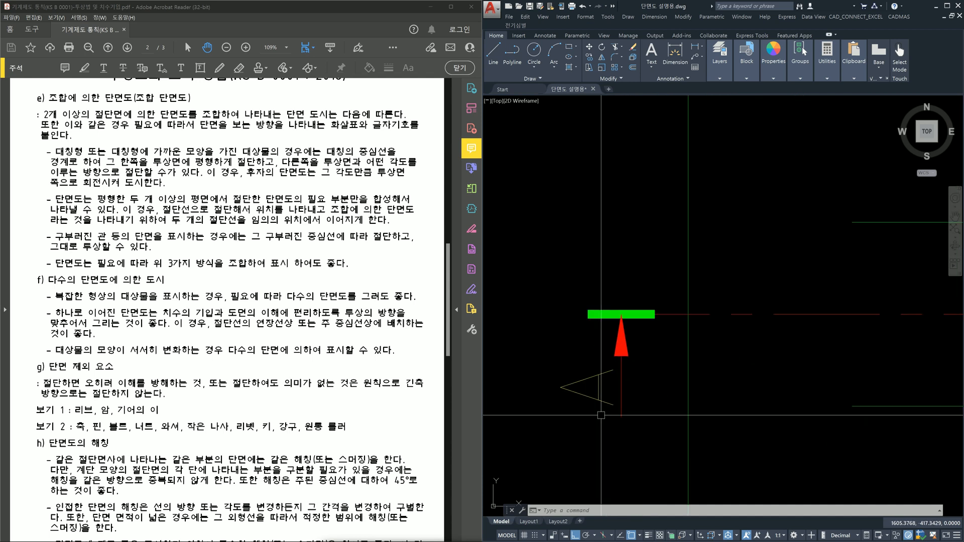
type("m")
left_click(571, 376)
key("Return")
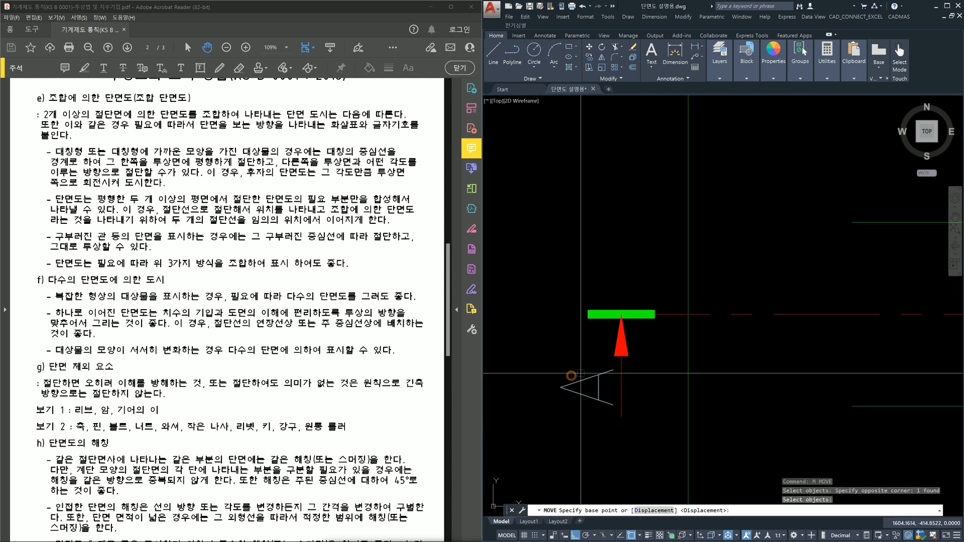
left_click(578, 373)
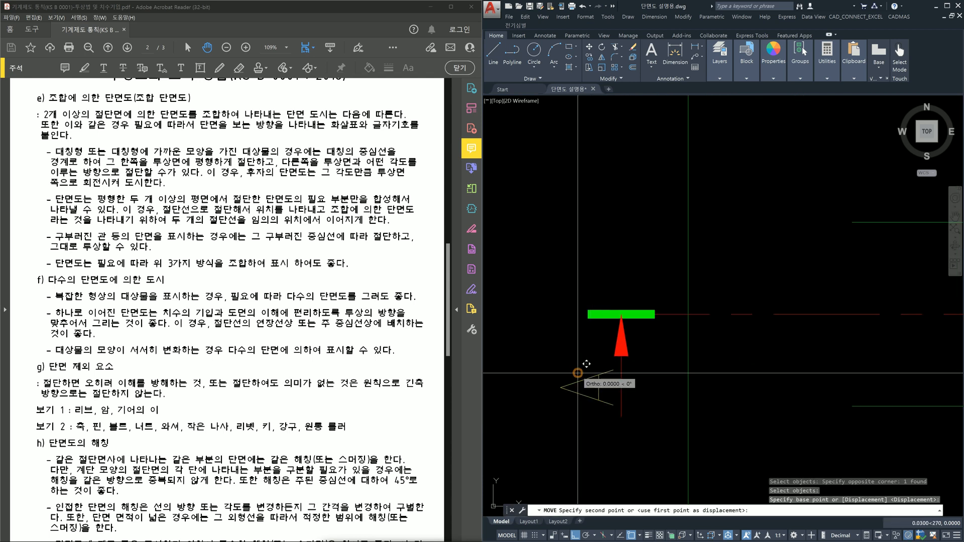
left_click(617, 438)
key("Escape")
Rotate the letter A below the left section arrow 90° clockwise so it stands upright.
middle_click_drag(654, 449, 640, 388)
type("r")
key("Return")
left_click(642, 425)
left_click(618, 396)
key("Return")
left_click(613, 394)
left_click(616, 425)
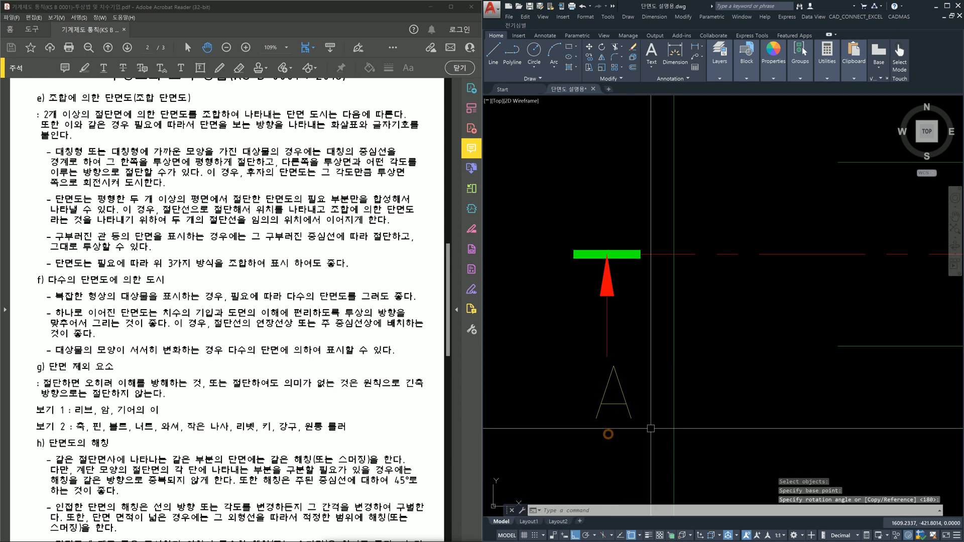
Move the upright letter A sideways to centre it under the left section arrow.
type("m")
key("Return")
left_click(640, 424)
left_click(610, 396)
key("Return")
left_click(619, 402)
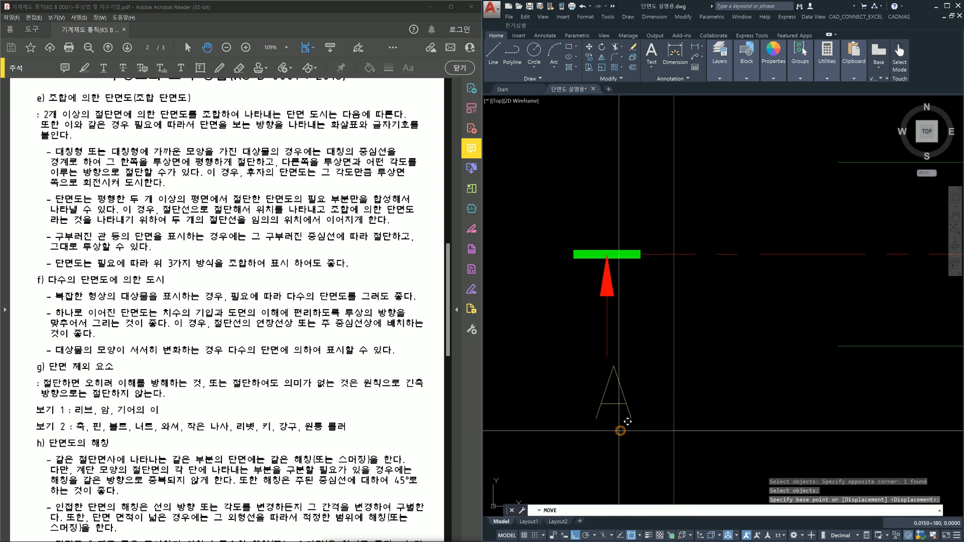
left_click(613, 402)
Rotate the letter A beside the diagonal section arrow by 45° so it stands upright.
scroll(681, 416, "down", 6)
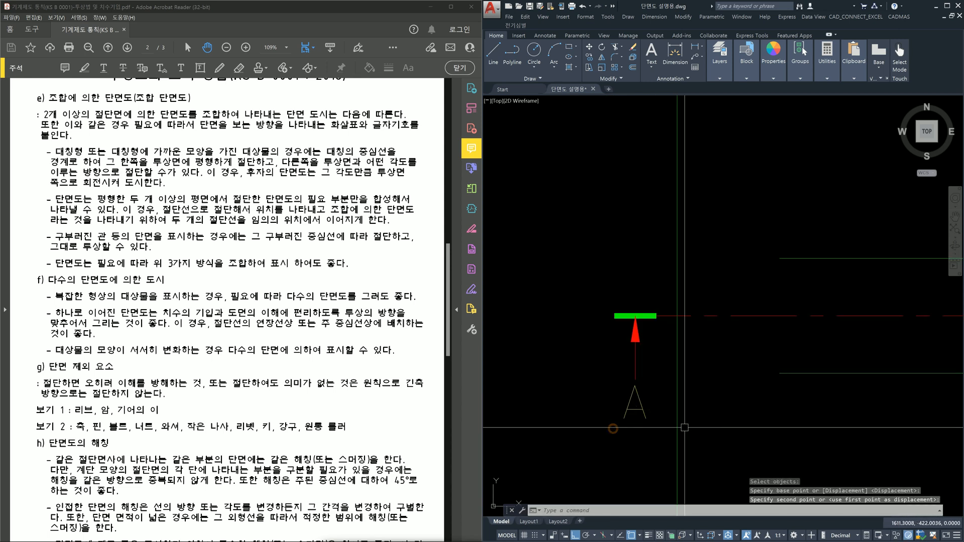
scroll(707, 360, "up", 8)
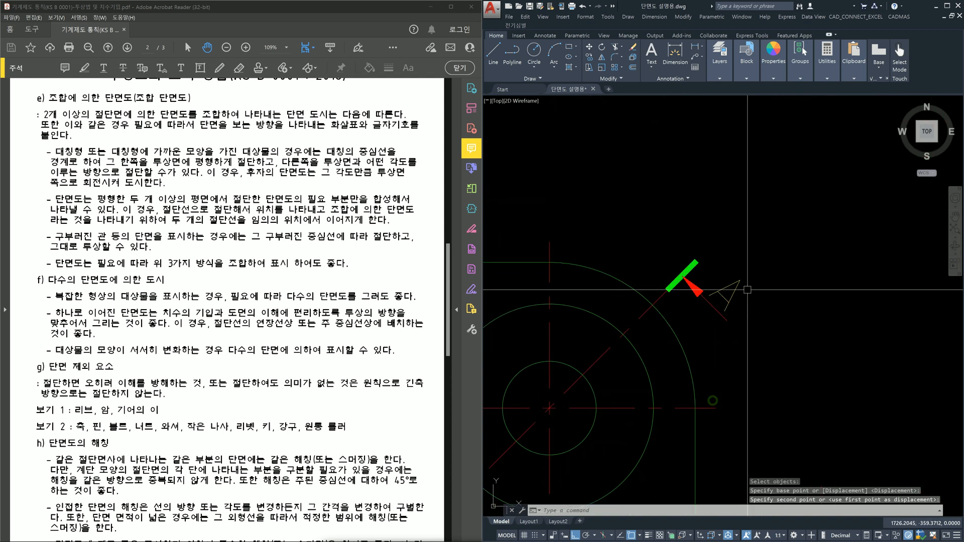
type("ro")
key("Return")
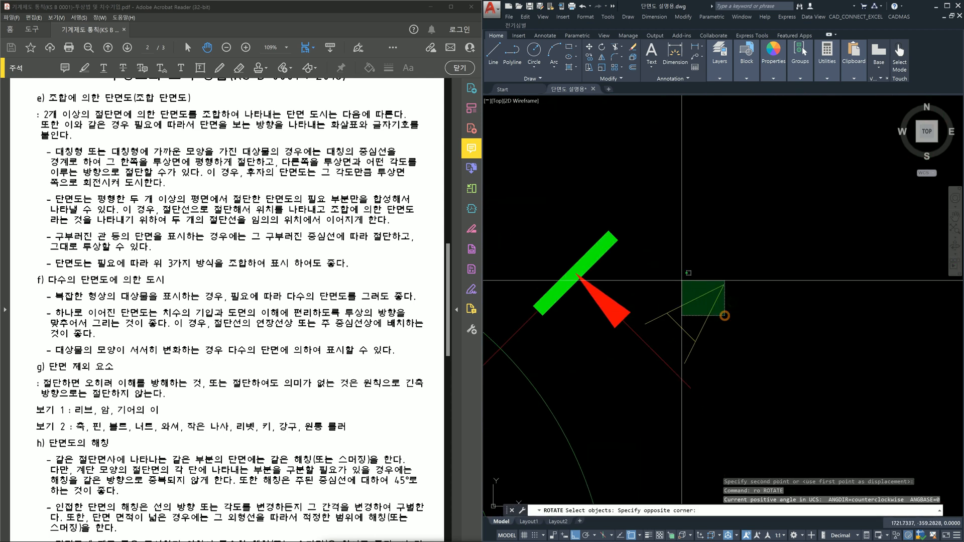
left_click(638, 279)
left_click(730, 369)
key("Return")
left_click(691, 313)
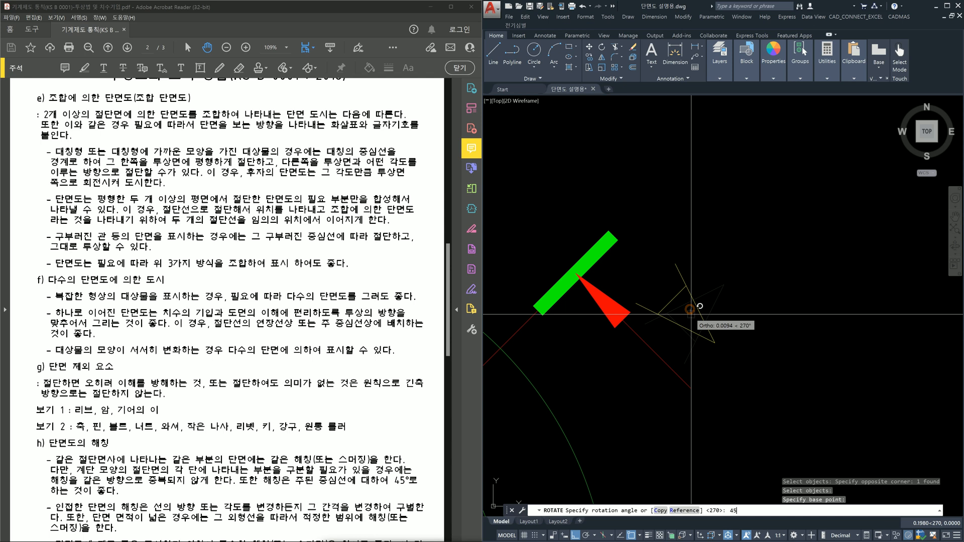
type("45")
key("Return")
Move the upright letter A freely, with Ortho off, to the tail of the diagonal section arrow.
type("m")
key("Return")
left_click(750, 332)
left_click(660, 316)
key("Return")
left_click(691, 306)
scroll(699, 297, "down", 4)
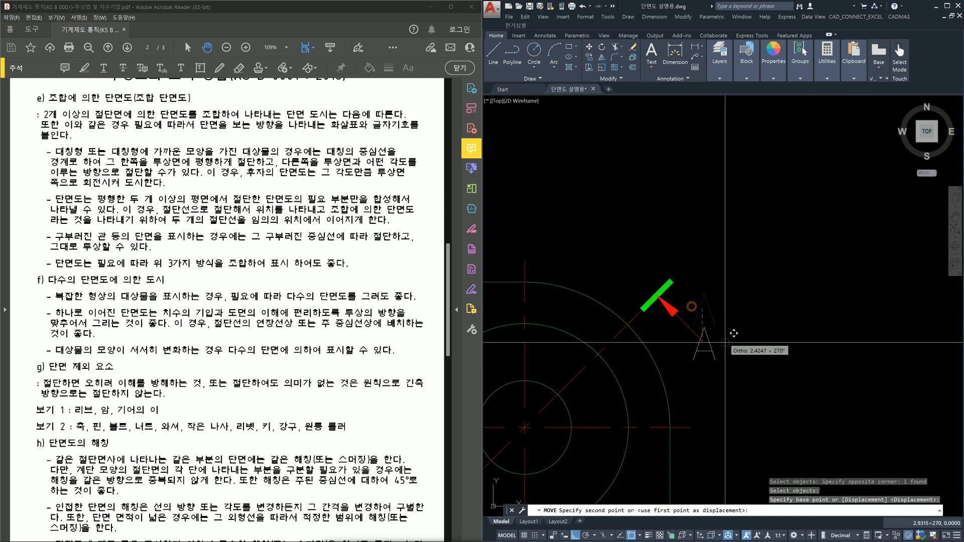
key("F8")
key("Escape")
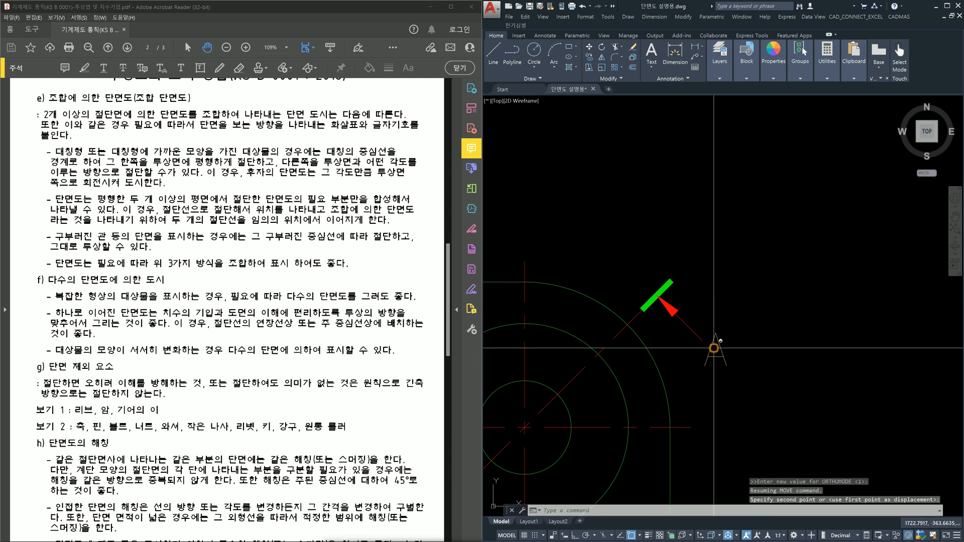
Examine both section A marks and the angled cutting line on the base plate's top view.
scroll(744, 382, "down", 4)
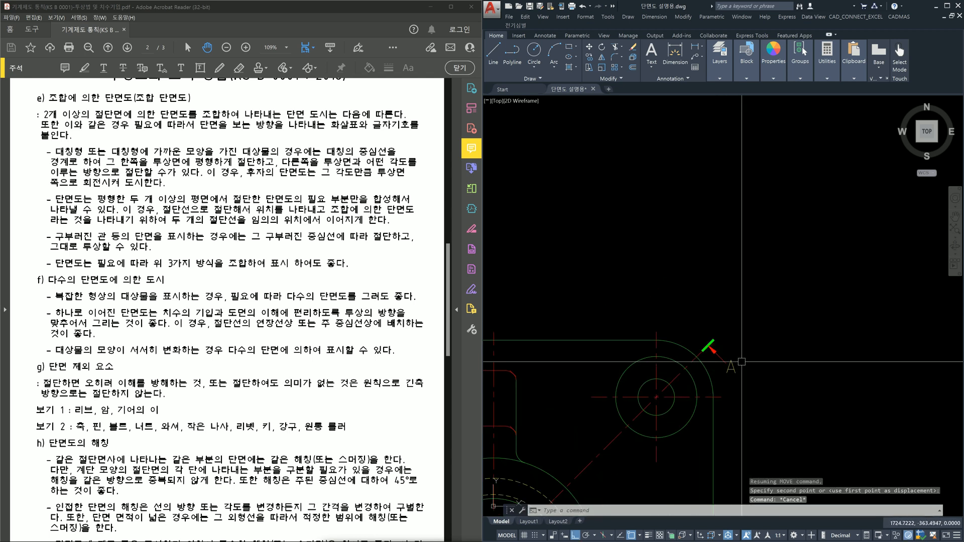
scroll(763, 391, "down", 4)
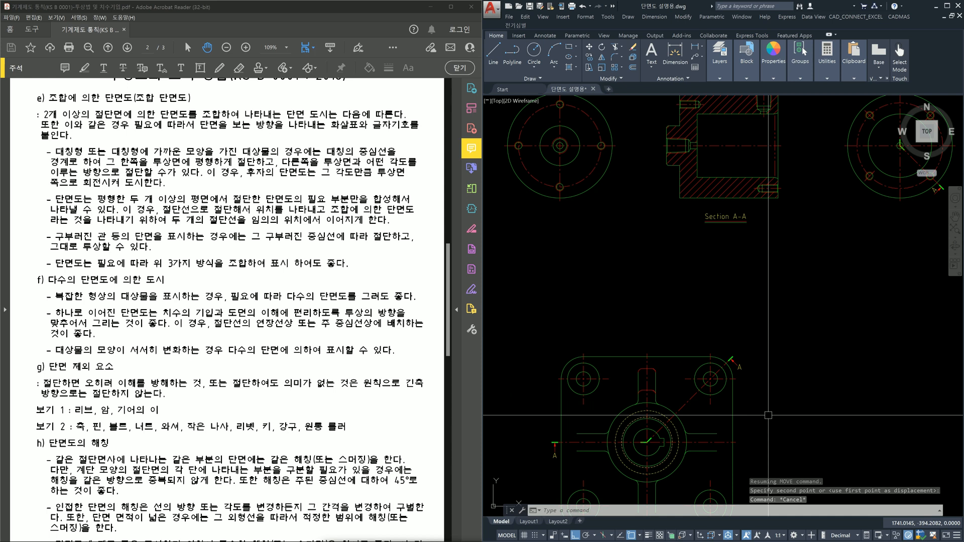
scroll(567, 442, "up", 4)
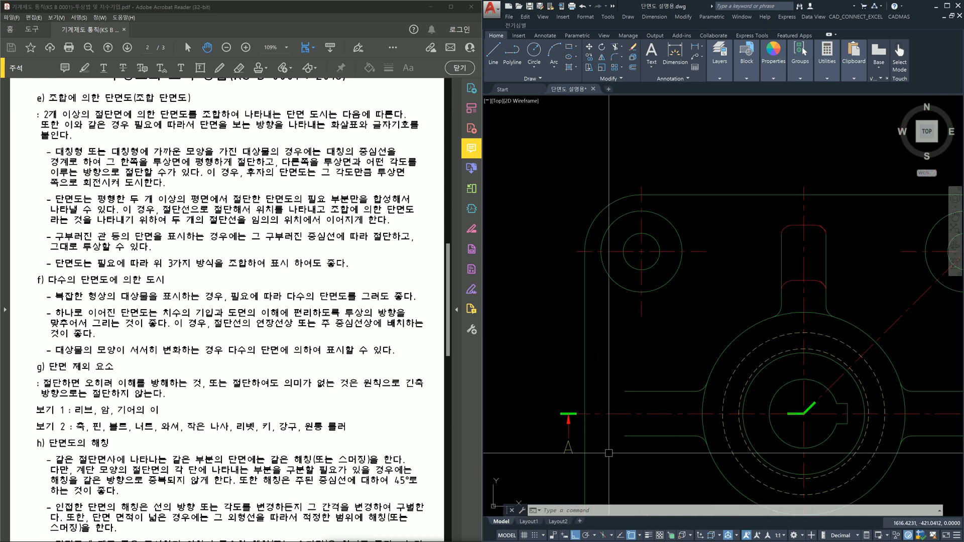
scroll(607, 453, "down", 4)
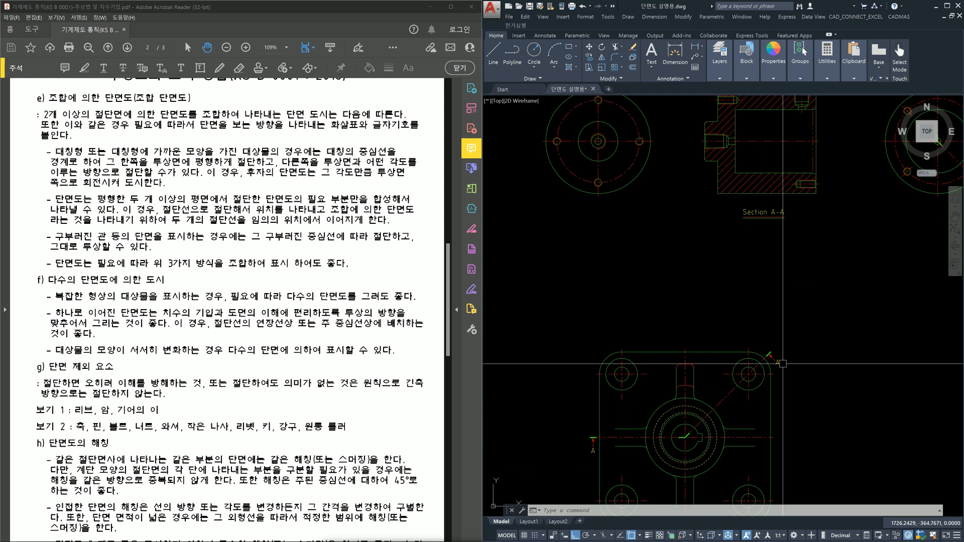
scroll(614, 443, "up", 3)
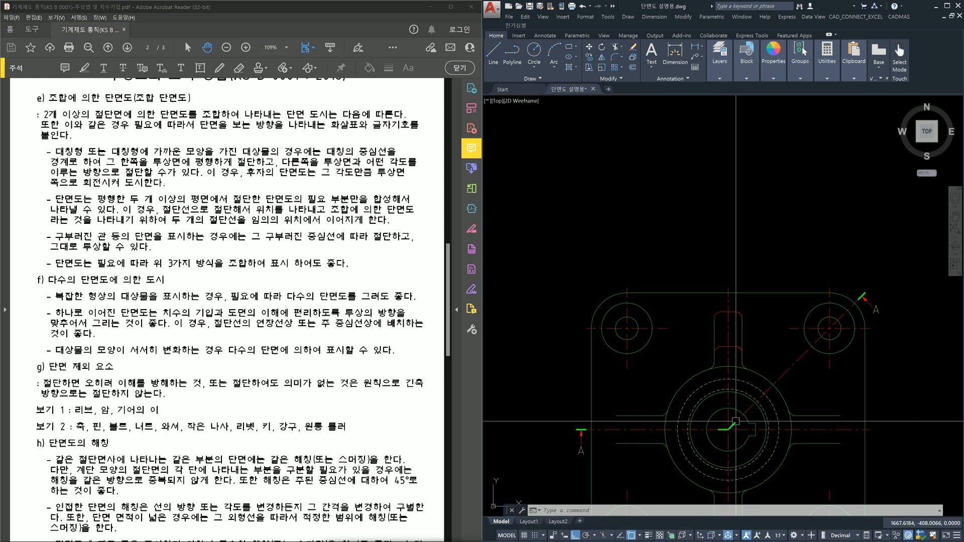
scroll(819, 274, "down", 5)
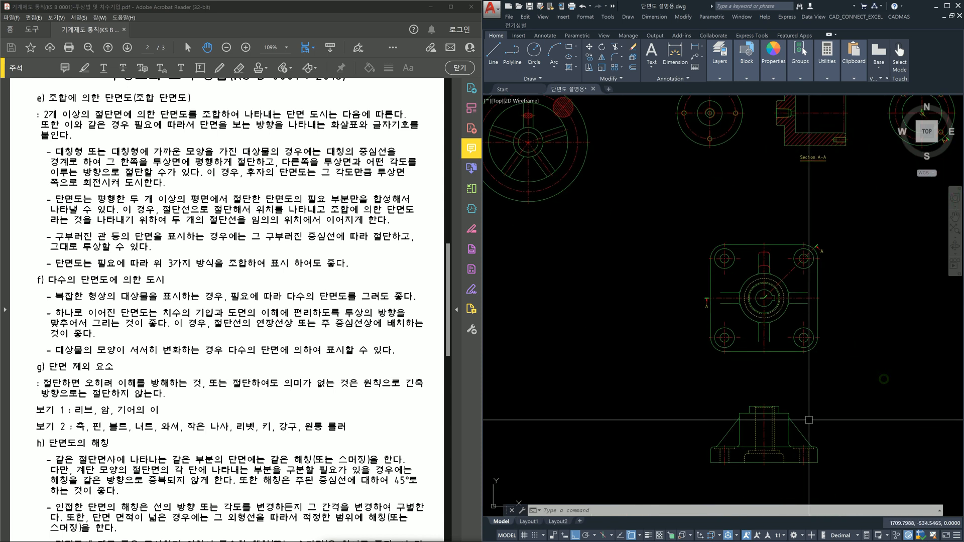
Copy the base plate's entire front view straight down below the original.
middle_click_drag(808, 417, 782, 336)
type("co")
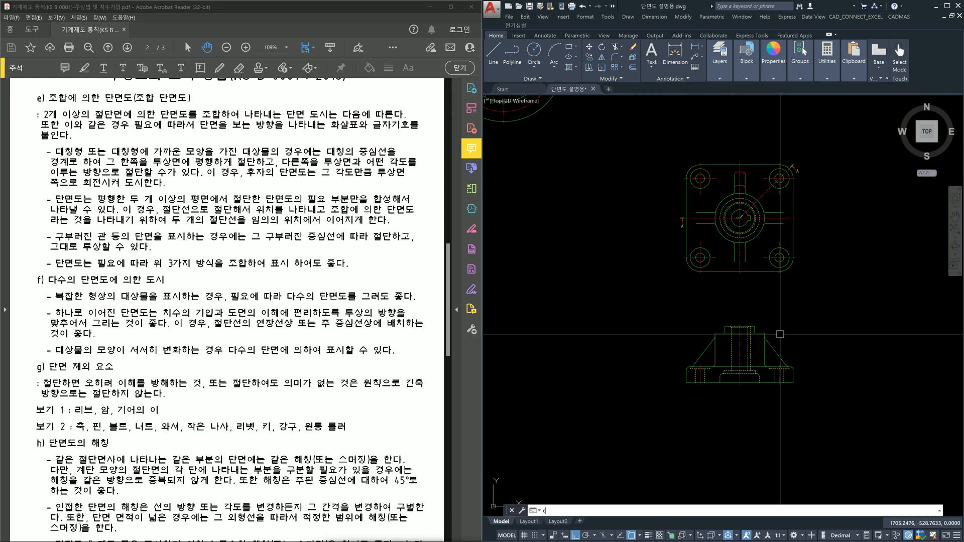
key("Return")
left_click(669, 316)
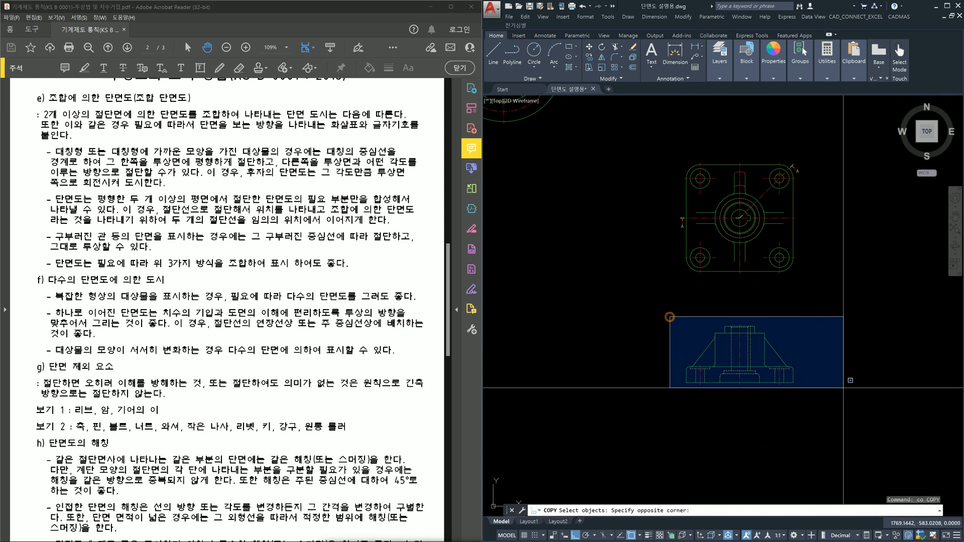
left_click(803, 394)
key("Return")
left_click(856, 296)
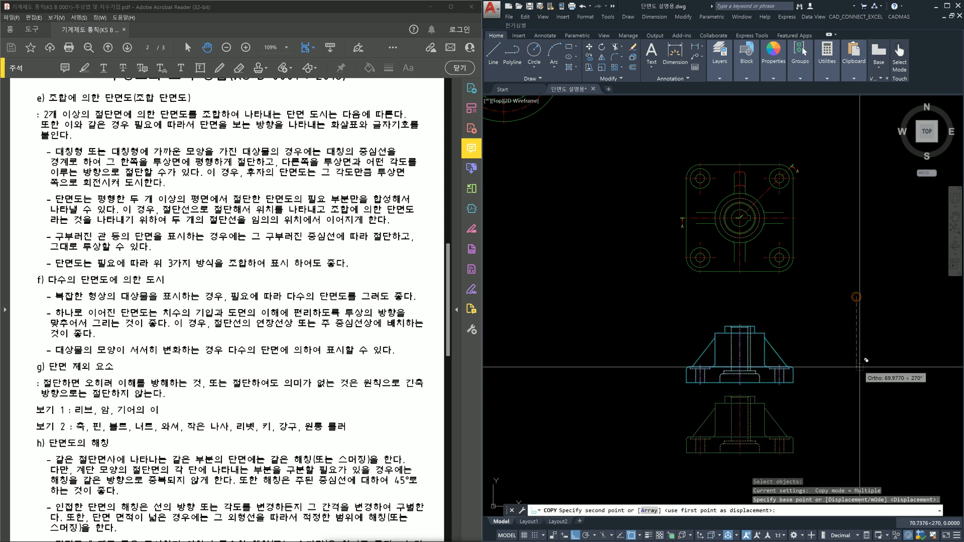
left_click(862, 377)
key("Escape")
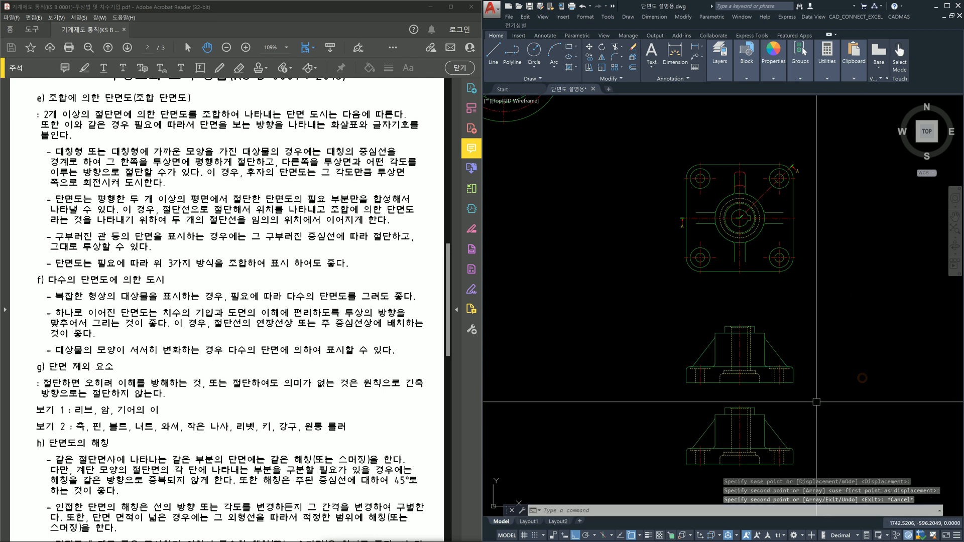
Move both front views straight up, closer to the base plate's top view.
type("m")
key("Return")
middle_click_drag(817, 415, 812, 374)
left_click(817, 415)
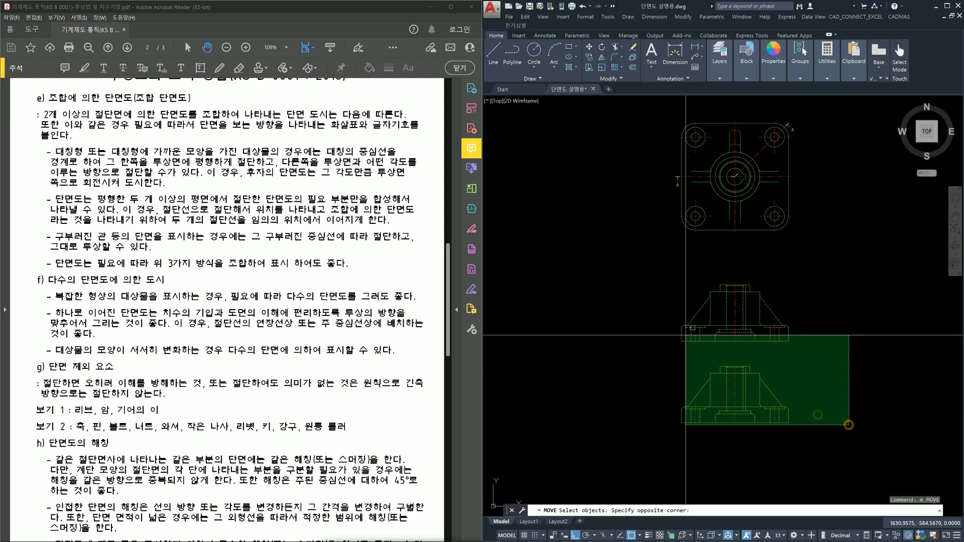
left_click(670, 381)
key("Return")
left_click(860, 288)
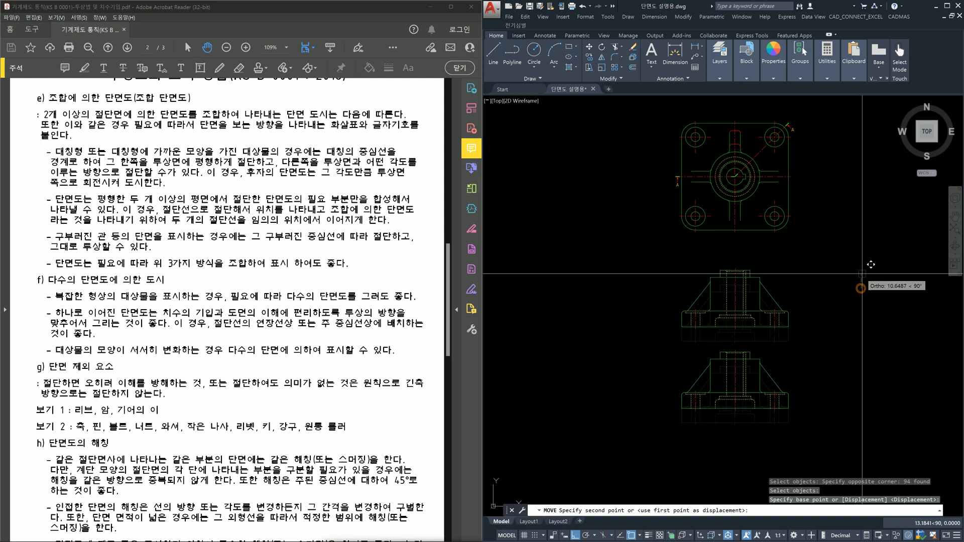
left_click(862, 264)
key("Escape")
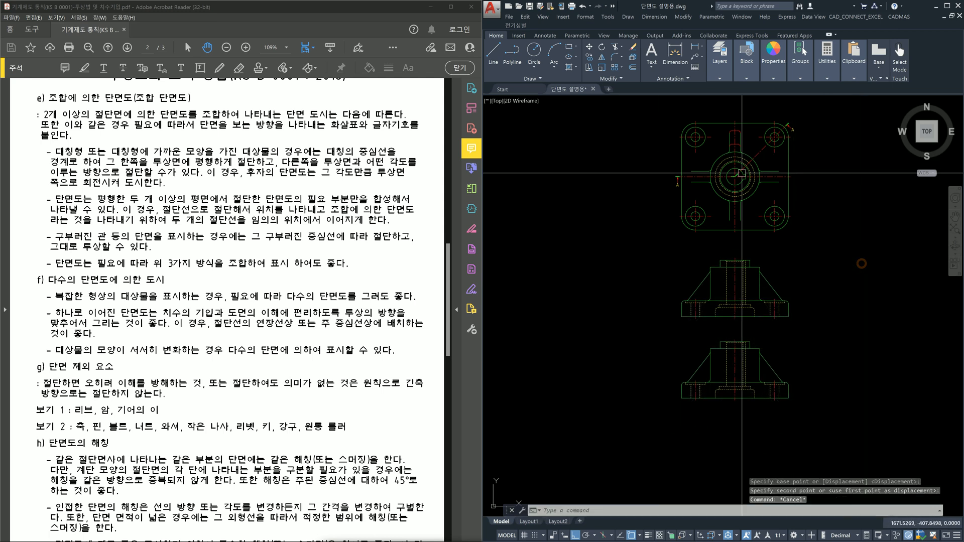
In the upper front view, trim the flange's top edge between the fillets at the foot of the central boss.
scroll(766, 267, "up", 2)
middle_click_drag(766, 267, 759, 286)
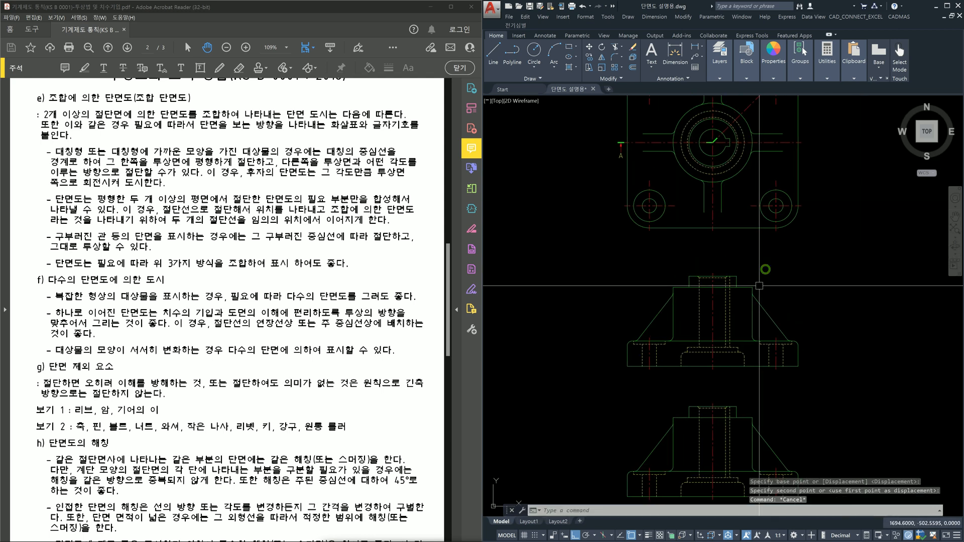
scroll(672, 343, "up", 6)
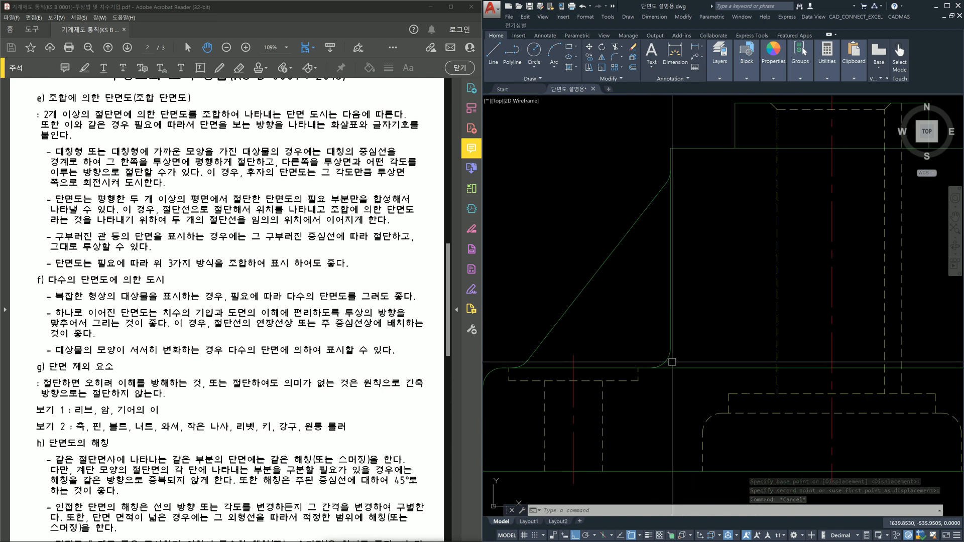
type("tr")
key("Return")
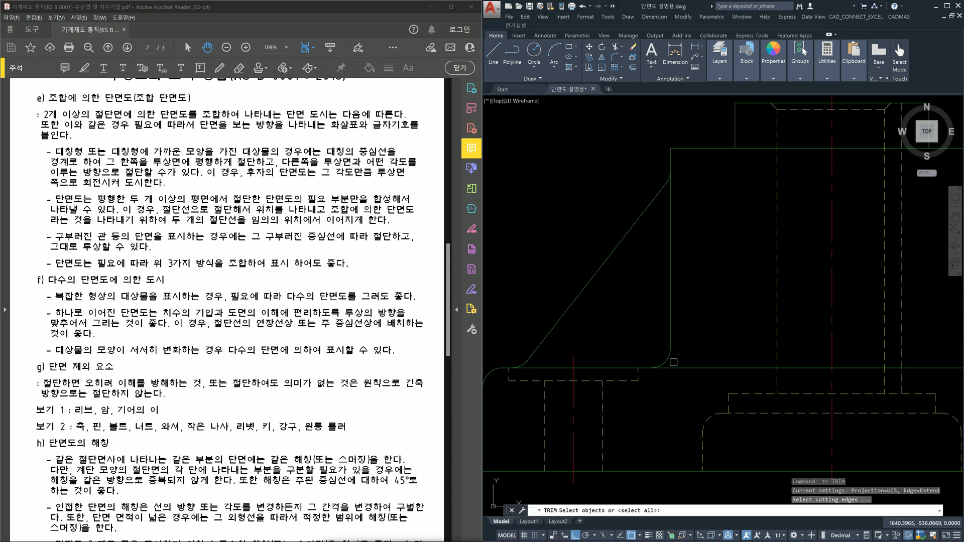
scroll(776, 353, "down", 2)
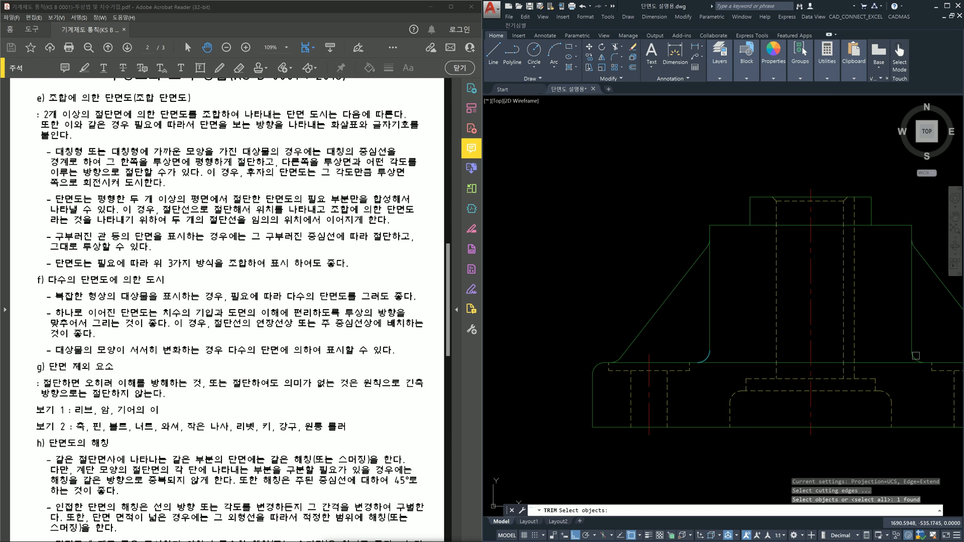
left_click(901, 369)
left_click(891, 361)
key("Escape")
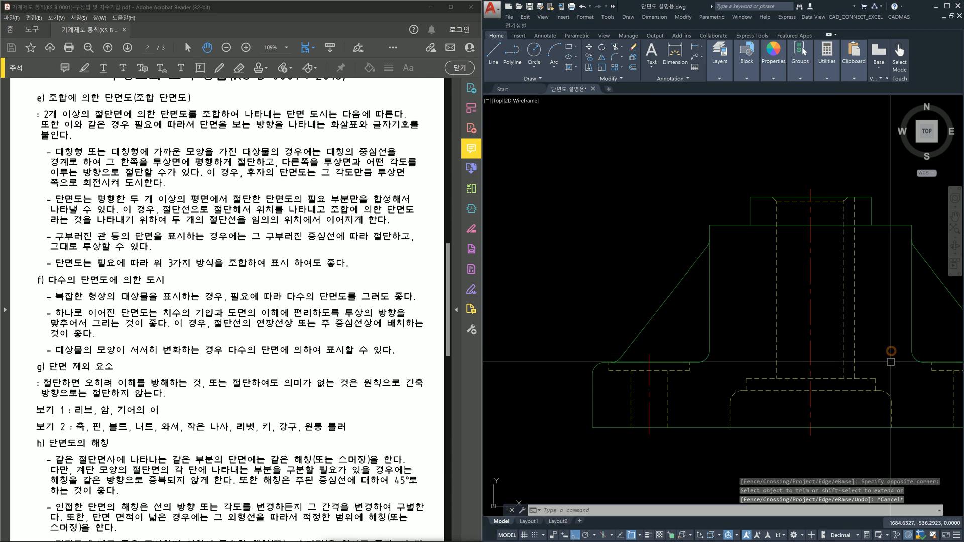
Trim the boss's horizontal shoulder line between the two vertical edges of the narrower upper step.
type("tr")
key("Return")
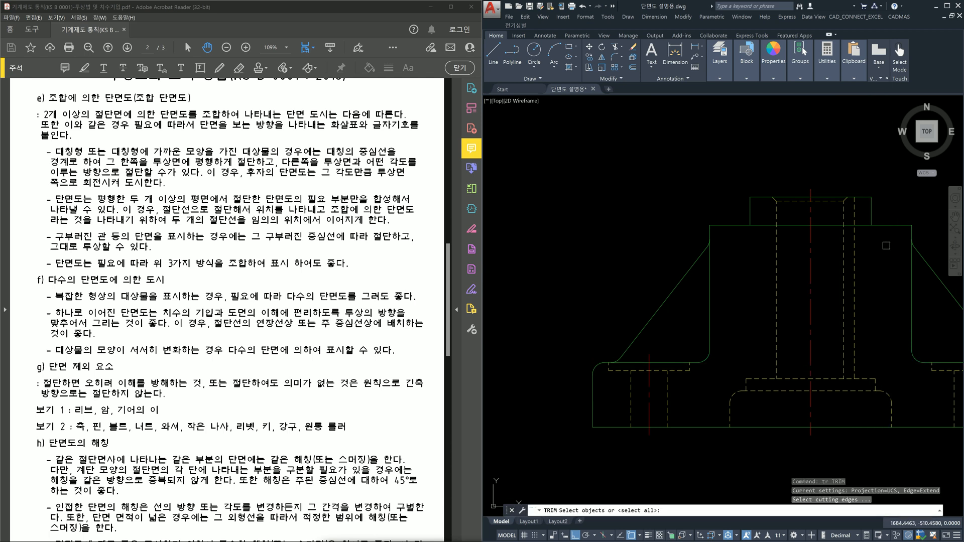
left_click(882, 218)
left_click(863, 214)
left_click(763, 215)
left_click(725, 211)
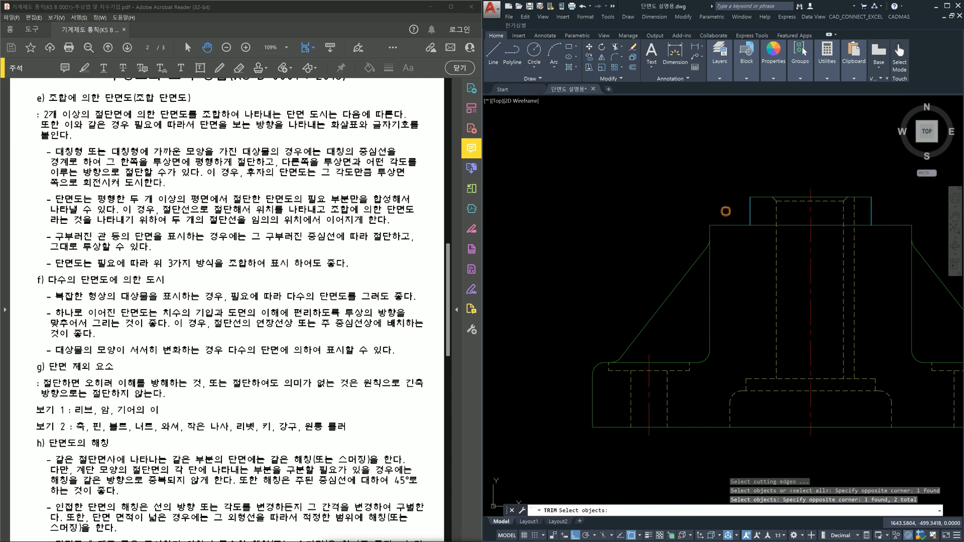
key("Return")
left_click(763, 235)
left_click(759, 219)
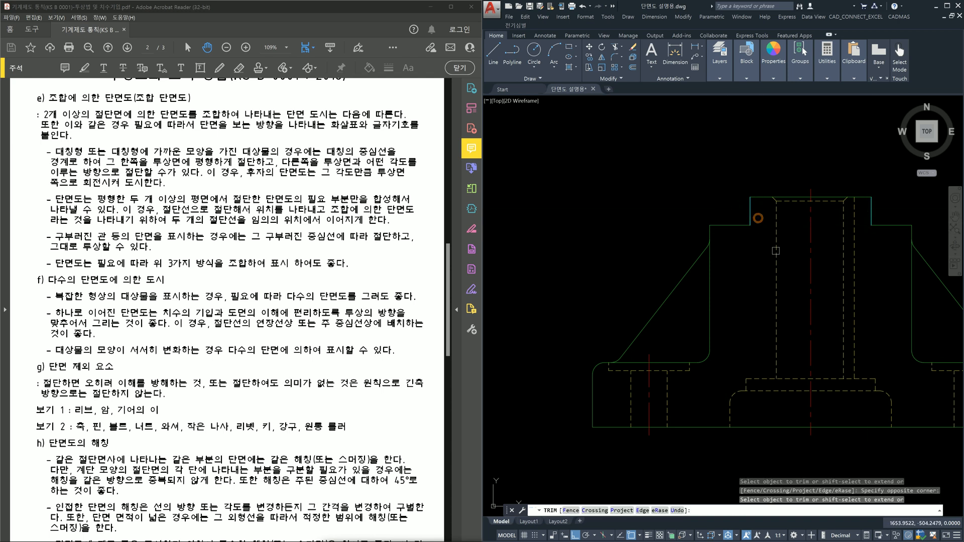
key("Escape")
Use Quick Select on the upper front view to select only objects whose layer equals 숨은선.
scroll(790, 357, "down", 2)
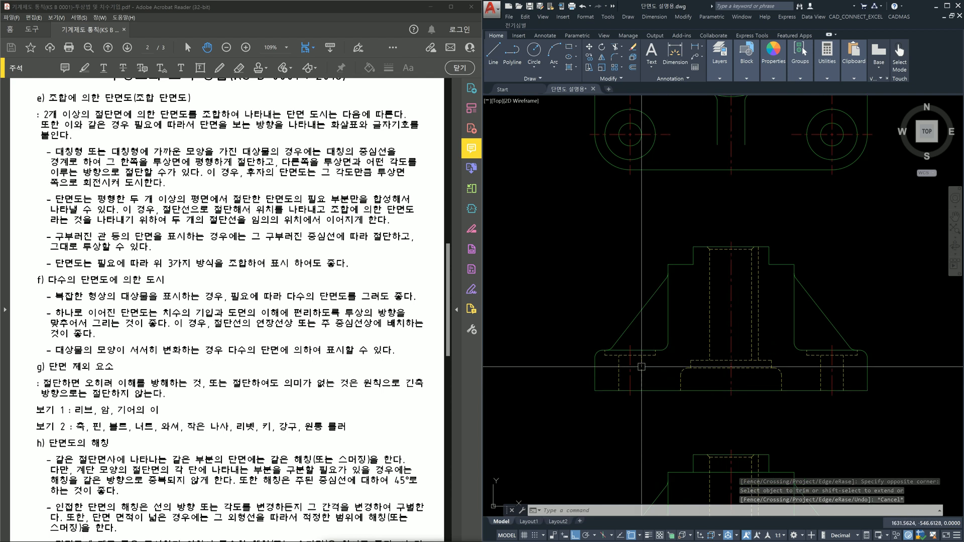
left_click(527, 208)
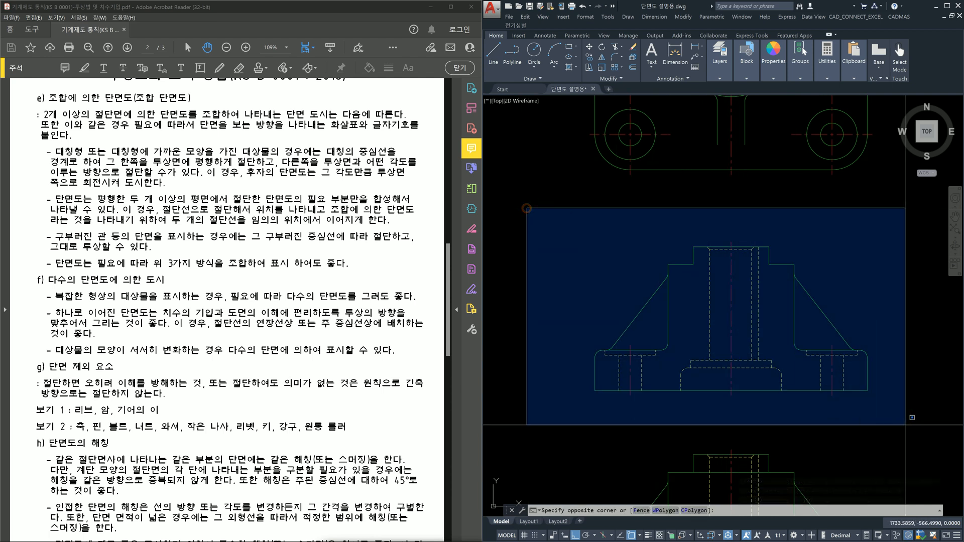
left_click(897, 425)
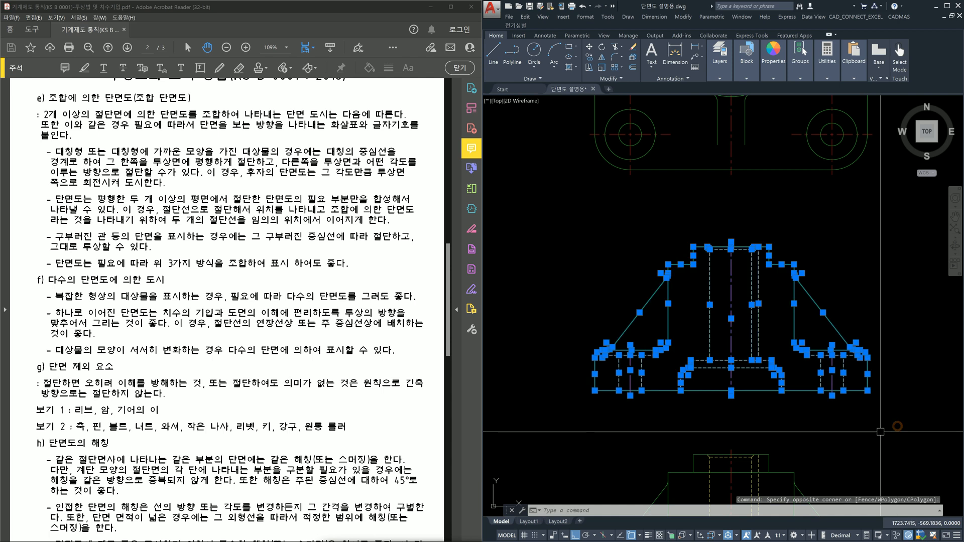
right_click(880, 430)
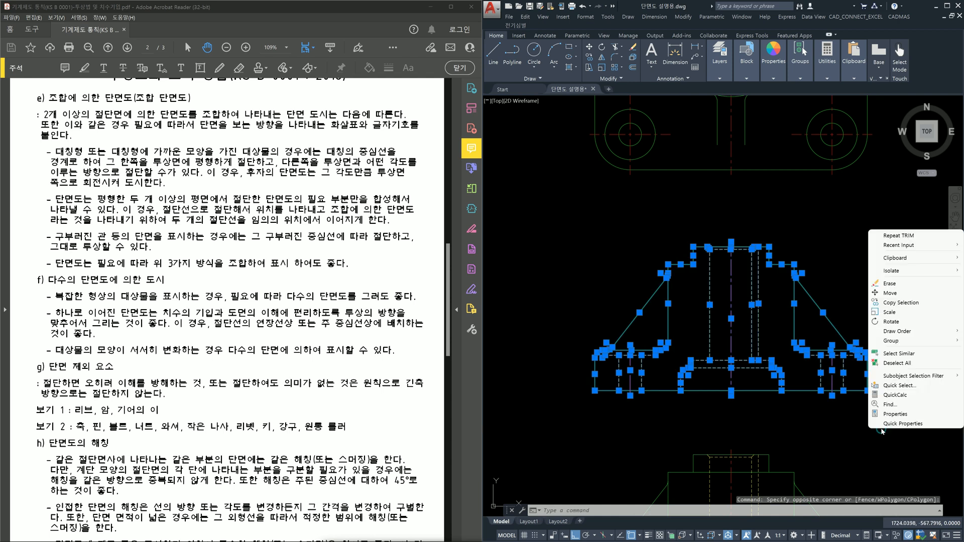
left_click(898, 385)
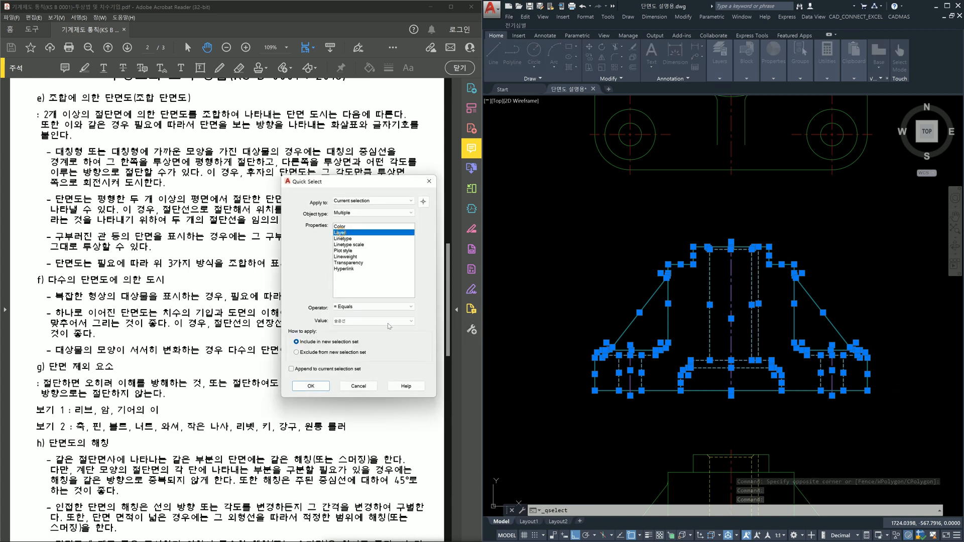
left_click(312, 386)
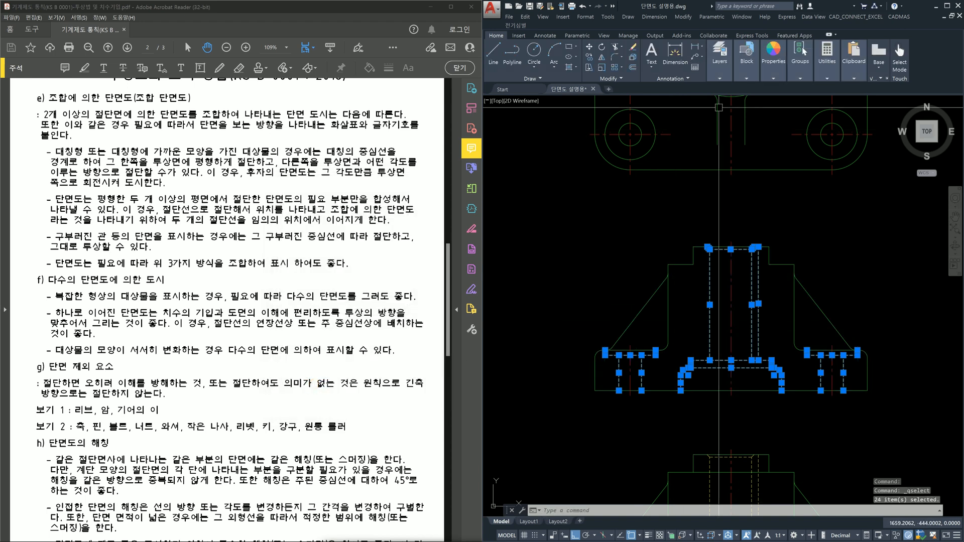
Assign the selected hidden-line objects of the upper front view to the 외형선 layer.
left_click(721, 81)
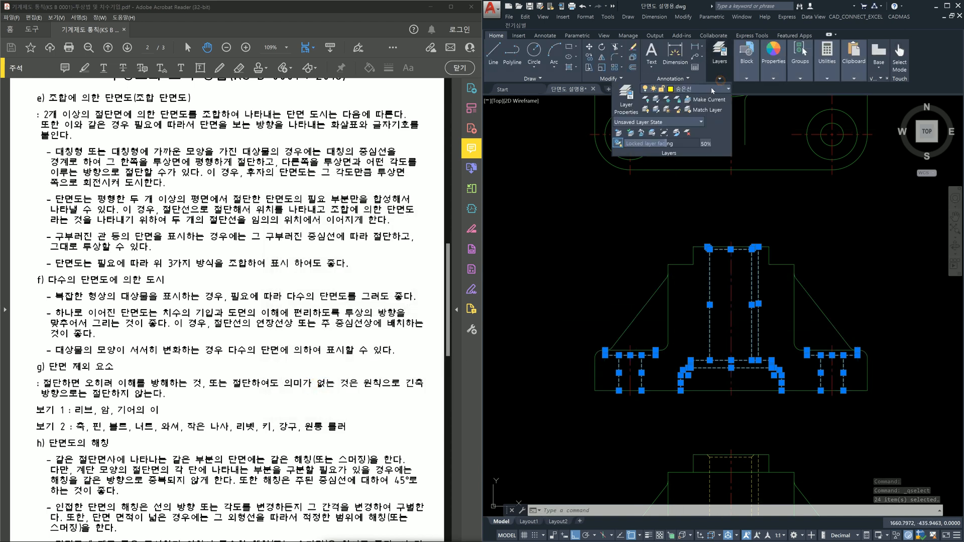
left_click(712, 89)
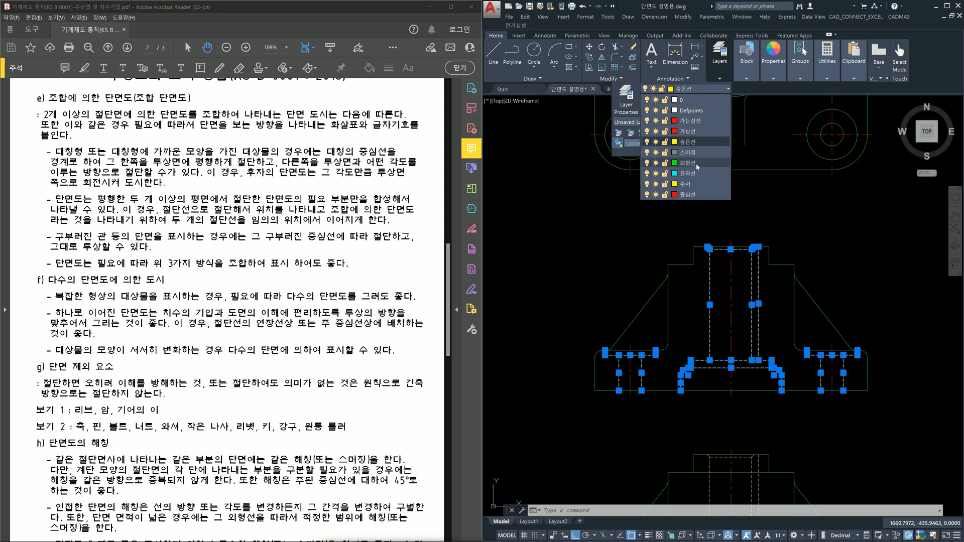
left_click(694, 164)
key("Escape")
Delete the left flange hole's bore and counterbore lines in the upper front view, keeping its centre line.
mouse_move(664, 230)
middle_mouse_down()
mouse_move(674, 337)
mouse_move(670, 281)
mouse_move(672, 295)
middle_mouse_up()
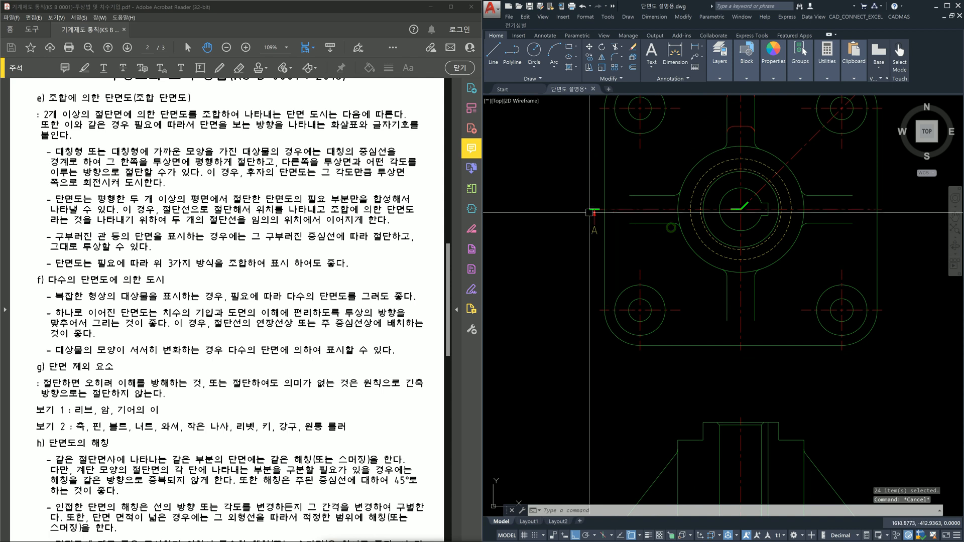
scroll(647, 137, "down", 5)
scroll(669, 379, "up", 8)
scroll(669, 379, "down", 3)
scroll(675, 211, "up", 6)
left_click(675, 211)
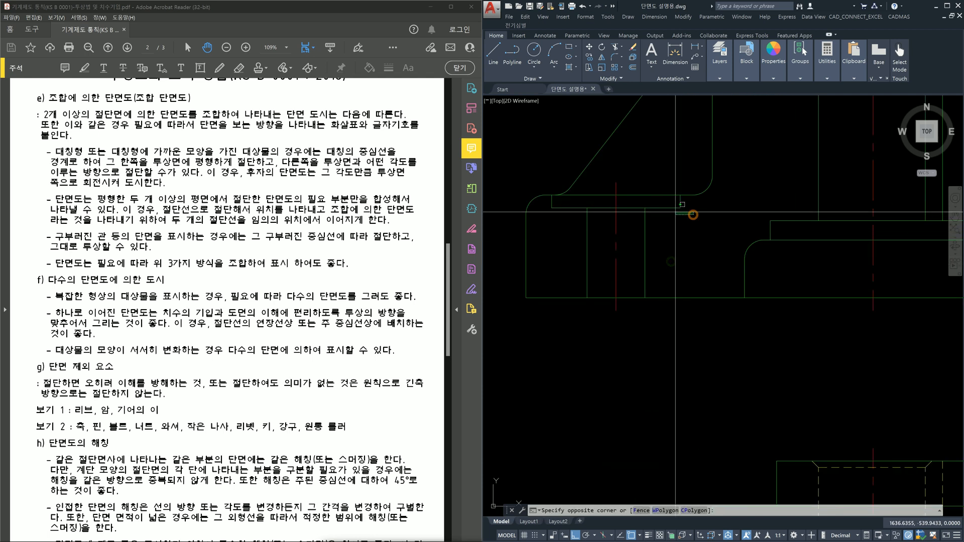
left_click(638, 204)
left_click(589, 217)
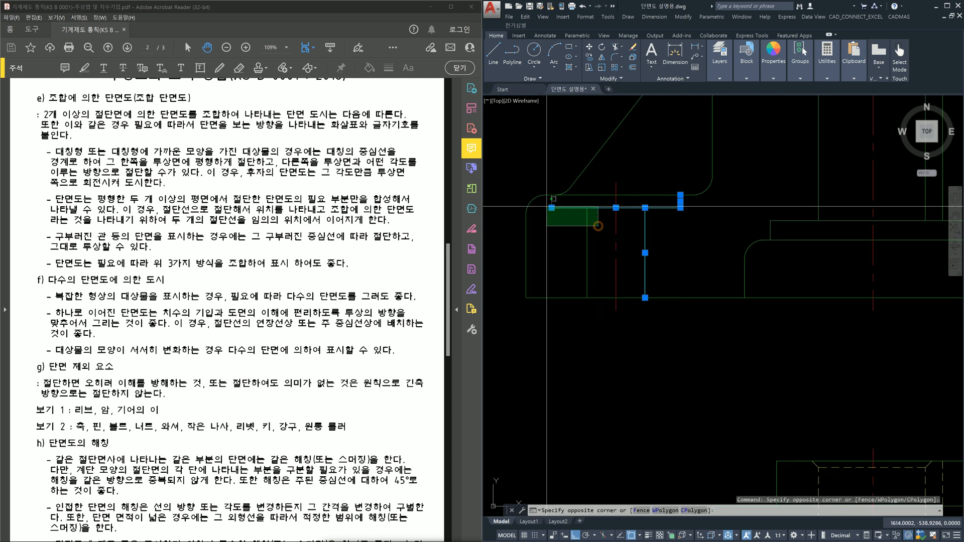
left_click(556, 212)
key("Delete")
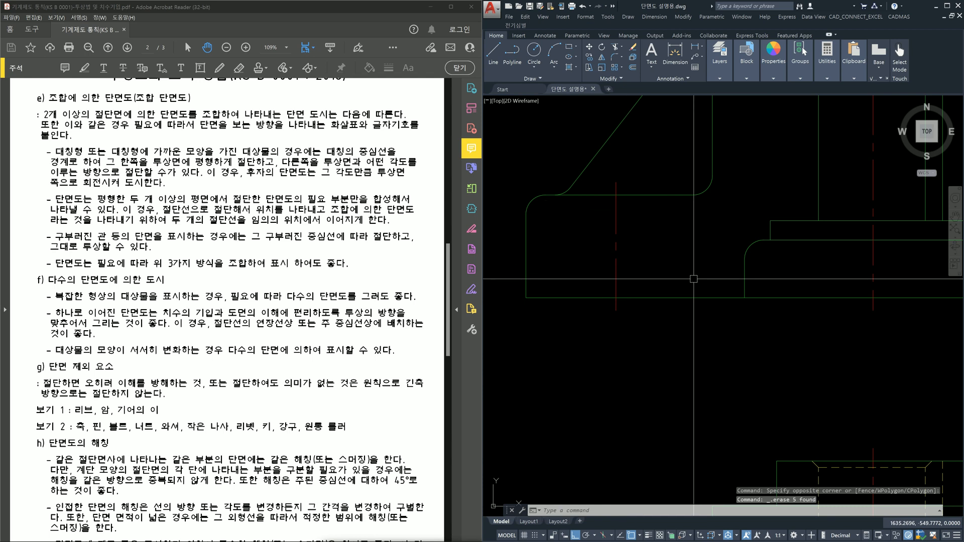
In the top view, draw a circle from the boss centre through the upper-right bolt hole's centre, radius about 56.57.
scroll(705, 283, "down", 3)
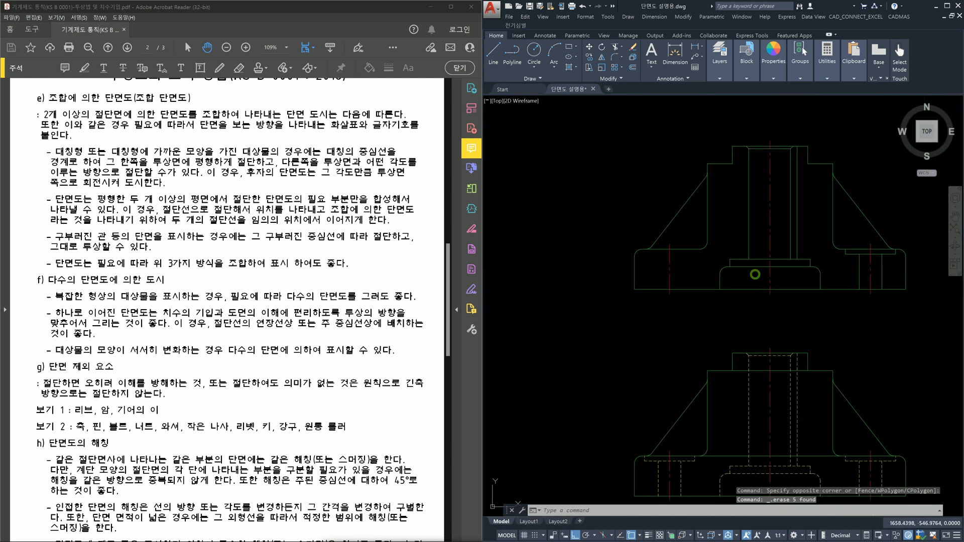
scroll(743, 348, "down", 2)
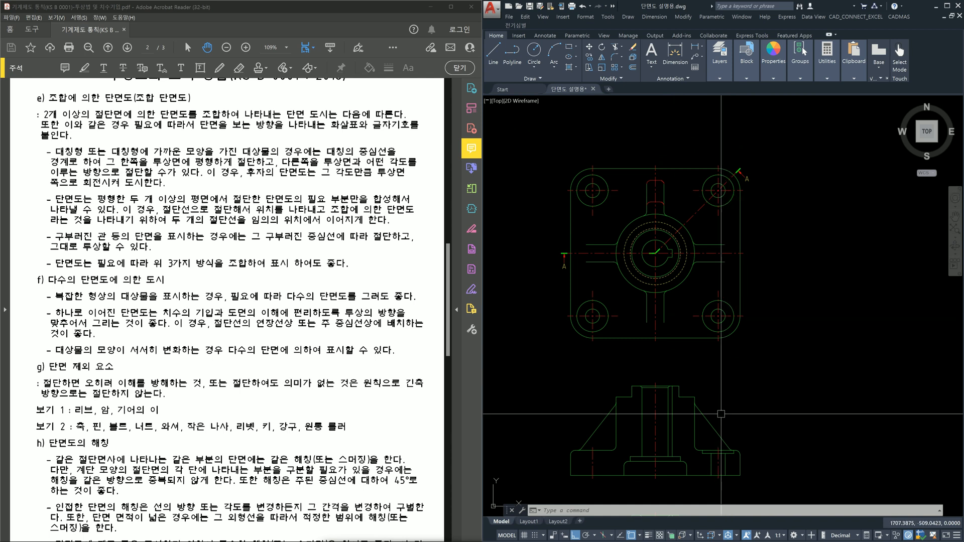
scroll(683, 223, "up", 5)
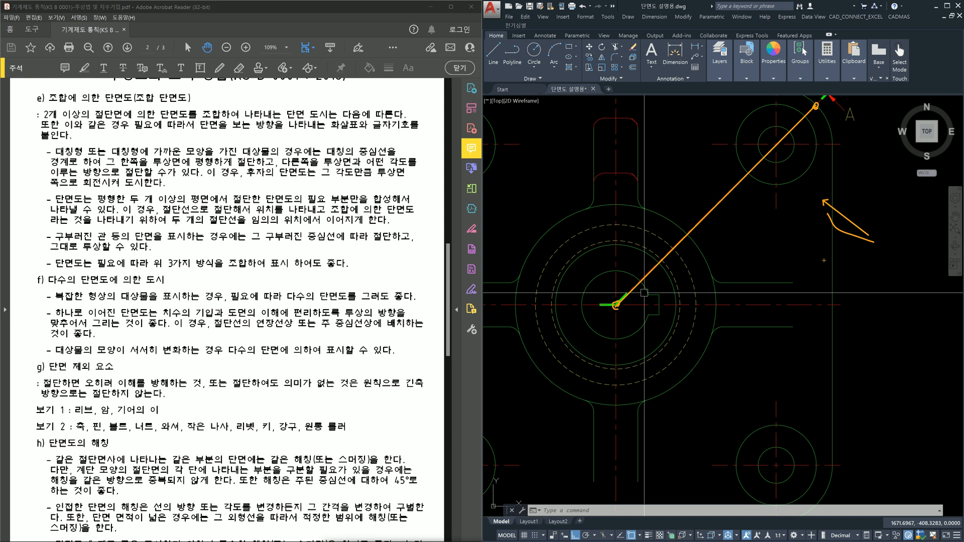
key("Escape")
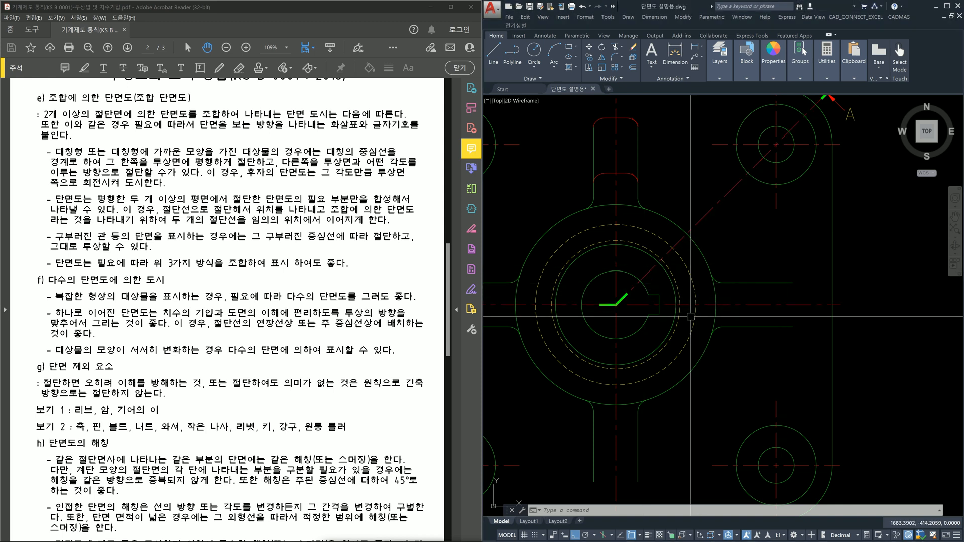
type("c")
key("Return")
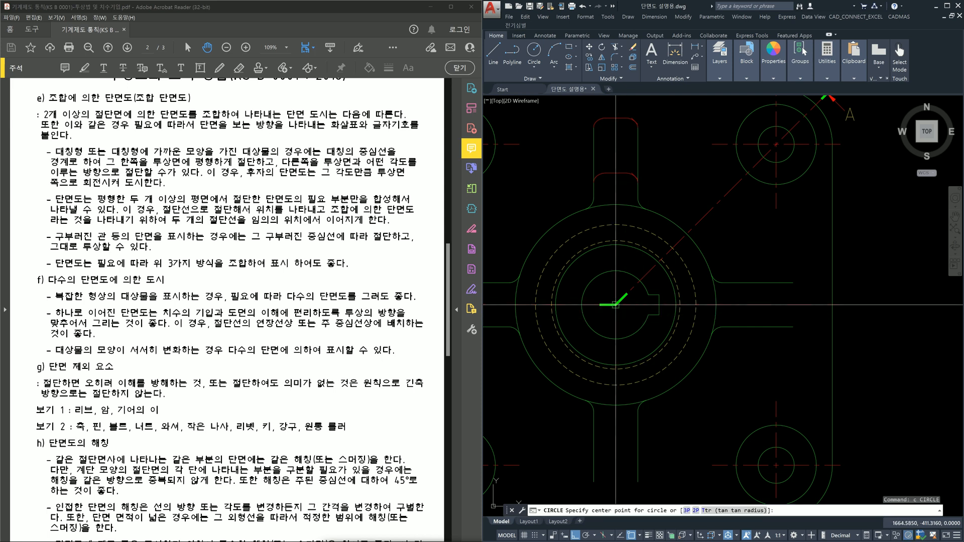
left_click(613, 305)
left_click(775, 144)
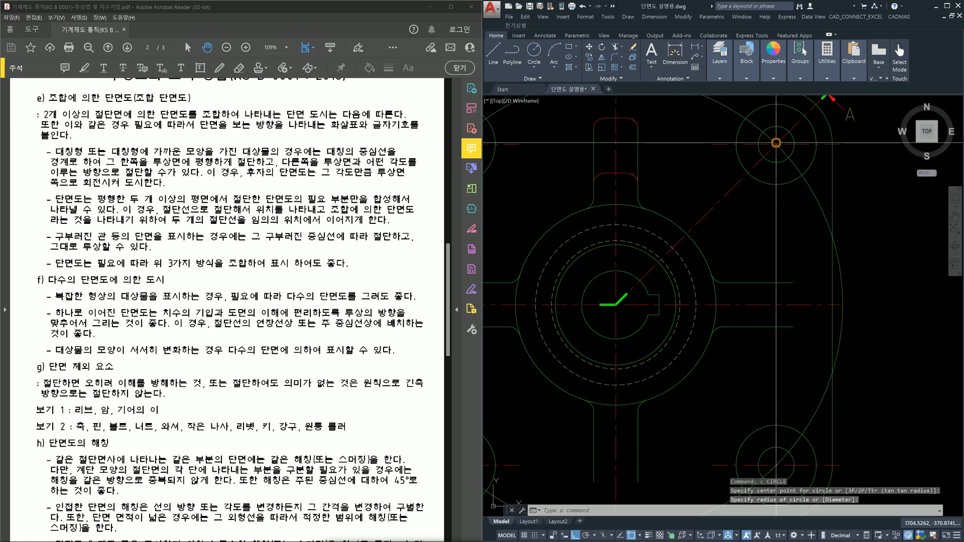
Draw a second circle from the boss centre out to where the diagonal section line meets the plate's rounded corner.
middle_click_drag(791, 288, 773, 350)
key("Return")
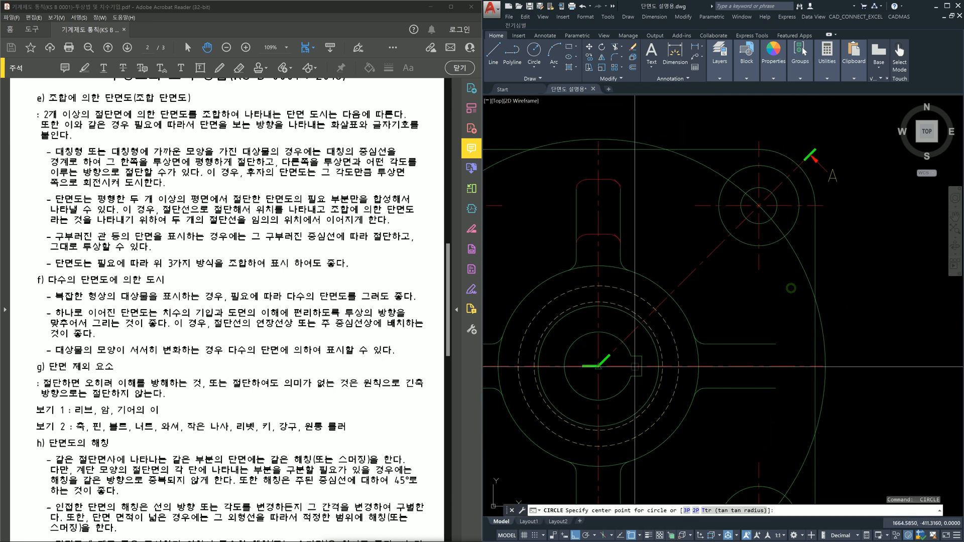
left_click(598, 366)
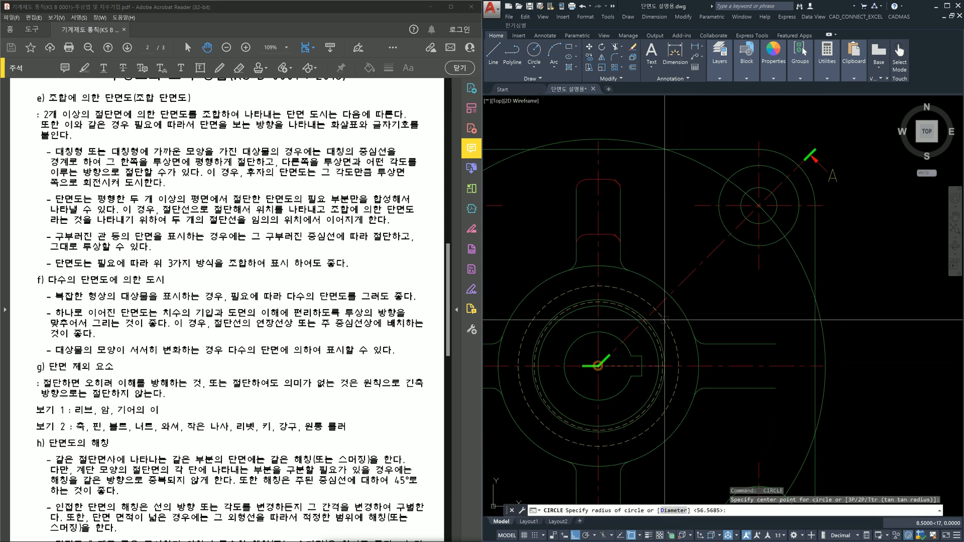
left_click(801, 166)
key("Escape")
Draw a horizontal construction line through the boss centre across both circles in the top view.
middle_click_drag(837, 351, 808, 317)
type("xl")
key("space")
left_click(740, 333)
left_click(873, 338)
key("Escape")
Draw vertical construction lines where the two circles cross the horizontal centre axis beside the plate.
middle_click_drag(865, 366, 844, 299)
type("xl")
key("space")
left_click(774, 266)
left_click(787, 328)
key("Escape")
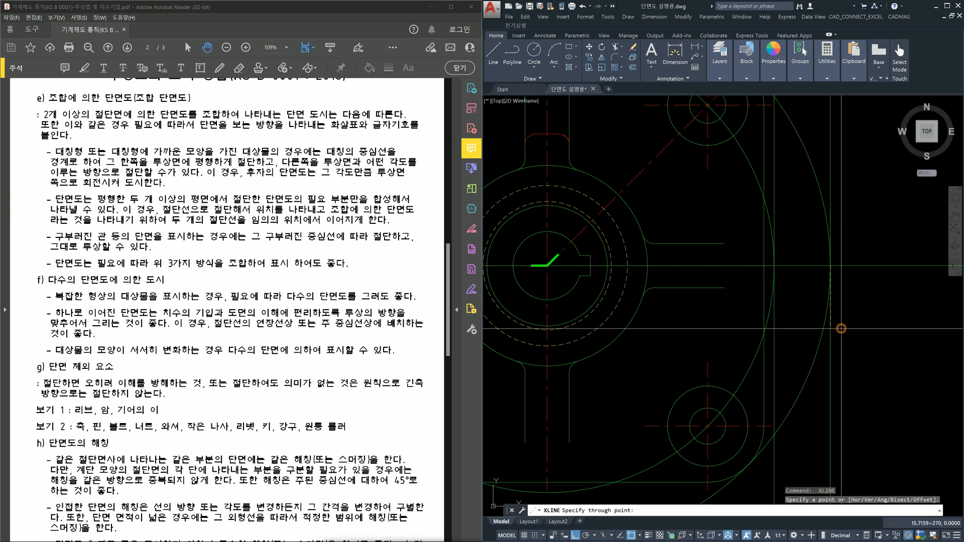
Delete the horizontal construction line through the boss centre, keeping the two vertical ones.
scroll(863, 340, "down", 4)
middle_click_drag(863, 339, 827, 334)
left_click(871, 337)
left_click(862, 280)
key("Delete")
Examine how the two vertical construction lines project from the top view's circles down to the upper front view.
scroll(854, 364, "down", 2)
middle_click_drag(852, 370, 838, 334)
scroll(793, 415, "up", 4)
middle_click_drag(786, 423, 768, 393)
left_click(773, 437)
left_click(749, 437)
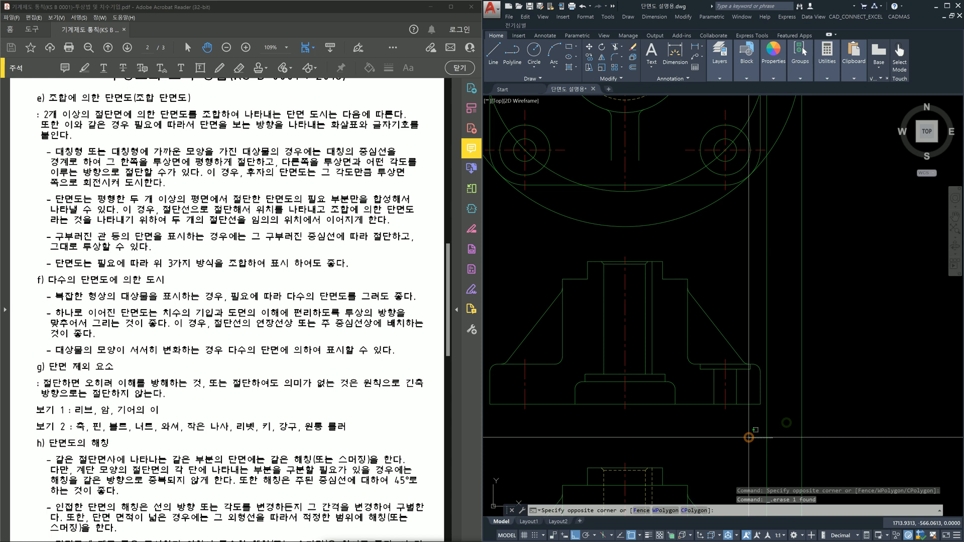
left_click(810, 421)
left_click(788, 413)
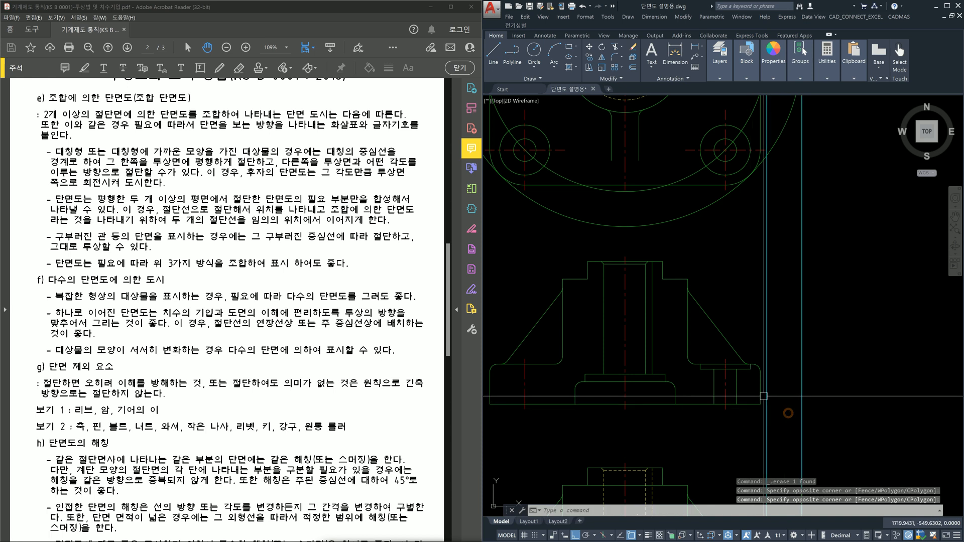
middle_click_drag(753, 201, 723, 389)
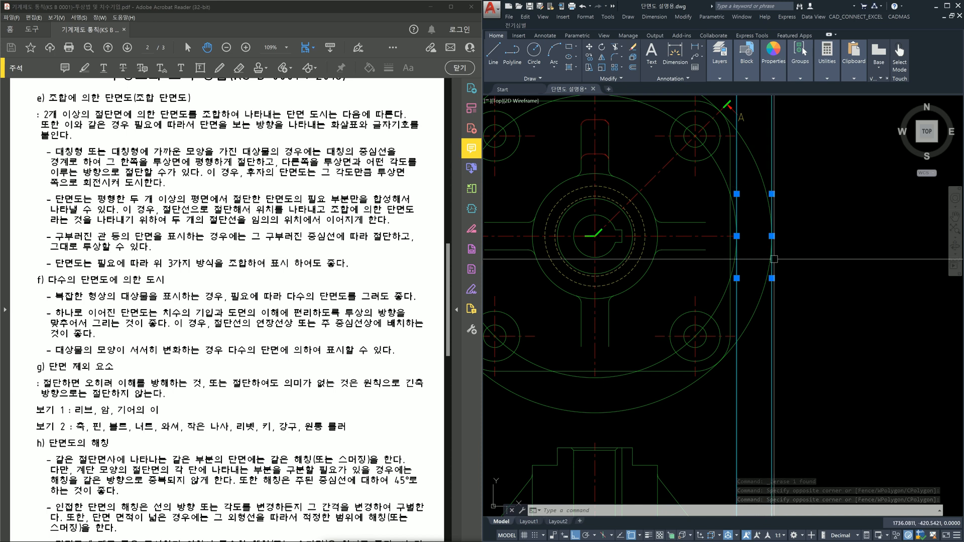
scroll(760, 361, "down", 3)
middle_click_drag(760, 362, 721, 266)
scroll(710, 345, "up", 6)
key("Escape")
key("Escape")
key("Escape")
Stretch the right end of the upper front view's flange horizontally to the outer vertical construction line.
scroll(669, 368, "up", 2)
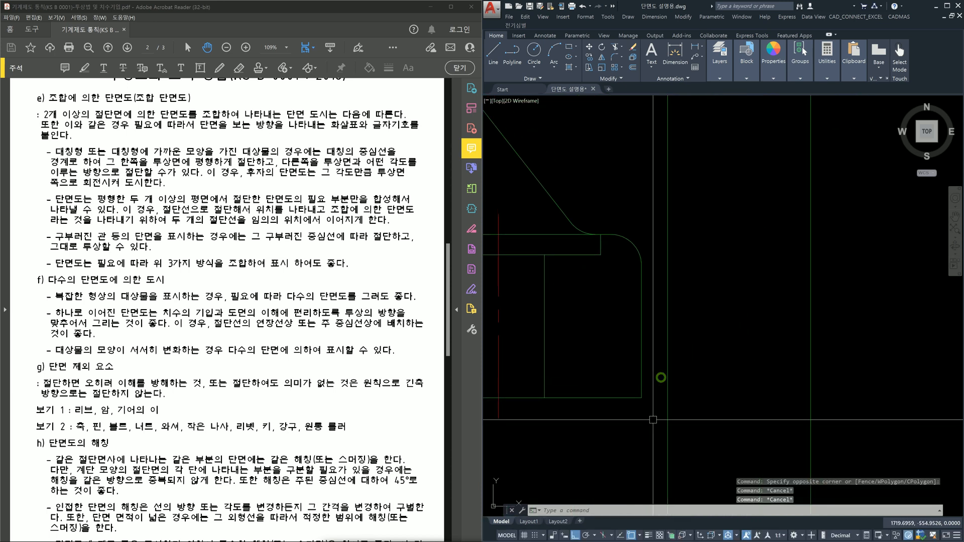
type("s")
key("Return")
left_click(657, 418)
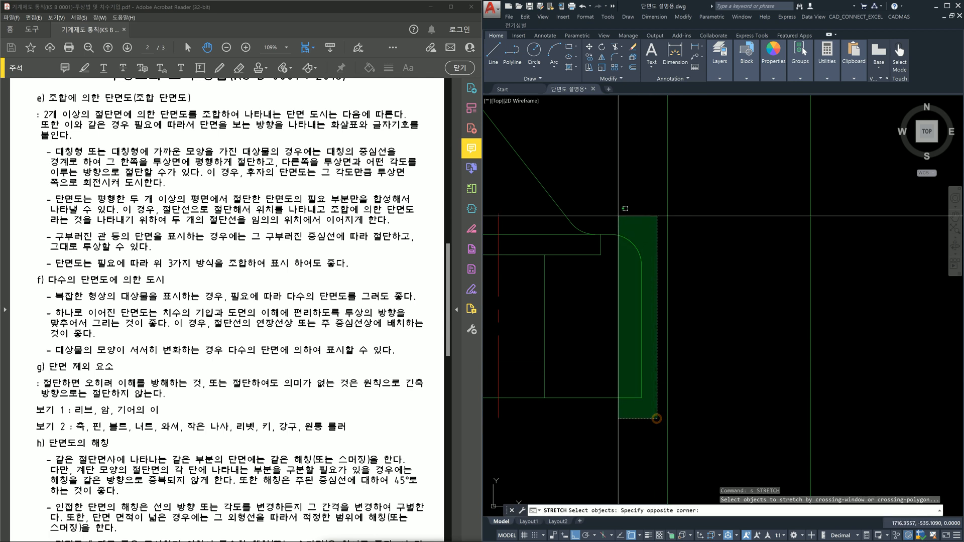
left_click(604, 210)
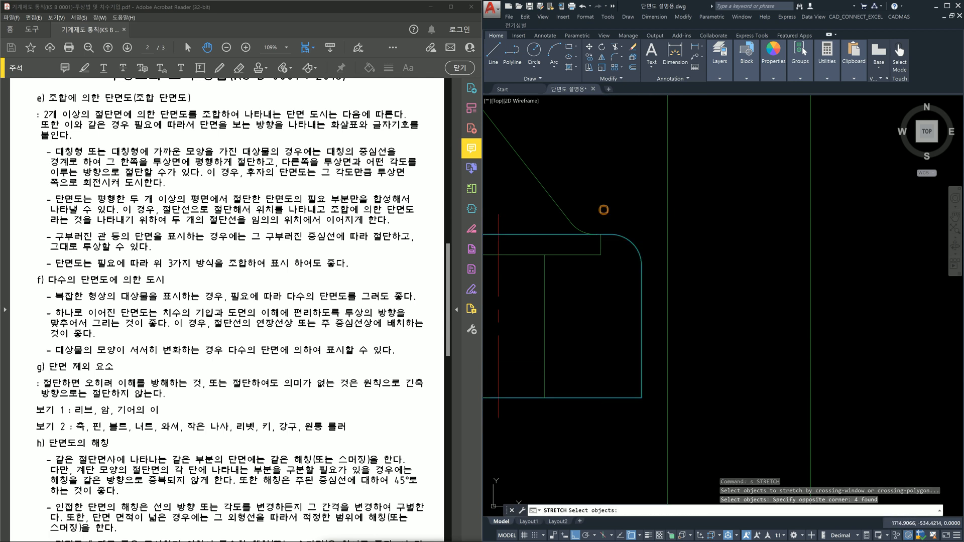
key("Return")
left_click(641, 396)
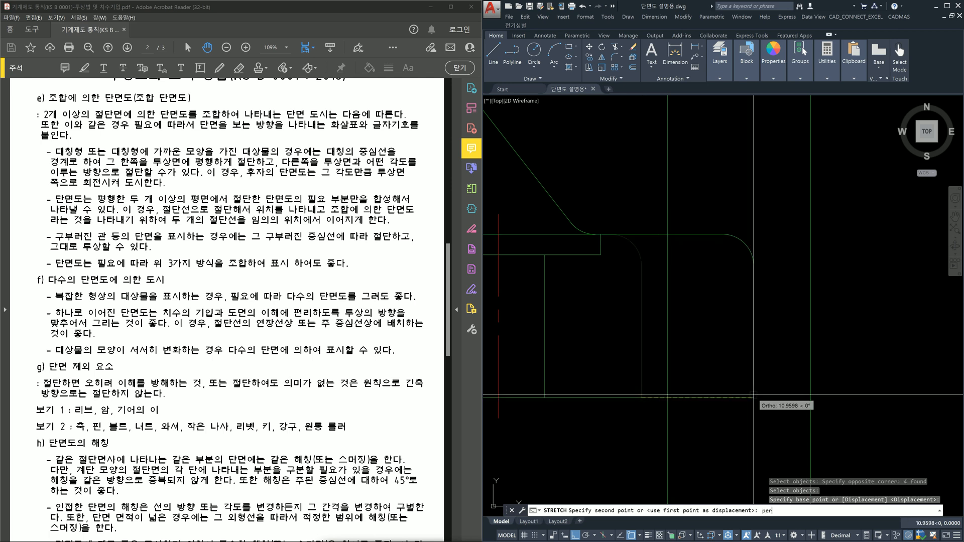
left_click(810, 394)
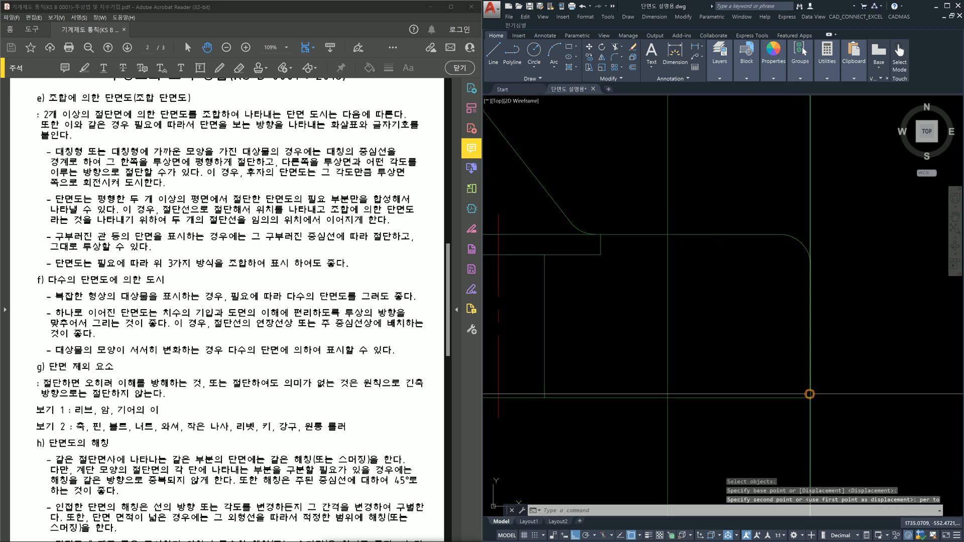
Move the right counterbored hole with its centre line horizontally onto the inner vertical construction line.
middle_click_drag(607, 327, 781, 350)
key("Escape")
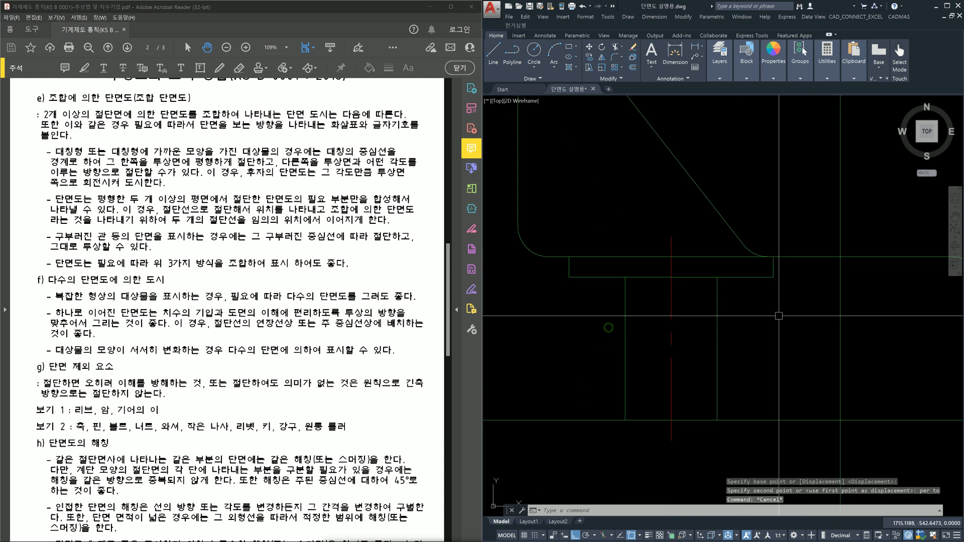
type("m")
key("Return")
left_click(723, 301)
left_click(561, 271)
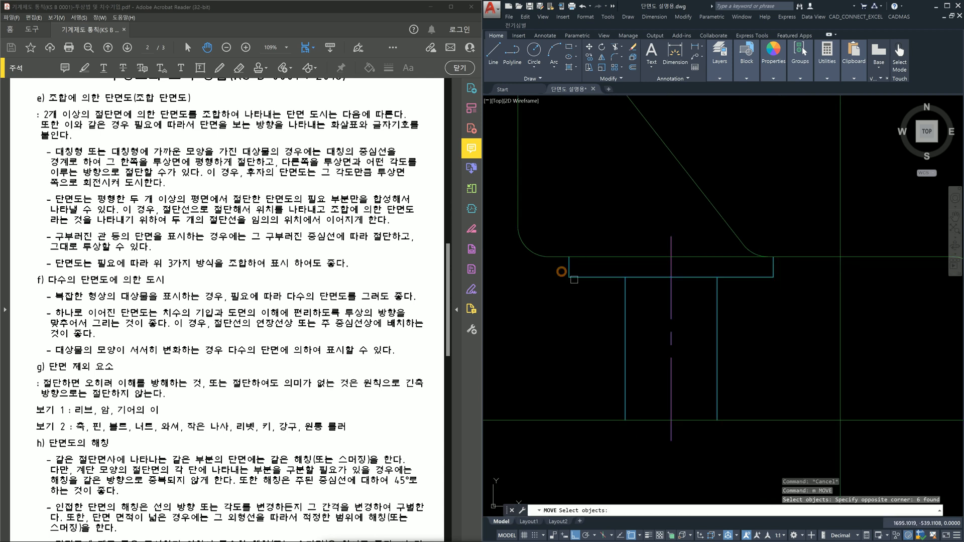
key("Return")
left_click(671, 419)
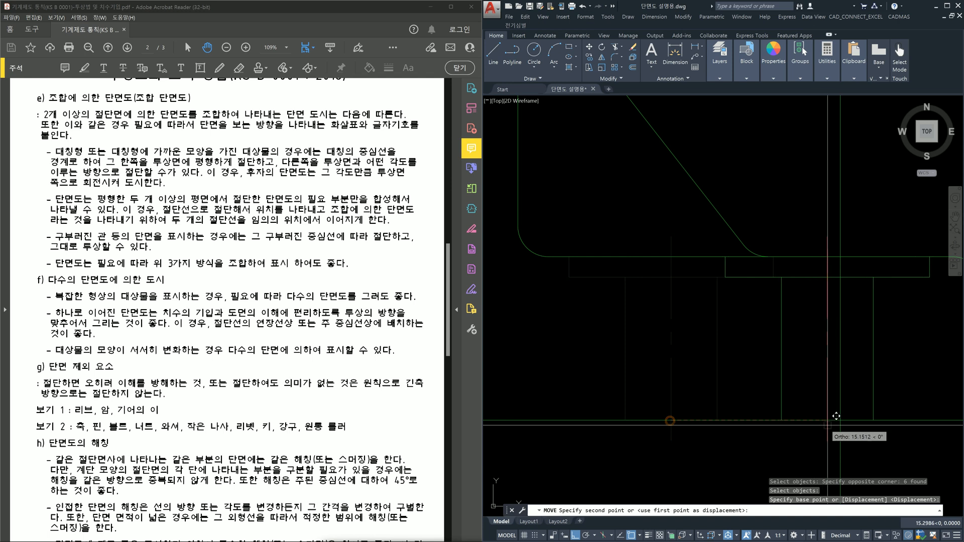
scroll(840, 419, "down", 5)
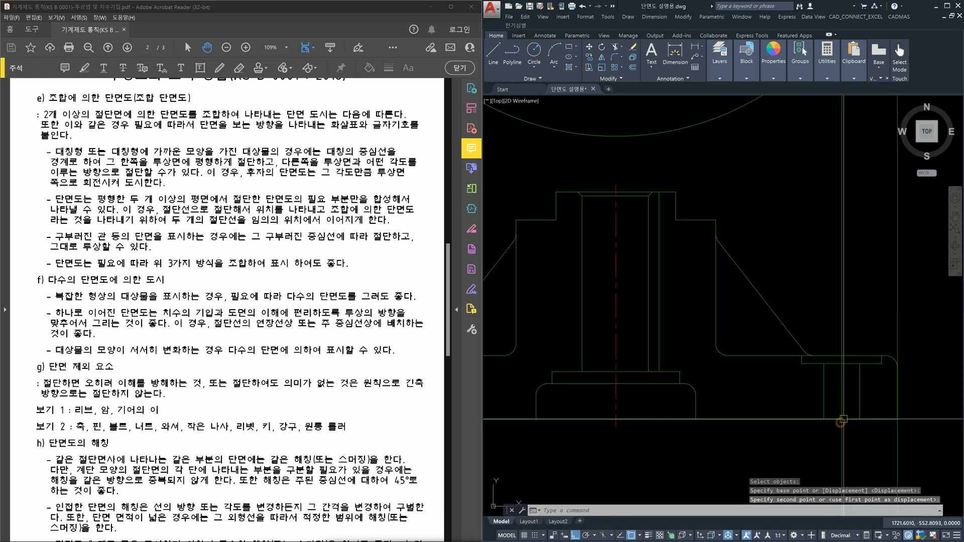
key("Escape")
Delete the two large construction circles and both vertical construction lines.
middle_click_drag(761, 170, 725, 292)
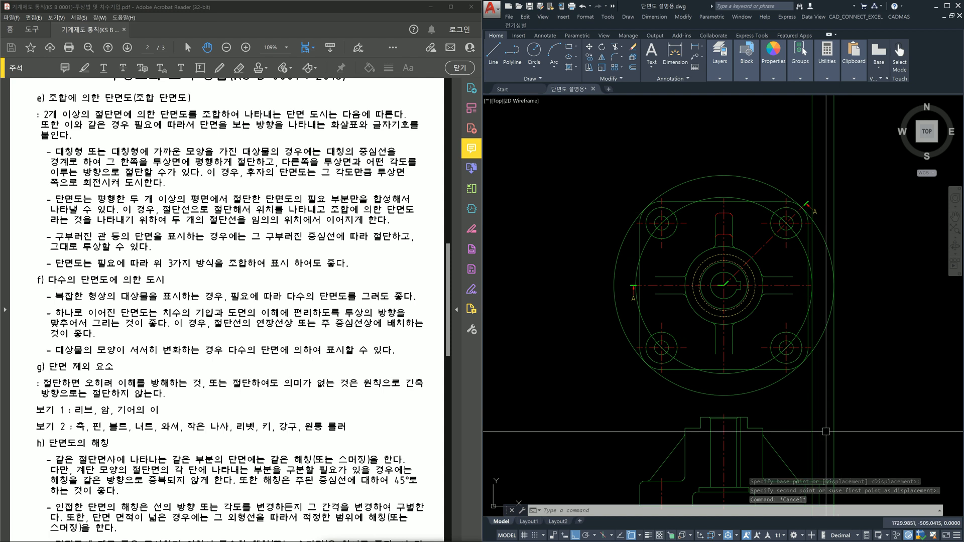
scroll(783, 387, "up", 5)
left_click(759, 397)
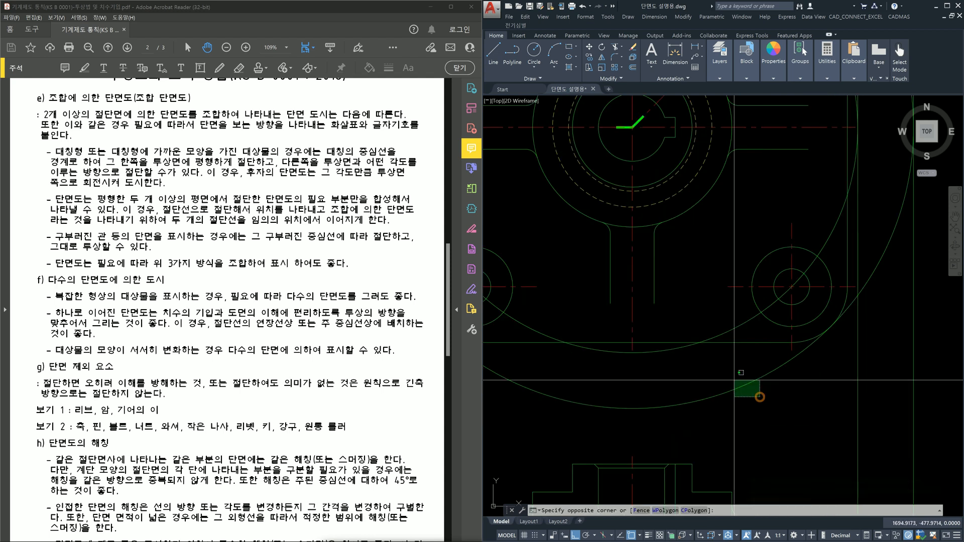
left_click(712, 370)
left_click(749, 336)
left_click(738, 327)
scroll(773, 323, "down", 4)
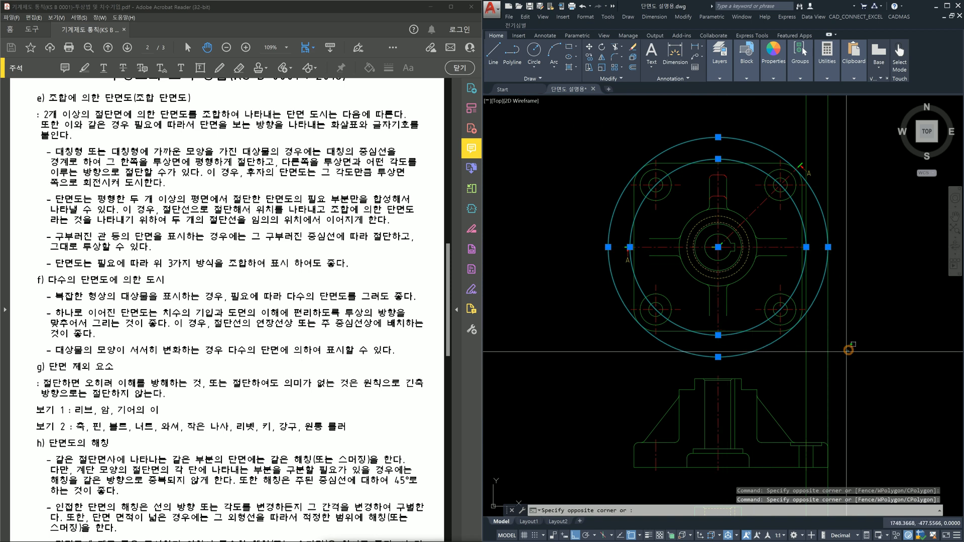
left_click(800, 354)
key("Delete")
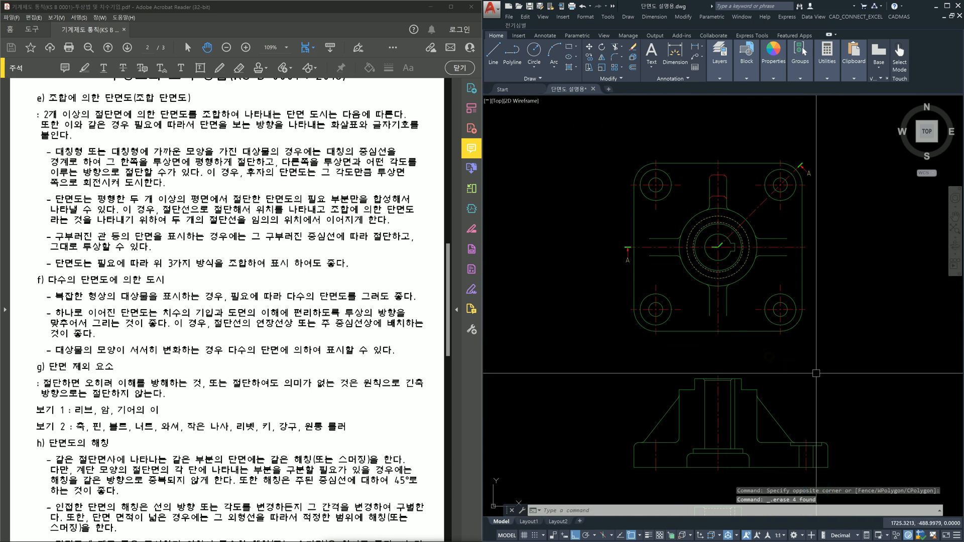
Hatch the cut areas of the upper front view: the left flange, both hub walls and the right flange around its hole.
middle_click_drag(826, 390, 794, 337)
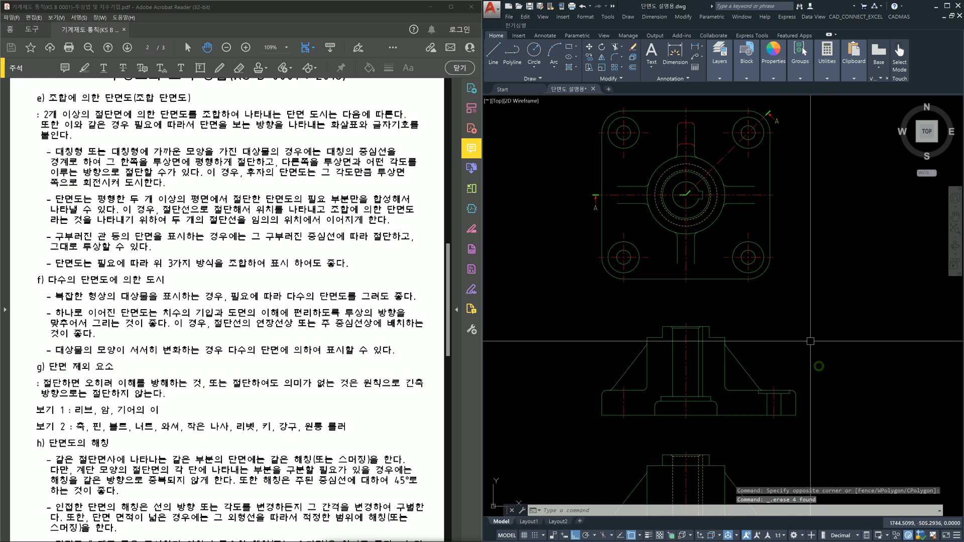
type("h")
key("Return")
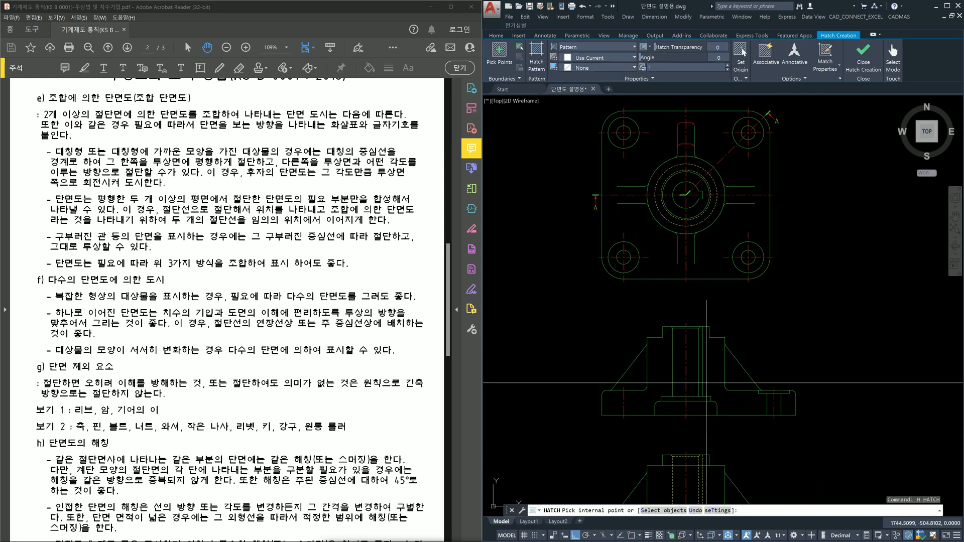
left_click(614, 411)
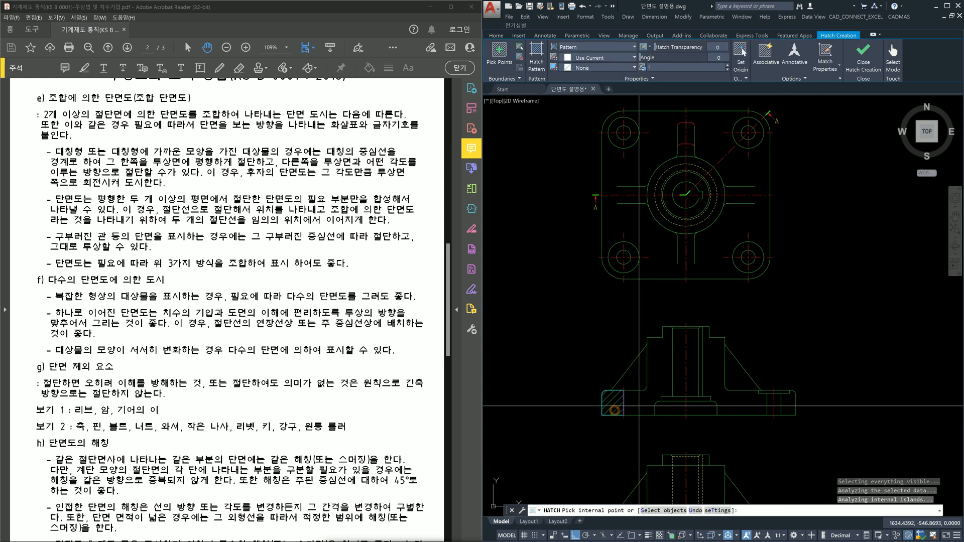
left_click(644, 404)
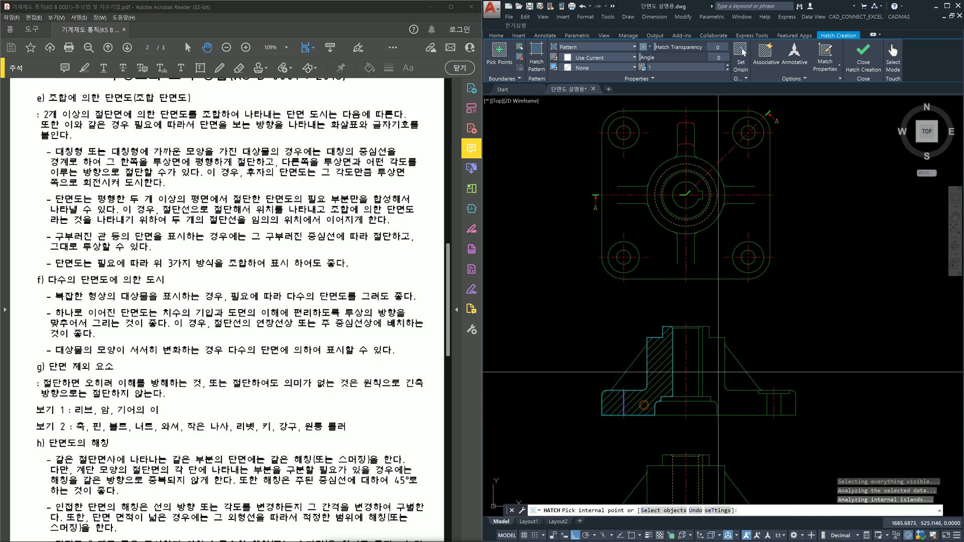
left_click(714, 373)
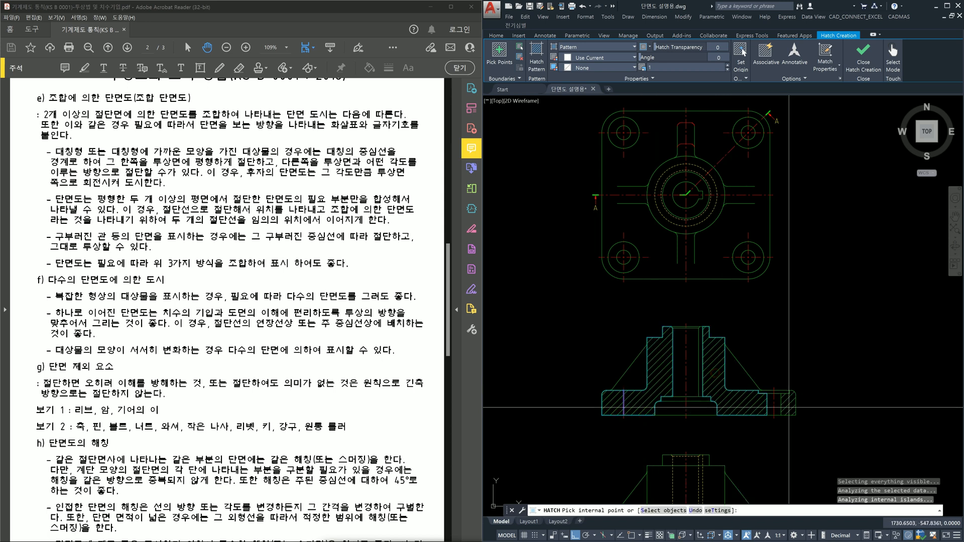
key("Return")
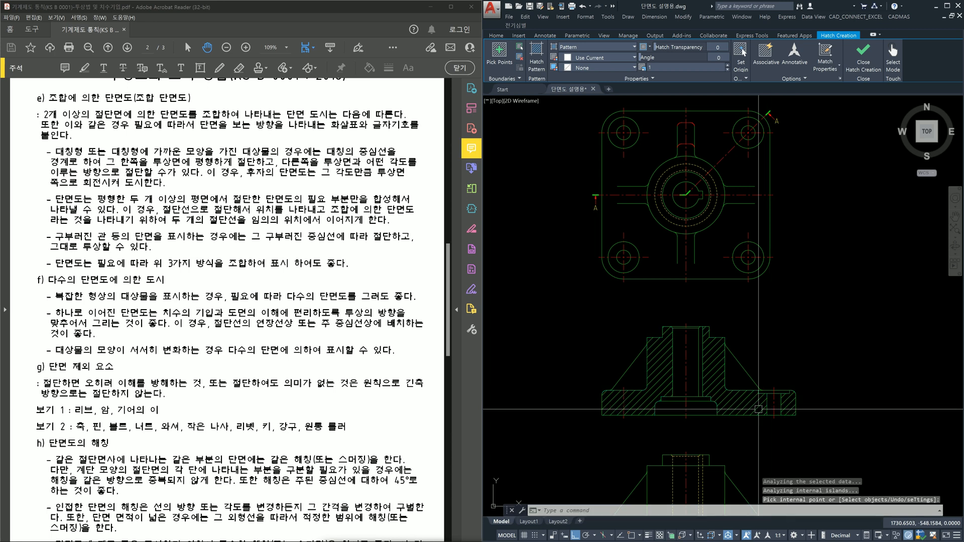
Move the new section hatch to the 가는실선 layer.
left_click(732, 402)
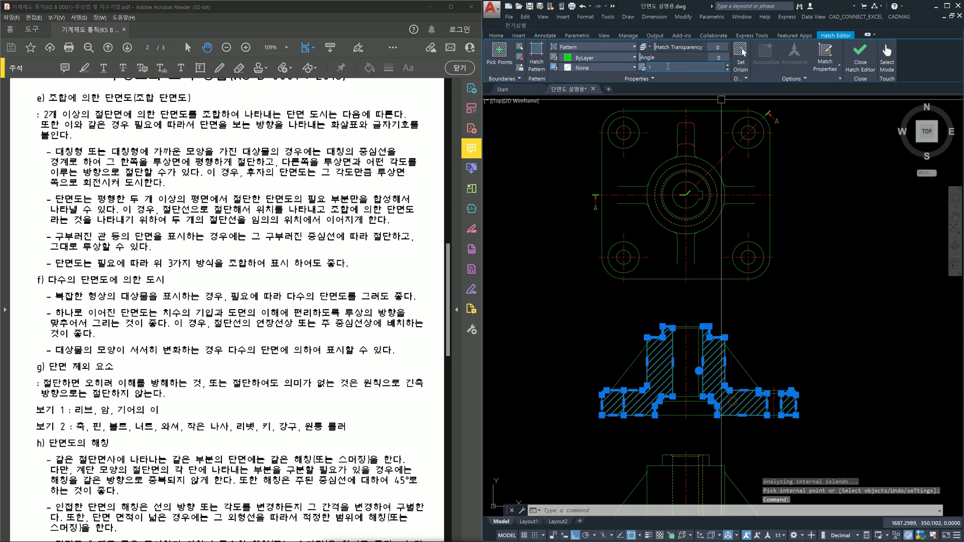
left_click(634, 57)
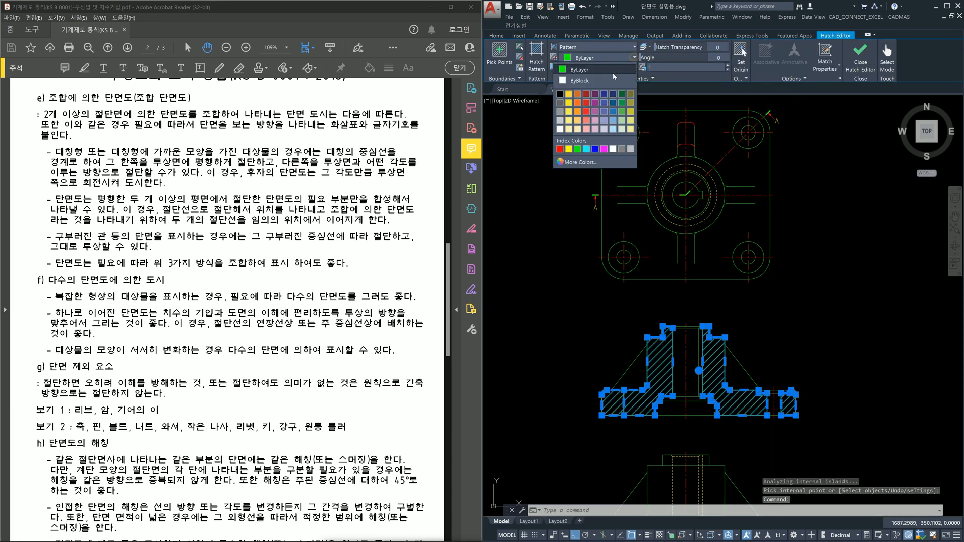
left_click(497, 35)
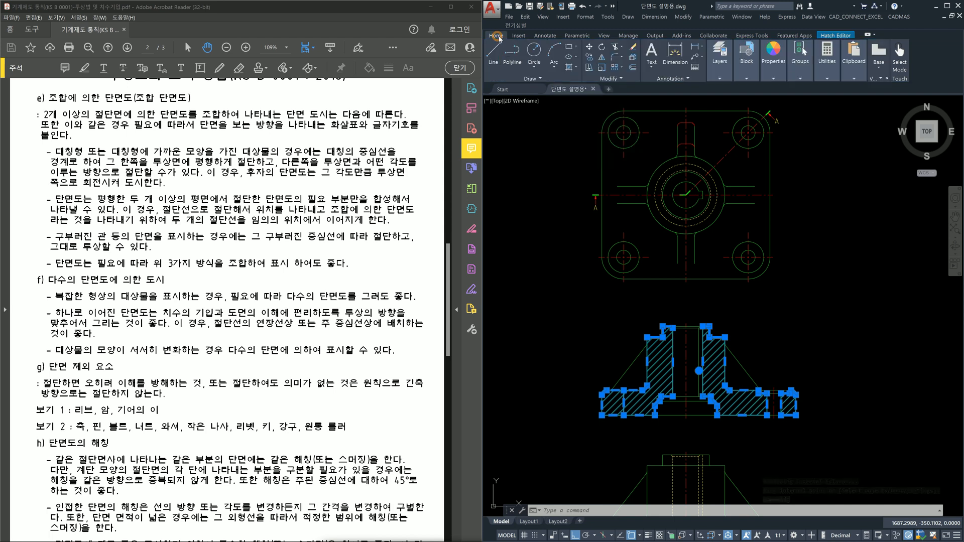
left_click(721, 80)
left_click(705, 89)
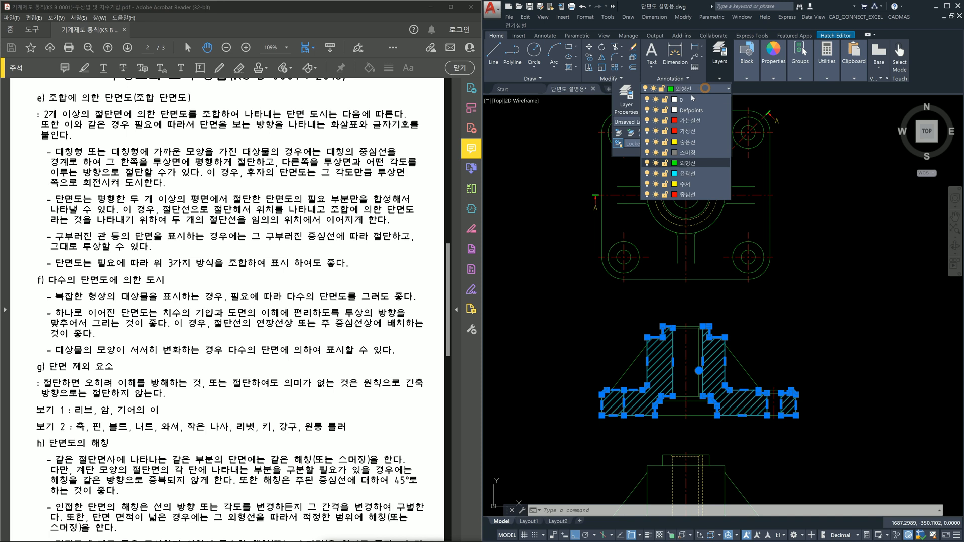
left_click(693, 121)
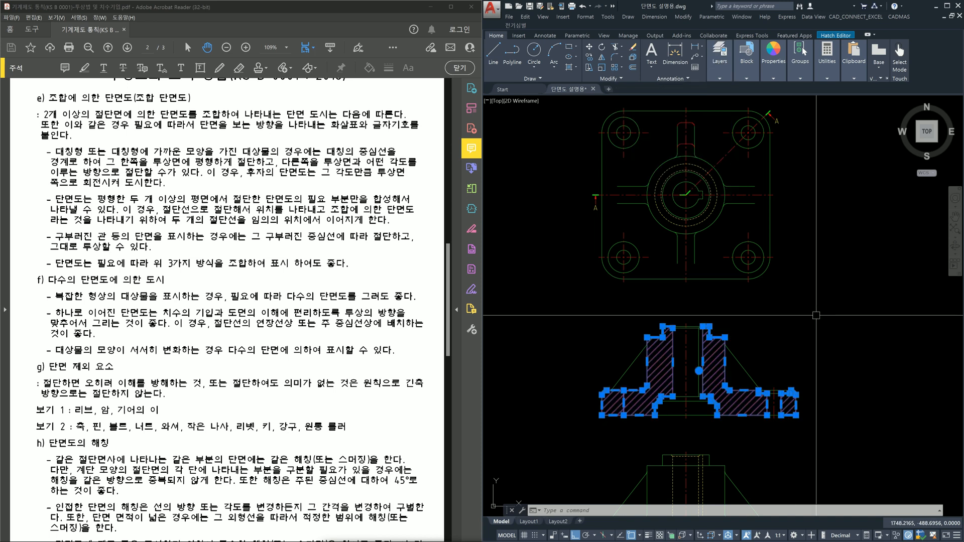
key("Escape")
Examine the left rib's sloped edge in the hatched section against the horizontal part of cutting line A in the top view.
middle_click_drag(810, 396, 818, 413)
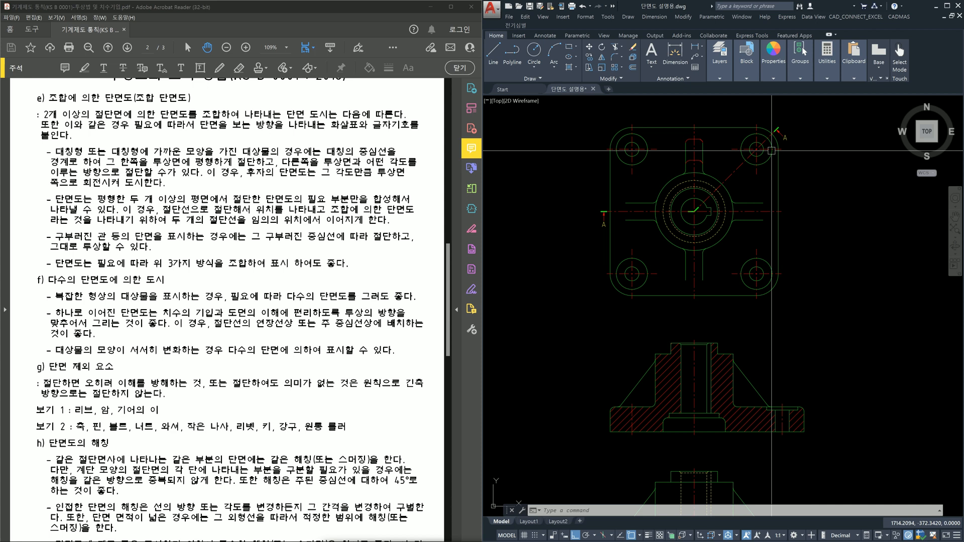
scroll(659, 228, "up", 2)
middle_click_drag(658, 227, 651, 373)
middle_click_drag(677, 417, 707, 250)
left_click(654, 365)
left_click(634, 350)
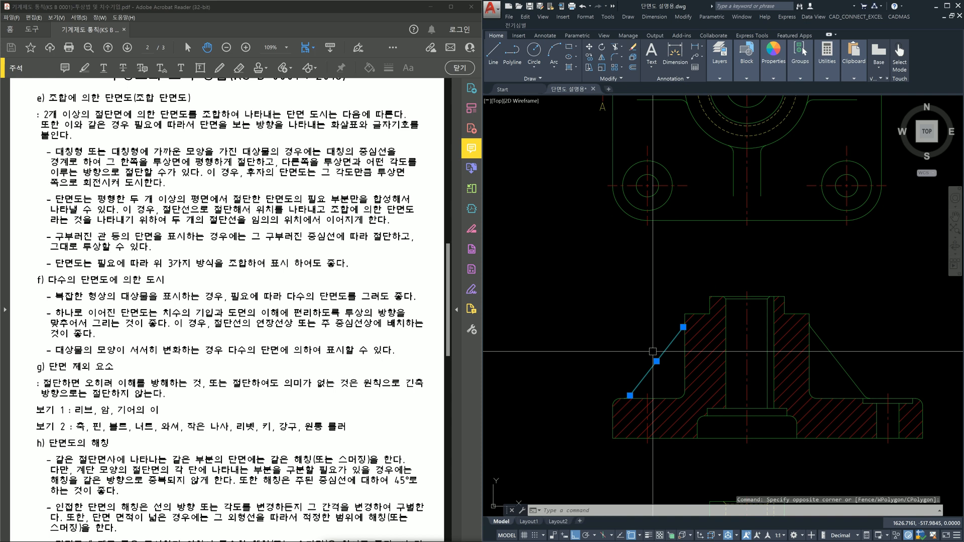
middle_click_drag(682, 281, 681, 349)
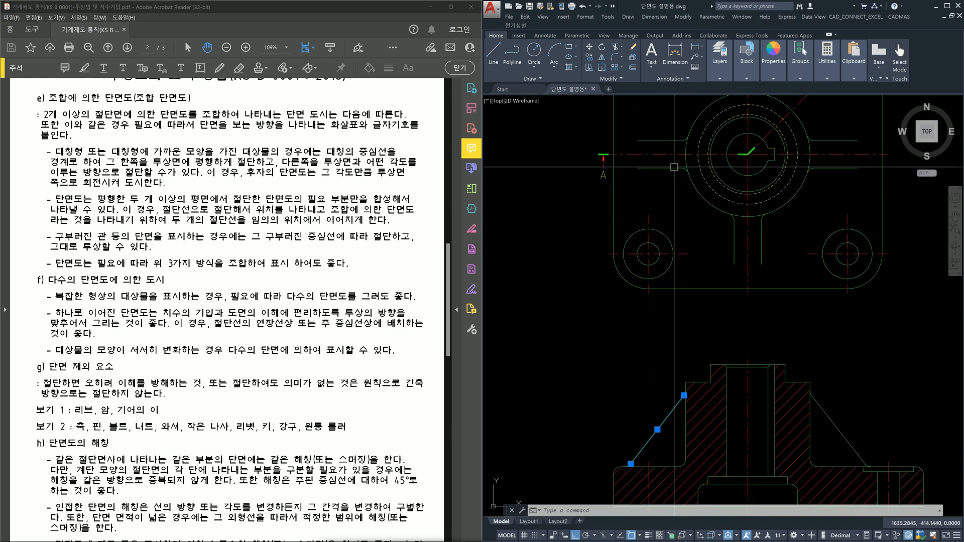
key("Escape")
Examine the cutting line's bend at the bore centre and how the bore and counterbore project into the hatched section.
scroll(730, 211, "up", 5)
middle_click_drag(730, 210, 662, 281)
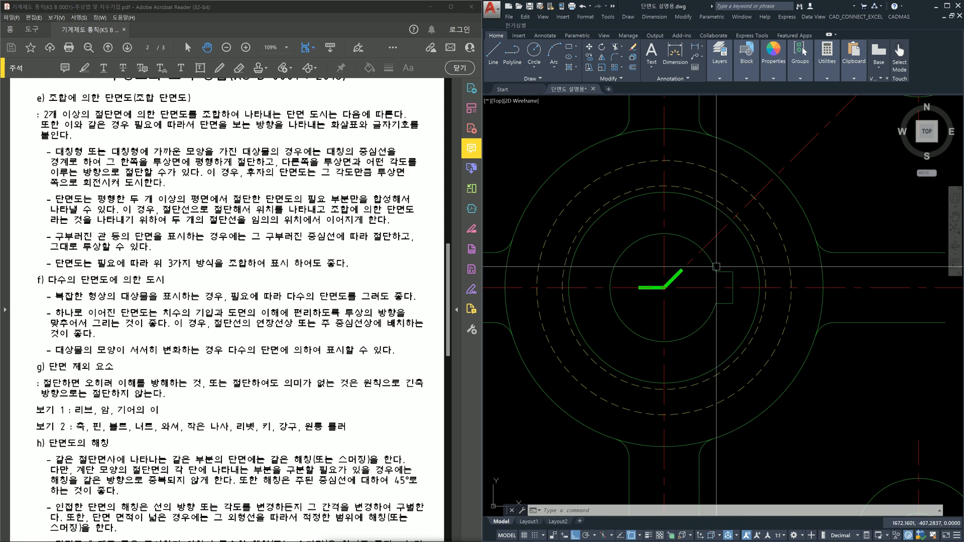
scroll(754, 303, "down", 4)
middle_click_drag(761, 317, 733, 214)
middle_click_drag(709, 347, 700, 226)
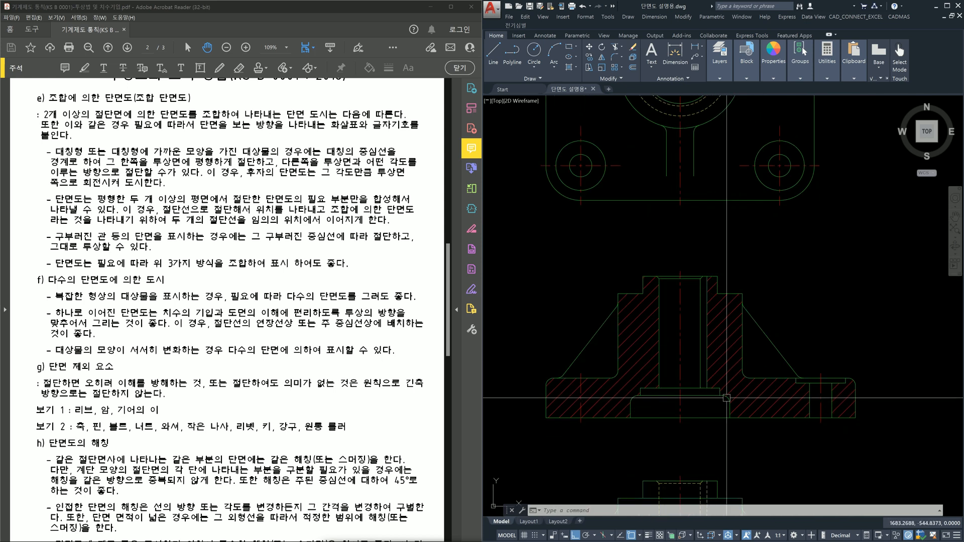
middle_click_drag(708, 359, 705, 403)
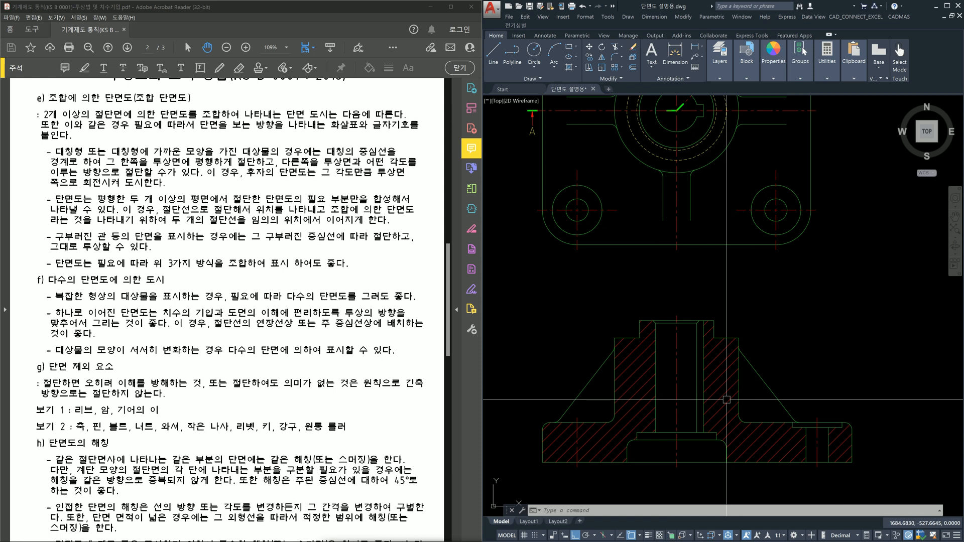
middle_click_drag(728, 305, 711, 408)
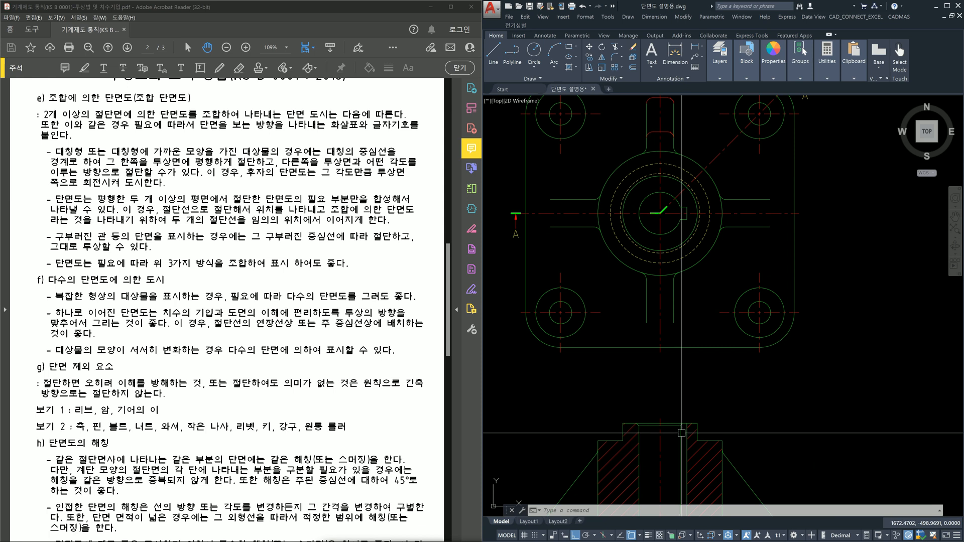
middle_click_drag(687, 442, 679, 367)
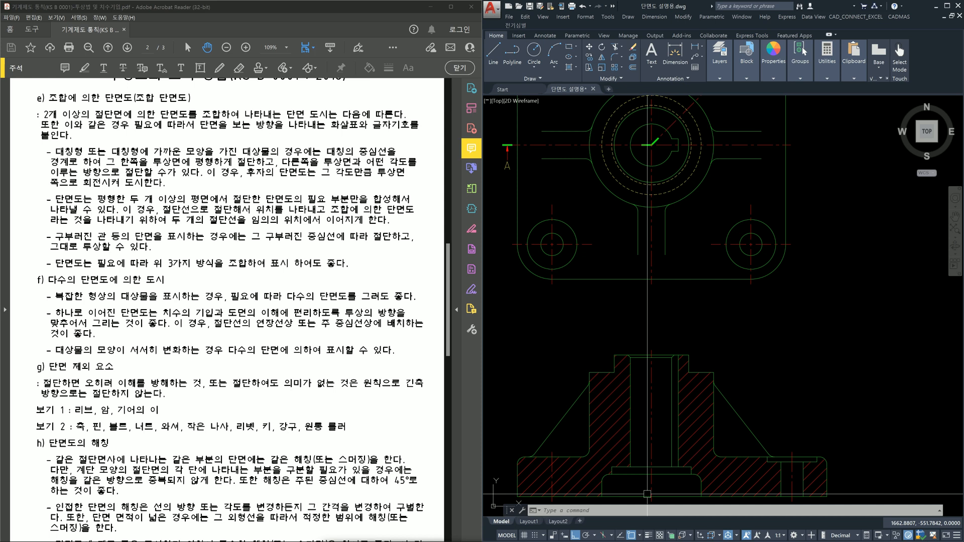
middle_click_drag(667, 203, 704, 355)
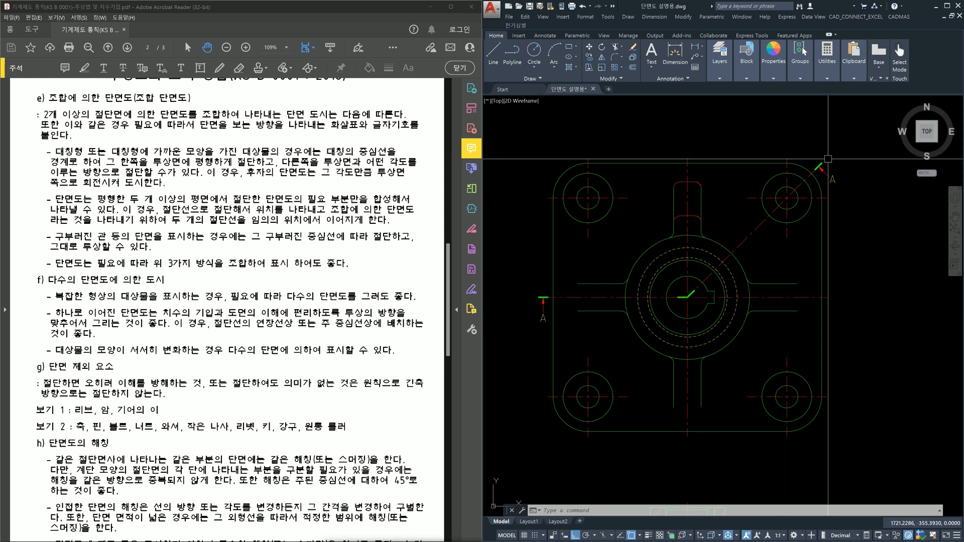
Compare the keyway beside the bore in the top view with the bore and keyway lines in the hatched section.
scroll(722, 297, "up", 4)
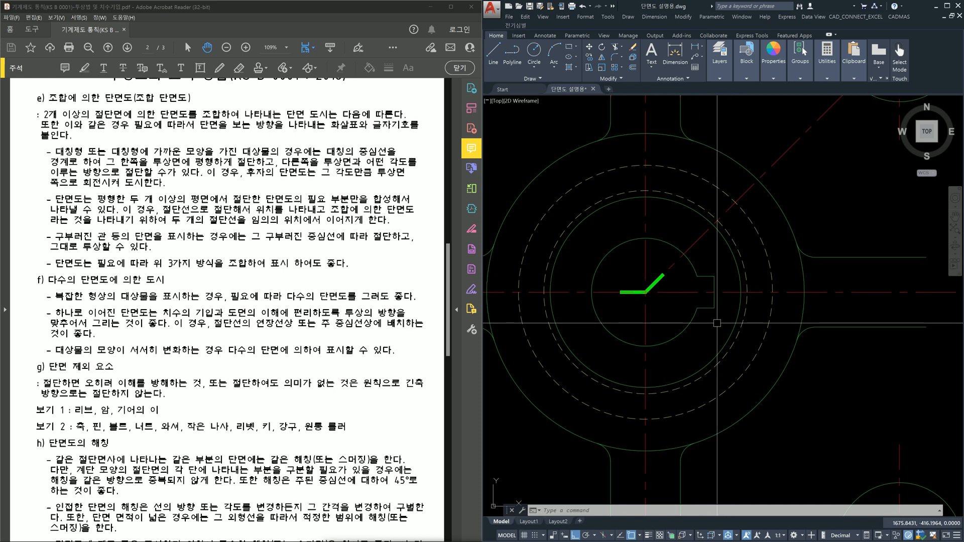
scroll(717, 323, "down", 6)
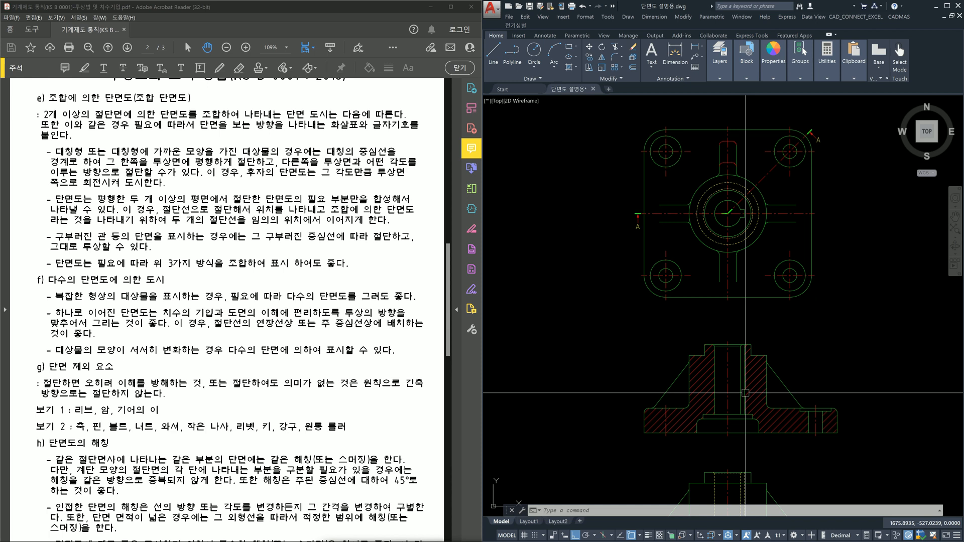
scroll(735, 396, "up", 2)
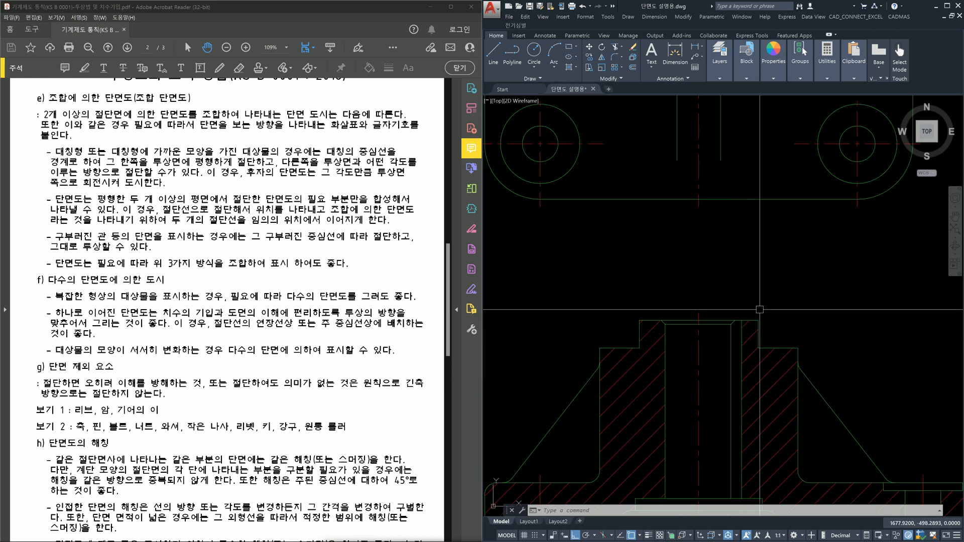
middle_click_drag(768, 286, 774, 356)
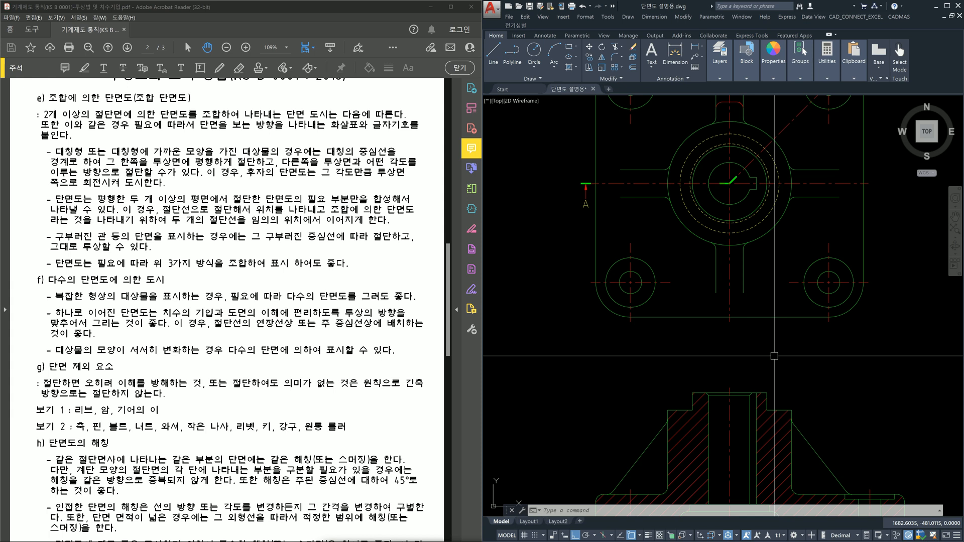
scroll(774, 356, "up", 4)
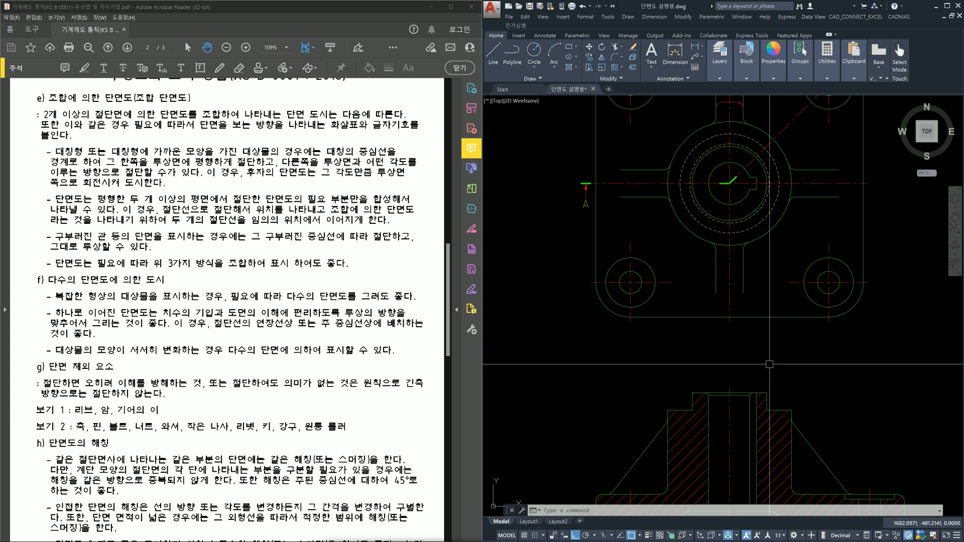
scroll(664, 329, "down", 4)
middle_click_drag(682, 230, 696, 349)
scroll(669, 268, "up", 4)
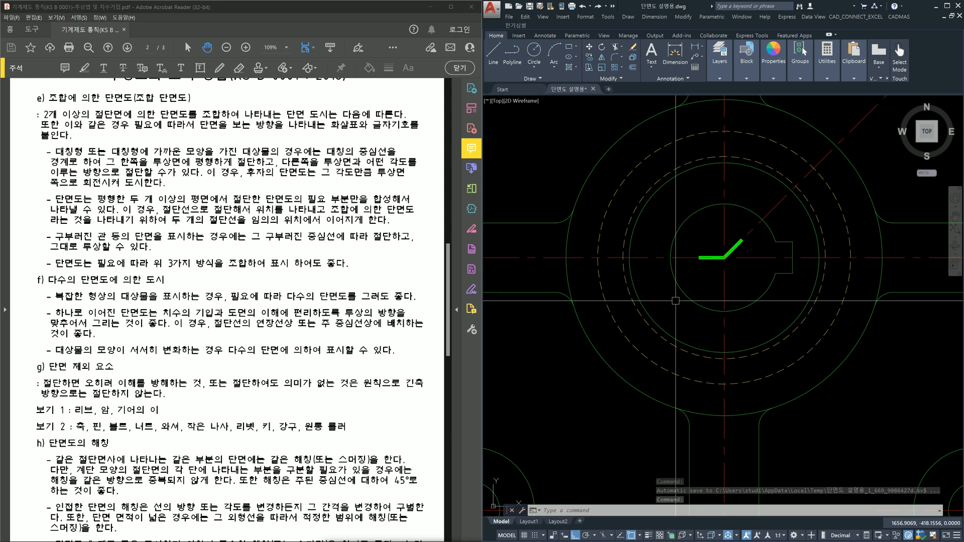
scroll(691, 291, "down", 3)
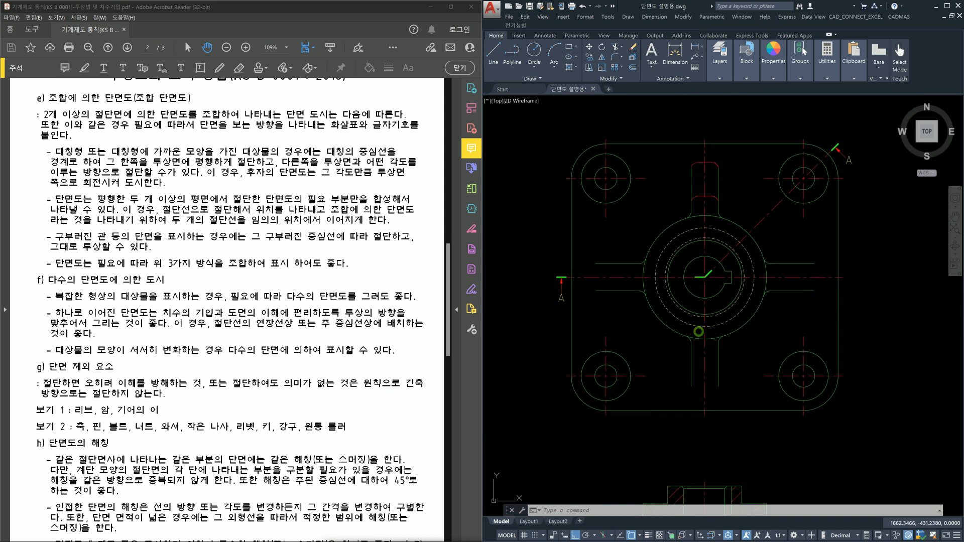
scroll(741, 270, "down", 2)
middle_click_drag(744, 338, 732, 255)
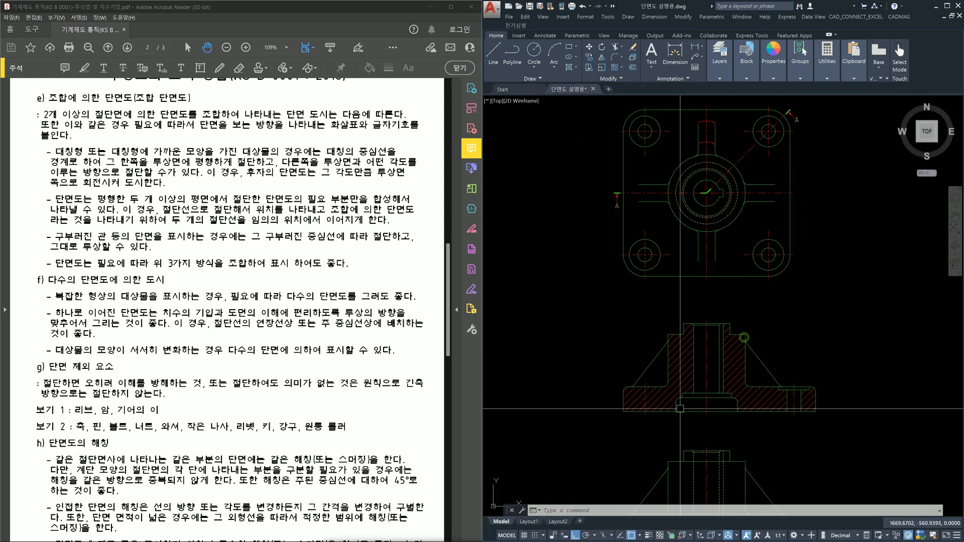
Delete the two dashed hidden-line circles around the hub bore in the top view.
scroll(733, 272, "up", 6)
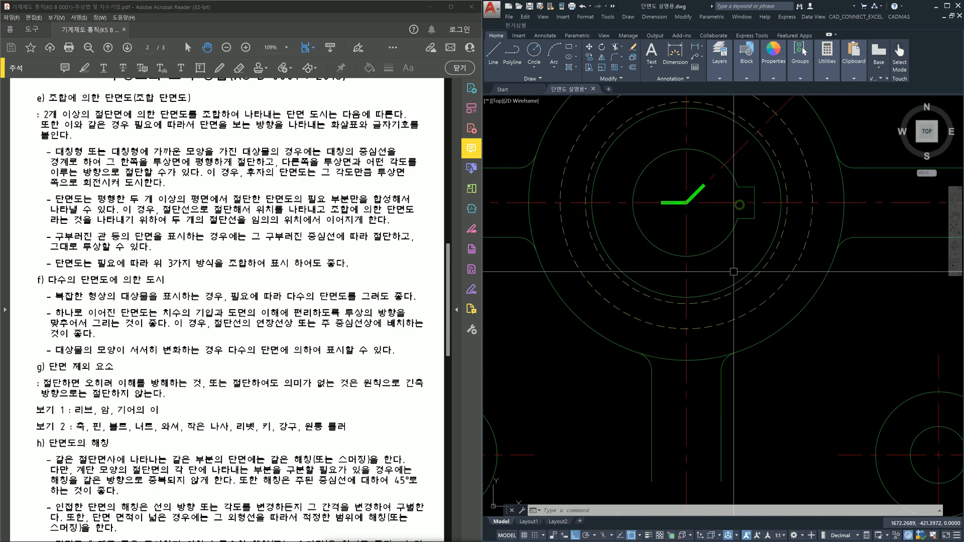
left_click(733, 333)
left_click(718, 298)
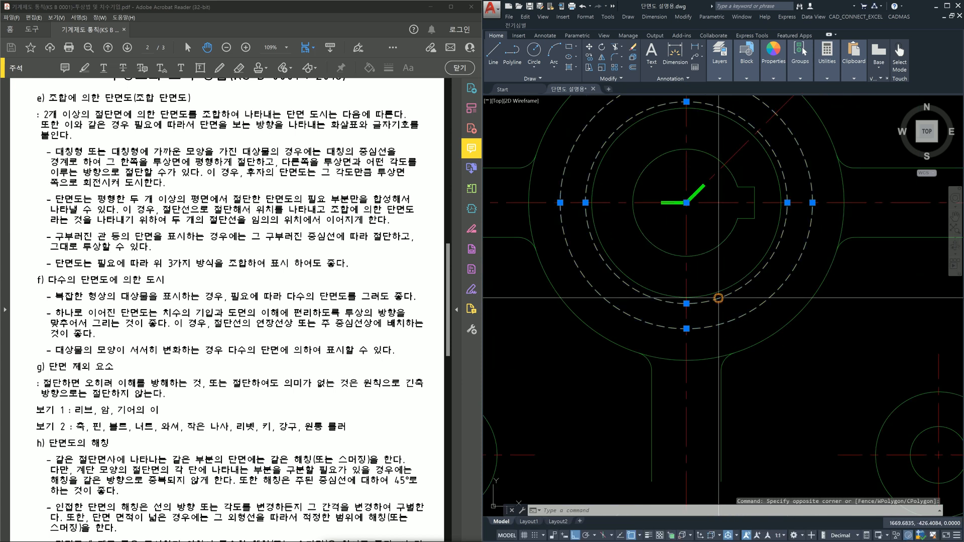
key("Delete")
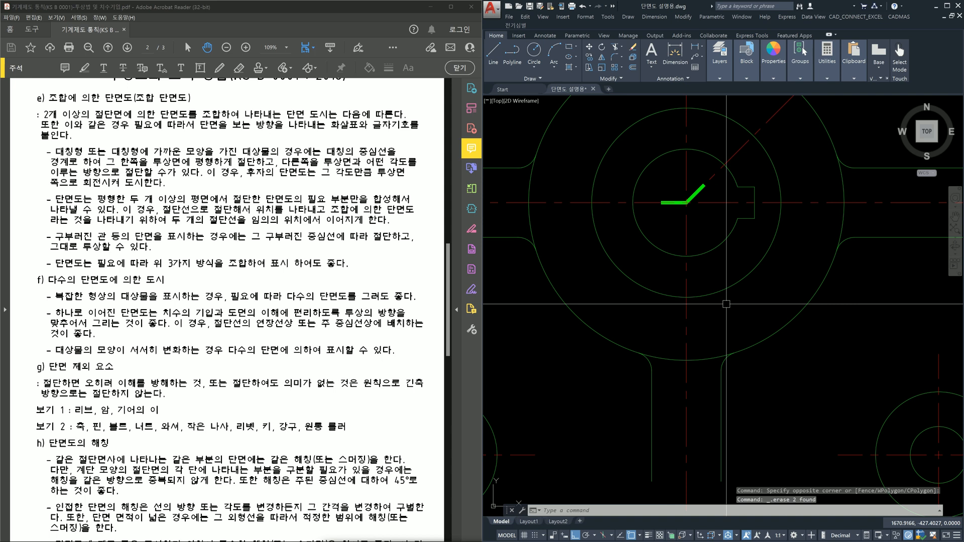
Compare the top view with the hatched section and the lower front view, and restore the close-up of the hub.
scroll(725, 304, "down", 8)
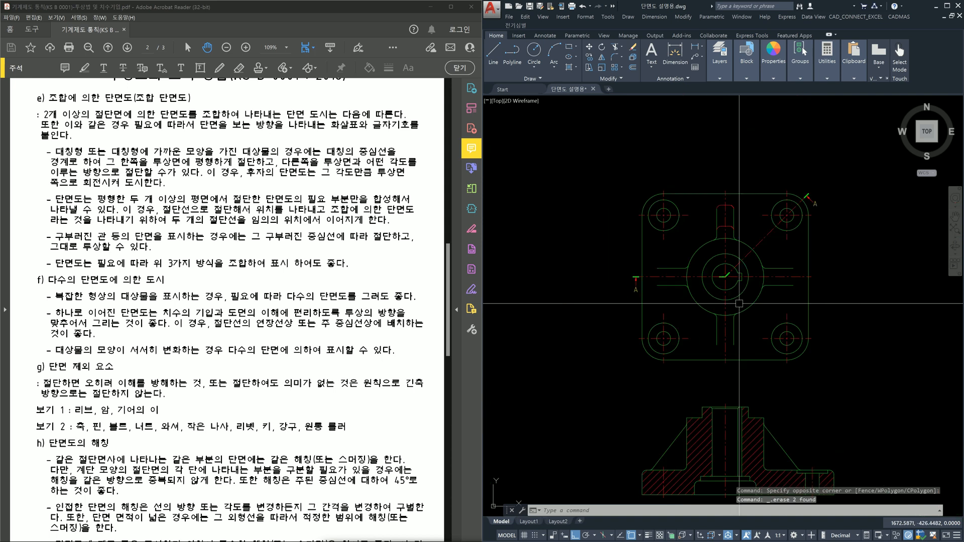
scroll(695, 307, "up", 3)
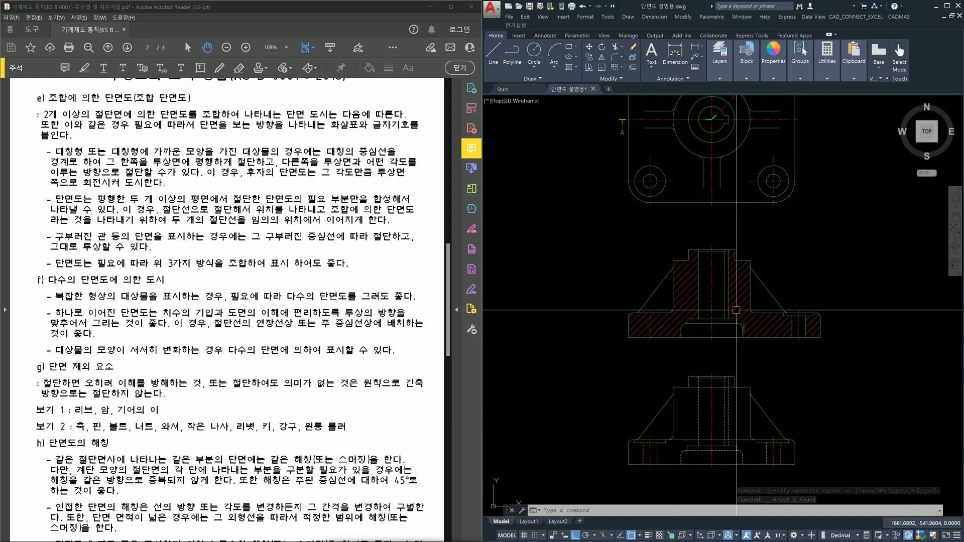
scroll(698, 304, "down", 3)
scroll(716, 214, "up", 3)
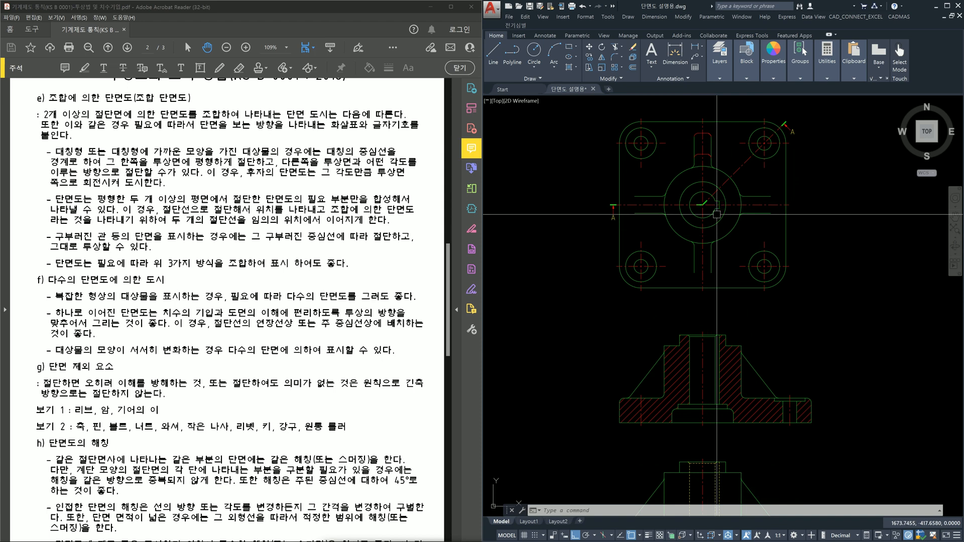
key("ctrl+z")
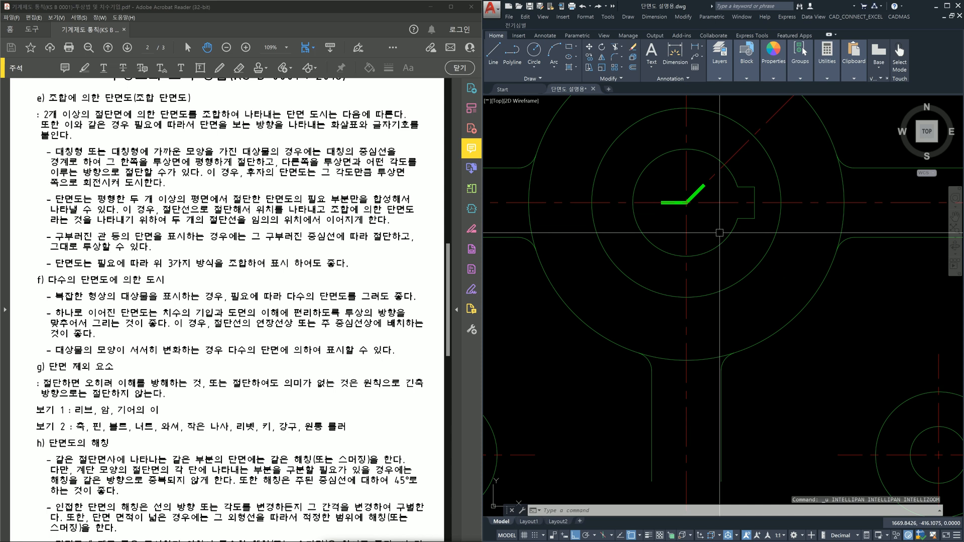
Bring back the two dashed hidden-line circles around the hub bore in the top view, and delete them again.
key("ctrl+z")
scroll(767, 277, "down", 4)
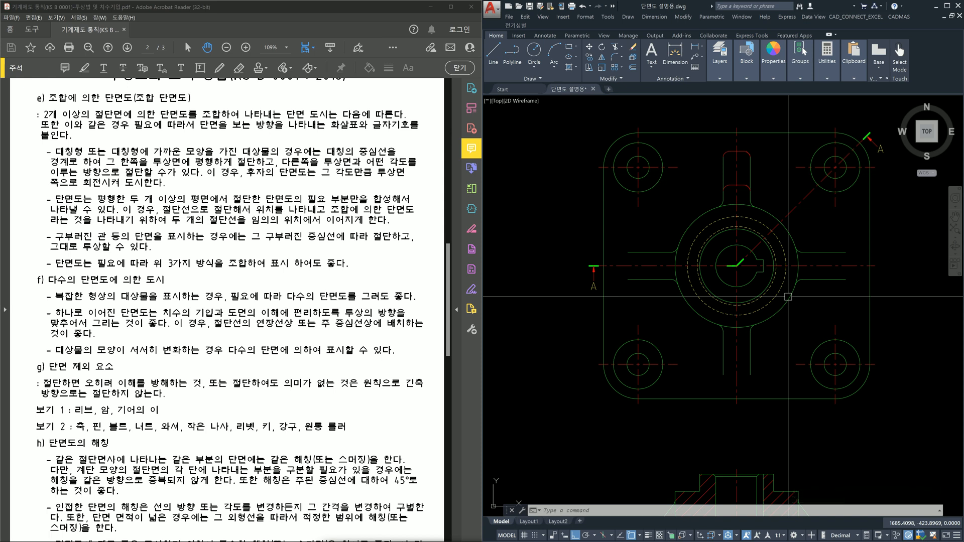
scroll(763, 295, "up", 4)
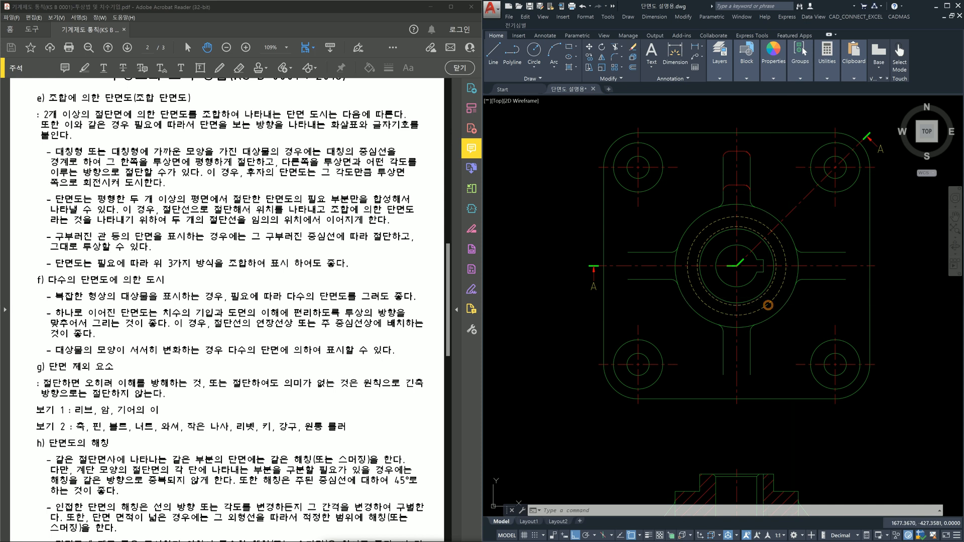
left_click(761, 298)
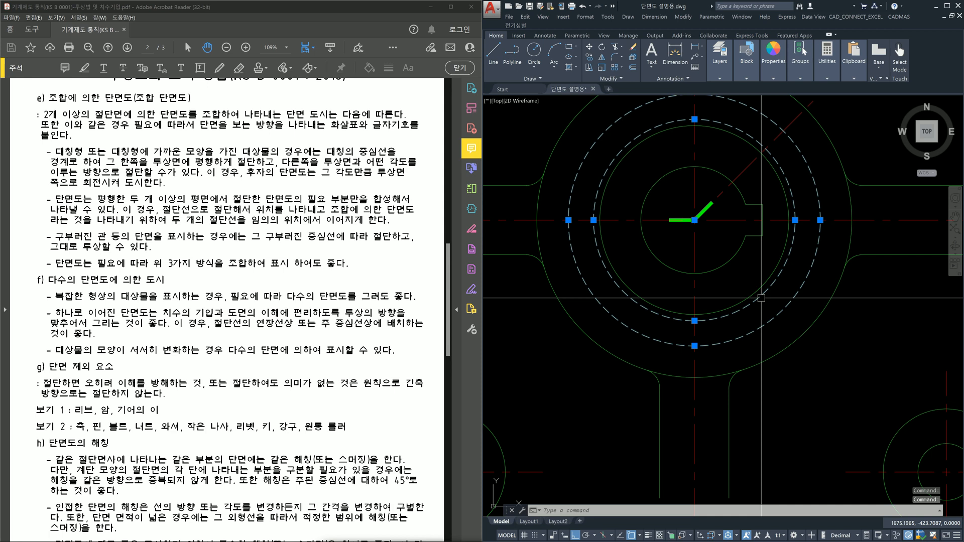
key("Delete")
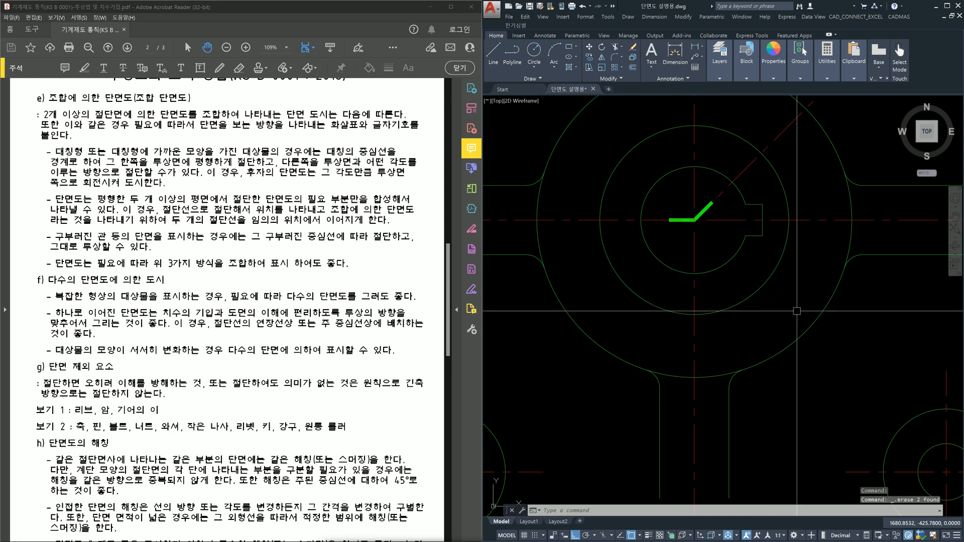
Compare the top view without hidden-line circles with the hatched section and the lower front view.
scroll(785, 297, "down", 4)
middle_click_drag(785, 296, 785, 133)
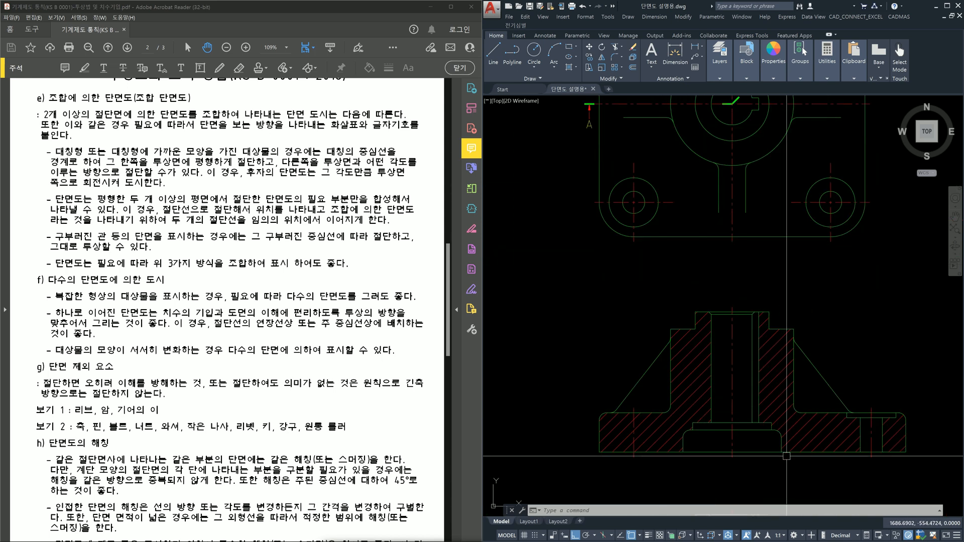
middle_click_drag(771, 187, 754, 331)
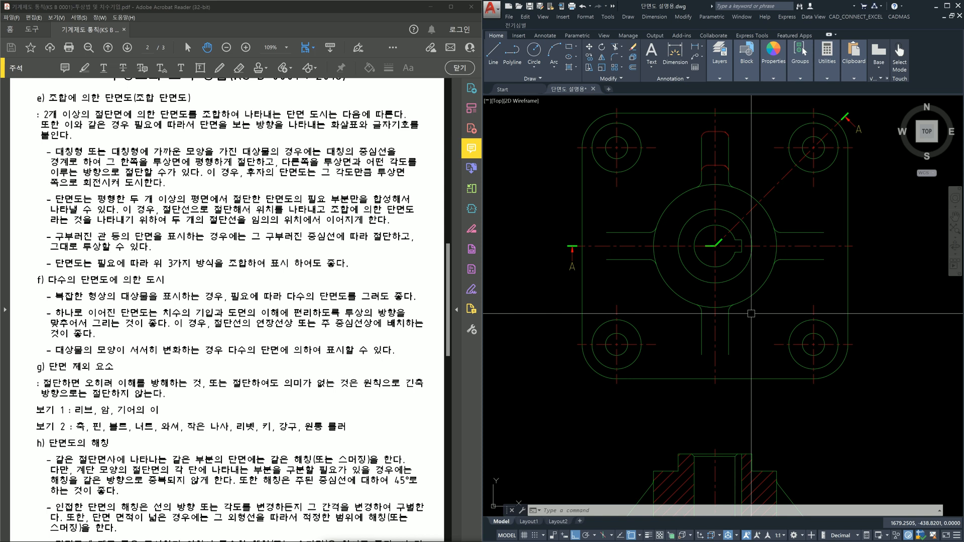
scroll(737, 247, "up", 4)
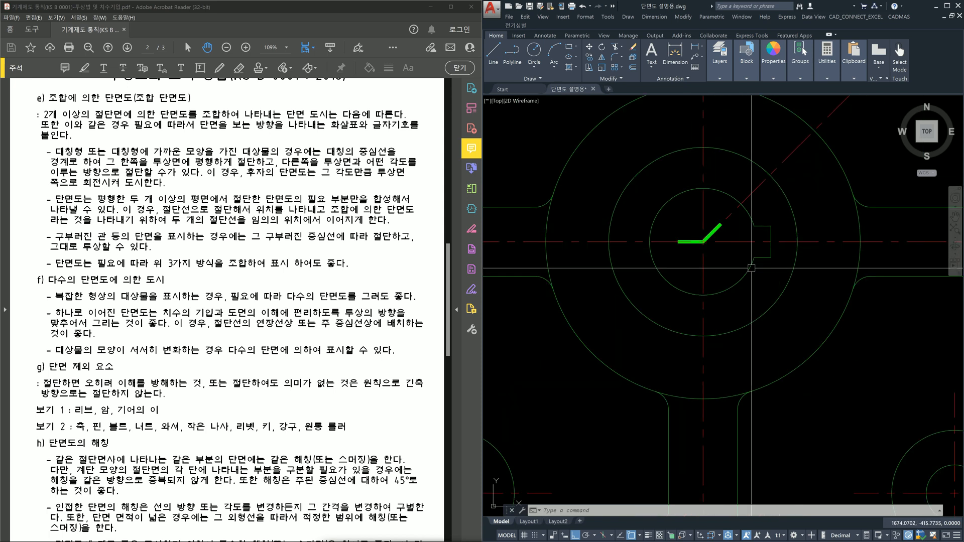
scroll(773, 271, "down", 4)
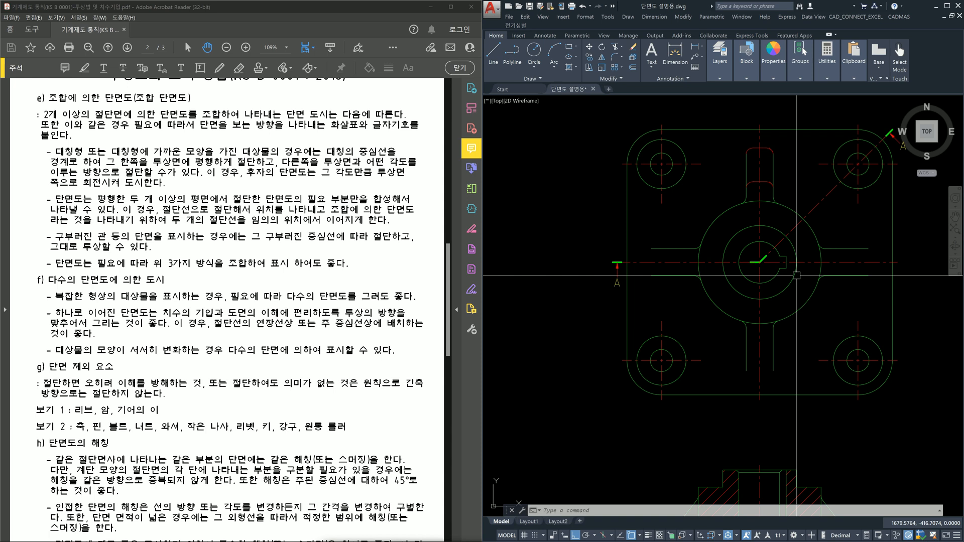
scroll(796, 275, "up", 3)
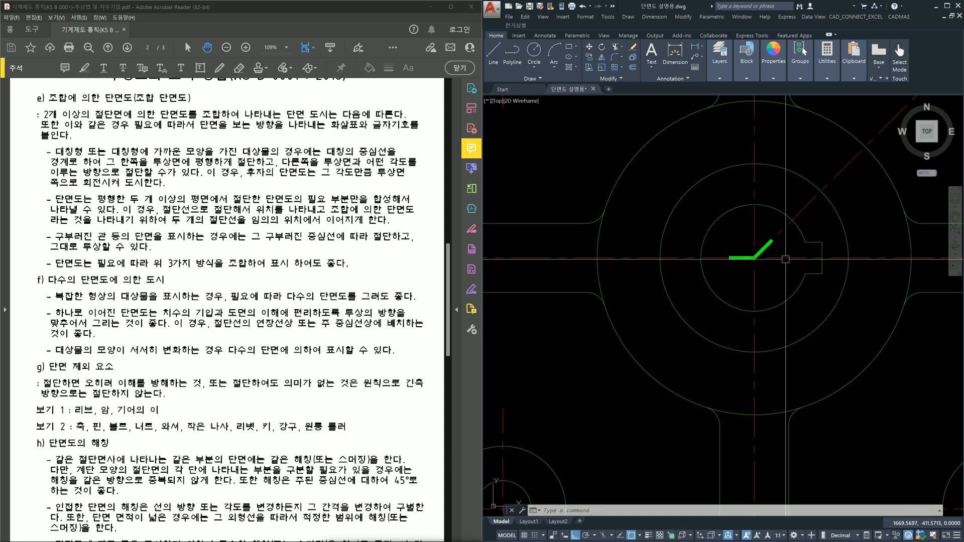
scroll(785, 259, "down", 5)
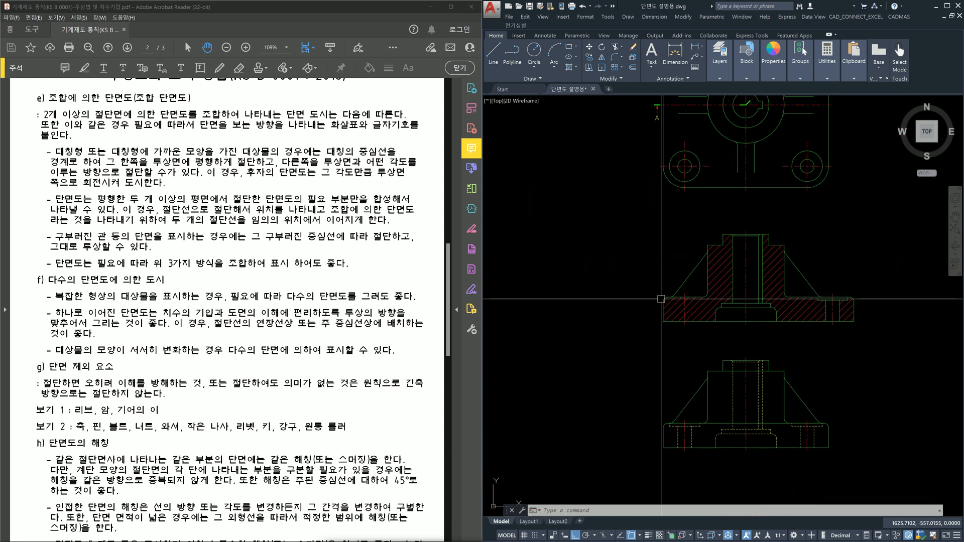
middle_click_drag(761, 182, 760, 255)
middle_click_drag(756, 204, 756, 257)
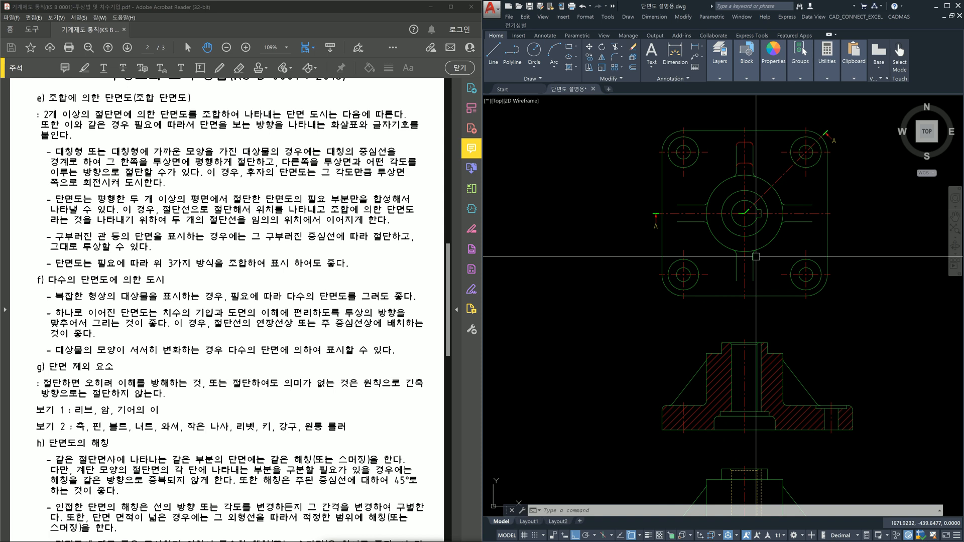
Examine how the cutting line's bend, bore and keyway in the top view relate to the hatched section below.
scroll(729, 275, "up", 5)
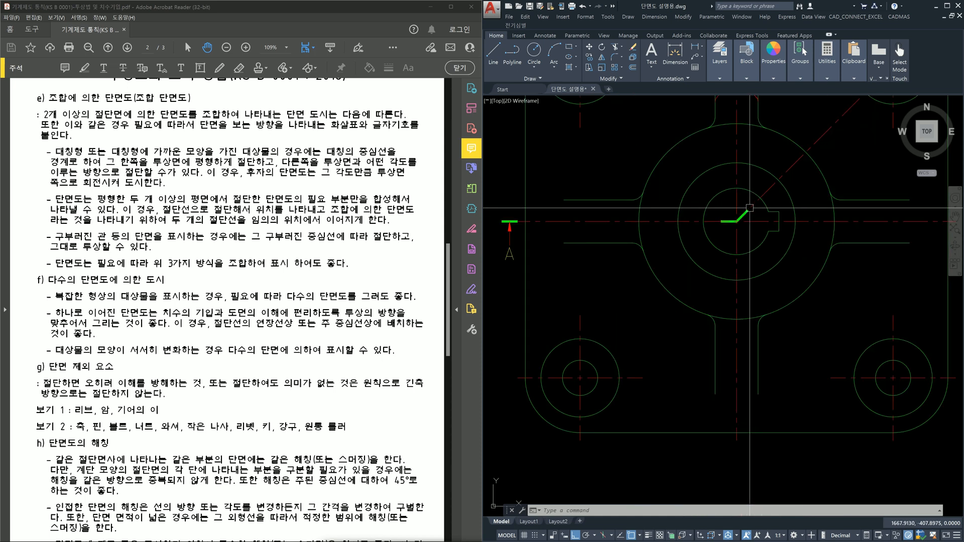
scroll(728, 275, "down", 5)
middle_click_drag(763, 295, 736, 261)
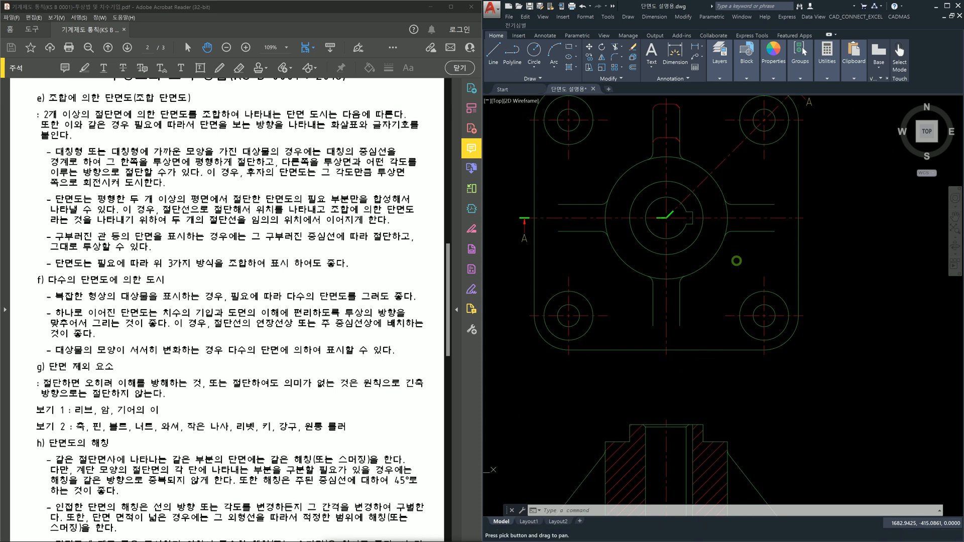
scroll(682, 224, "up", 2)
scroll(701, 271, "down", 4)
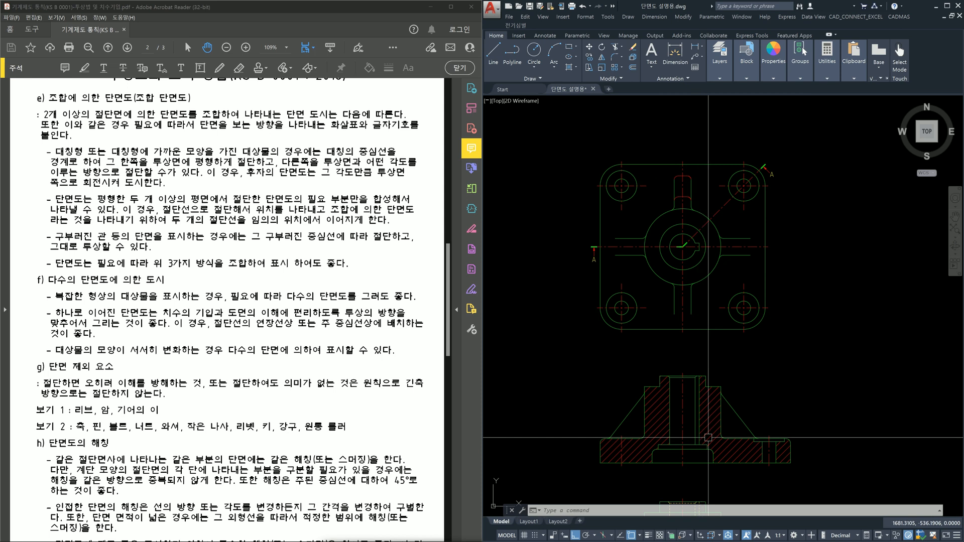
scroll(691, 230, "up", 4)
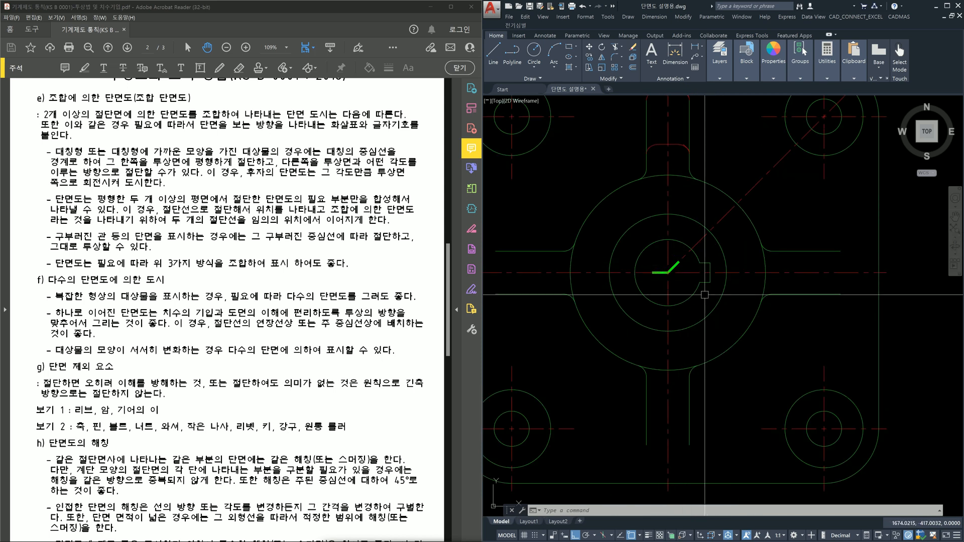
scroll(711, 306, "down", 3)
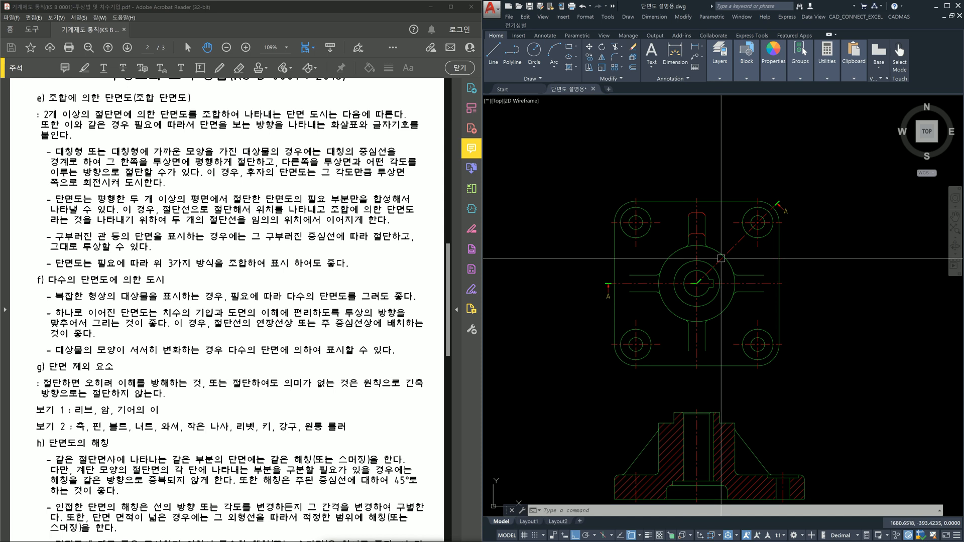
scroll(797, 287, "up", 4)
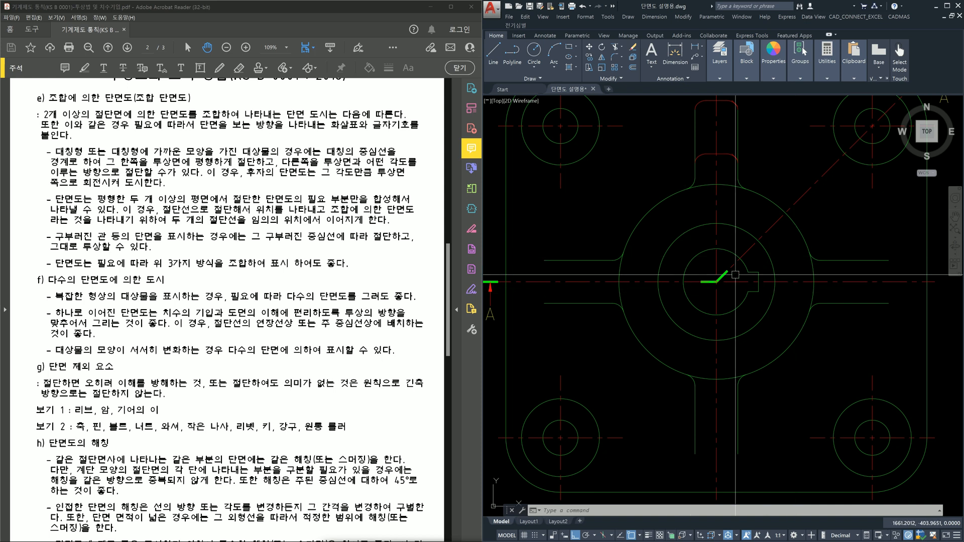
scroll(743, 296, "down", 4)
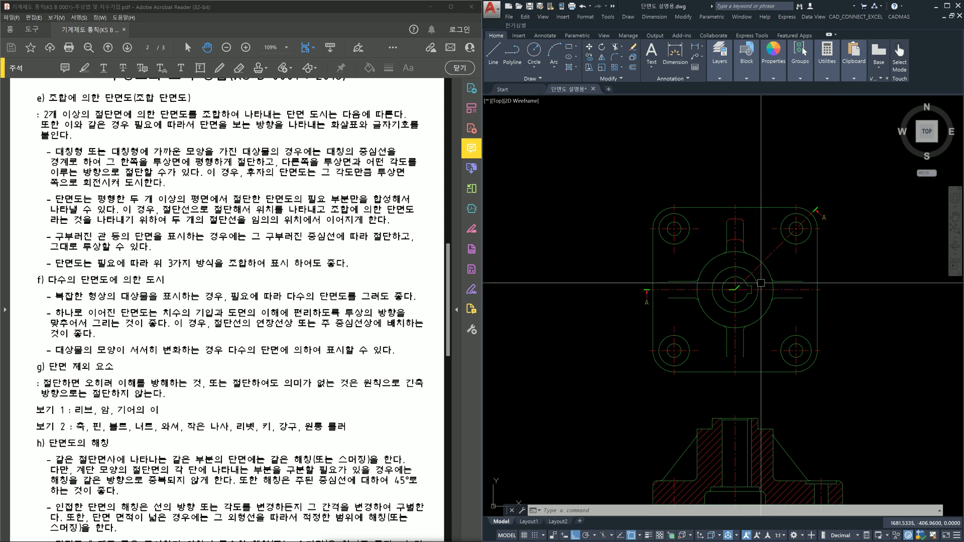
middle_click_drag(797, 286, 752, 237)
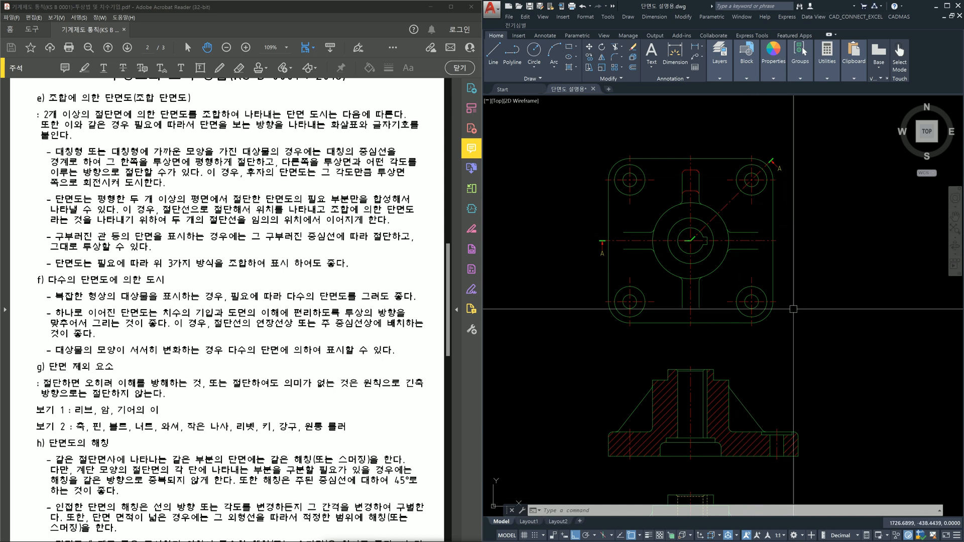
Highlight the top view's diagonal cutting line and the section's sloped rib edge on the rotated-hole side, compare them, and clear the selection.
scroll(730, 208, "up", 4)
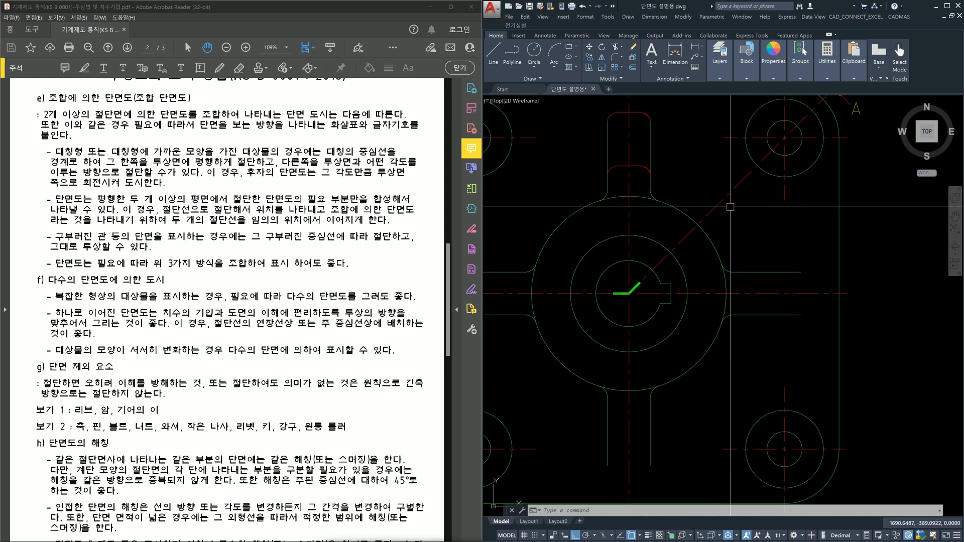
left_click(729, 194)
left_click(713, 192)
scroll(798, 367, "down", 2)
middle_click_drag(810, 411, 792, 209)
left_click(761, 358)
left_click(756, 405)
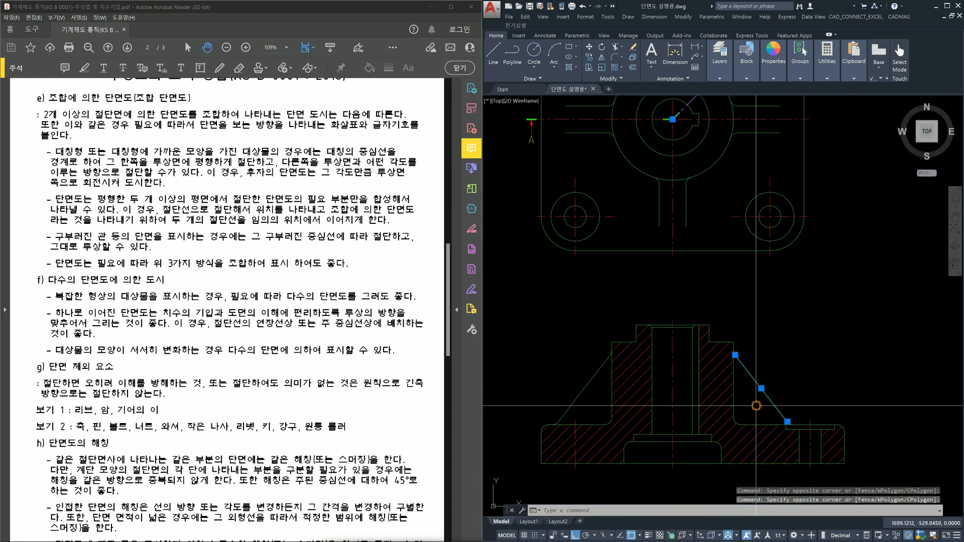
middle_click_drag(756, 243, 762, 398)
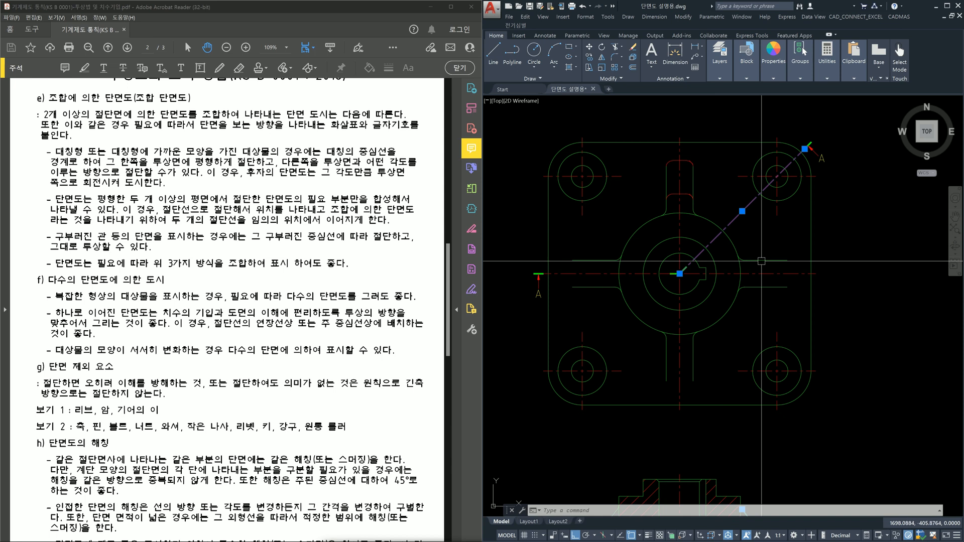
middle_click_drag(768, 492, 739, 315)
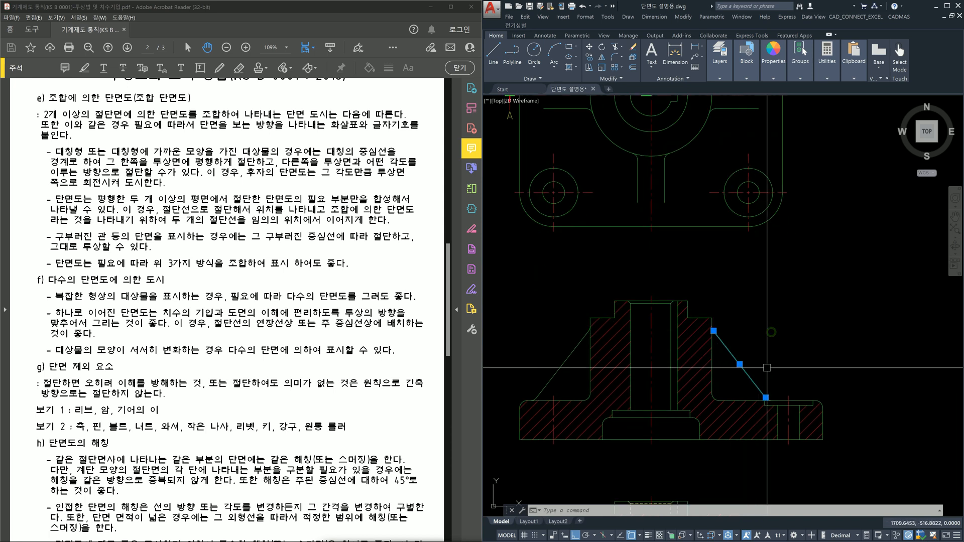
scroll(763, 352, "down", 2)
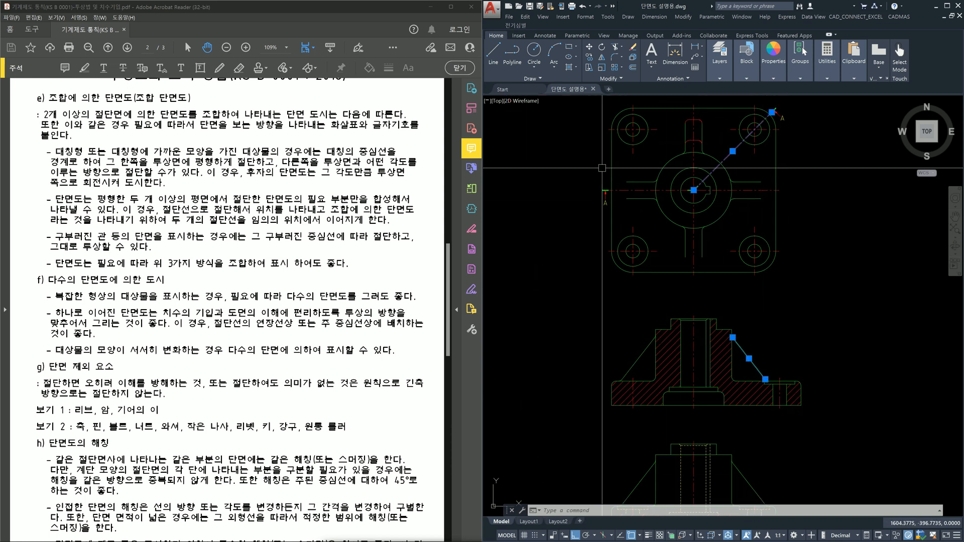
middle_click_drag(757, 164, 754, 192)
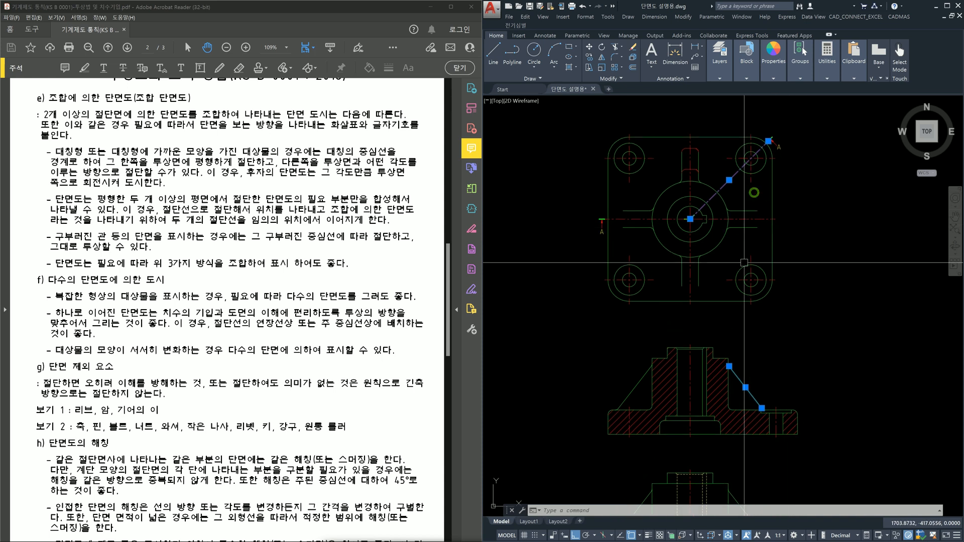
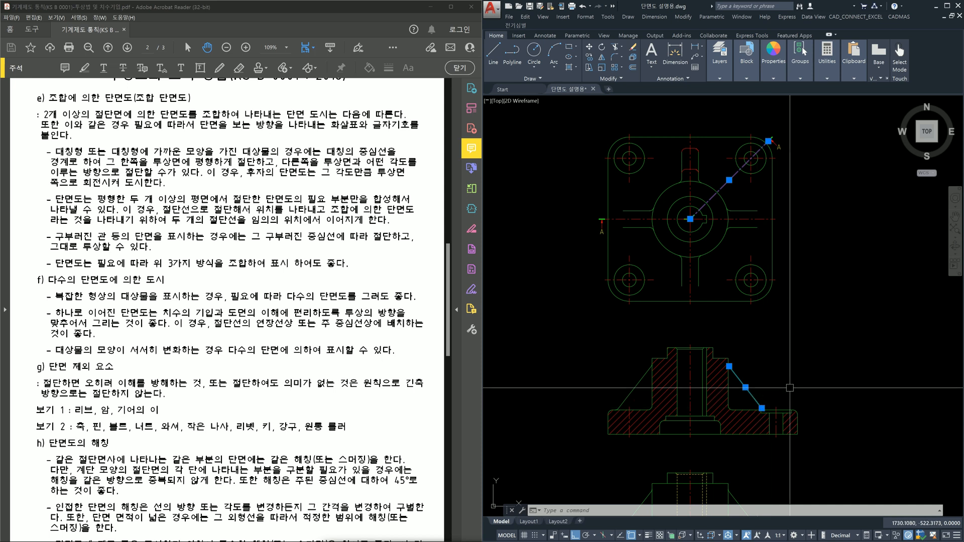
key("Escape")
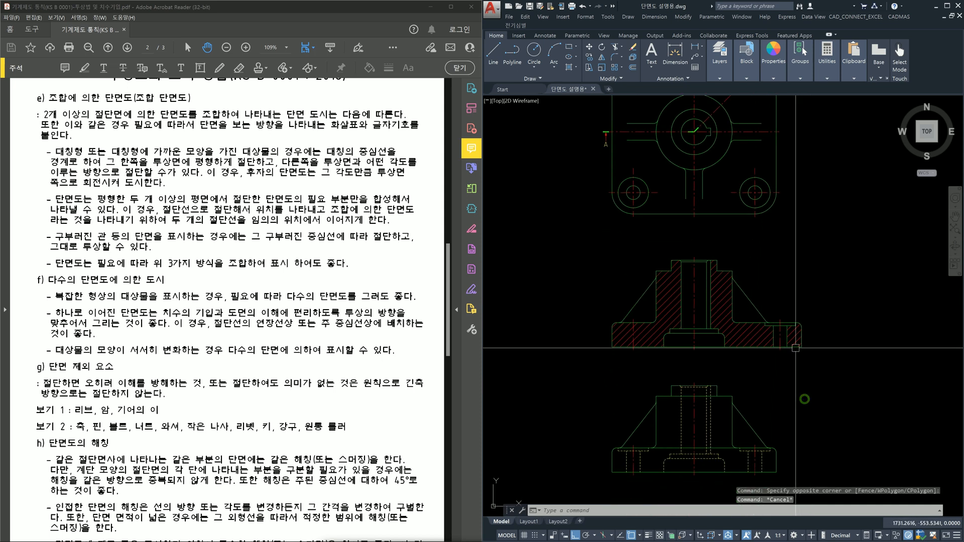
middle_click_drag(805, 400, 807, 232)
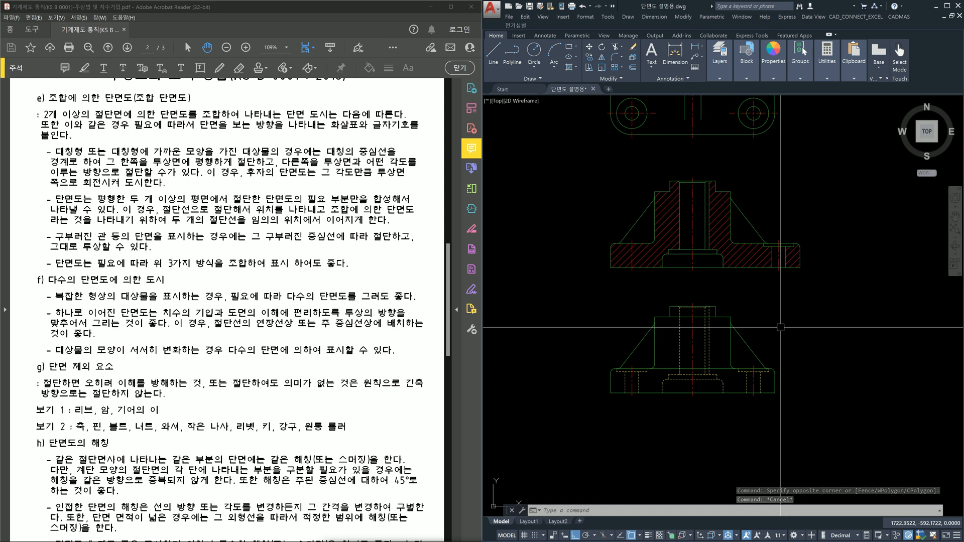
type("m")
key("Return")
left_click(567, 147)
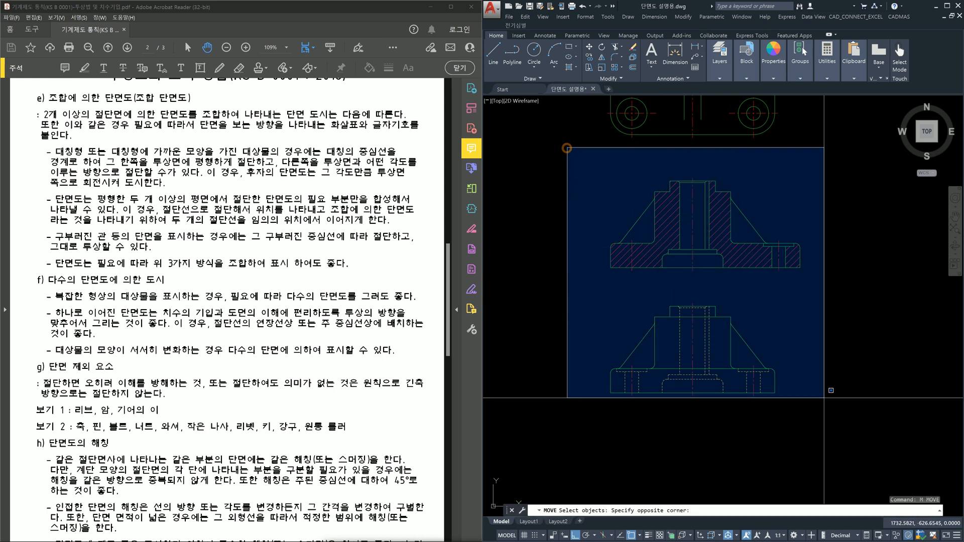
left_click(897, 432)
key("Return")
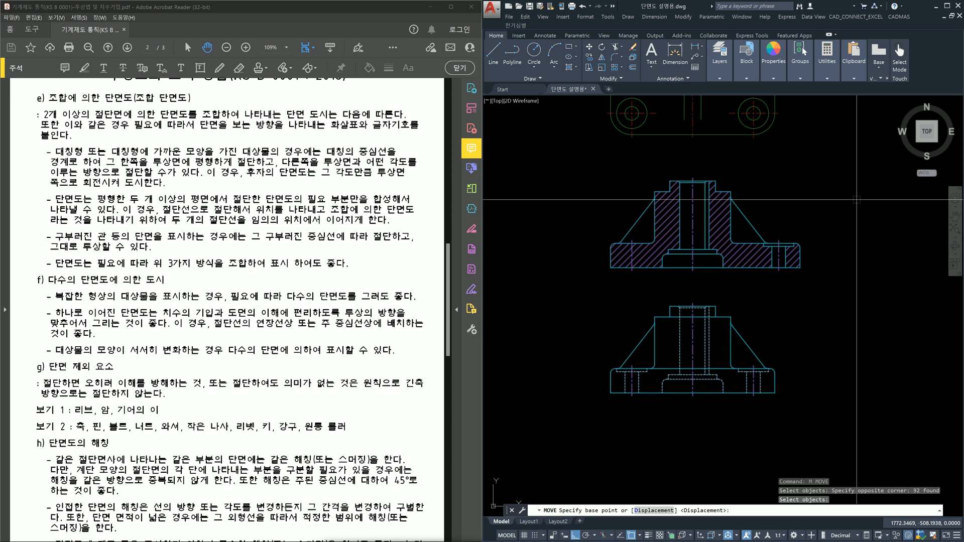
key("Escape")
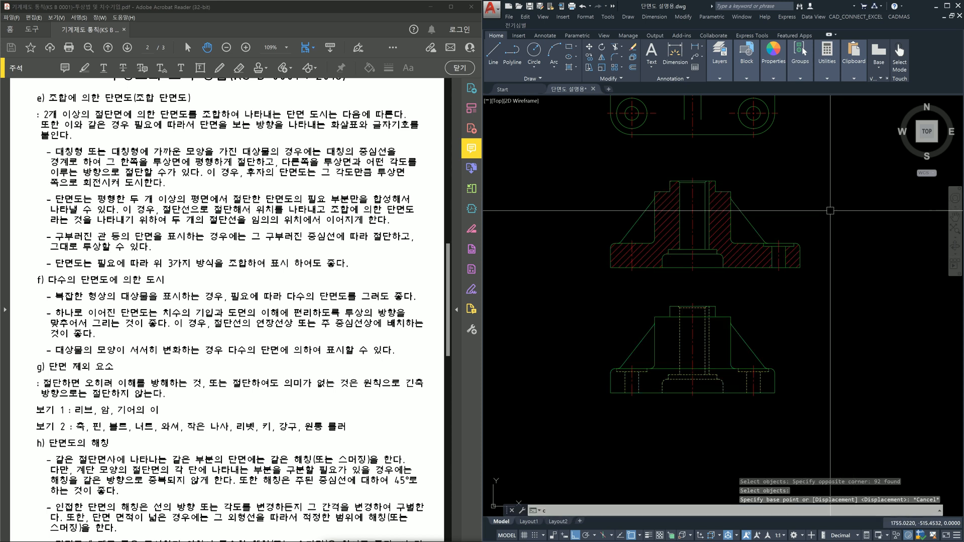
type("co")
key("Return")
left_click(538, 175)
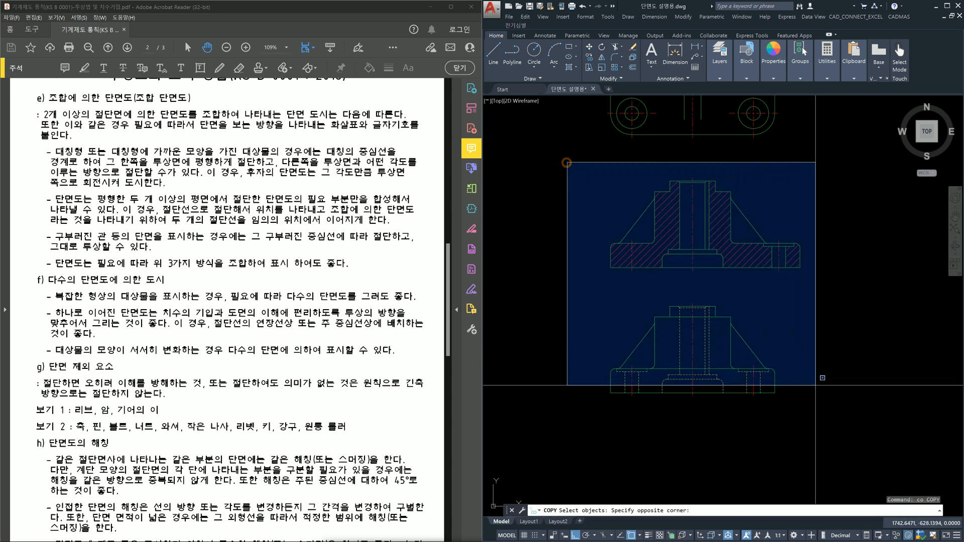
key("Escape")
key("Escape")
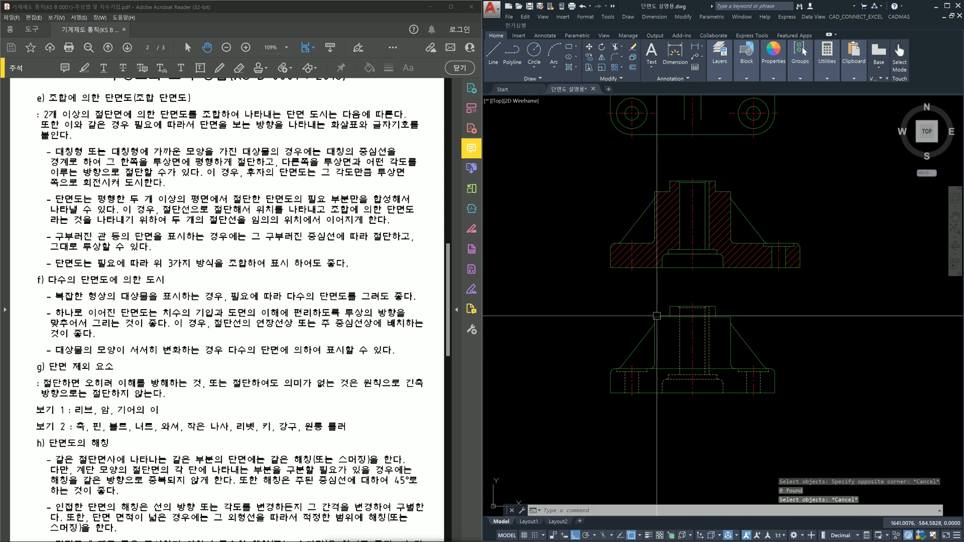
Move the whole lower front view straight down to free space beneath the hatched section.
type("m")
key("Return")
left_click(564, 286)
left_click(680, 370)
key("Return")
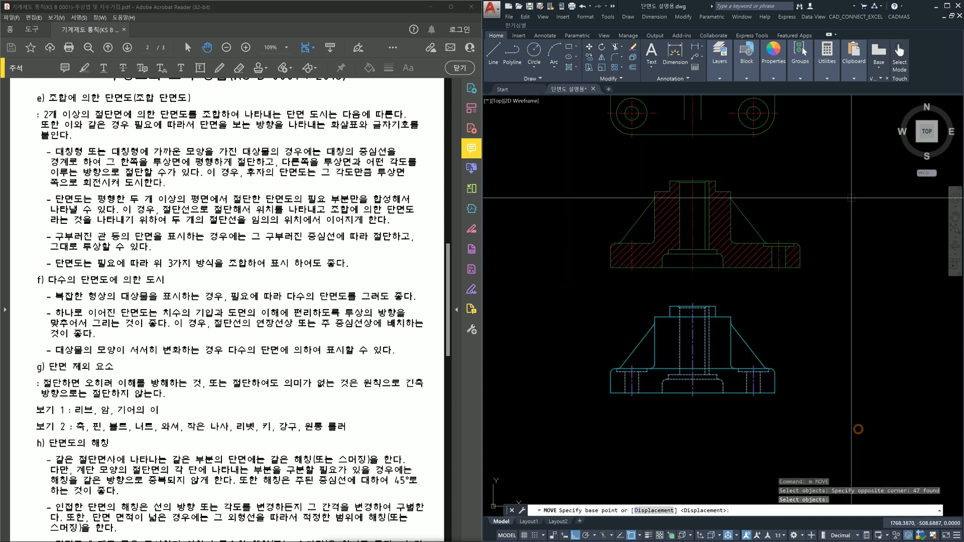
left_click(850, 156)
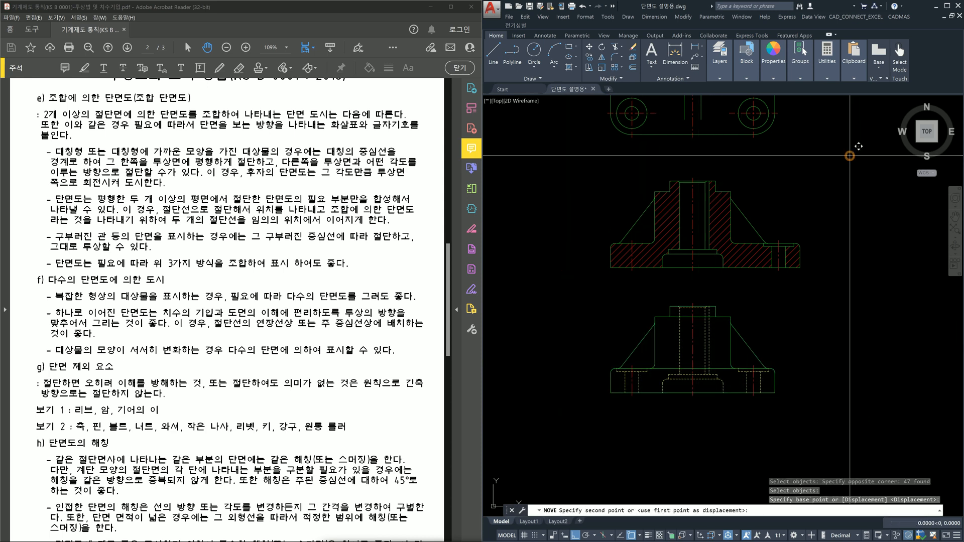
left_click(857, 298)
key("Escape")
Copy the complete hatched section view straight down into the gap above the lower front view.
type("co")
key("Return")
left_click(579, 167)
left_click(813, 281)
key("Return")
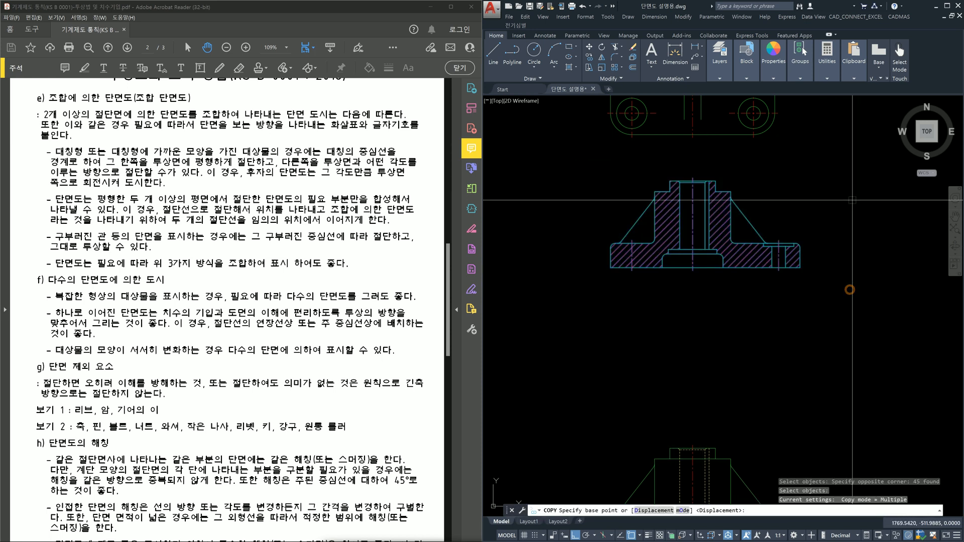
left_click(852, 197)
left_click(863, 322)
key("Escape")
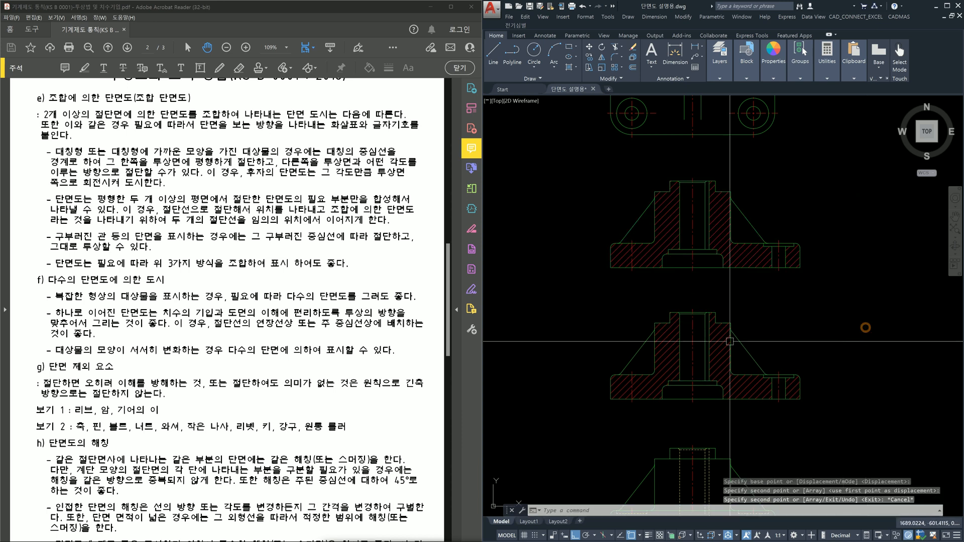
left_click(556, 299)
left_click(823, 424)
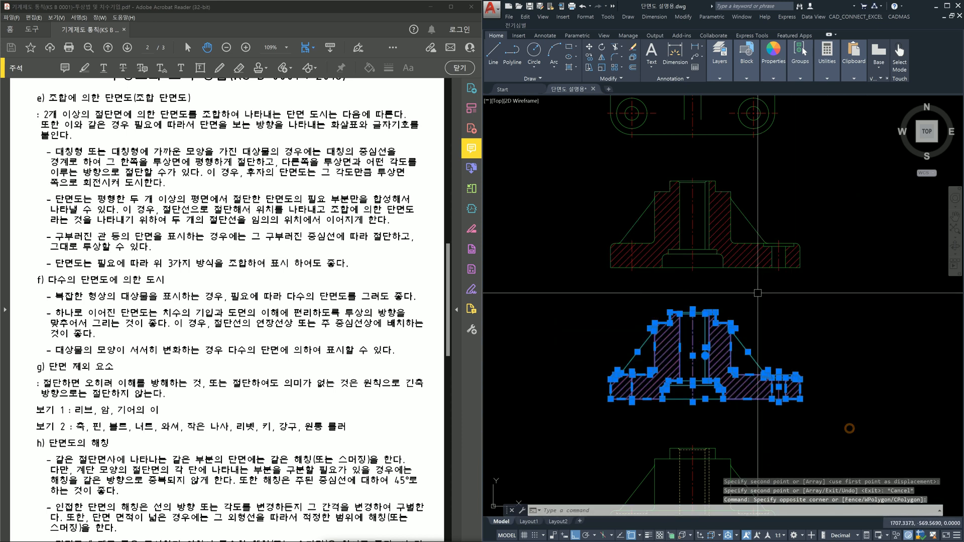
key("Escape")
key("Escape")
Delete the hatching from the upper of the two section views.
middle_click_drag(721, 240, 721, 311)
left_click(723, 298)
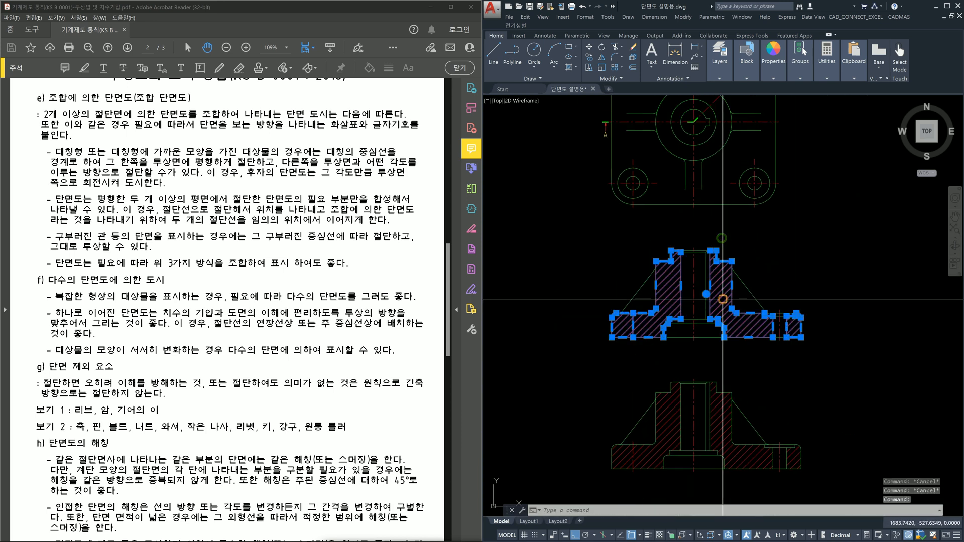
key("Delete")
Delete the keyway line, bore edge and chamfer line on the keyway side of the unhatched view's hub.
scroll(711, 265, "up", 5)
left_click(719, 286)
left_click(685, 262)
left_click(688, 180)
left_click(730, 306)
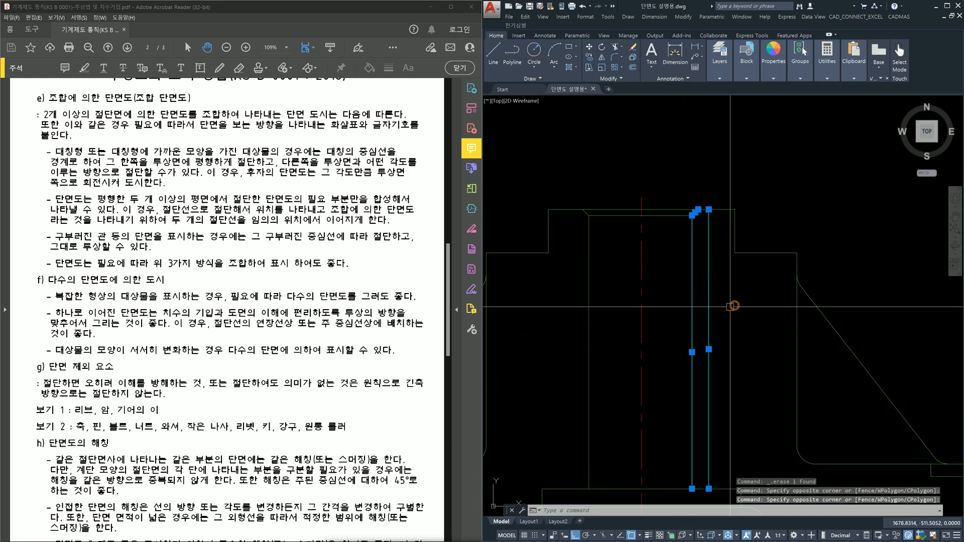
key("Delete")
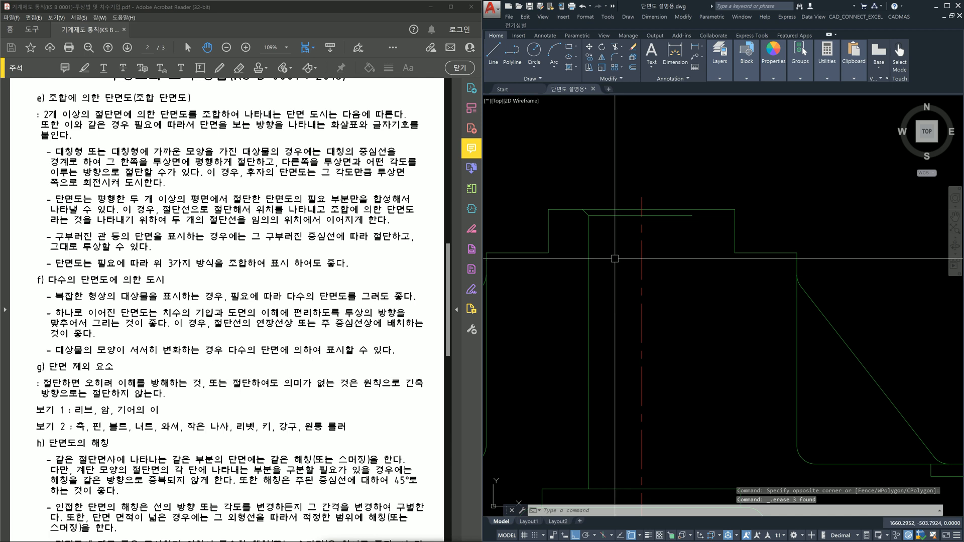
Mirror the remaining bore edge and its chamfer line about the hub's vertical centerline, keeping the originals.
type("mi")
key("Return")
left_click(599, 238)
left_click(579, 250)
left_click(581, 197)
left_click(610, 241)
key("Return")
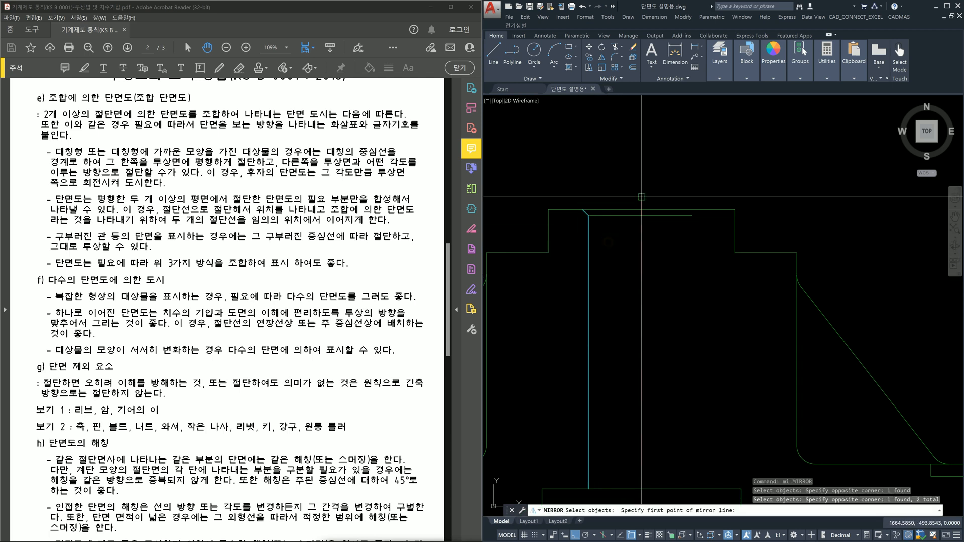
left_click(641, 197)
key("Escape")
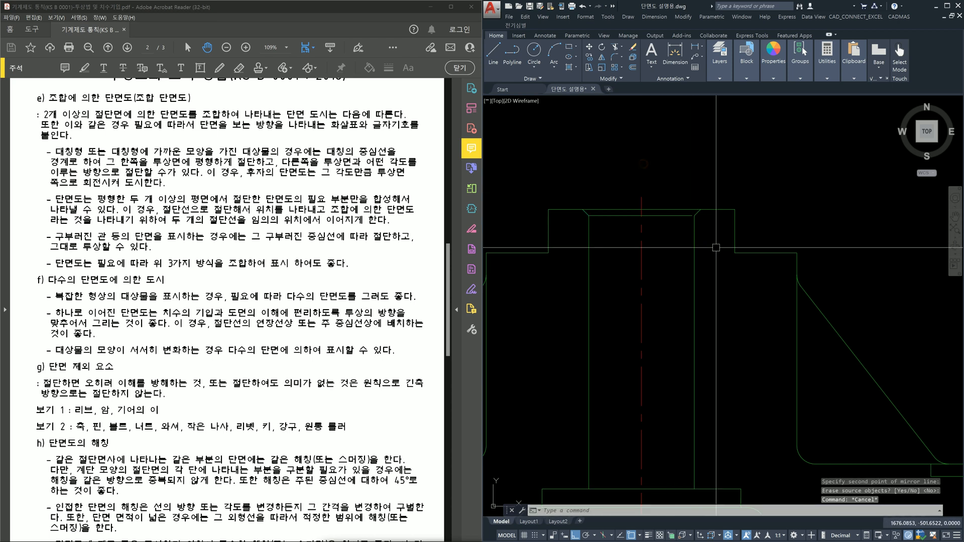
Extend the horizontal chamfer line at the top of the bore to the mirrored bore edge.
type("ex")
key("Return")
left_click(719, 251)
left_click(680, 244)
key("Return")
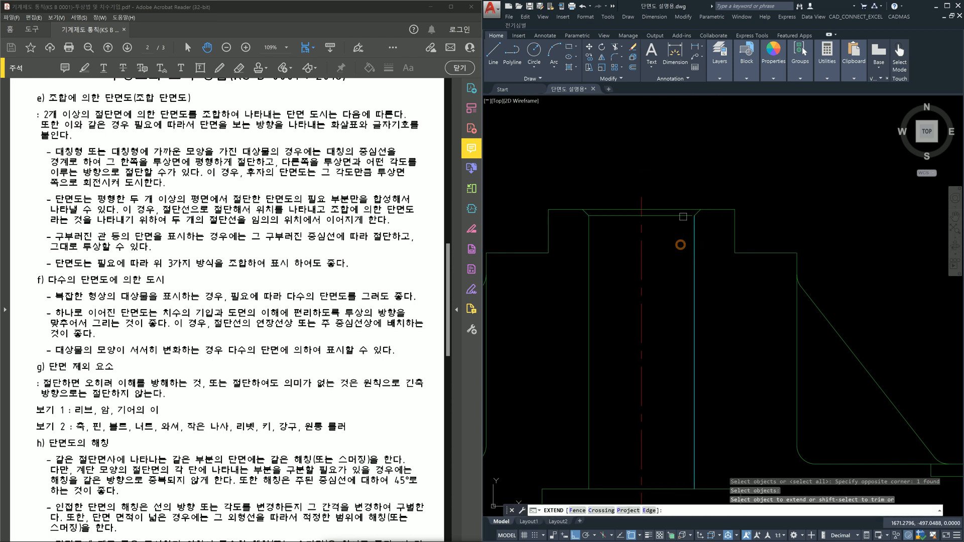
Extend the horizontal line at the top of the bore to the selected vertical bore edge.
left_click(684, 216)
key("Escape")
middle_click_drag(816, 290, 646, 216)
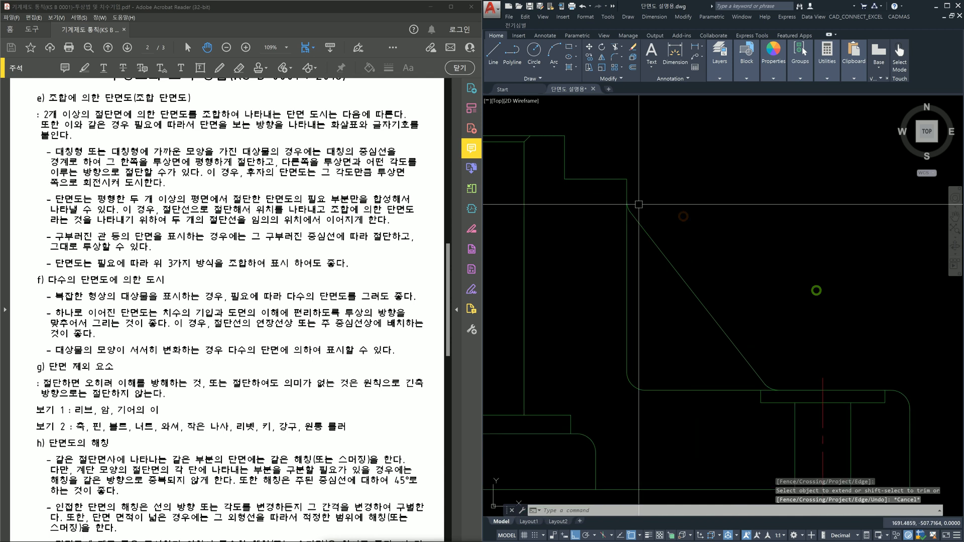
Delete the slanted rib line and its end fillet arcs on the right-hand side of the hub in the front view.
left_click(611, 194)
left_click(695, 262)
left_click(712, 239)
left_click(675, 290)
scroll(776, 386, "up", 4)
scroll(775, 388, "down", 3)
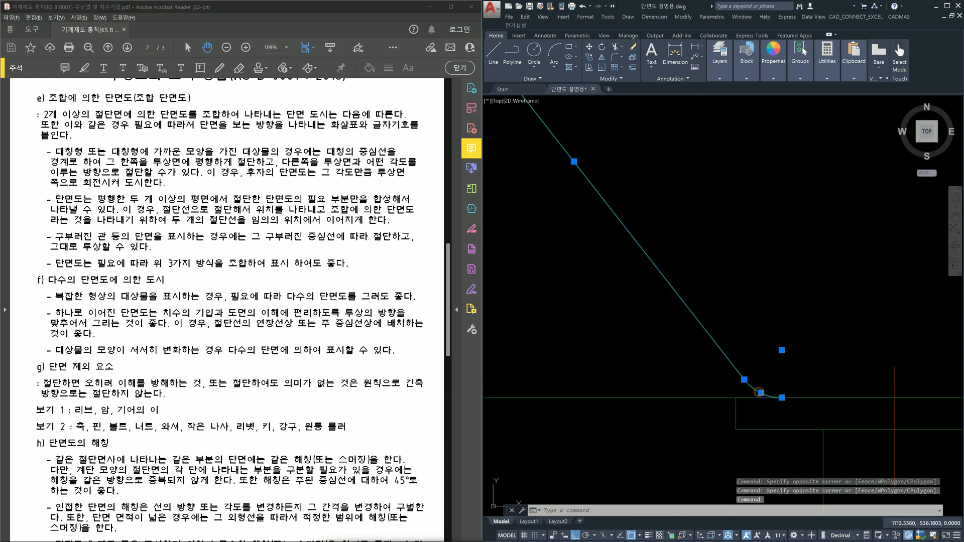
key("Delete")
Highlight the red rounded outlines of the two rib sections above the hub in the top view.
scroll(818, 323, "up", 3)
scroll(818, 323, "down", 5)
scroll(735, 245, "up", 4)
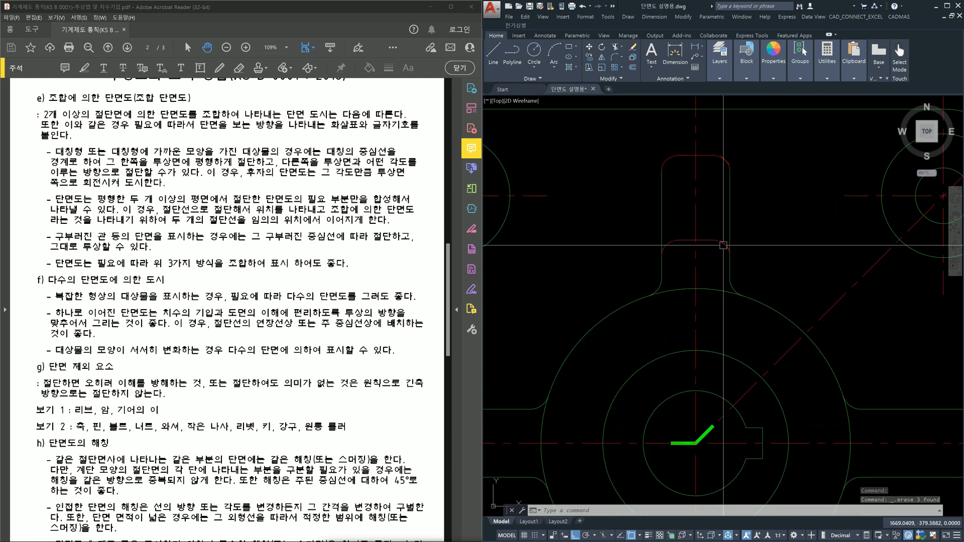
scroll(653, 241, "down", 2)
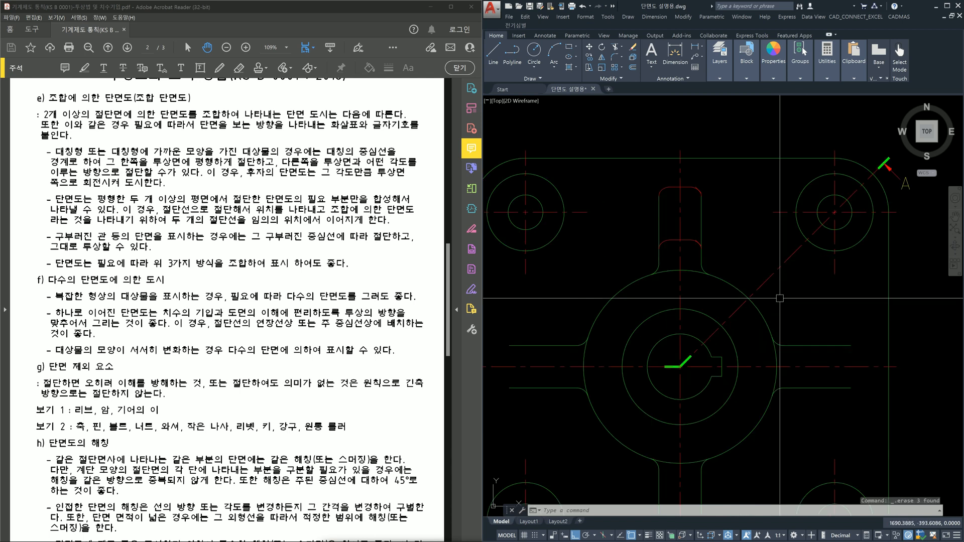
key("Escape")
key("Escape")
left_click(645, 172)
left_click(763, 210)
left_click(640, 213)
left_click(751, 263)
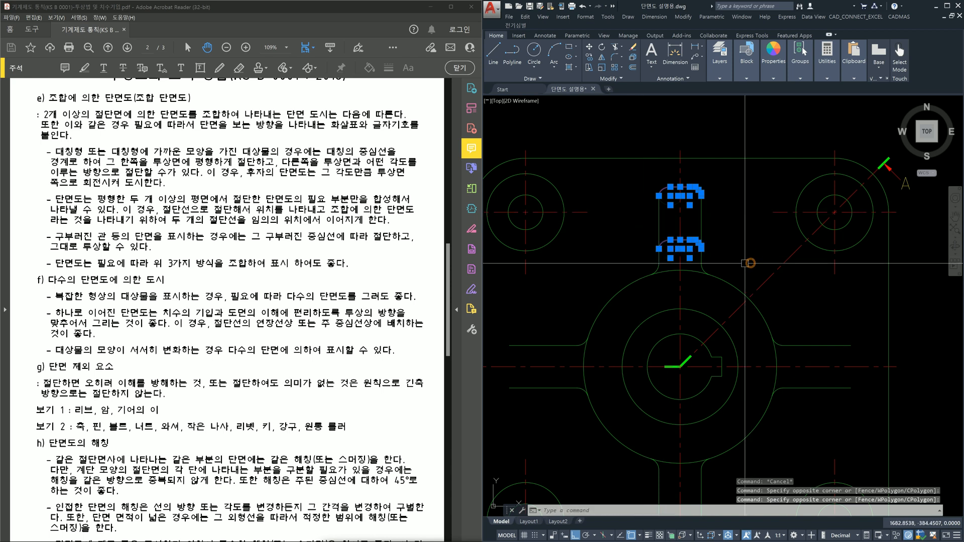
key("Escape")
key("Escape")
Draw a construction line at -45 degrees through the intersection of the hub's outer circle and the diagonal centre line.
type("xl")
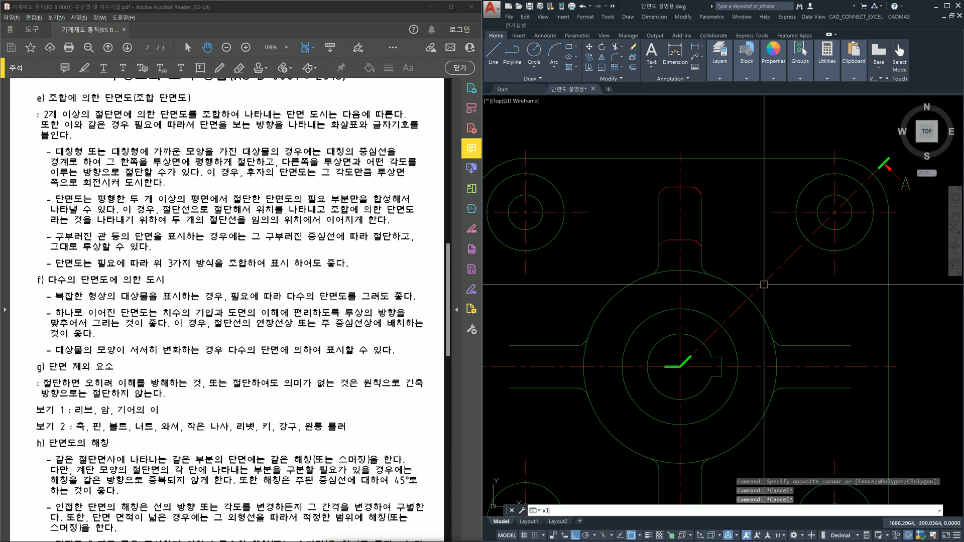
key("Return")
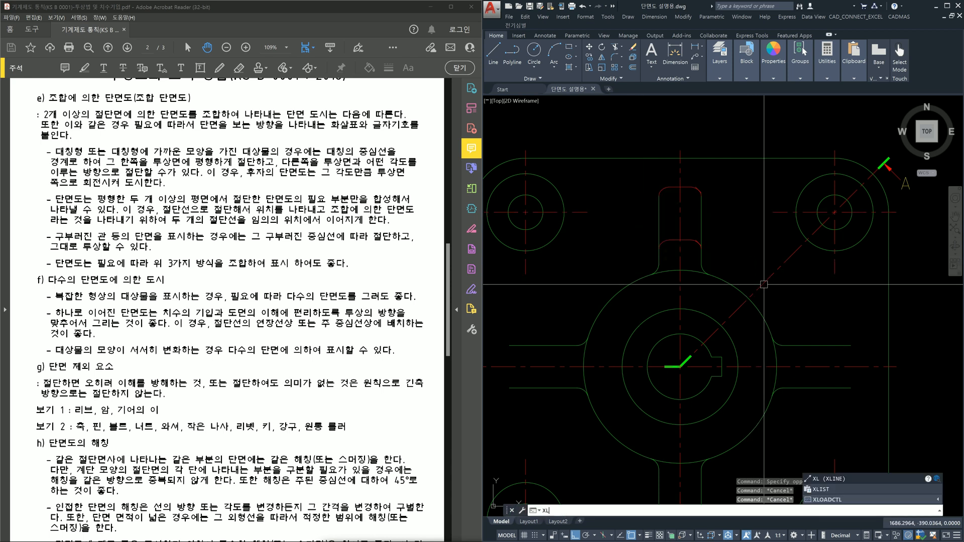
type("a")
key("Return")
key("Return")
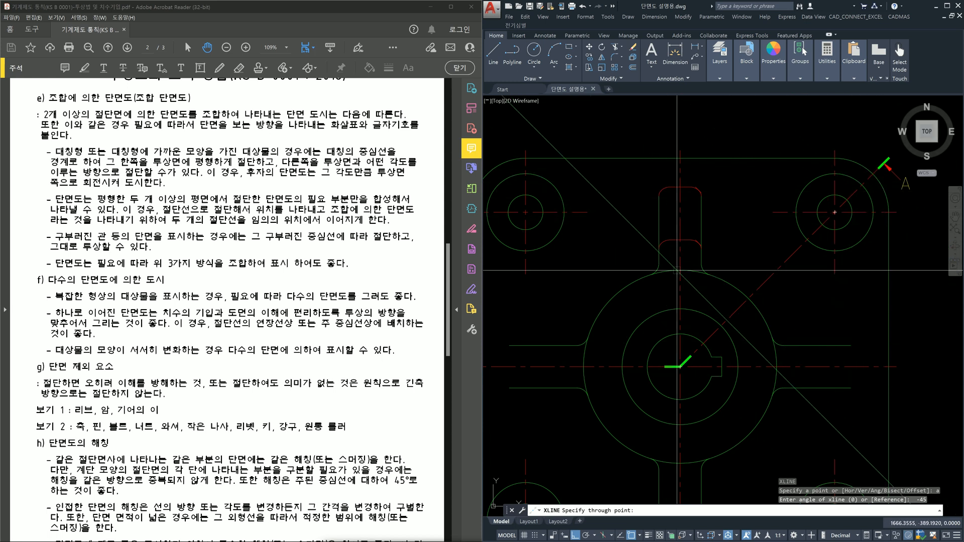
left_click(748, 298)
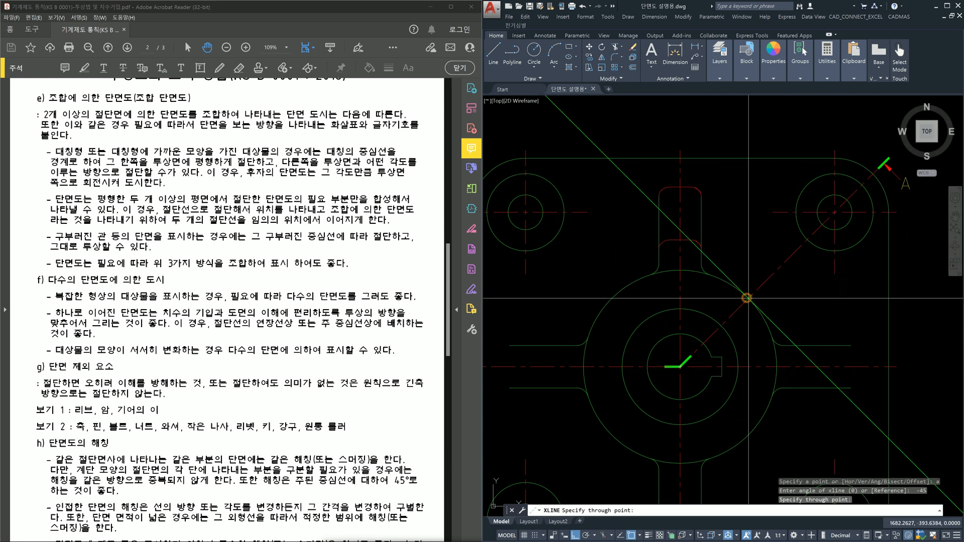
key("Escape")
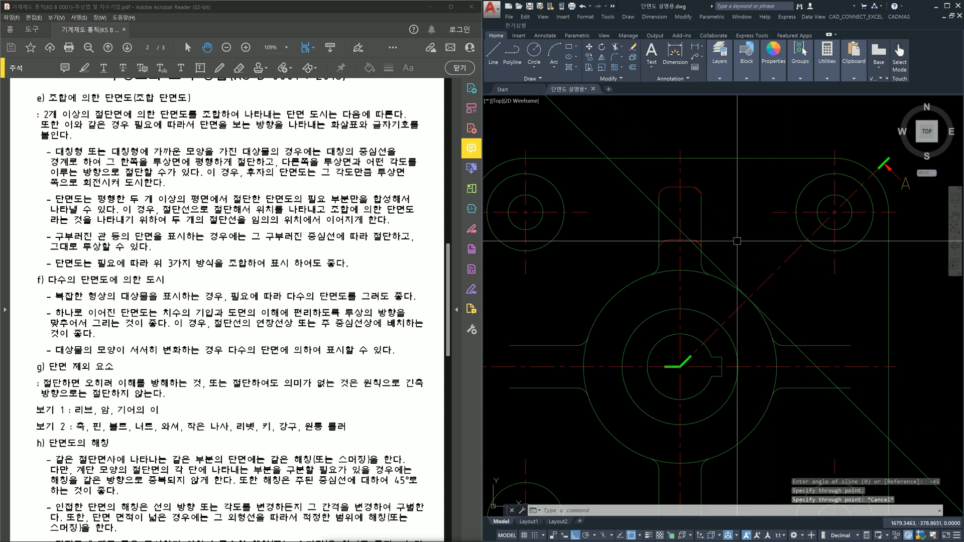
scroll(703, 185, "up", 5)
key("Return")
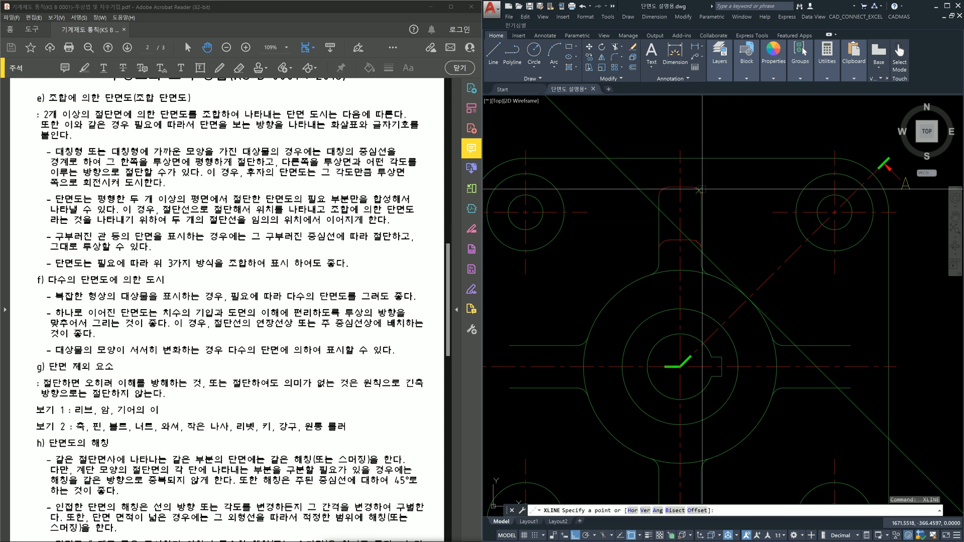
scroll(706, 185, "up", 2)
scroll(706, 185, "down", 5)
mouse_move(776, 227)
middle_mouse_down()
mouse_move(688, 243)
mouse_move(687, 229)
middle_mouse_up()
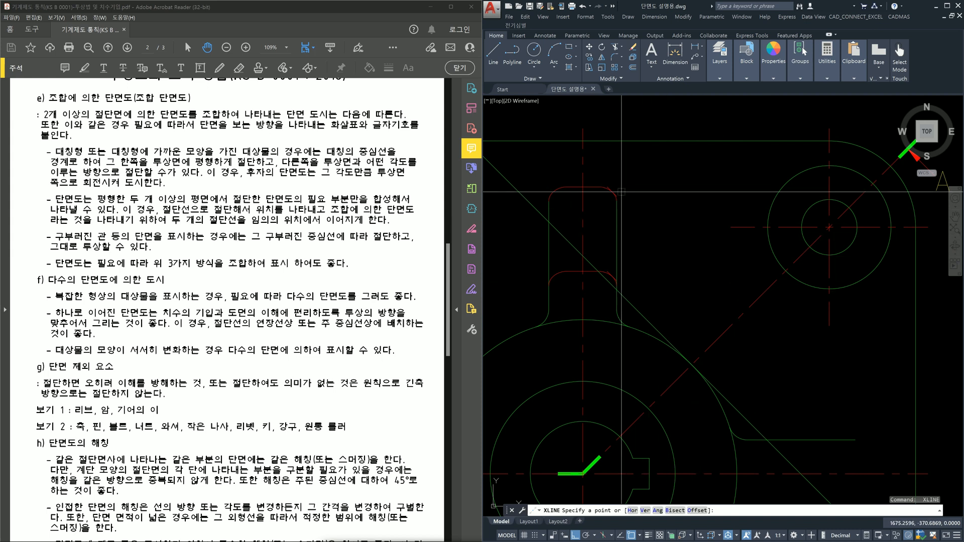
scroll(620, 186, "up", 5)
type("a")
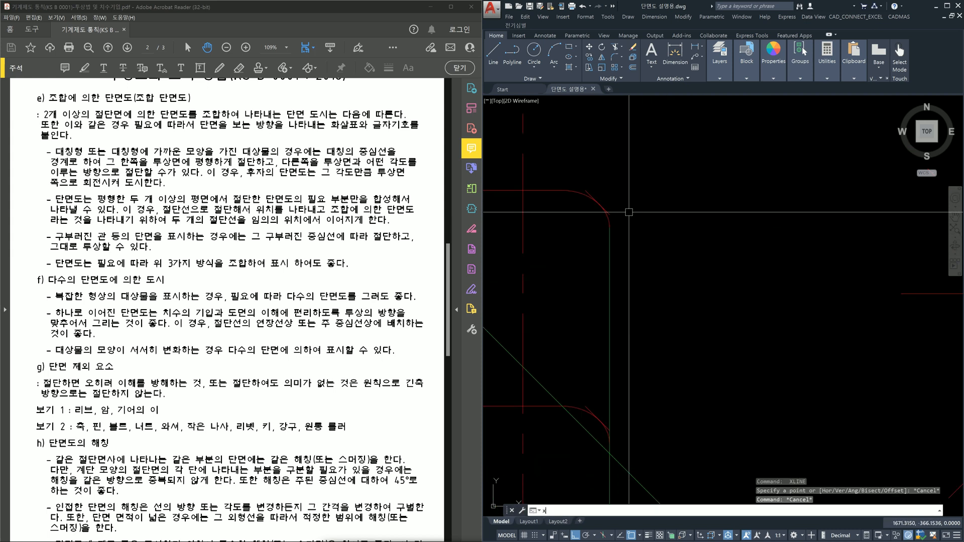
type("45")
key("Return")
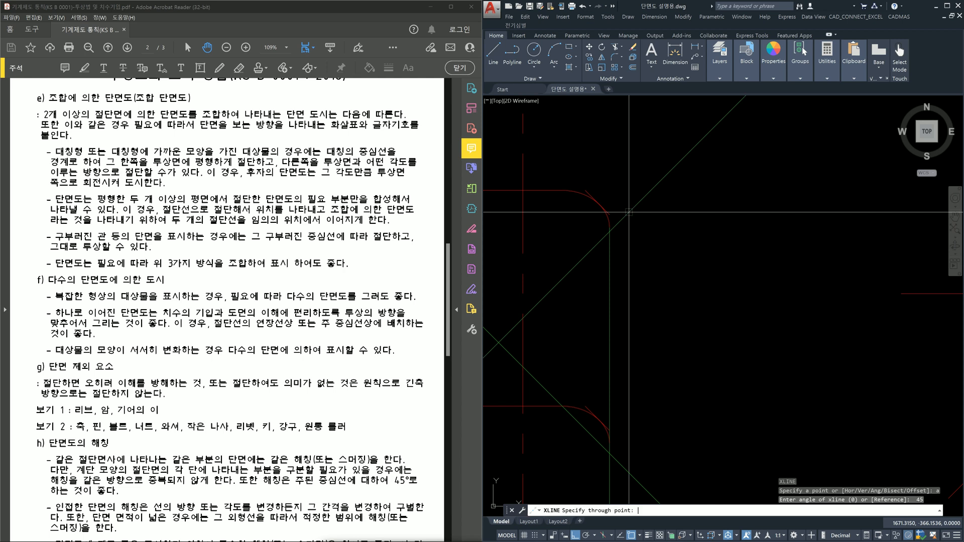
key("Escape")
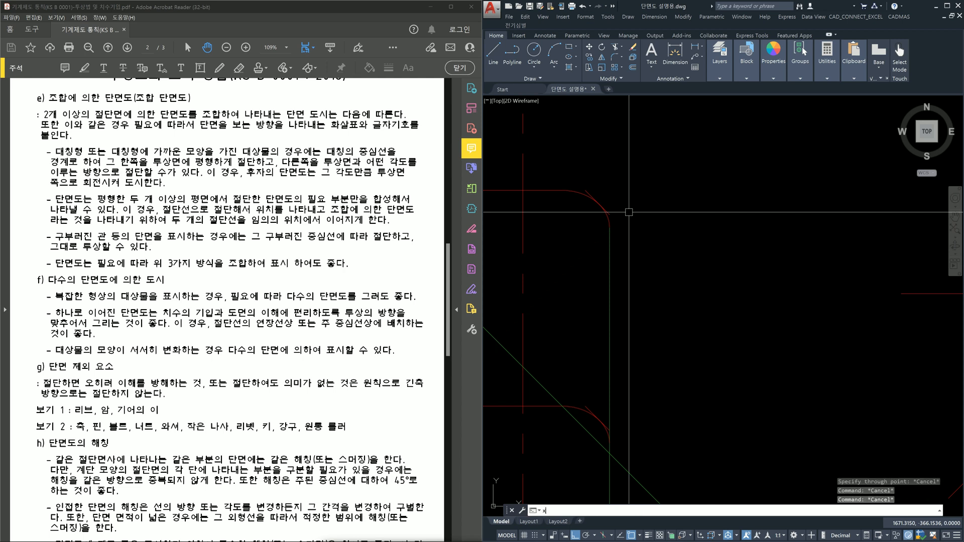
Draw a construction line at -45 degrees through the upper right corner of the upper red rib section.
type("xl")
key("Return")
type("-")
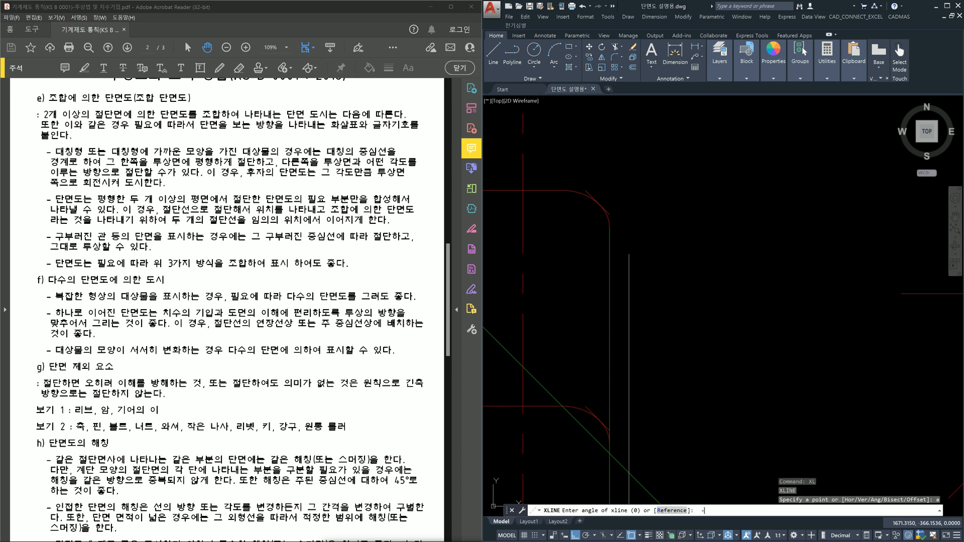
type("45")
key("Return")
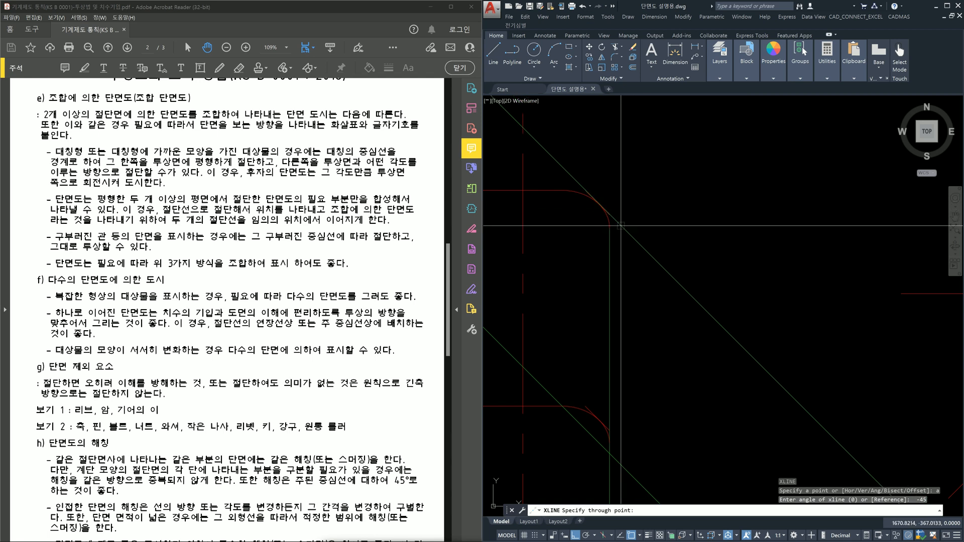
left_click(610, 214)
key("Escape")
key("Escape")
middle_click_drag(609, 214, 675, 312)
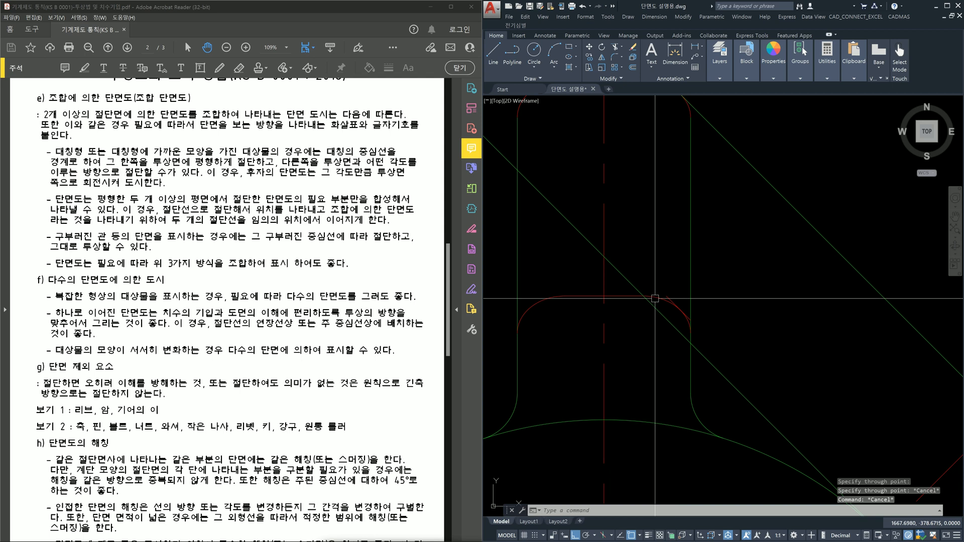
Draw a construction line through both ends of the slanted corner edge on the lower red rib section.
left_click(659, 299)
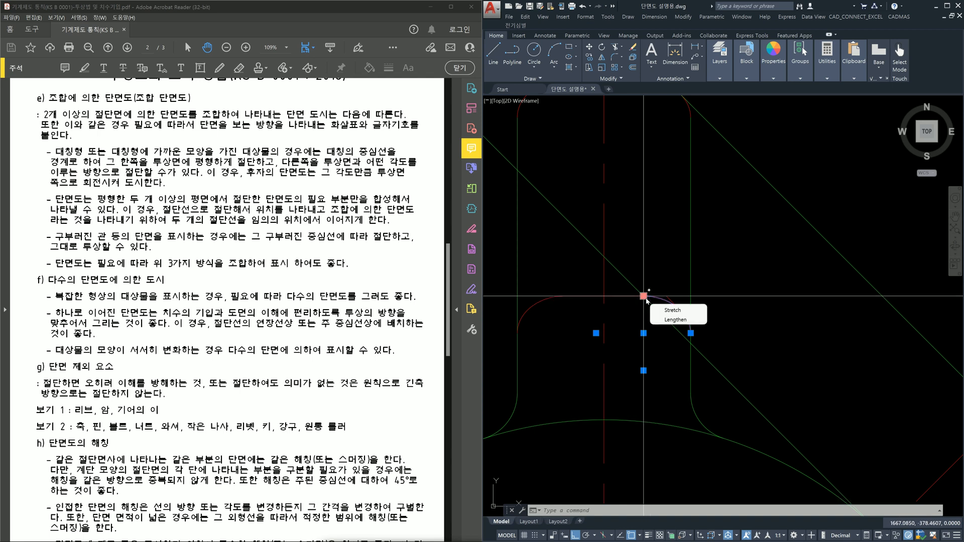
scroll(644, 298, "down", 4)
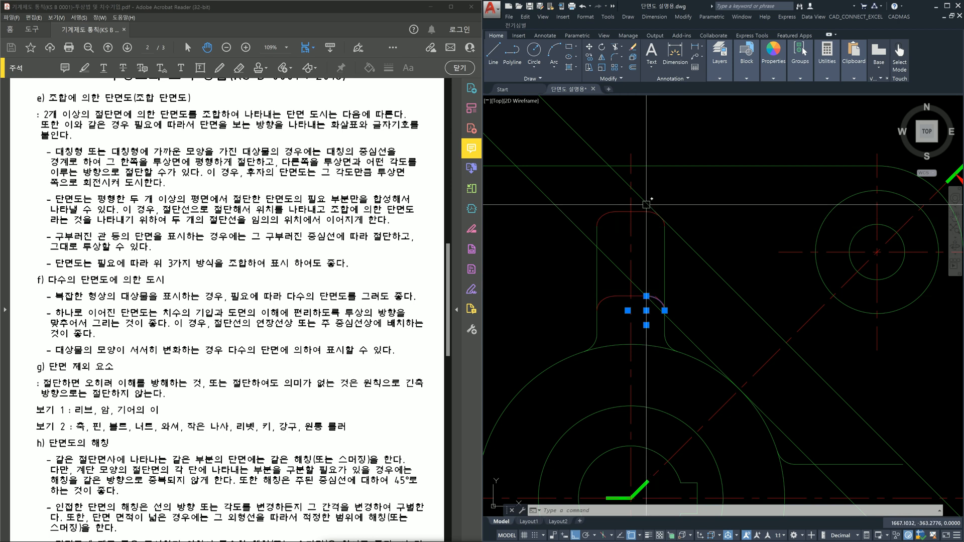
scroll(655, 304, "up", 4)
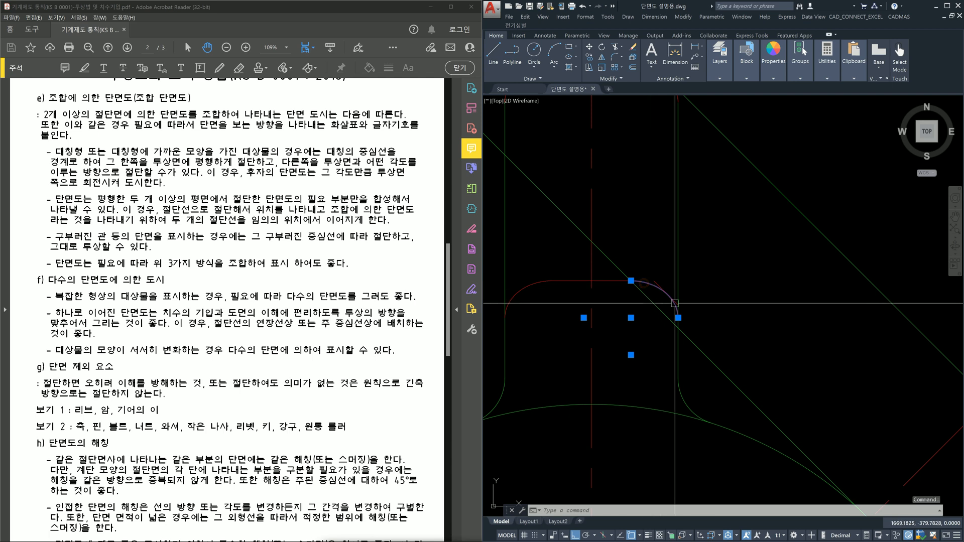
scroll(671, 296, "up", 3)
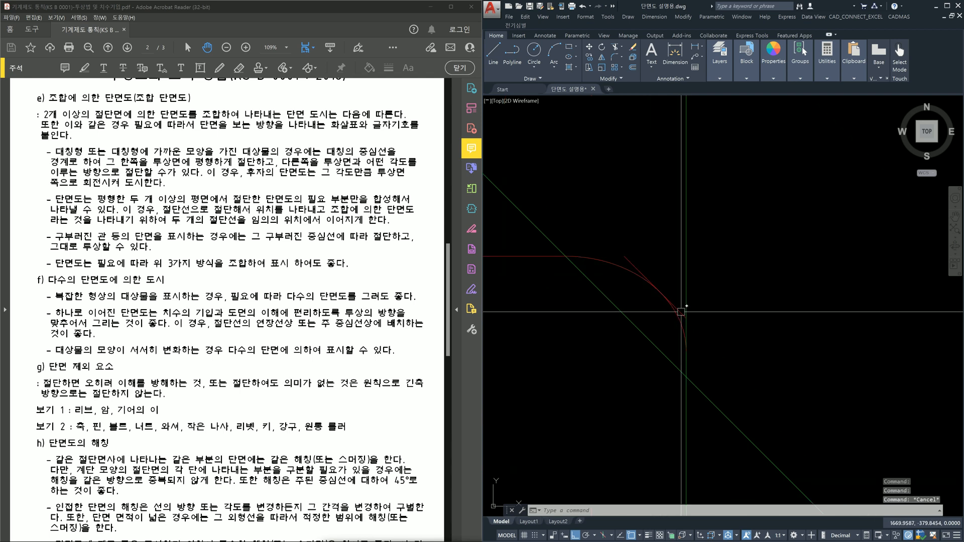
type("xl")
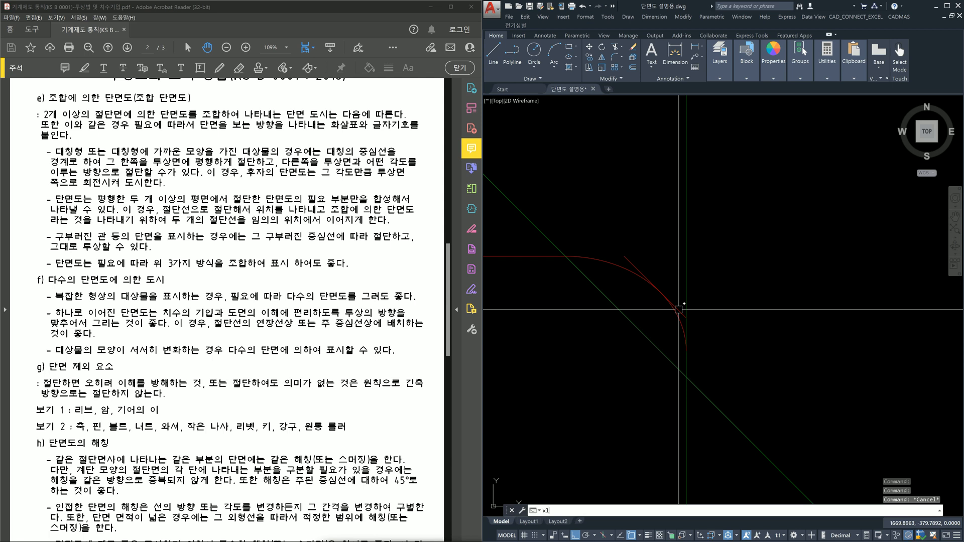
key("Return")
left_click(628, 254)
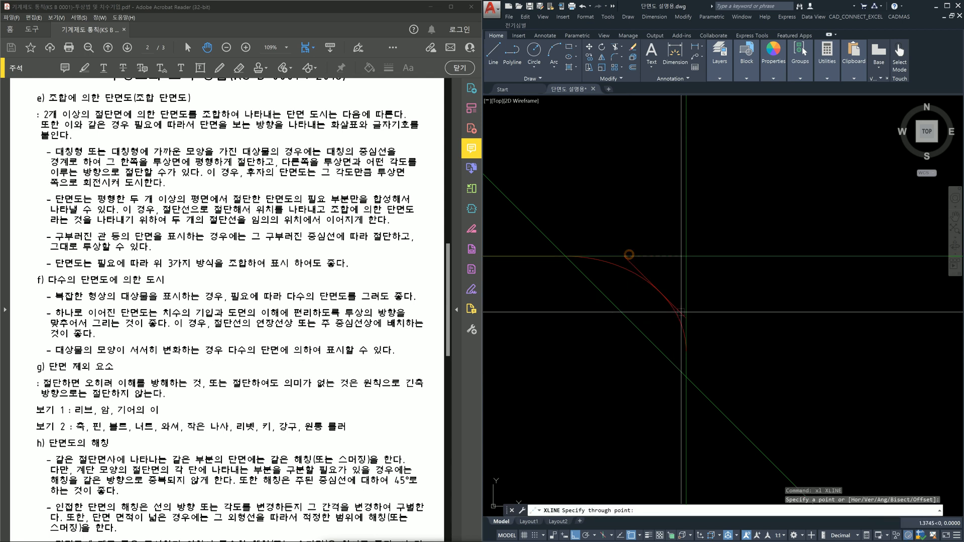
left_click(684, 313)
key("Escape")
scroll(711, 337, "down", 2)
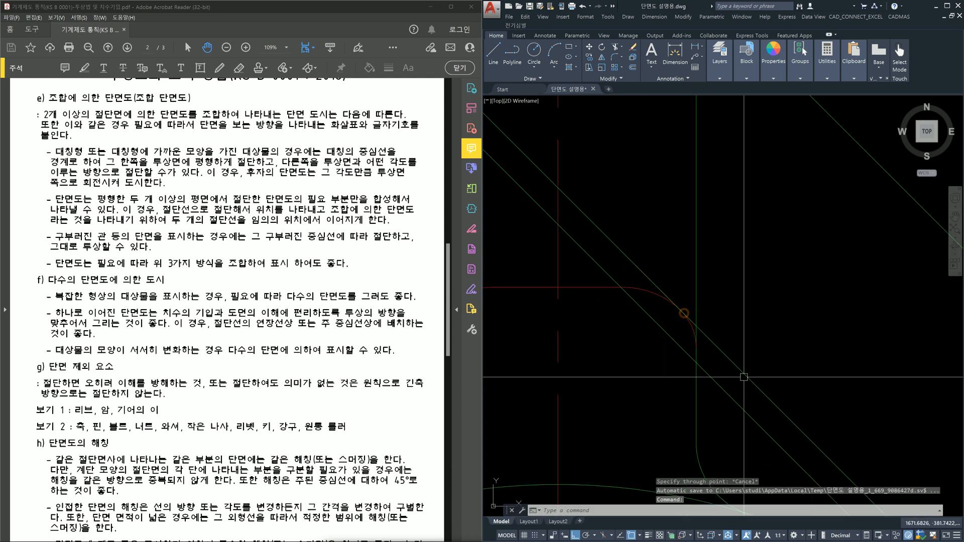
Delete the lower diagonal construction lines crossing the rib and hub circle in the top view.
left_click(718, 386)
key("Delete")
scroll(770, 364, "down", 4)
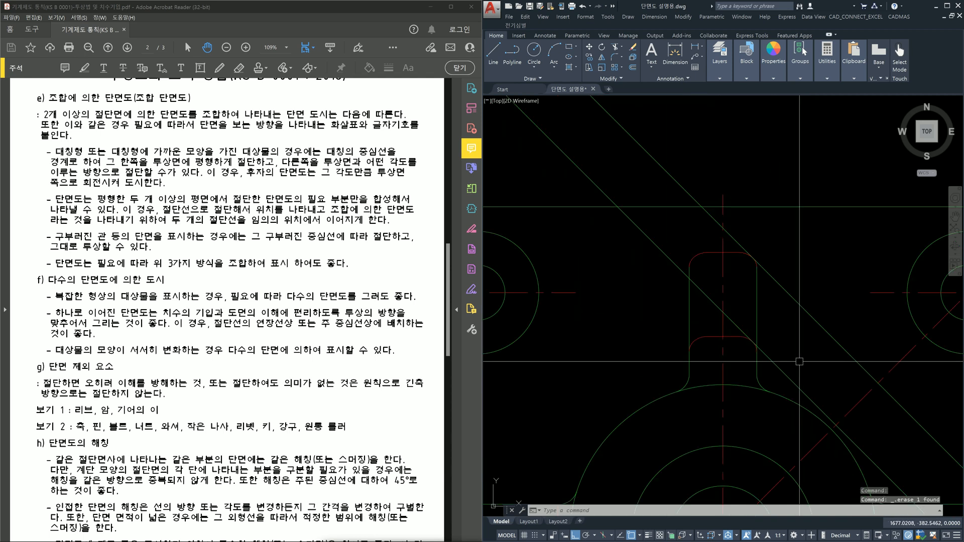
middle_click_drag(770, 363, 722, 292)
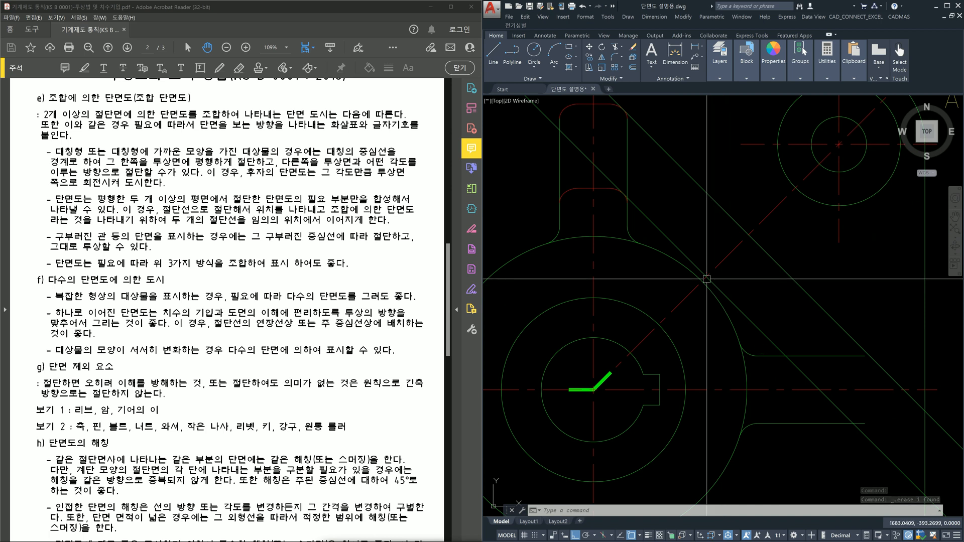
scroll(748, 324, "down", 2)
middle_click_drag(748, 325, 694, 221)
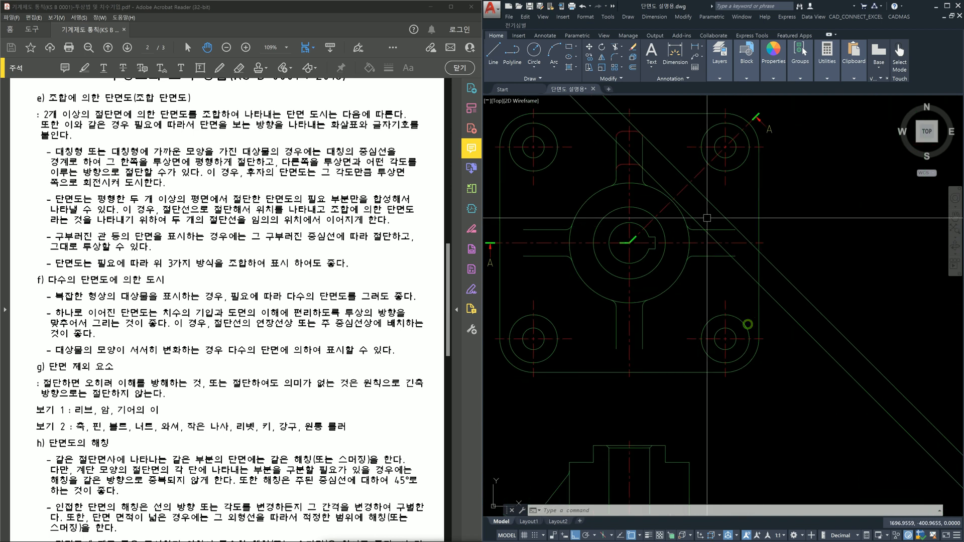
scroll(676, 207, "up", 2)
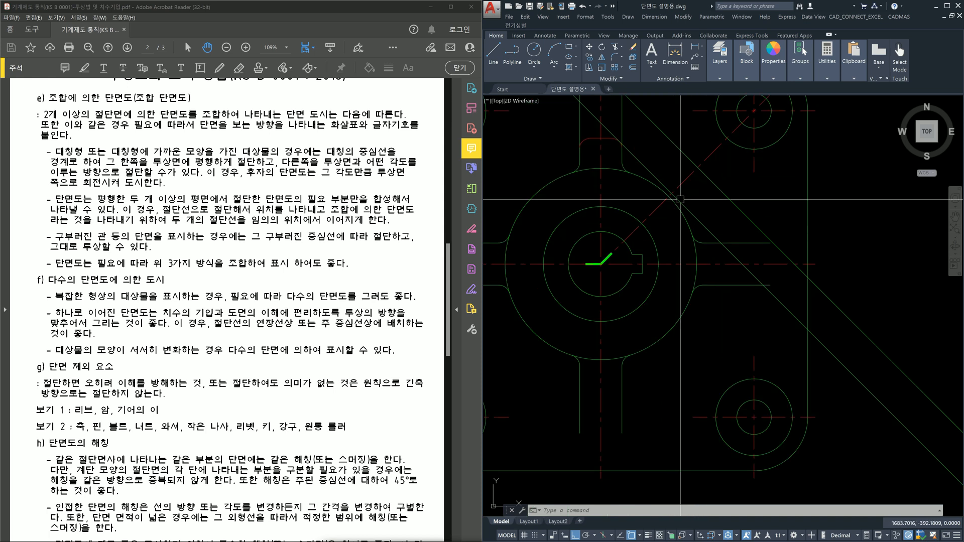
key("Escape")
key("Escape")
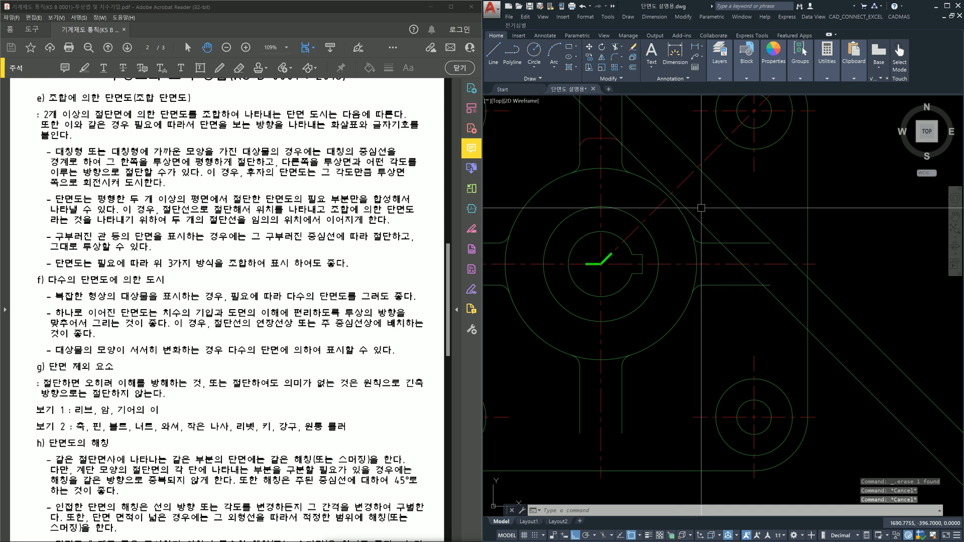
key("Escape")
left_click(698, 221)
key("Delete")
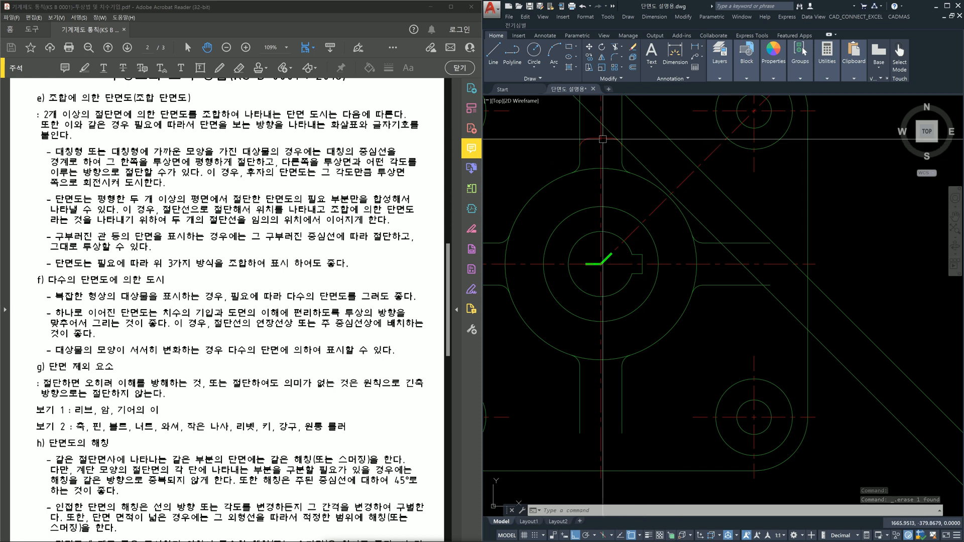
left_click(641, 163)
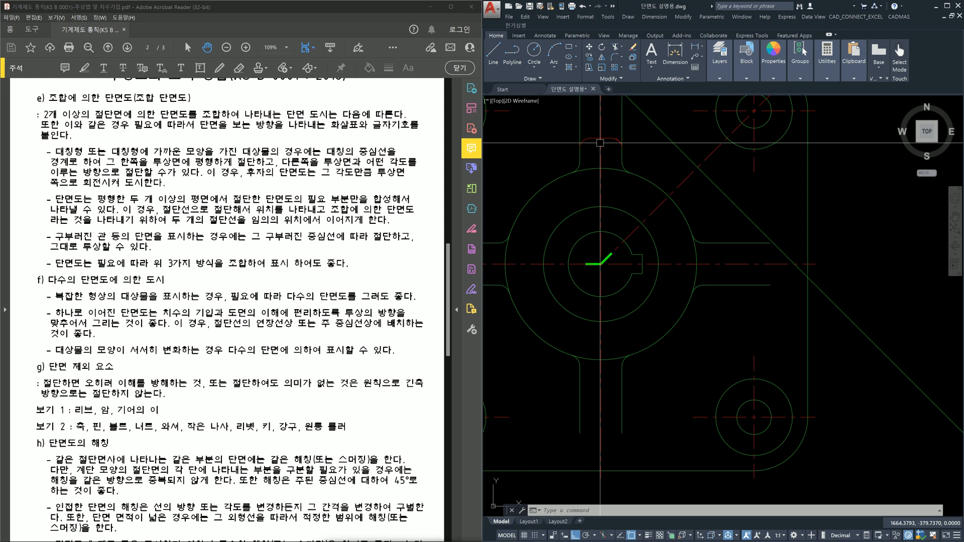
Examine the ribs in the hatched section view against the cutting line and ribs in the top view.
scroll(602, 143, "down", 5)
scroll(666, 383, "up", 8)
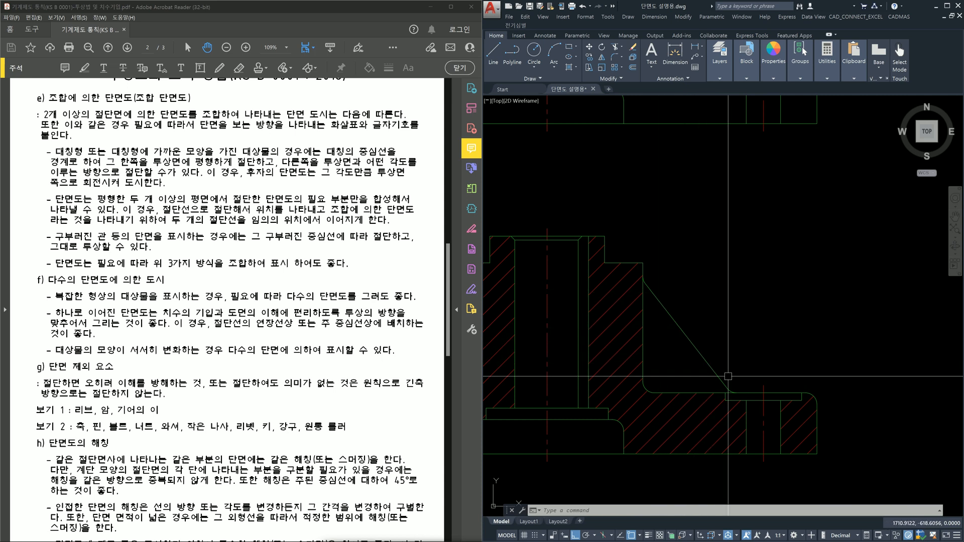
middle_click_drag(604, 318, 724, 328)
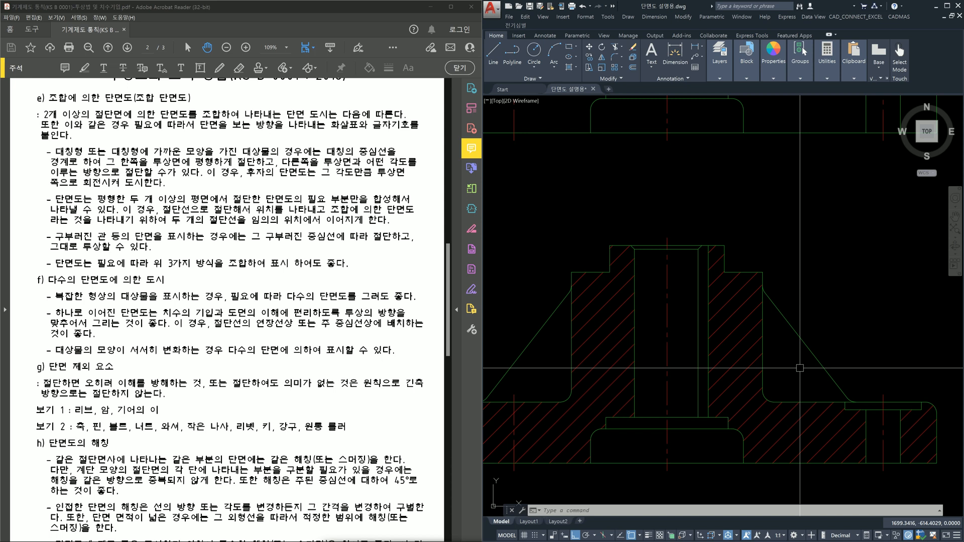
scroll(799, 368, "down", 4)
scroll(733, 201, "up", 4)
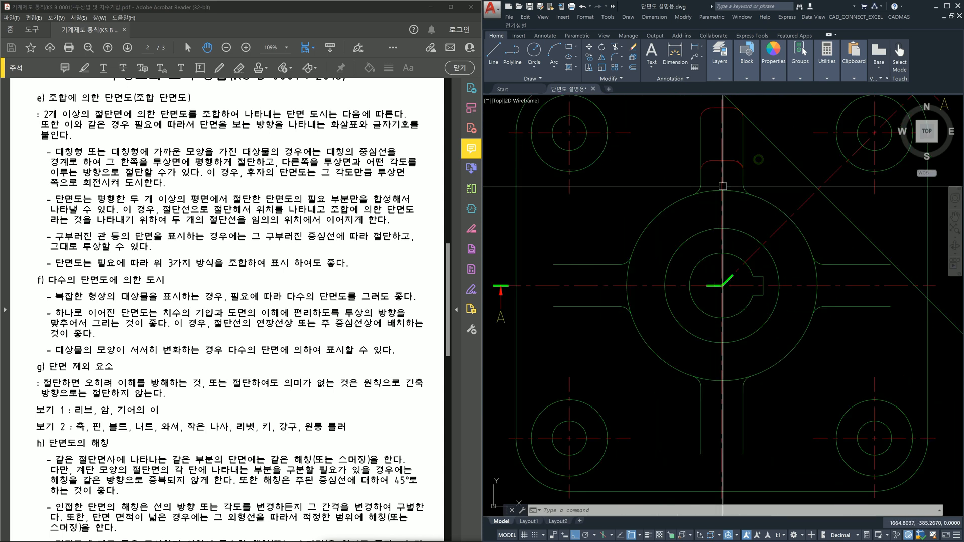
Draw a circle centred on the hub in the top view through the top edge of the lower red rib section.
type("c")
key("Return")
left_click(723, 282)
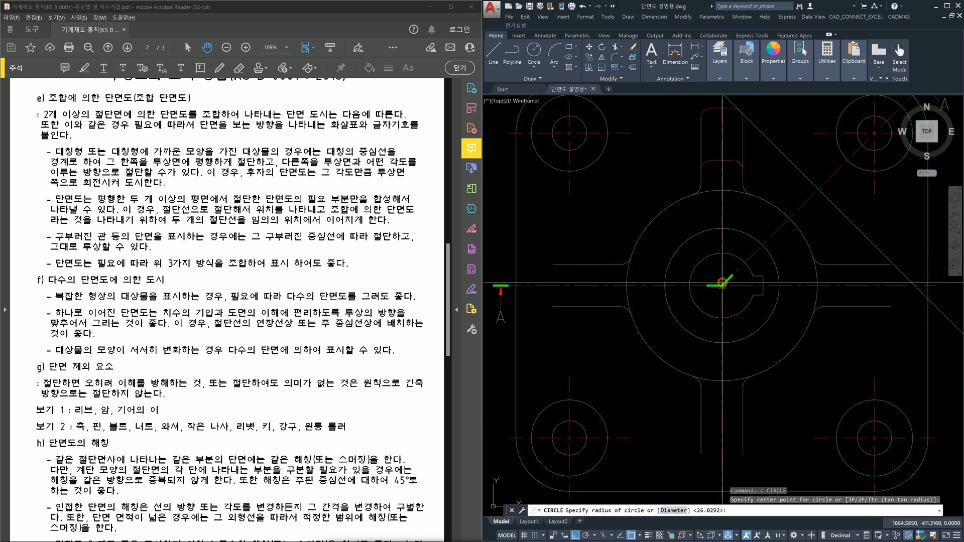
key("Escape")
Draw a vertical construction line through the left quadrant of the new outer circle, projecting down through the front section view.
middle_click_drag(852, 292, 828, 216)
type("xl")
key("Return")
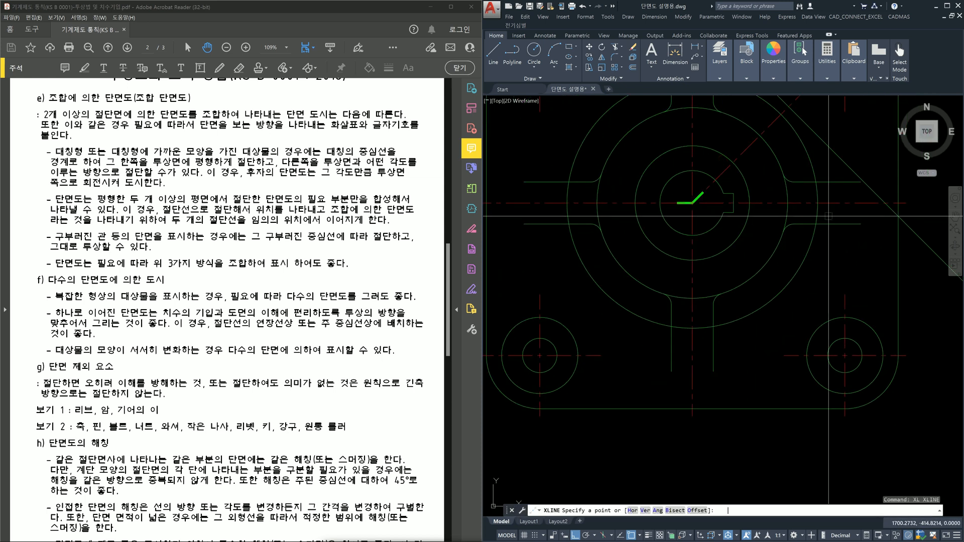
left_click(570, 201)
scroll(579, 286, "down", 2)
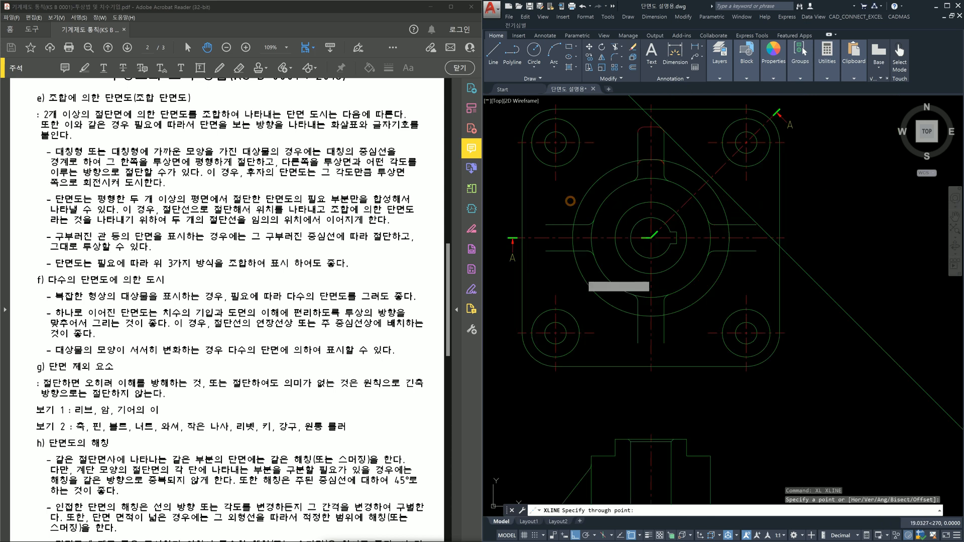
left_click(599, 396)
key("Escape")
middle_click_drag(604, 404, 604, 296)
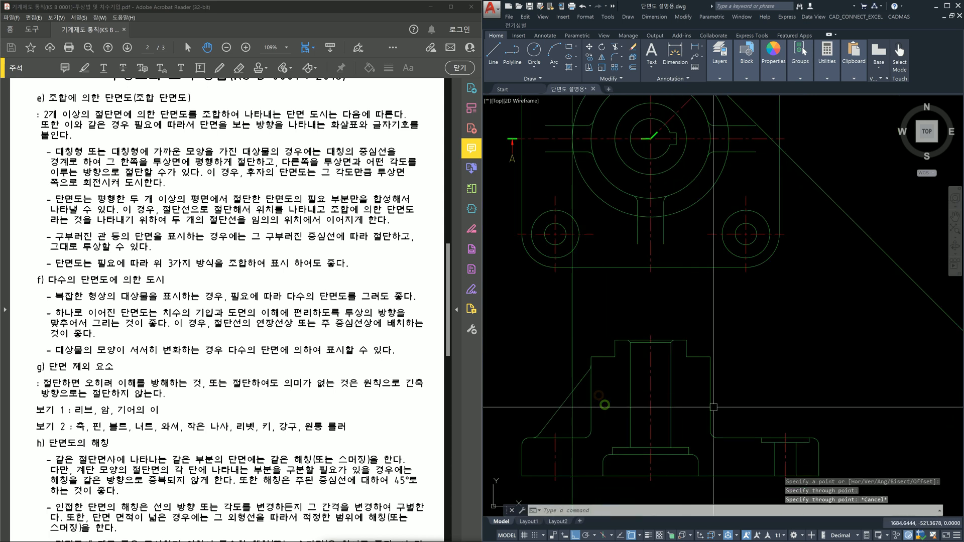
Draw a horizontal construction line through the point where the vertical construction line crosses the sloped left rib edge in the section view.
left_click(720, 402)
middle_click_drag(720, 402, 709, 489)
key("Escape")
left_click(668, 191)
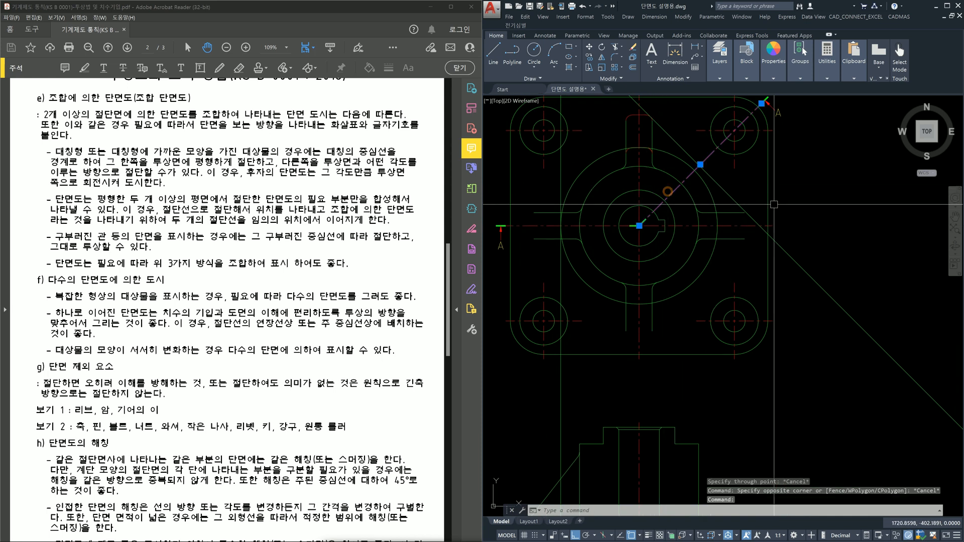
scroll(697, 383, "up", 4)
middle_click_drag(561, 338, 639, 331)
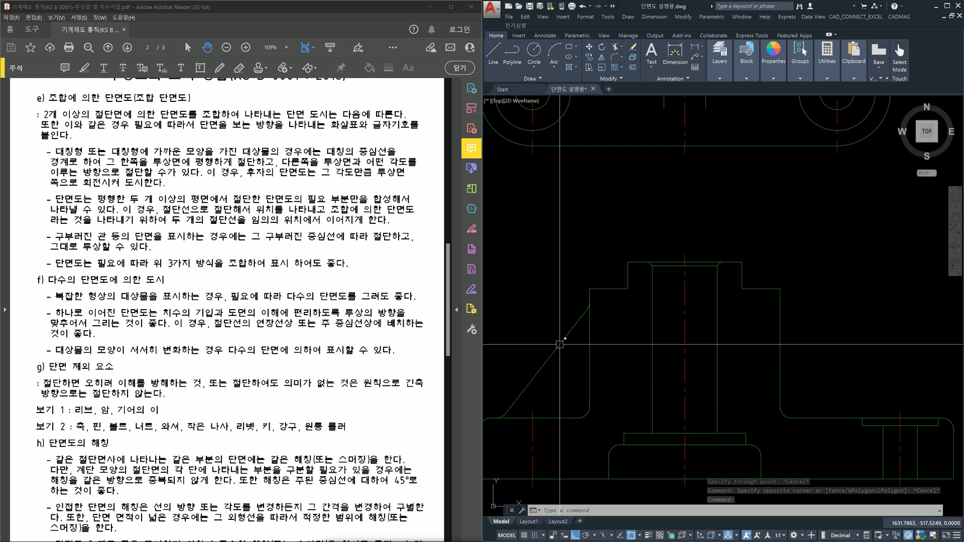
key("Escape")
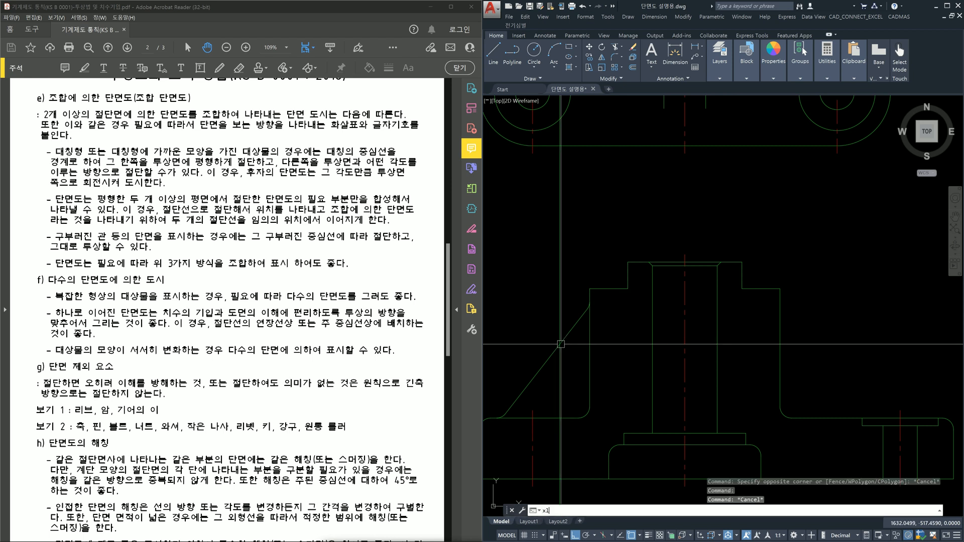
key("Return")
left_click(561, 345)
left_click(845, 353)
key("Escape")
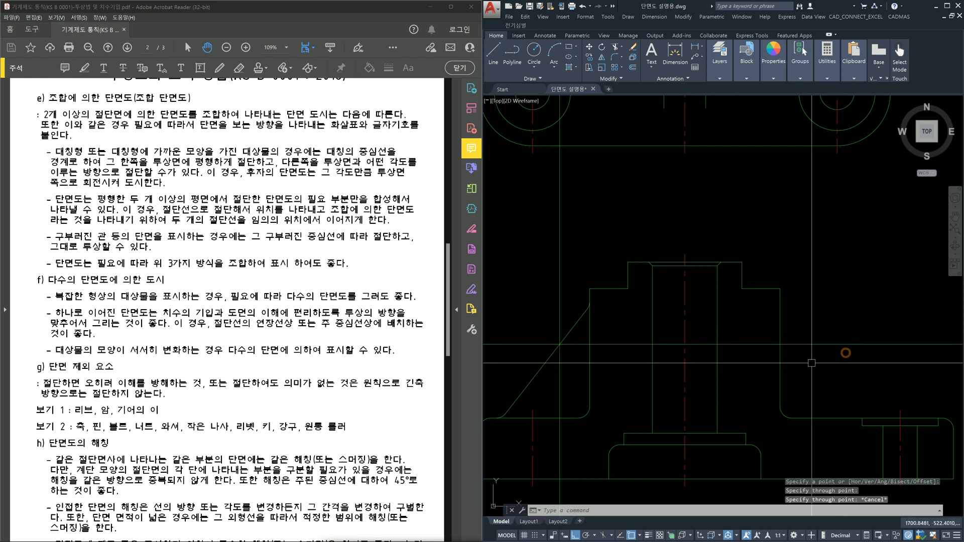
Draw a circle centred on the hub through the crossing of the diagonal construction line and the inclined cutting line.
scroll(583, 344, "up", 3)
scroll(819, 263, "down", 5)
middle_click_drag(818, 262, 814, 294)
scroll(779, 119, "up", 2)
key("Escape")
middle_click_drag(779, 120, 752, 159)
scroll(752, 158, "up", 3)
scroll(802, 194, "down", 2)
middle_click_drag(877, 271, 789, 224)
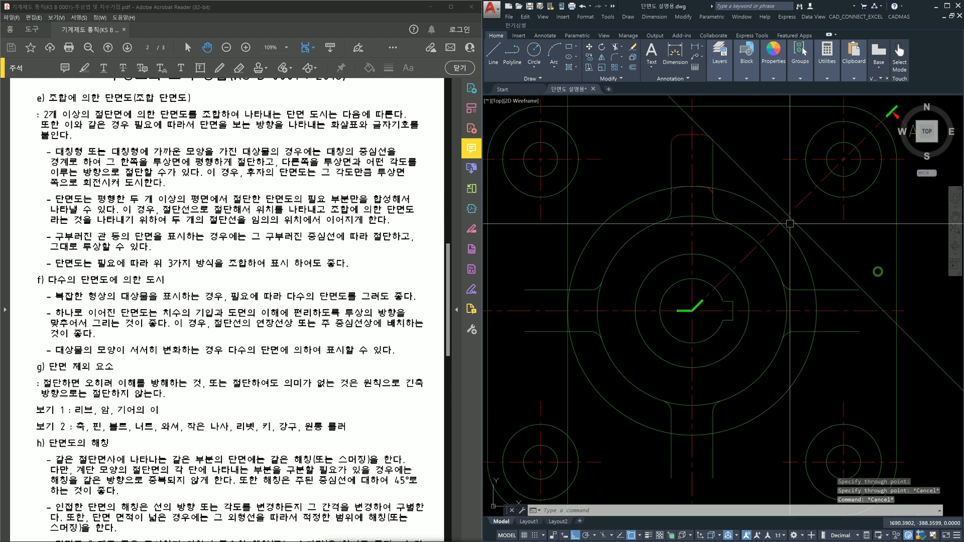
key("Escape")
key("Escape")
type("c")
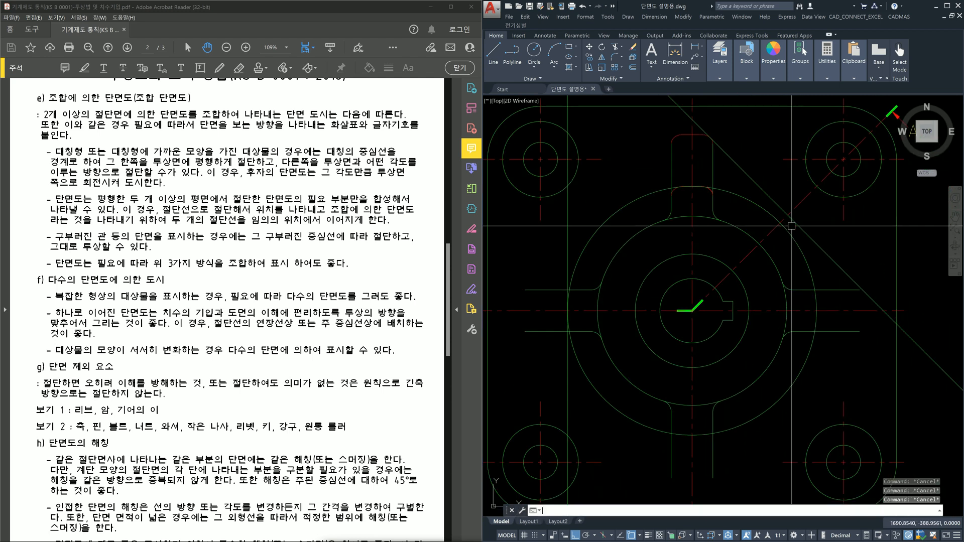
key("Return")
left_click(692, 311)
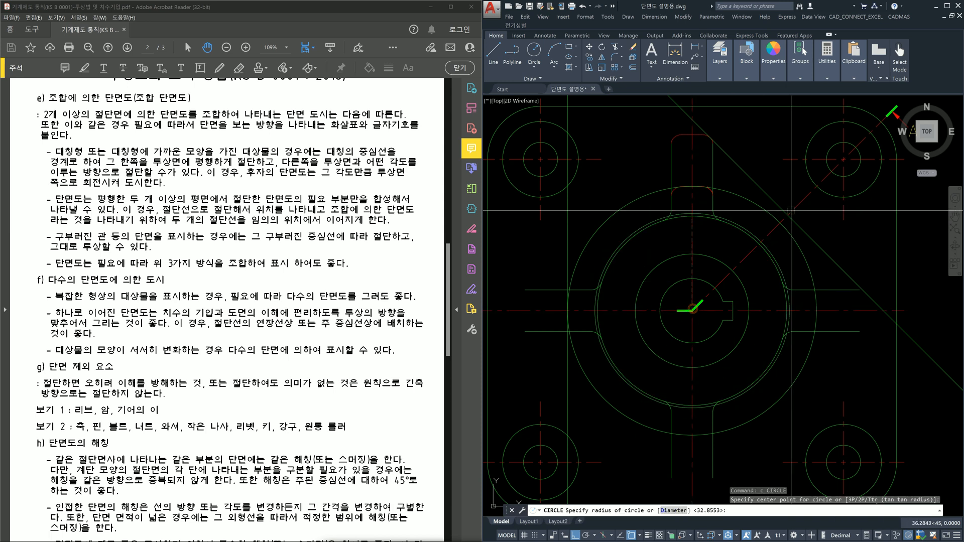
key("Escape")
key("Escape")
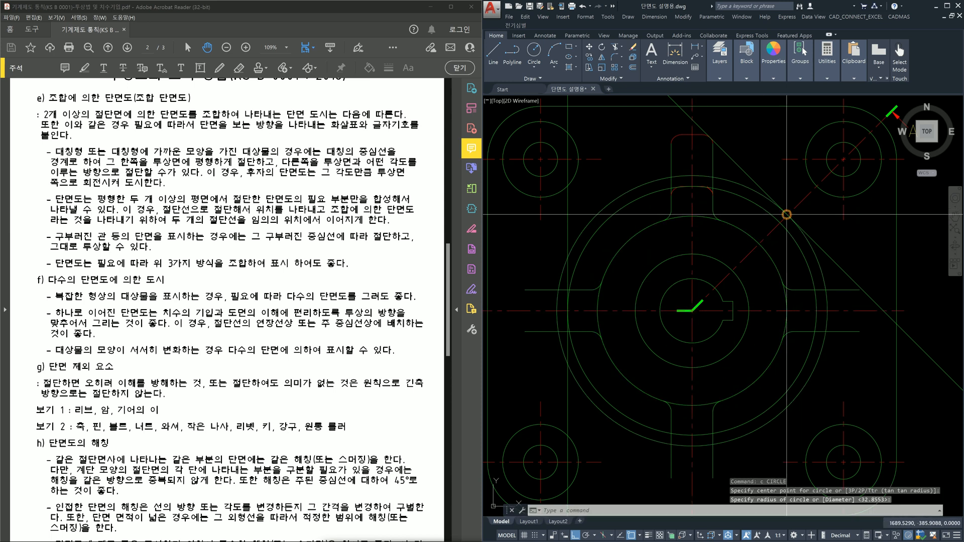
type("l")
key("Return")
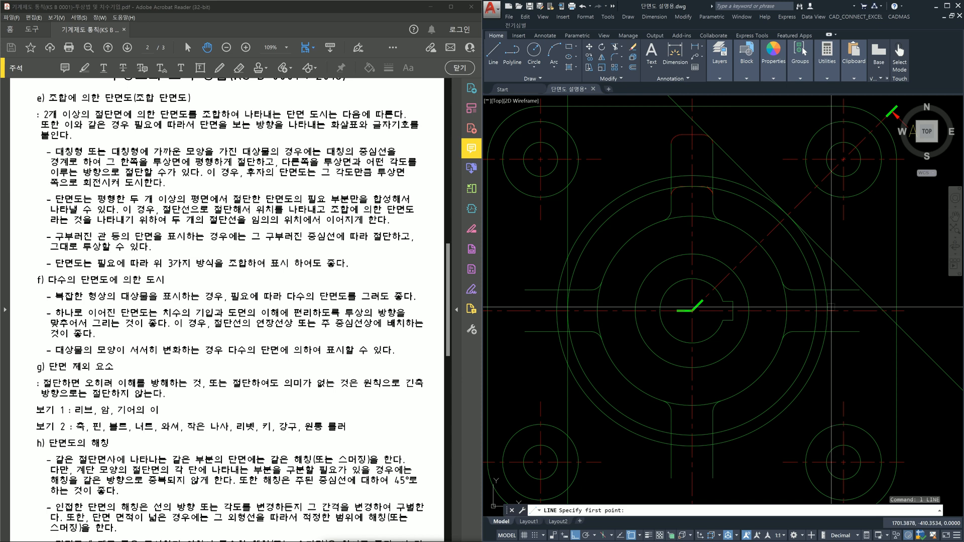
scroll(829, 308, "down", 4)
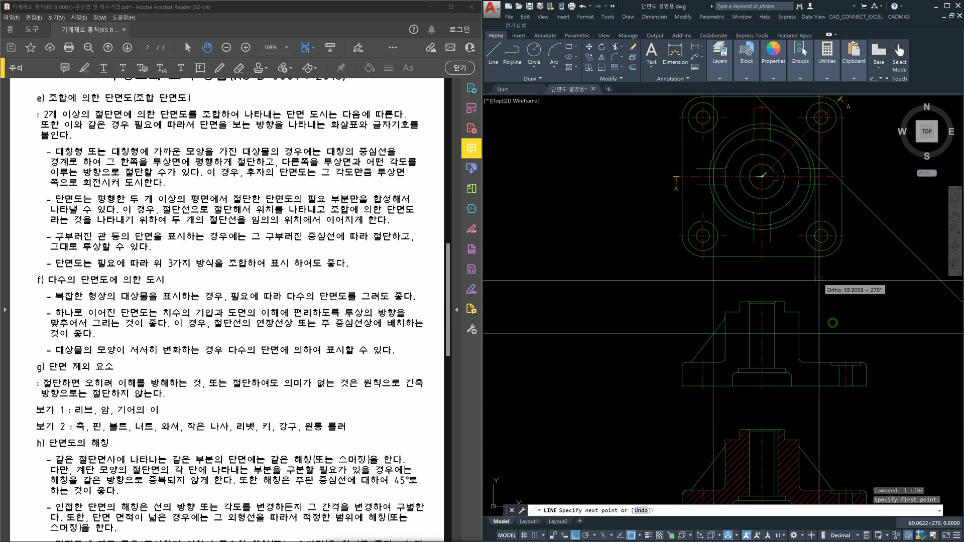
key("Escape")
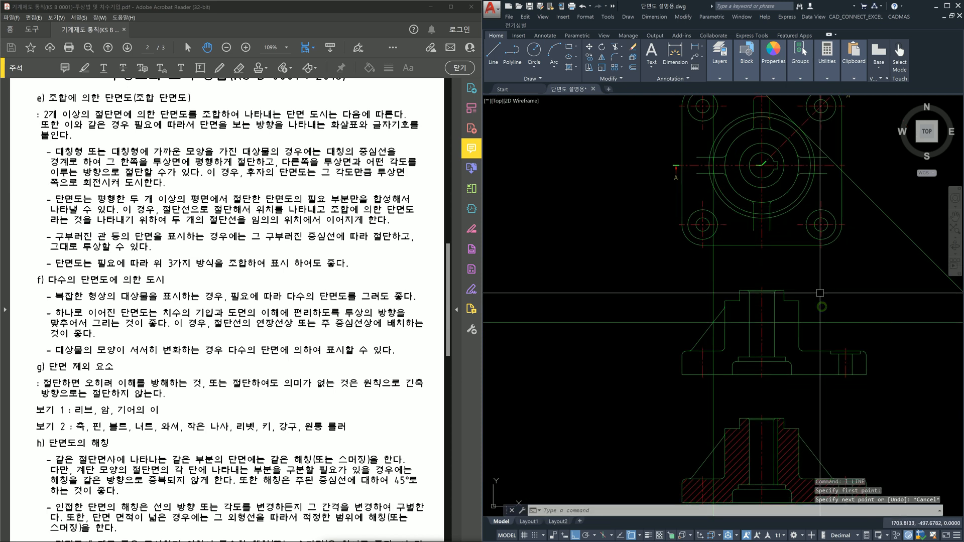
Draw a vertical construction line through the right quadrant of the largest hub circle, projecting down to the section view.
type("xl")
key("Return")
left_click(816, 167)
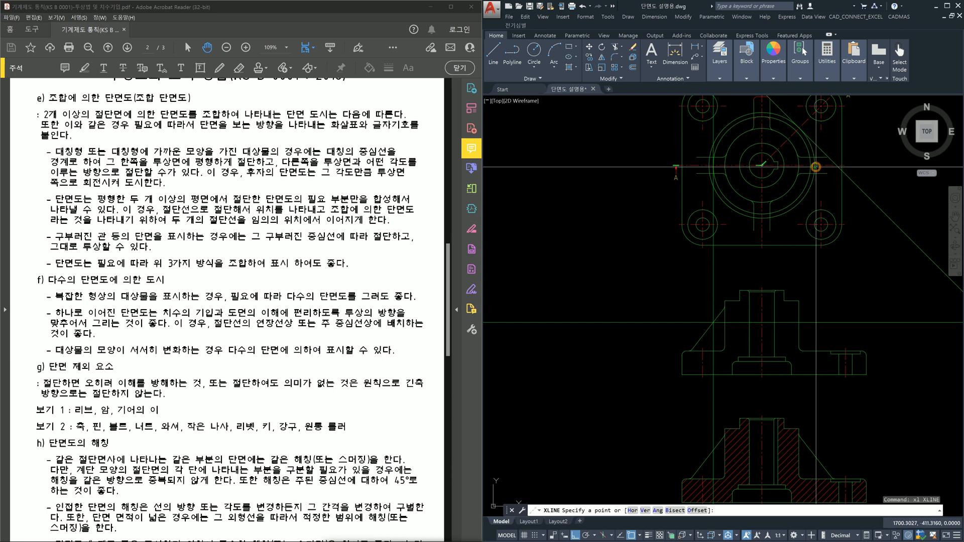
key("Escape")
scroll(819, 344, "up", 2)
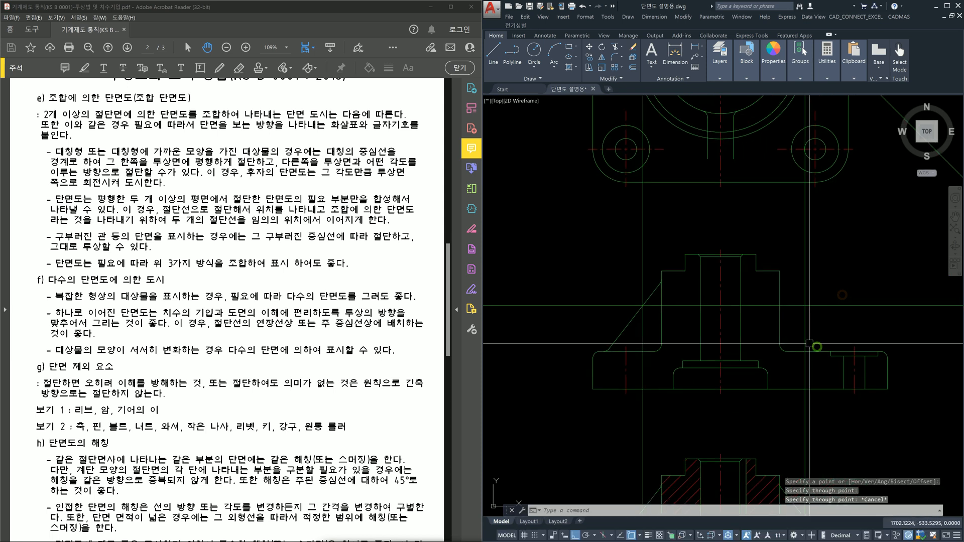
Draw the right rib's sloped line from the vertical construction line on the base's top edge to the horizontal construction line on the hub's right edge.
type("l")
key("Return")
left_click(806, 353)
scroll(780, 307, "up", 3)
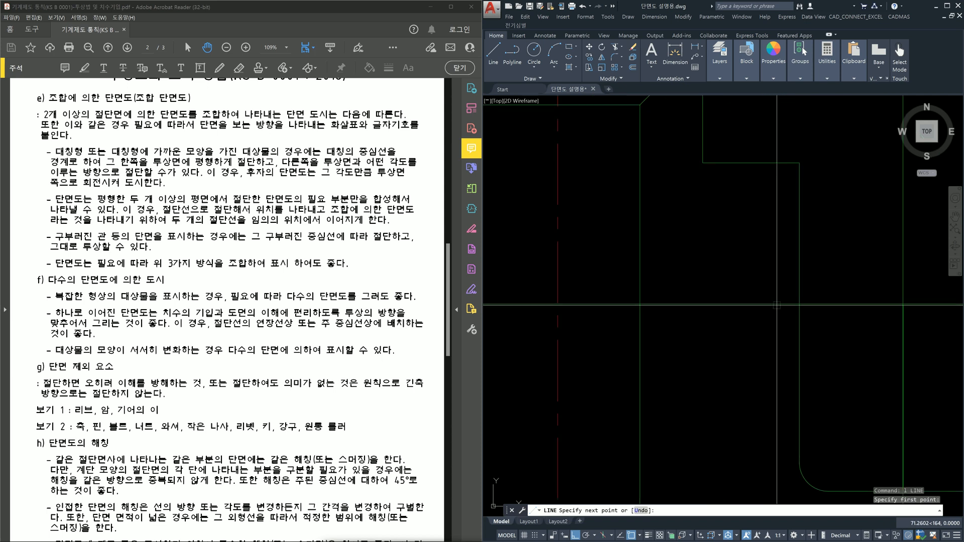
left_click(798, 304)
scroll(830, 301, "down", 4)
key("Escape")
Delete the horizontal and both vertical construction lines crossing the section view.
left_click(864, 318)
left_click(843, 297)
key("Delete")
scroll(829, 346, "down", 2)
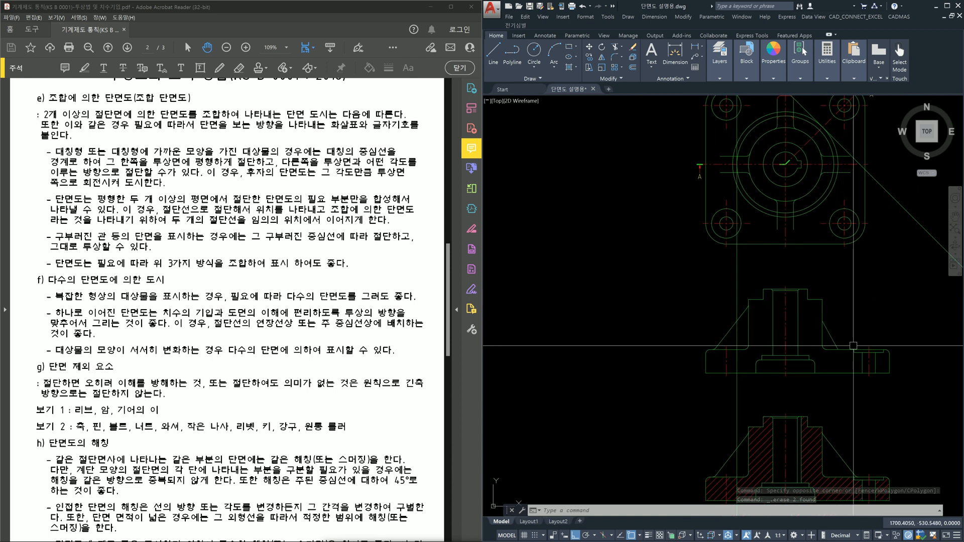
left_click(761, 272)
left_click(708, 273)
key("Delete")
Delete the diagonal construction line and the two auxiliary circles around the hub in the top view.
middle_click_drag(905, 275, 885, 297)
left_click(900, 294)
left_click(868, 207)
key("Delete")
left_click(813, 159)
key("Delete")
left_click(809, 161)
key("Delete")
middle_click_drag(831, 375, 811, 345)
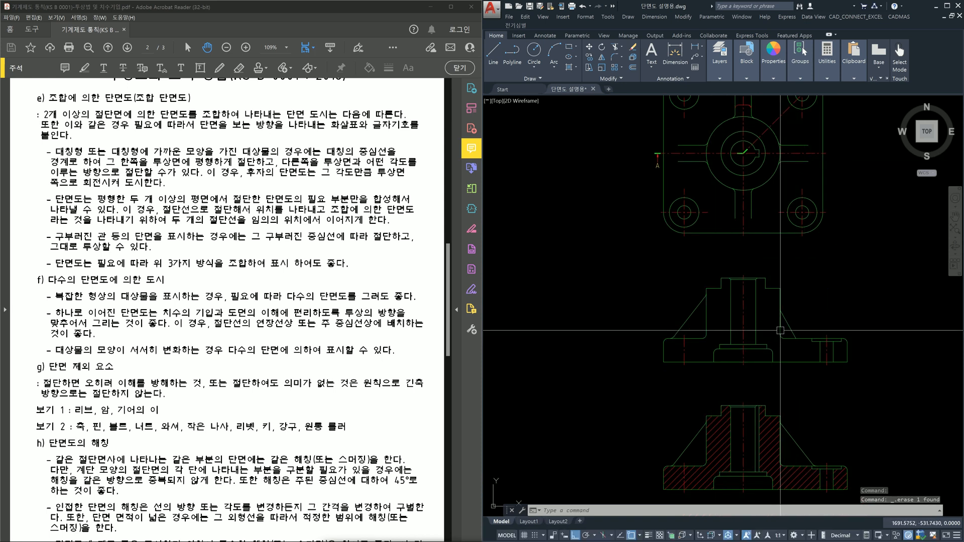
Hatch the cut hub and base regions of the upper section view, leaving both ribs and the holes unhatched.
type("h")
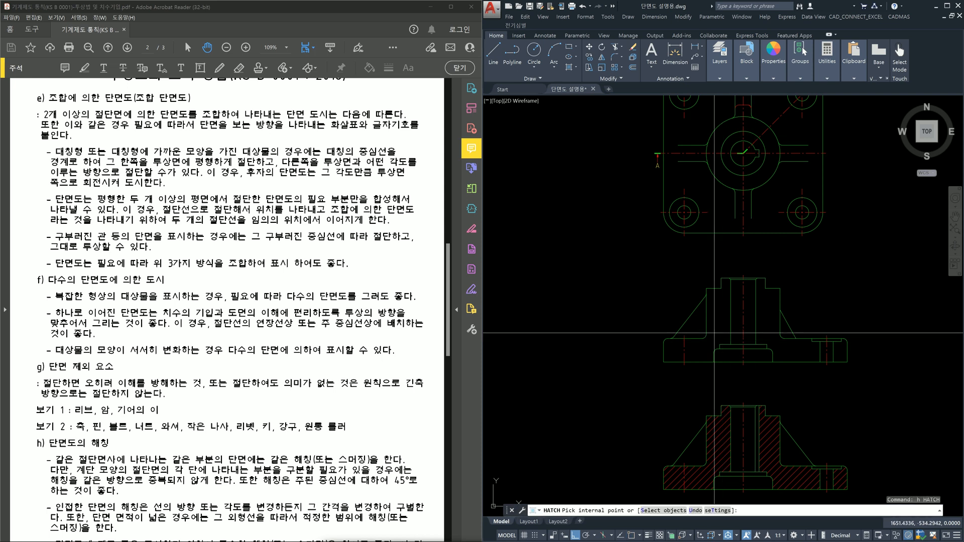
key("Return")
scroll(681, 355, "up", 2)
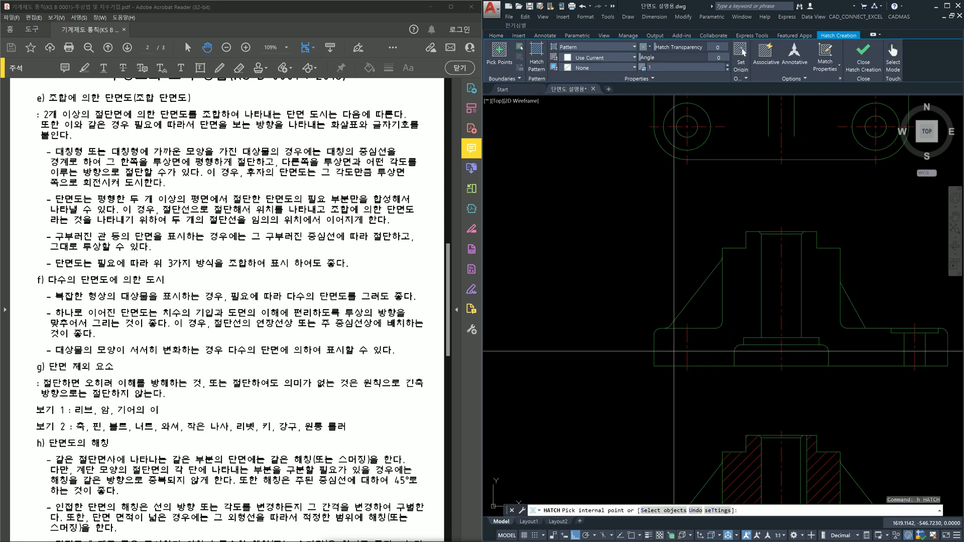
left_click(724, 350)
left_click(821, 299)
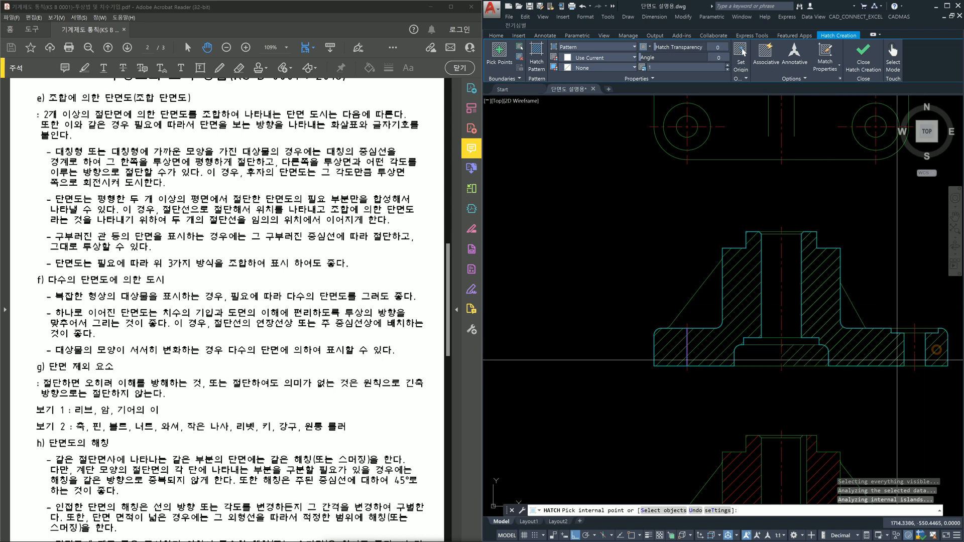
key("Return")
Match the new hatch's properties to the red hatch of the lower section view.
type("ma")
key("Return")
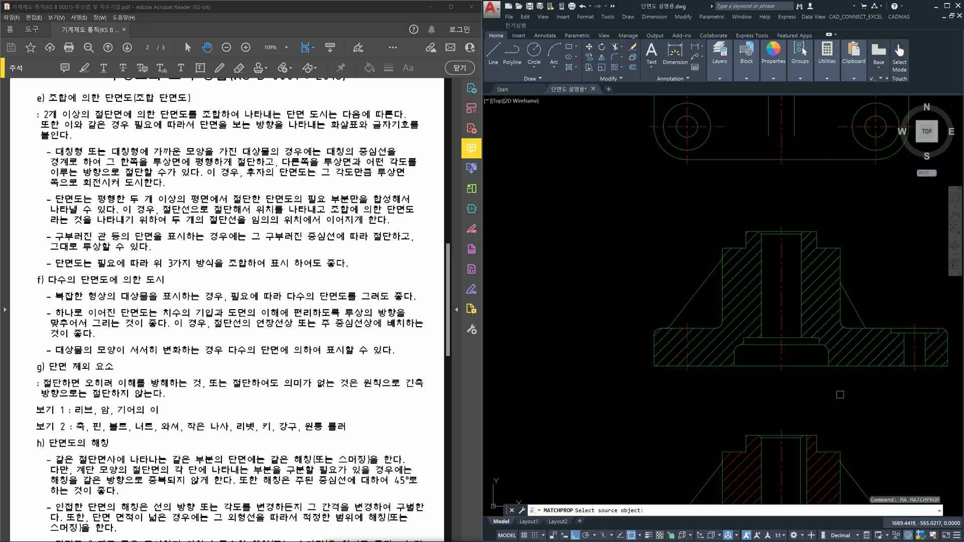
left_click(826, 462)
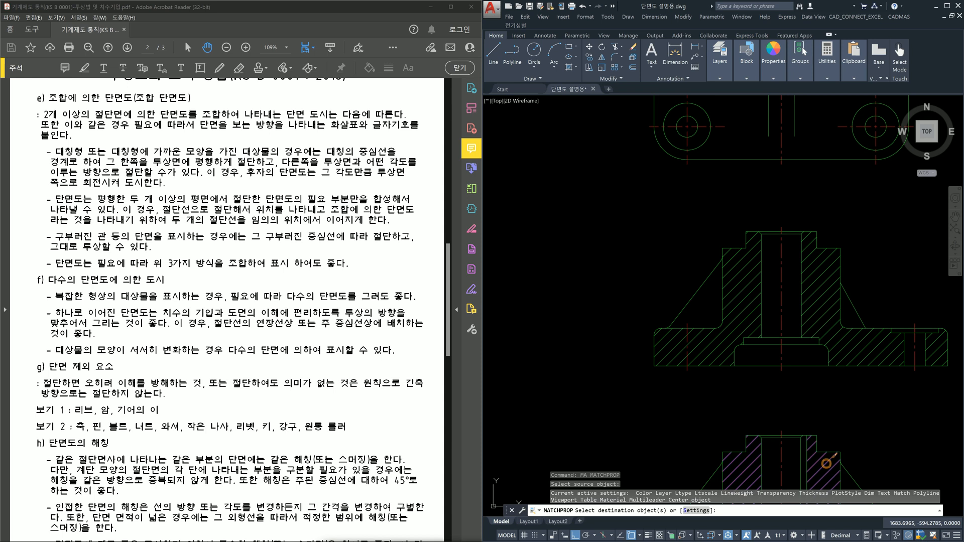
left_click(842, 356)
key("Escape")
Compare the two hatched section views with each other and with the cutting line A-A in the top view.
scroll(746, 353, "down", 4)
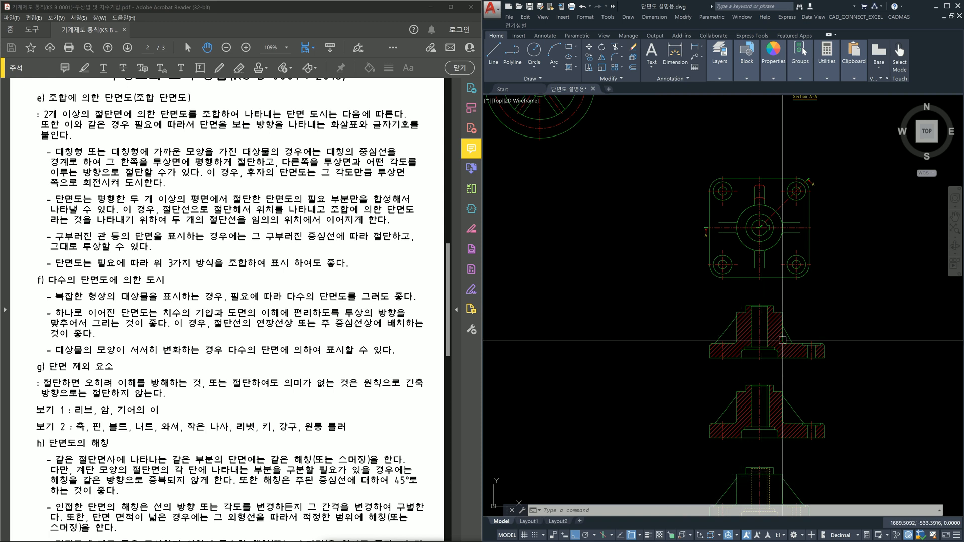
scroll(736, 199, "up", 2)
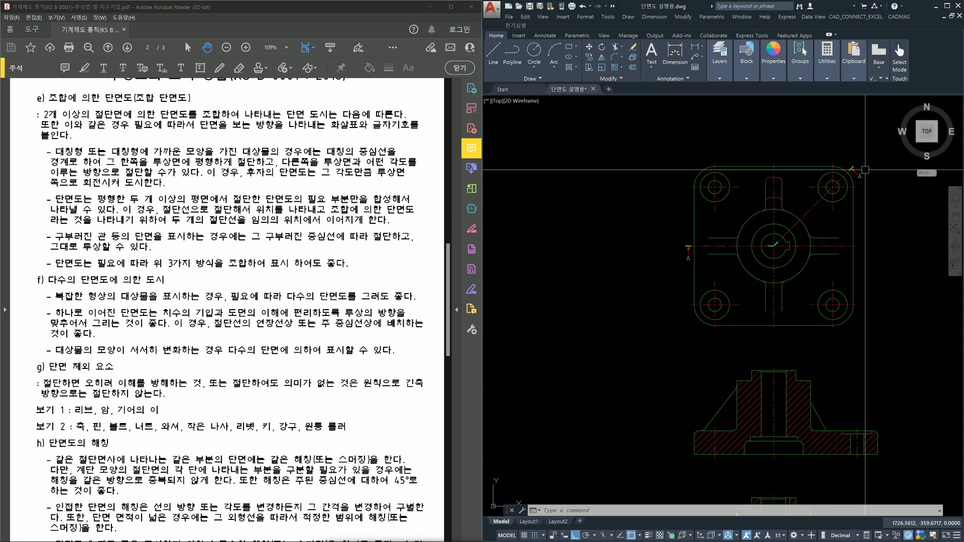
middle_click_drag(868, 172, 860, 111)
mouse_move(774, 421)
middle_mouse_down()
mouse_move(731, 310)
mouse_move(687, 317)
middle_mouse_up()
left_click(622, 216)
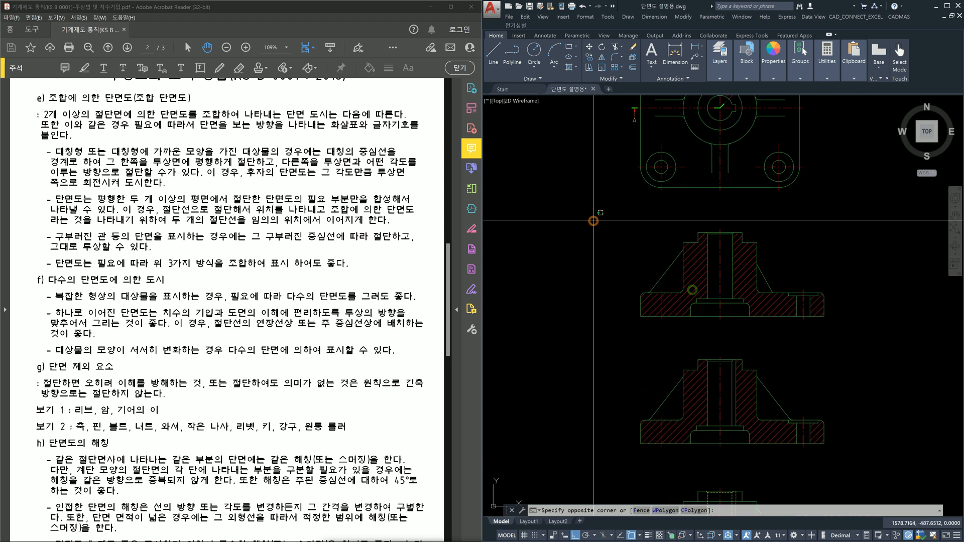
left_click(838, 331)
left_click(620, 346)
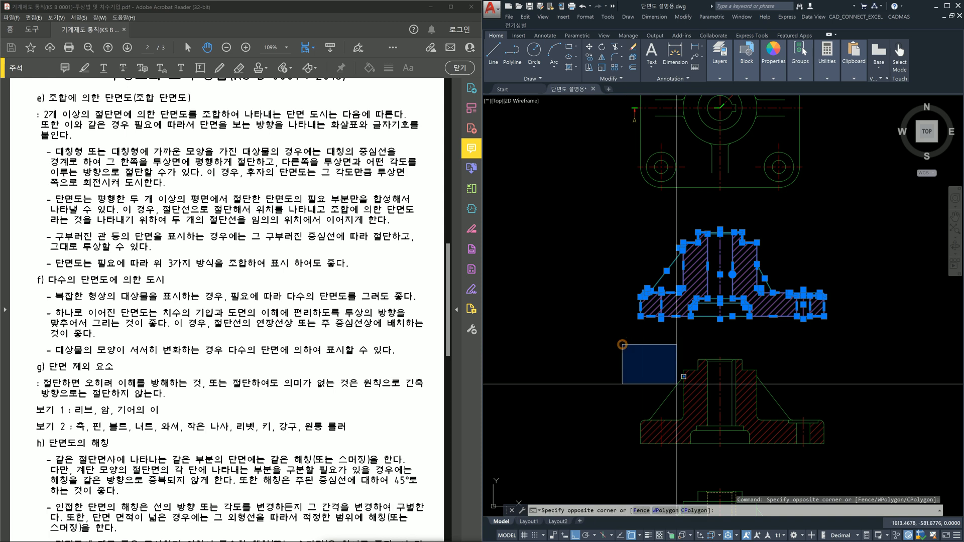
left_click(855, 464)
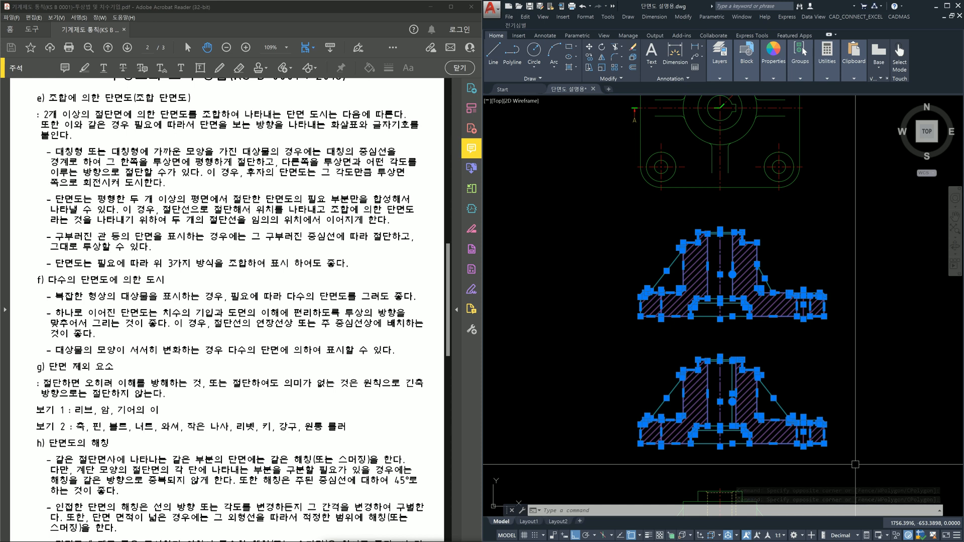
key("Escape")
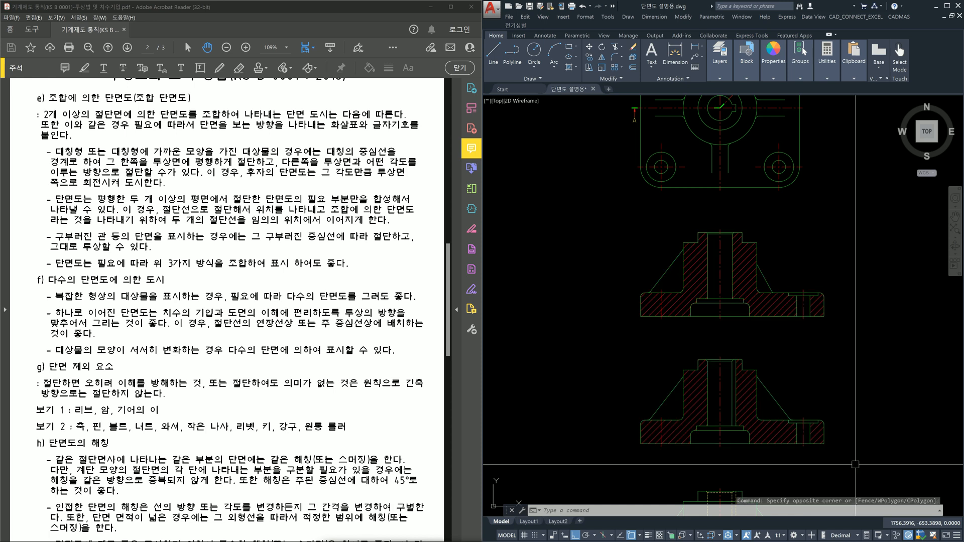
Examine the ribs in the upper hatched section against the top view, the lower section and the unsectioned front view.
middle_click_drag(784, 450, 776, 437)
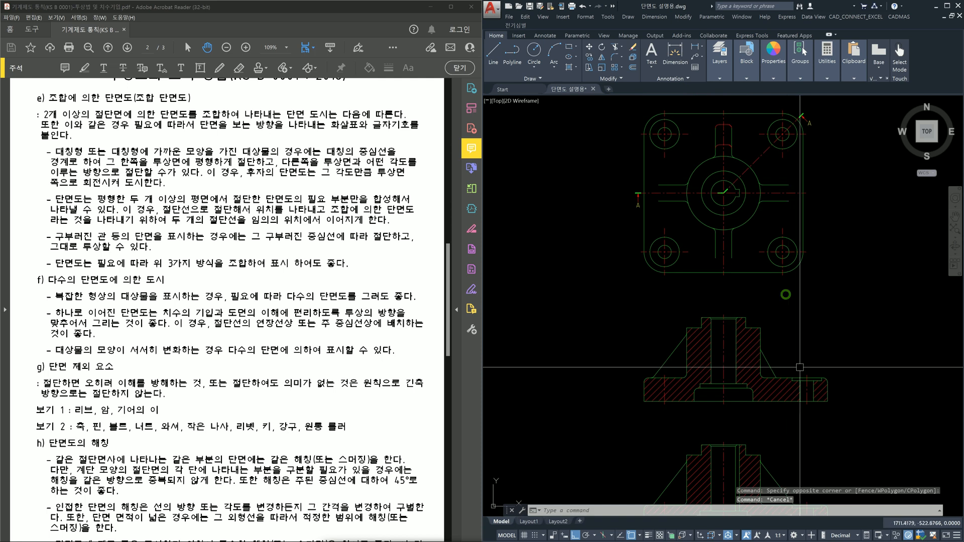
middle_click_drag(771, 353, 778, 322)
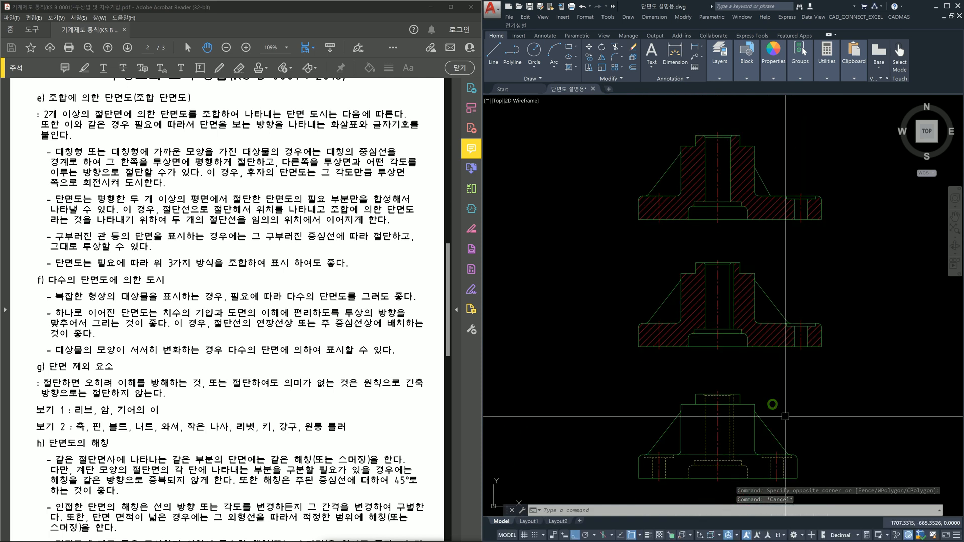
middle_click_drag(753, 211, 755, 374)
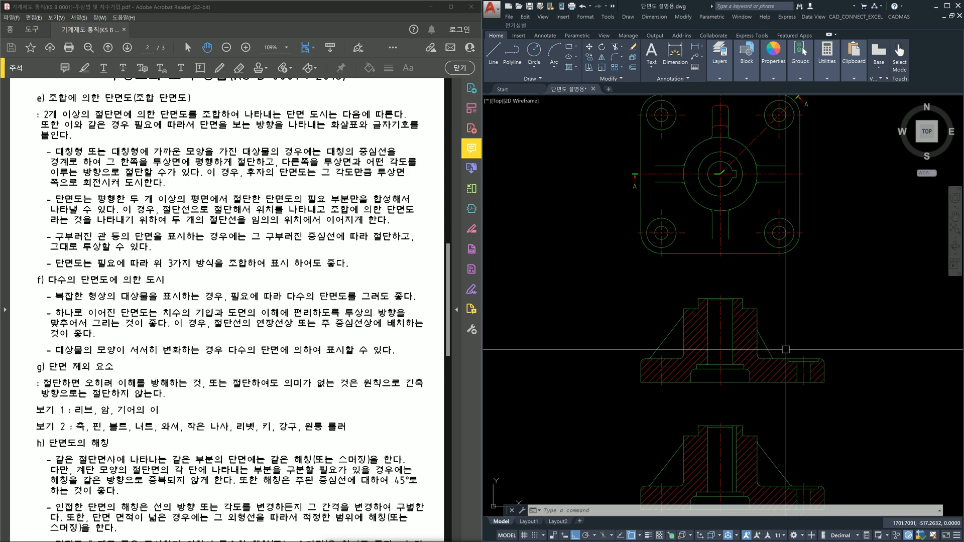
left_click(851, 396)
left_click(590, 275)
scroll(766, 330, "up", 3)
key("Escape")
scroll(766, 329, "down", 4)
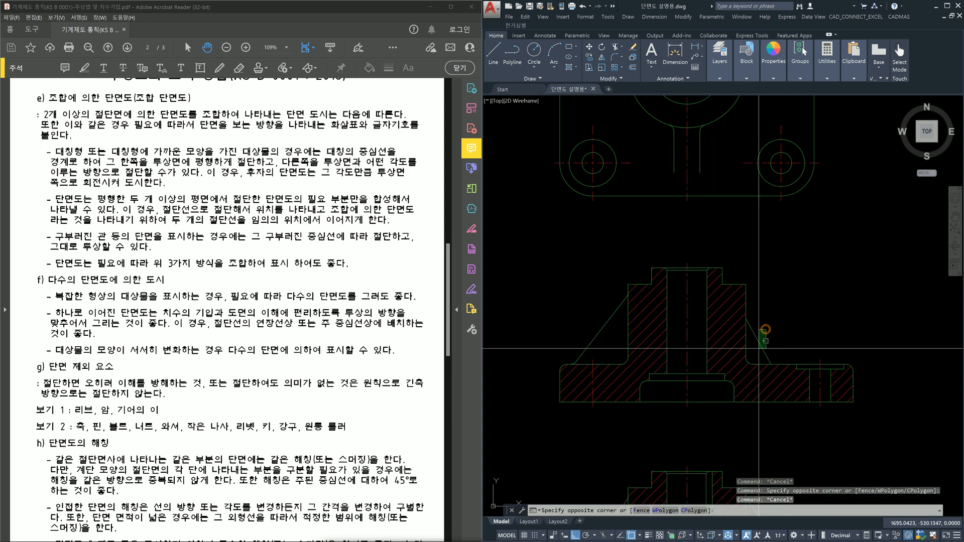
Add a horizontal linear dimension across the counterbore of the right-hand bolt hole in the lower hatched section view.
scroll(793, 335, "up", 8)
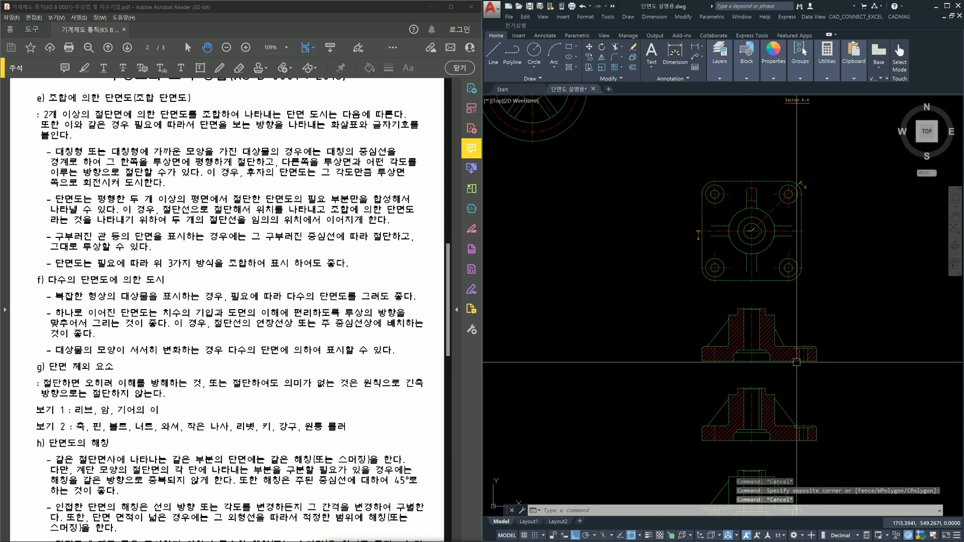
middle_click_drag(879, 377, 795, 372)
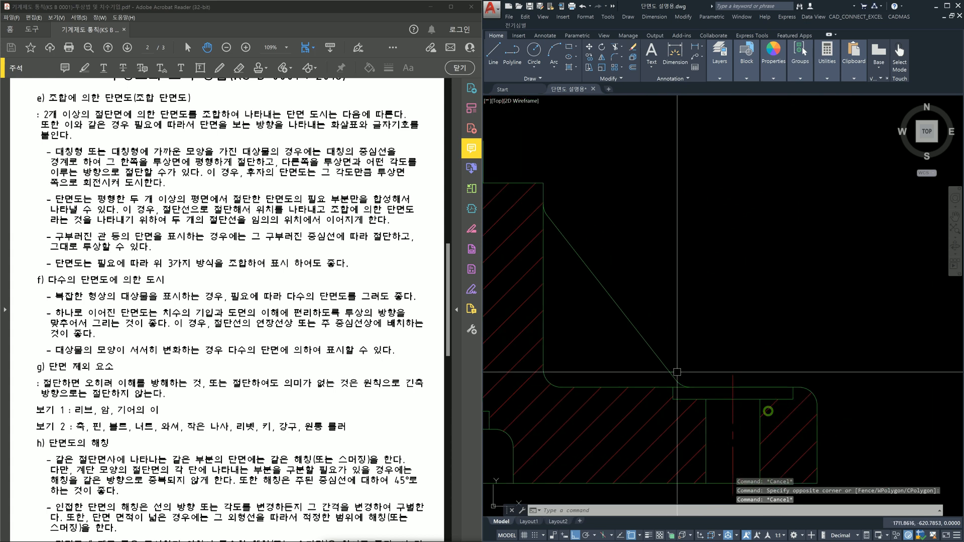
type("dli")
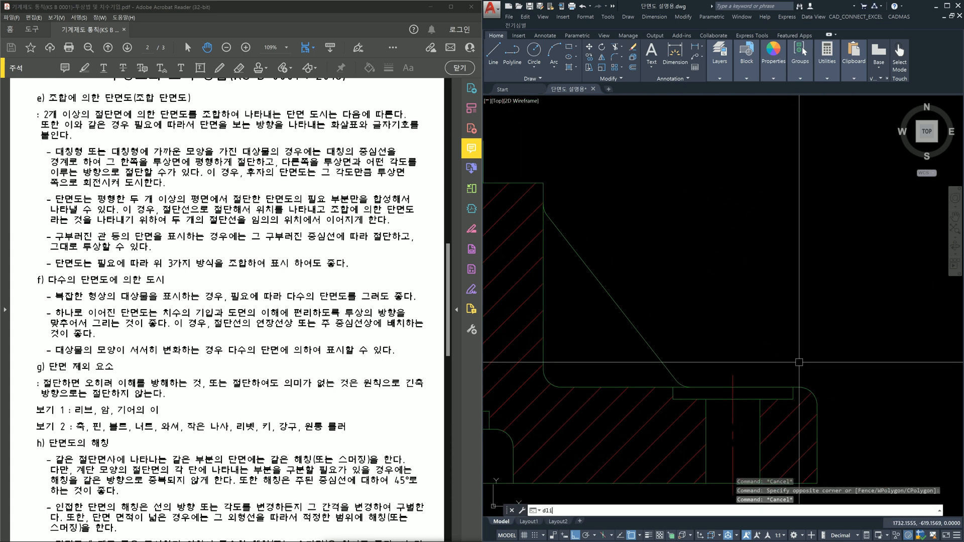
key("Return")
scroll(653, 361, "up", 4)
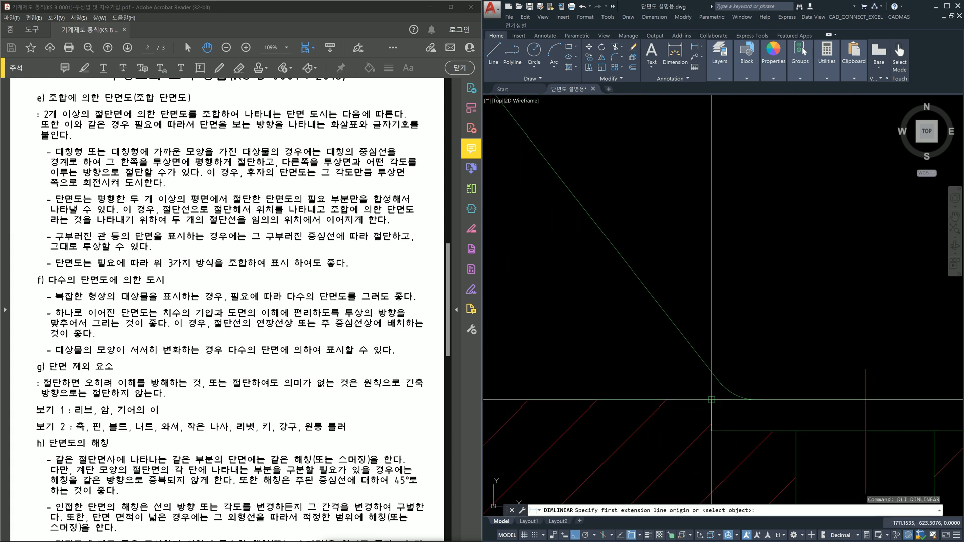
left_click(730, 400)
scroll(753, 391, "down", 2)
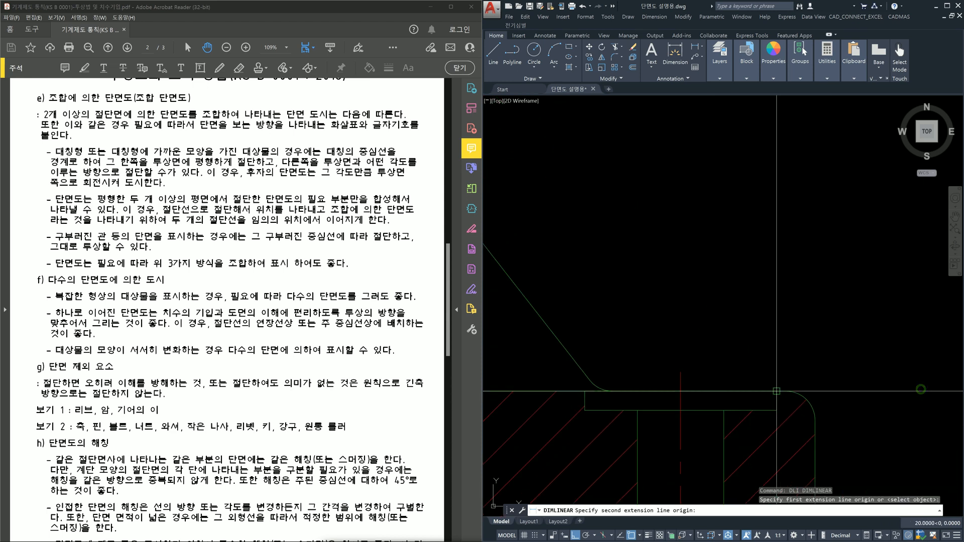
left_click(778, 388)
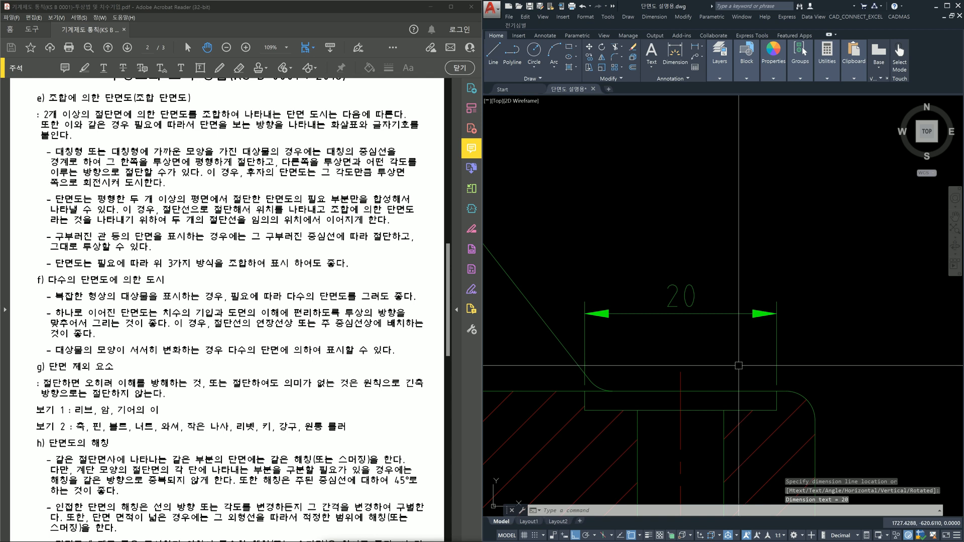
Add a horizontal linear dimension across the hidden counterbore of the right-hand bolt hole in the unsectioned front view.
scroll(675, 377, "down", 3)
scroll(691, 405, "down", 3)
scroll(641, 383, "up", 3)
mouse_move(692, 409)
middle_mouse_down()
mouse_move(662, 306)
mouse_move(665, 363)
middle_mouse_up()
scroll(642, 383, "up", 2)
key("Return")
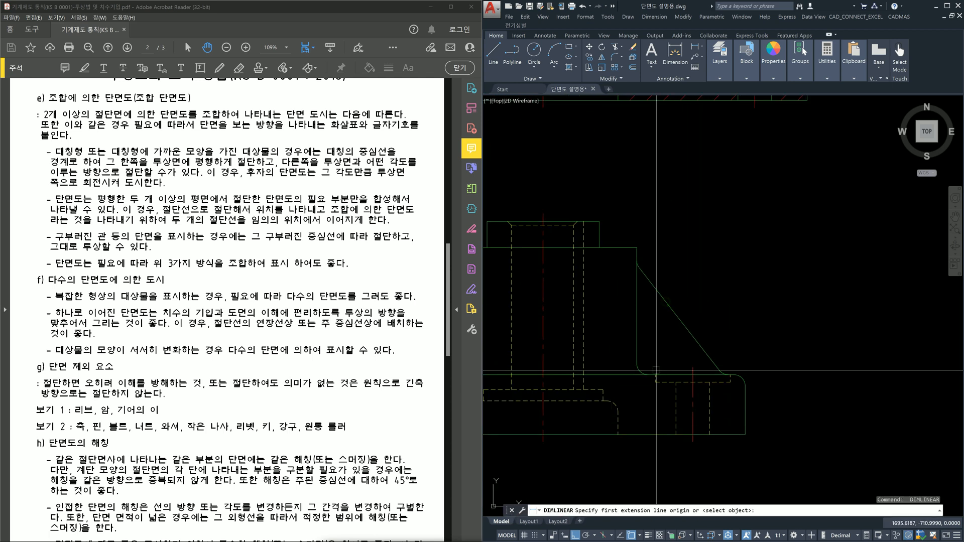
left_click(723, 372)
scroll(723, 371, "up", 5)
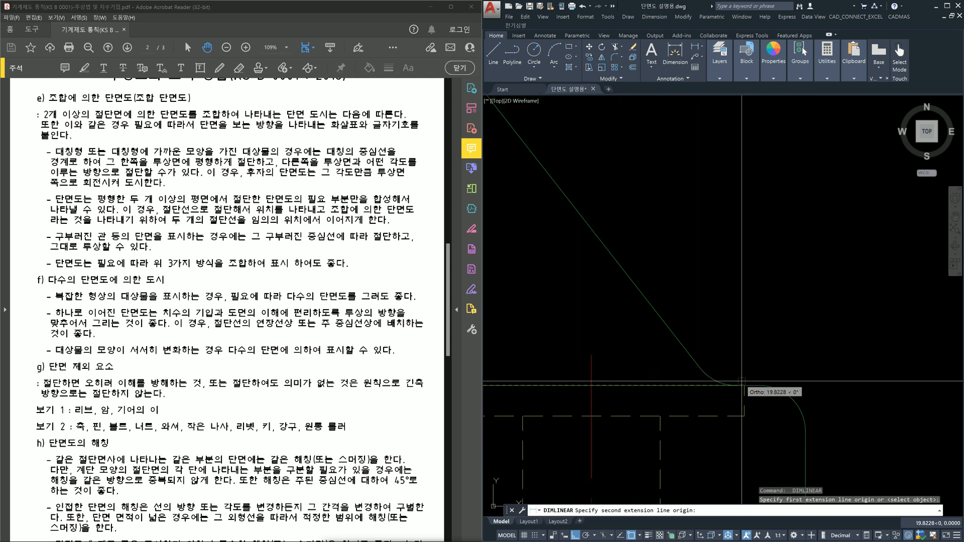
left_click(743, 384)
scroll(730, 316, "down", 3)
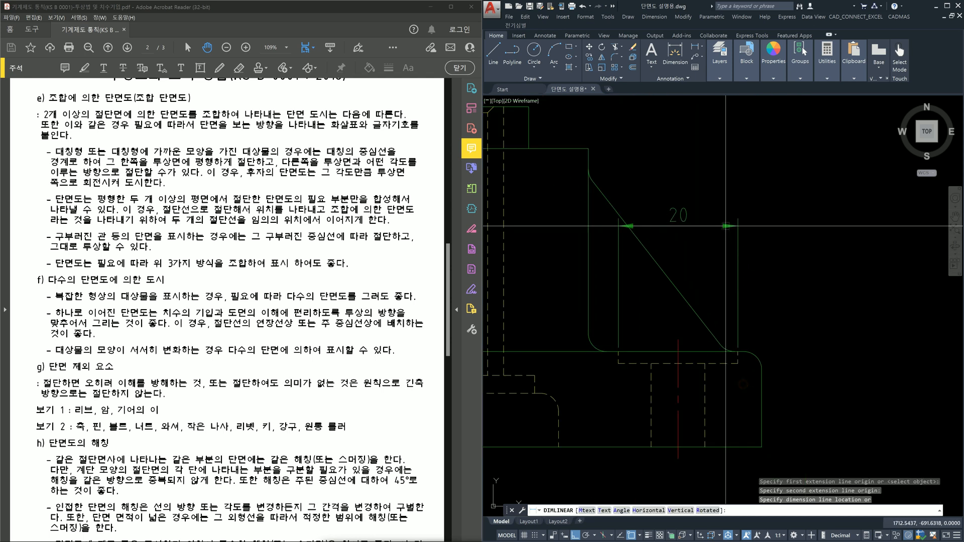
left_click(727, 182)
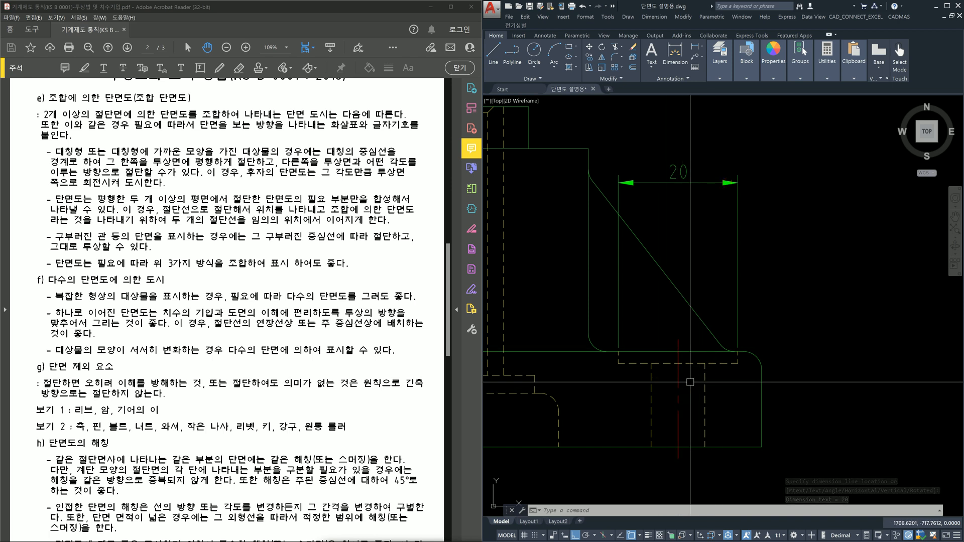
Stretch the front view's counterbore dimension line downward so it sits closer to the base, crossing the rib's sloped edge.
scroll(690, 382, "down", 4)
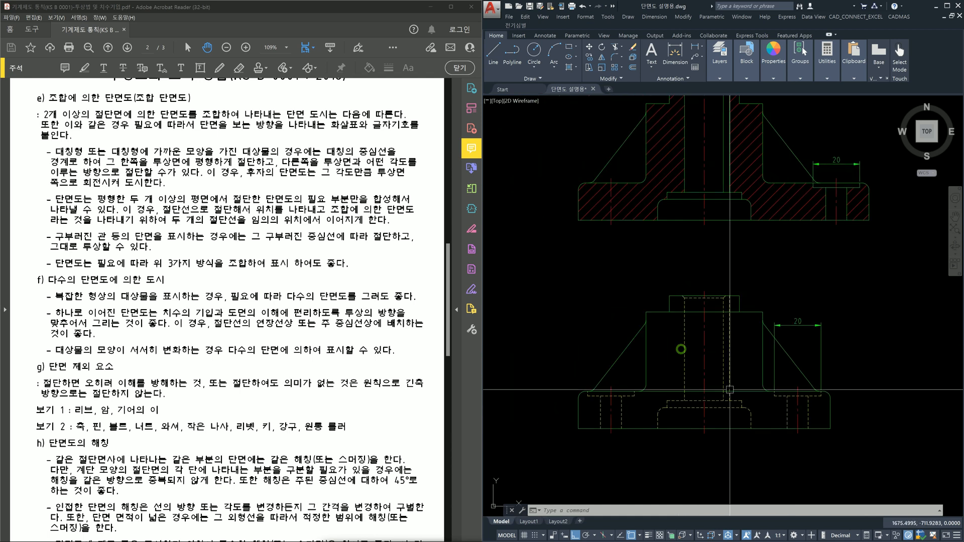
scroll(856, 410, "up", 2)
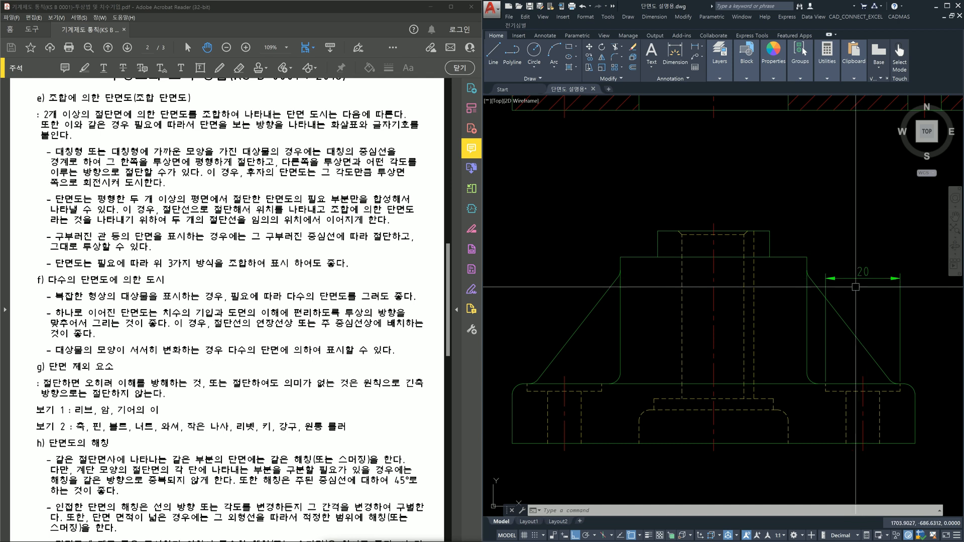
scroll(855, 287, "down", 2)
middle_click_drag(855, 286, 768, 409)
scroll(798, 271, "up", 3)
scroll(767, 286, "down", 4)
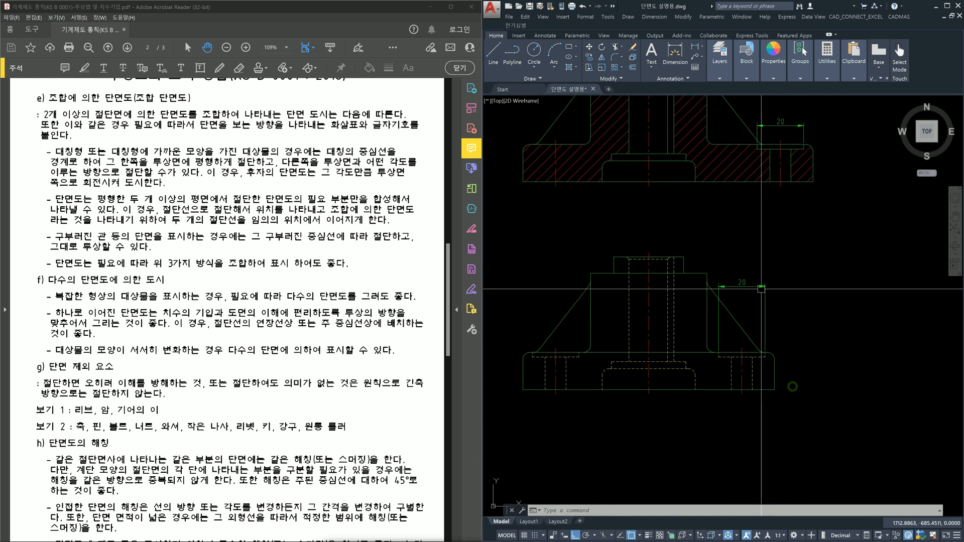
scroll(759, 313, "up", 4)
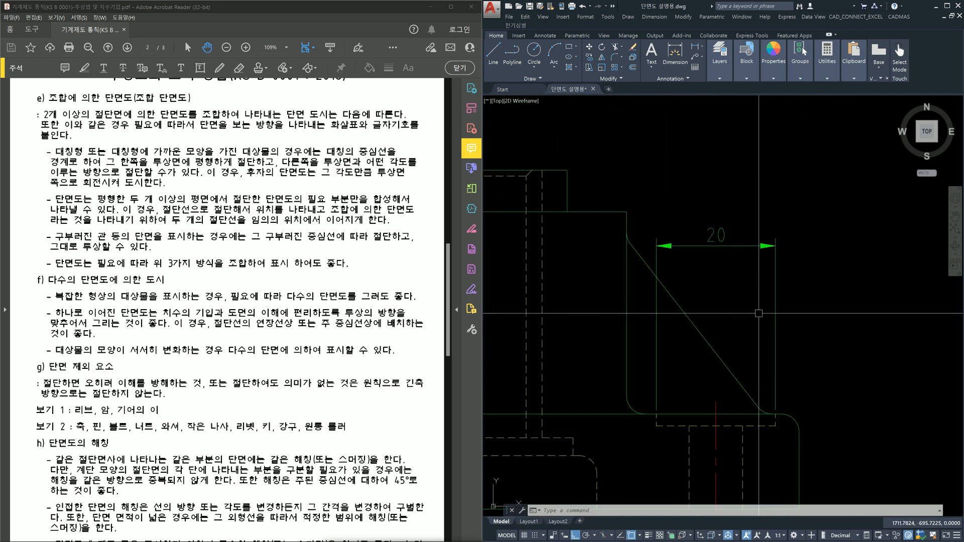
type("s")
key("Return")
left_click(804, 261)
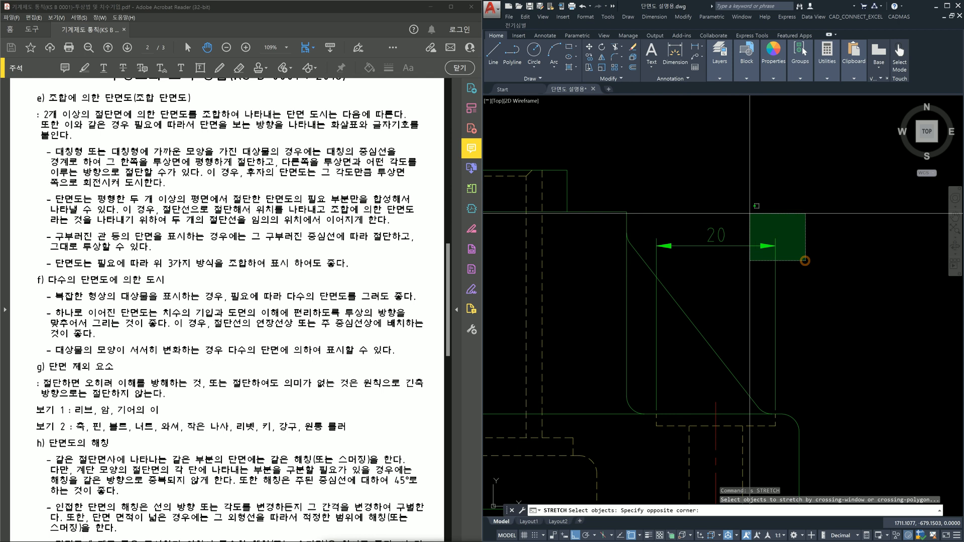
left_click(746, 210)
key("Return")
left_click(820, 211)
left_click(840, 289)
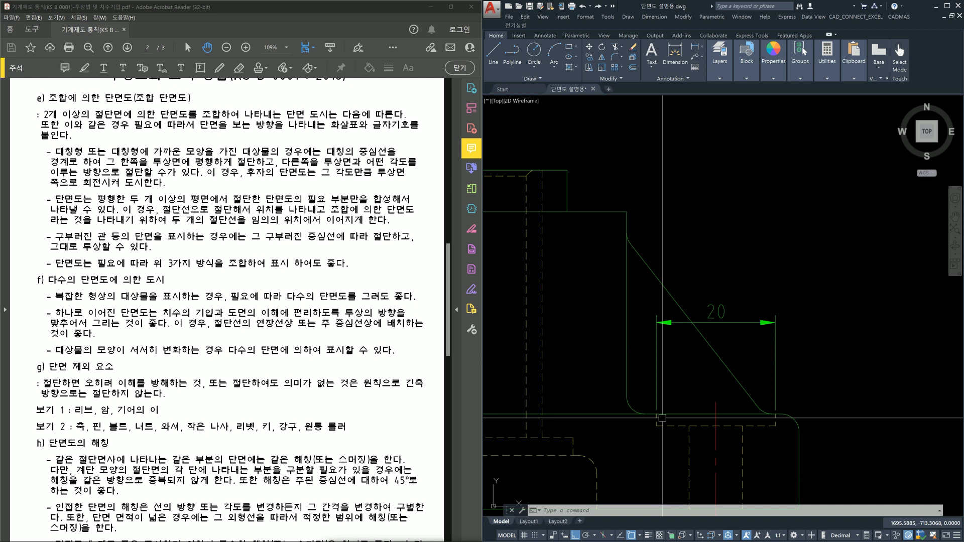
Examine the complete lower hatched section view, highlighting all its objects, against the upper section and the front view.
scroll(750, 370, "down", 4)
scroll(768, 180, "down", 4)
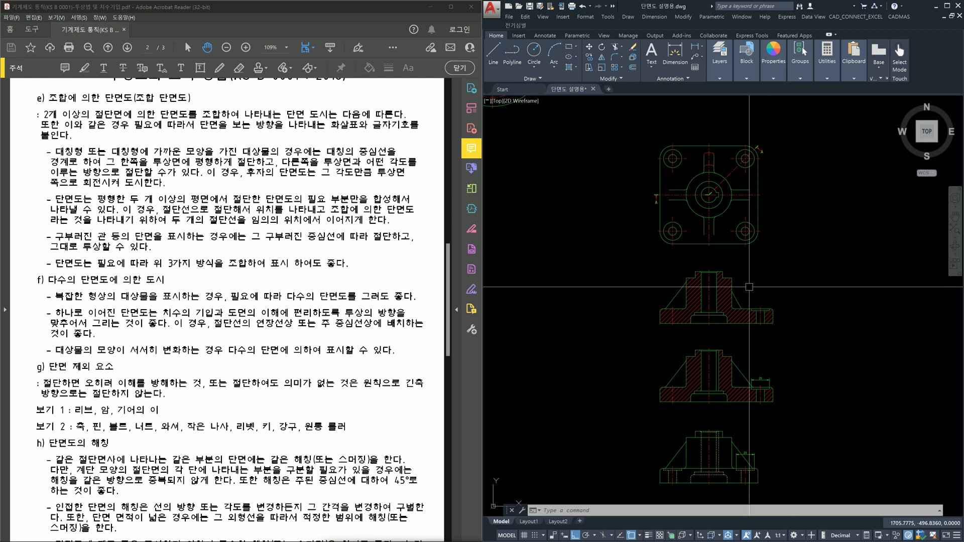
scroll(758, 415, "up", 2)
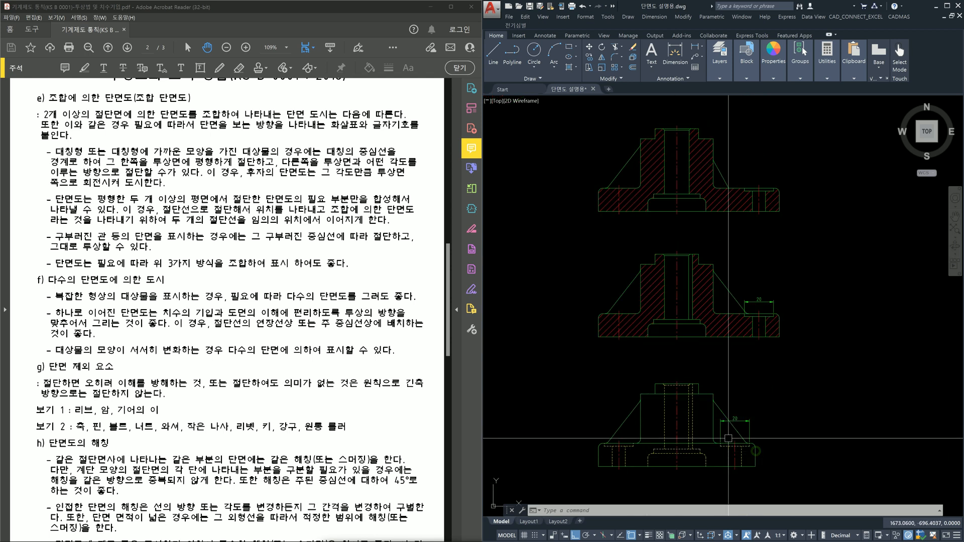
middle_click_drag(668, 331, 665, 367)
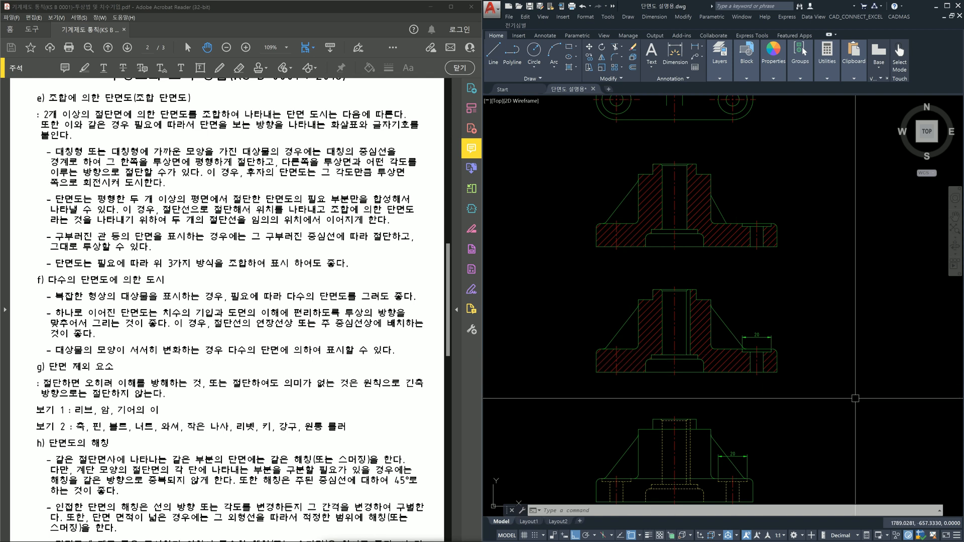
left_click(557, 278)
left_click(855, 398)
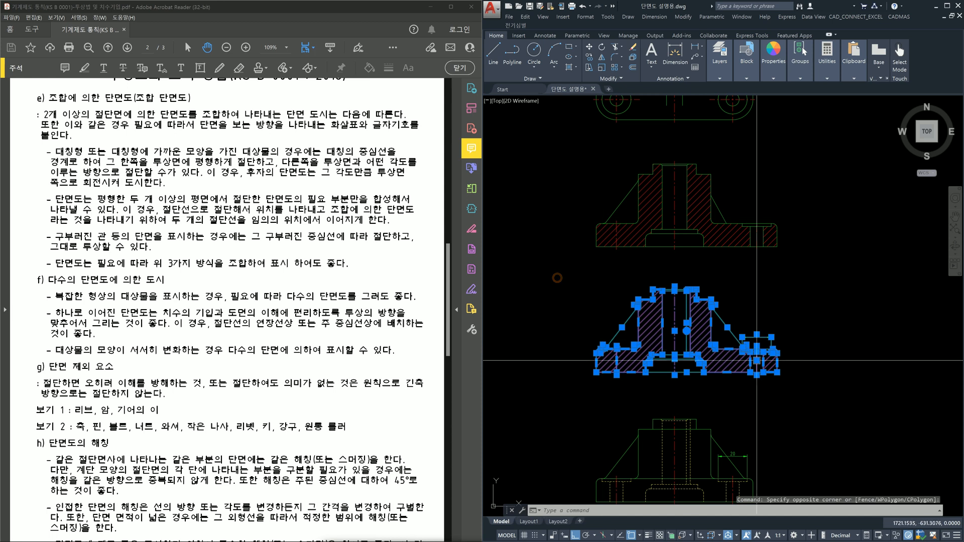
key("Escape")
left_click(801, 396)
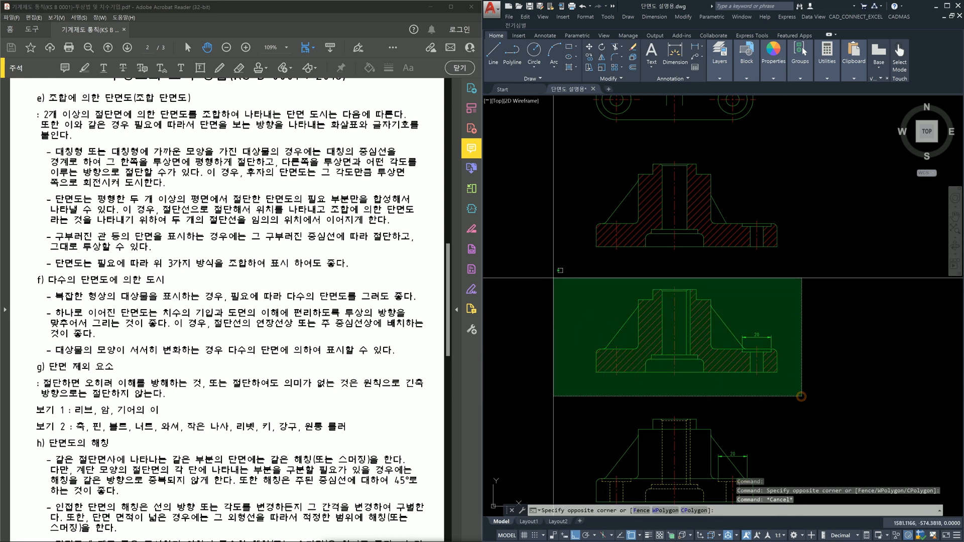
left_click(553, 276)
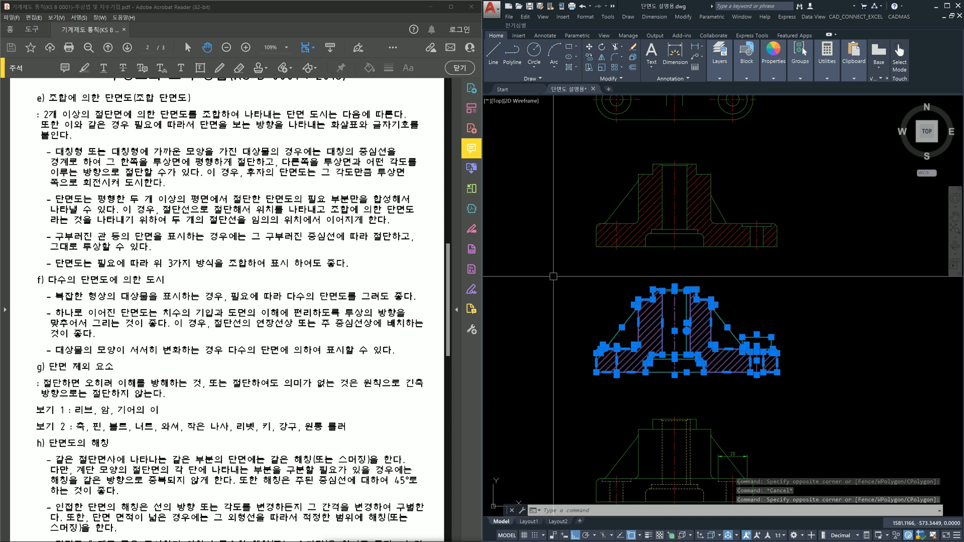
key("Escape")
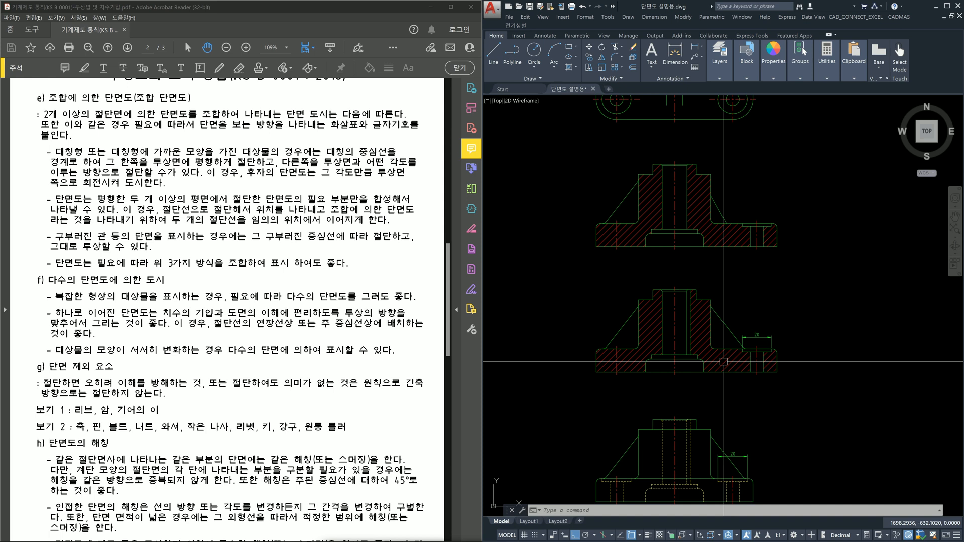
Compare the right rib's end position relative to the counterbore in the front view and both hatched section views.
scroll(724, 362, "up", 3)
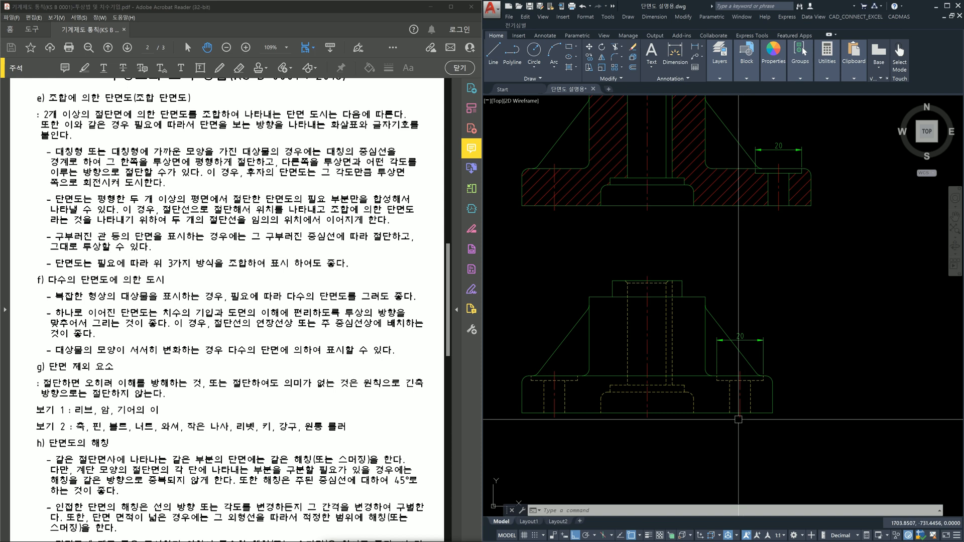
scroll(737, 419, "down", 4)
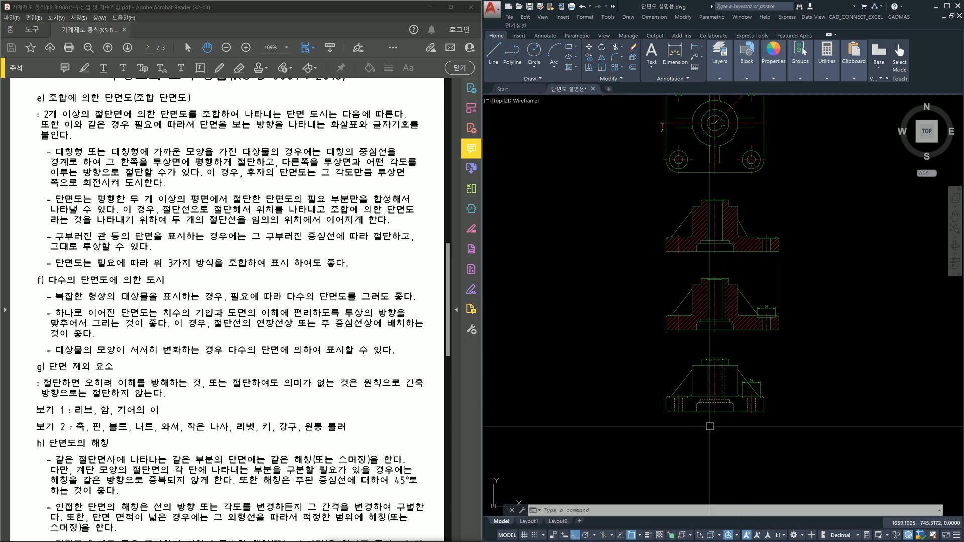
scroll(754, 354, "up", 4)
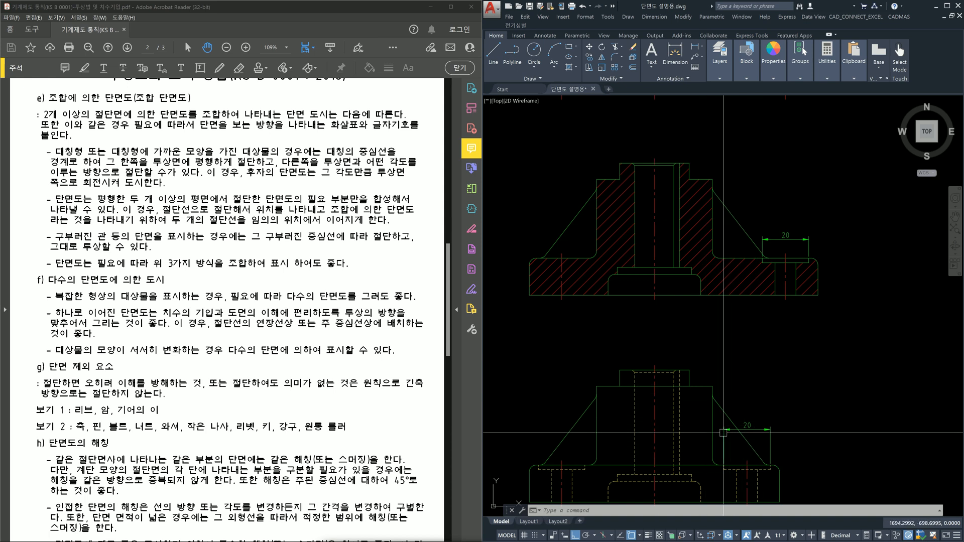
middle_click_drag(726, 430, 758, 383)
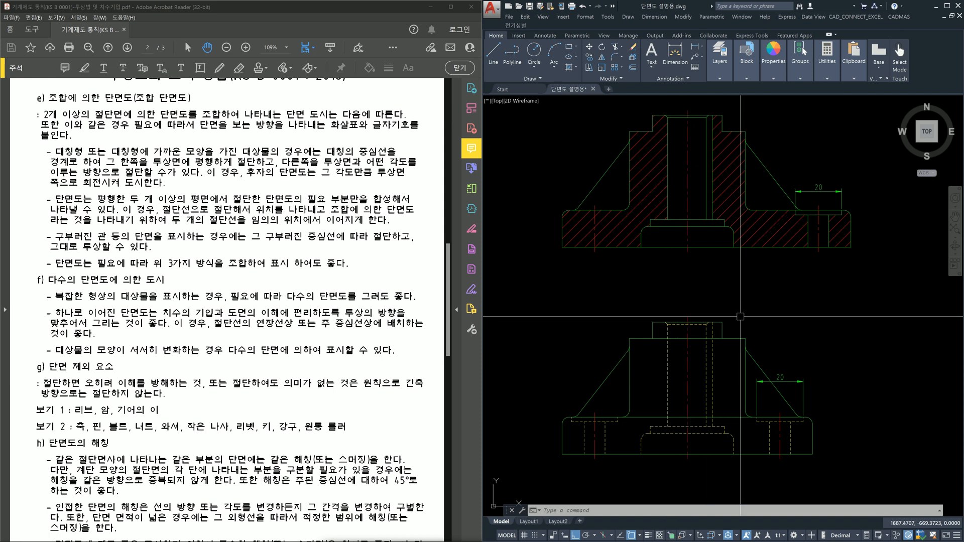
middle_click_drag(768, 260, 737, 373)
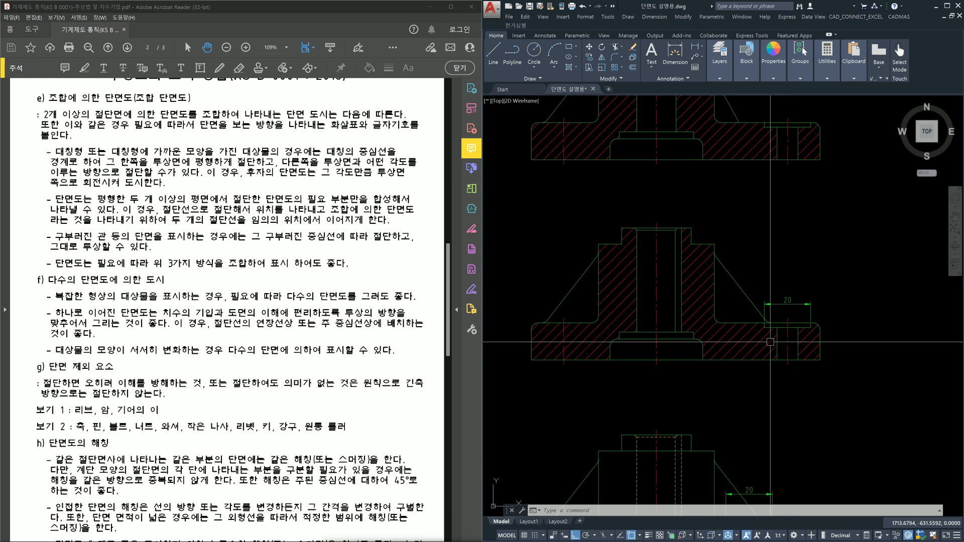
scroll(767, 342, "down", 5)
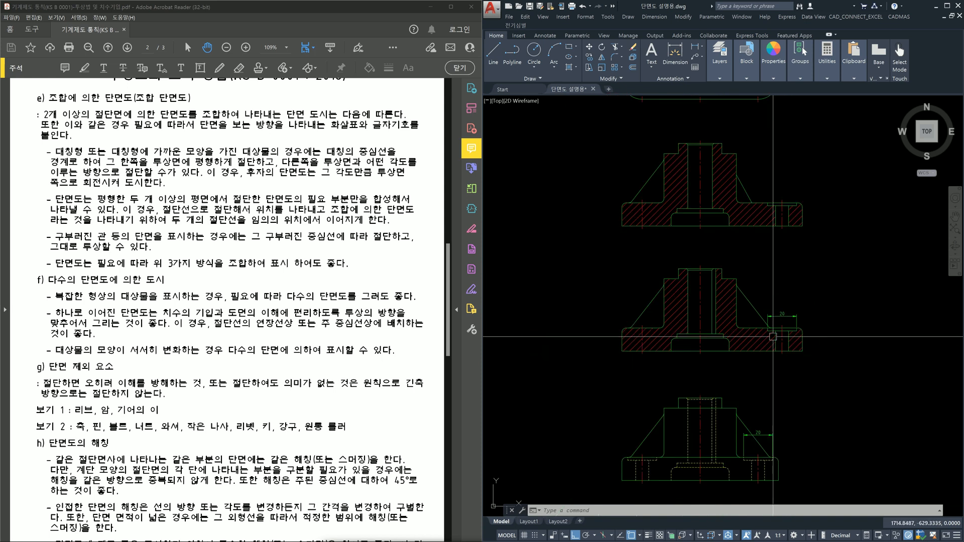
middle_click_drag(777, 309, 766, 351)
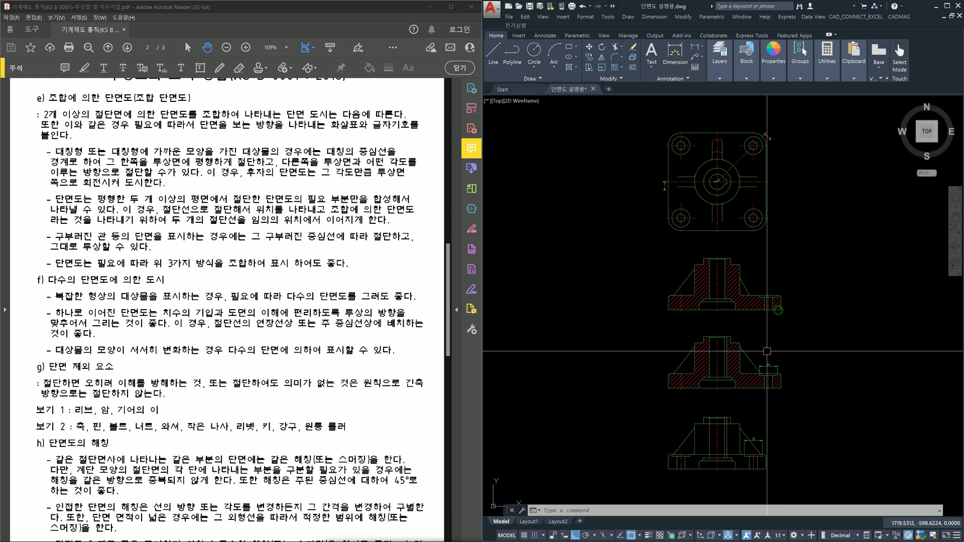
Delete the counterbore width dimension from the lower hatched section view.
scroll(754, 363, "up", 3)
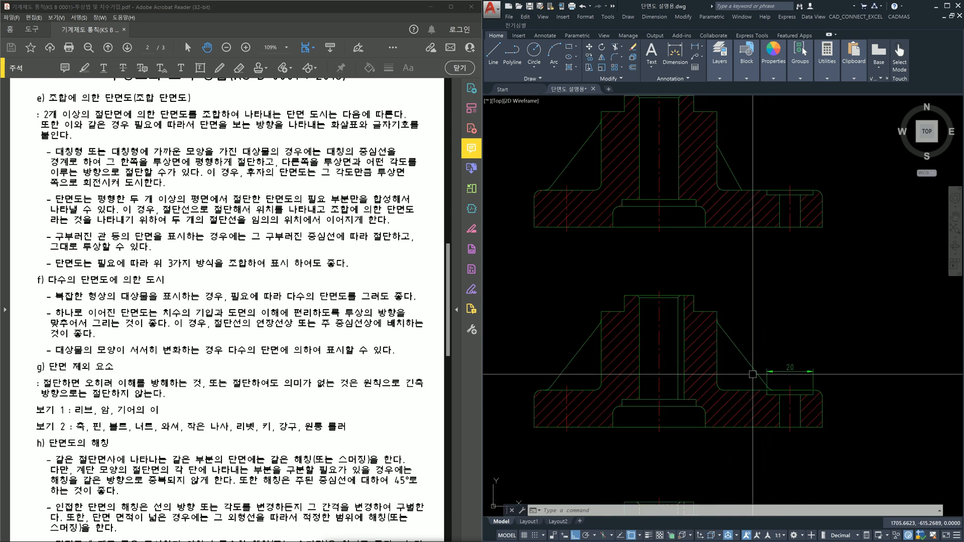
left_click(790, 371)
left_click(789, 357)
key("Delete")
Delete the thick bent cutting-line mark at the hub centre in the top view.
scroll(789, 357, "down", 3)
scroll(796, 364, "up", 3)
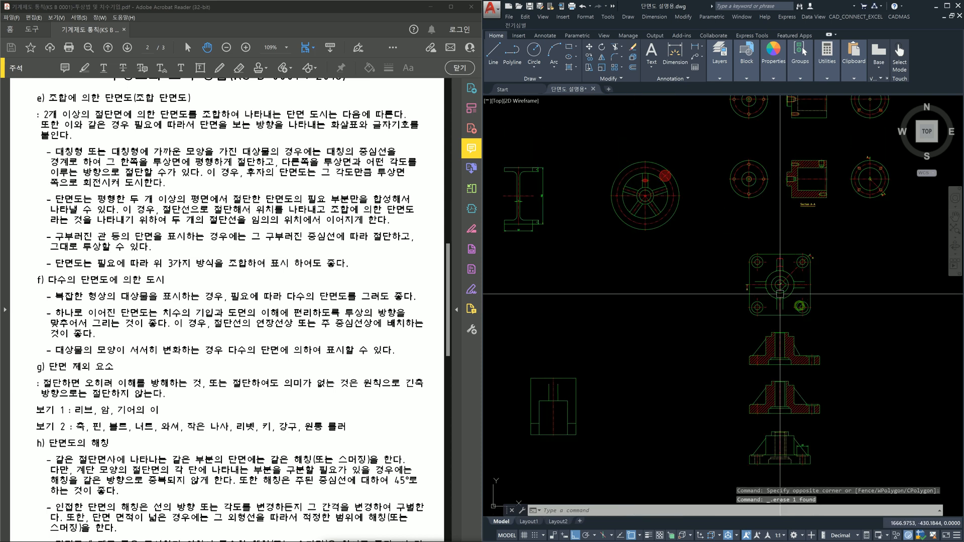
scroll(797, 363, "down", 4)
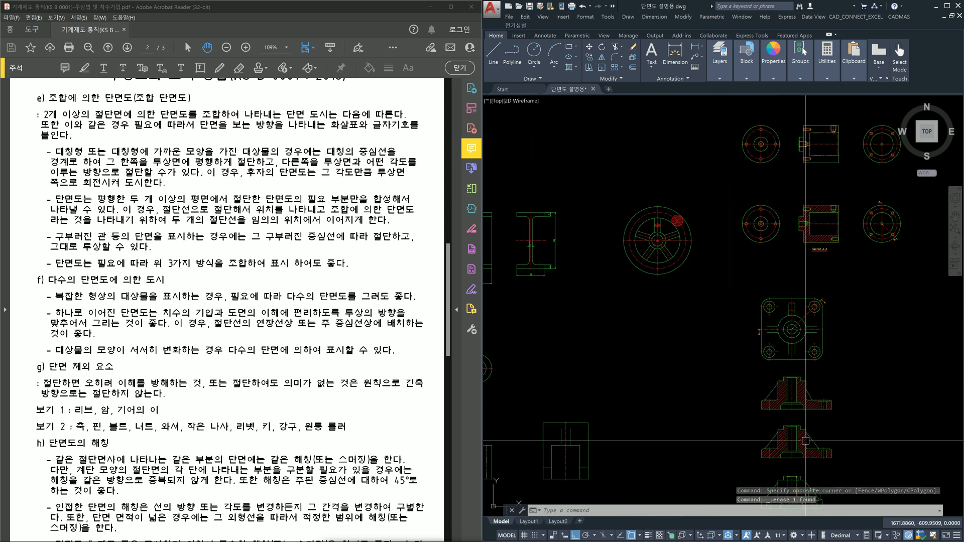
scroll(790, 325, "up", 6)
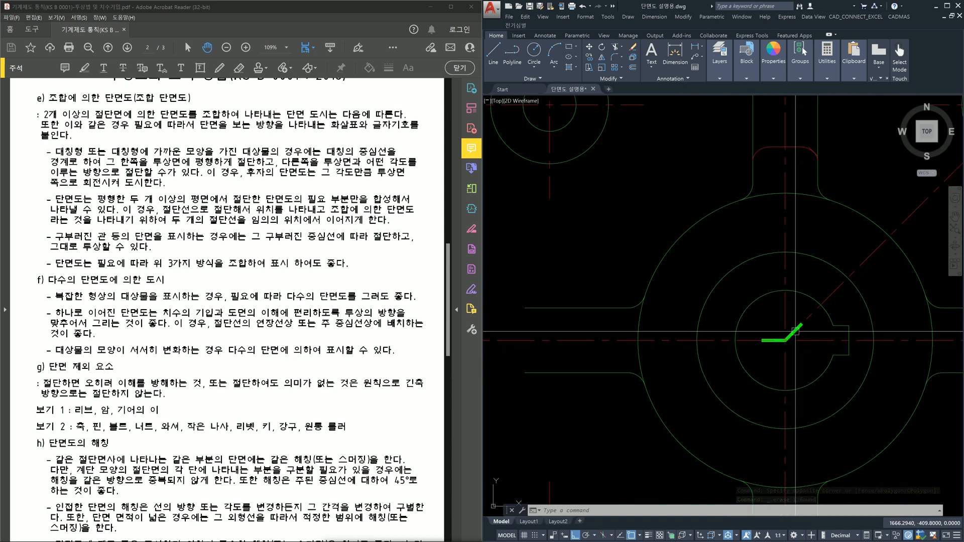
left_click(794, 341)
key("Delete")
scroll(816, 347, "down", 3)
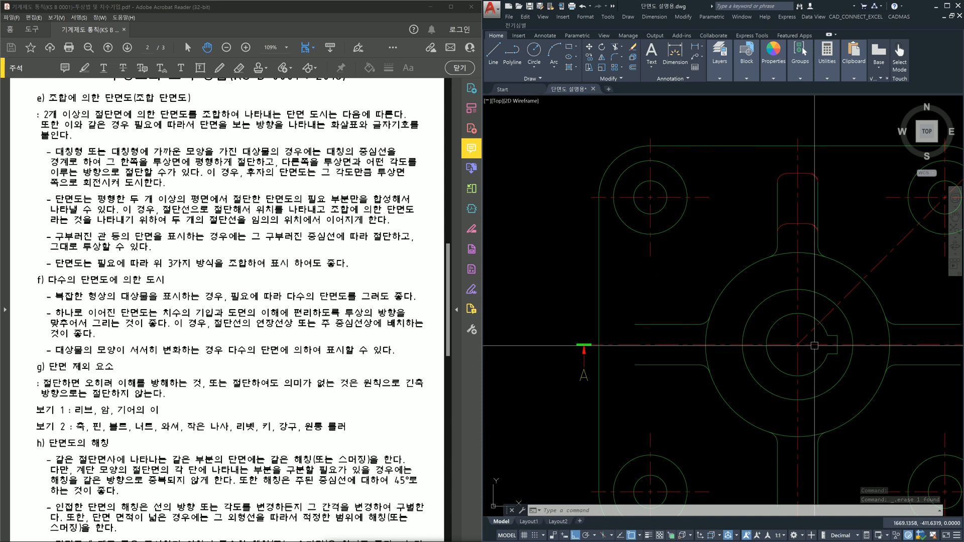
Draw a circle centred on the hub in the top view, its radius midway between the 15 mm radius circle and the hub's outer circle.
type("c")
left_click(798, 345)
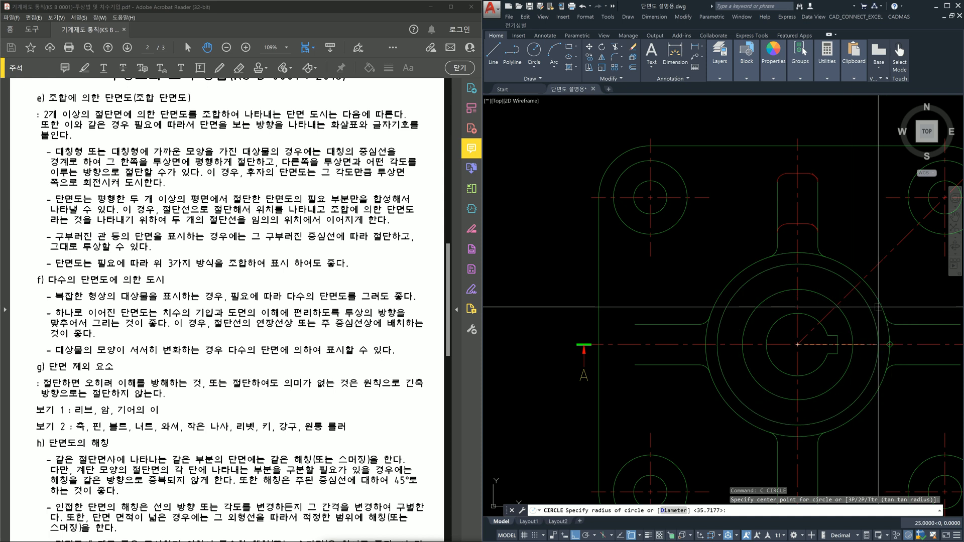
right_click(866, 317, "shift")
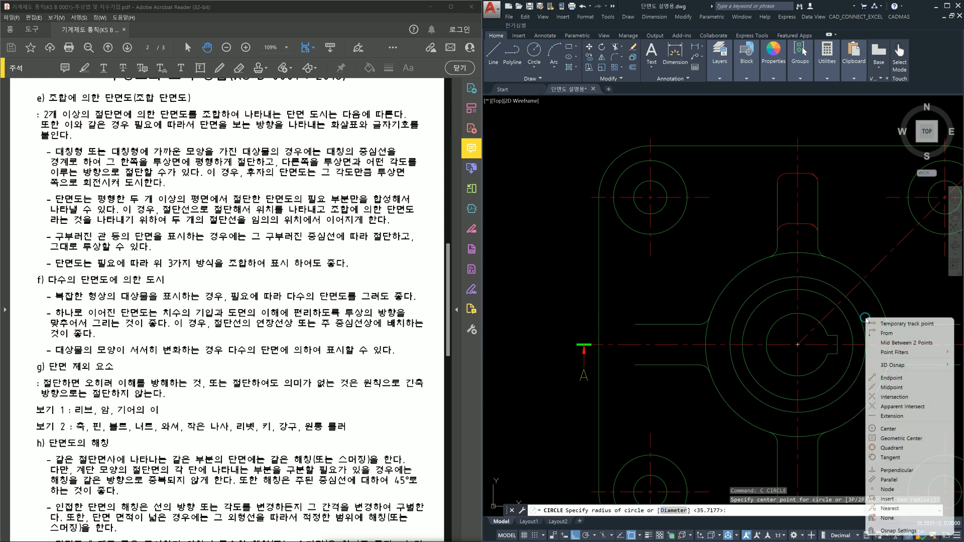
left_click(908, 343)
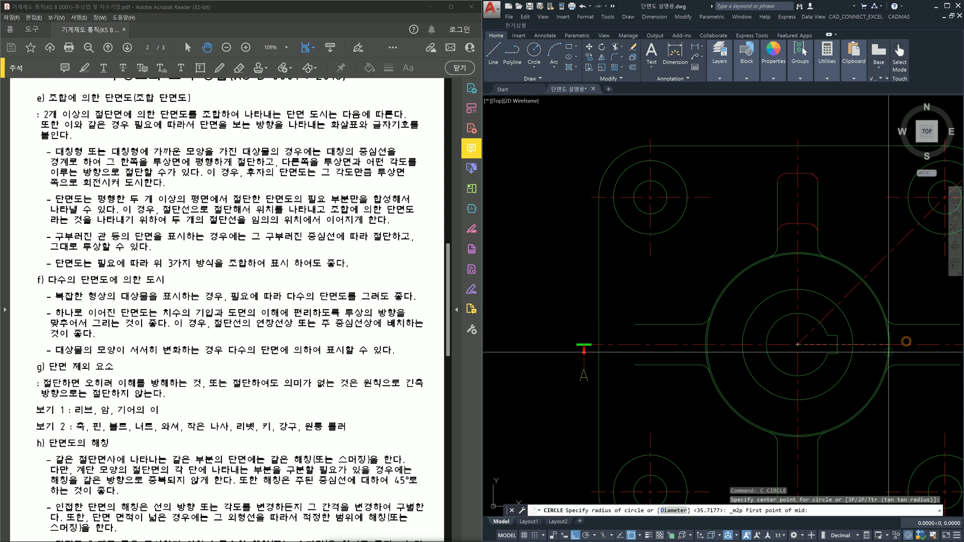
left_click(798, 344)
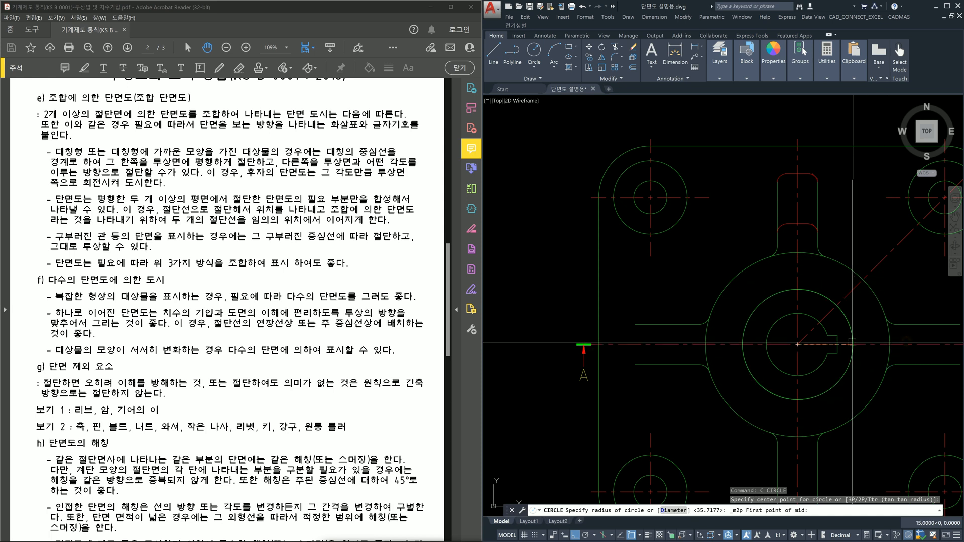
left_click(889, 343)
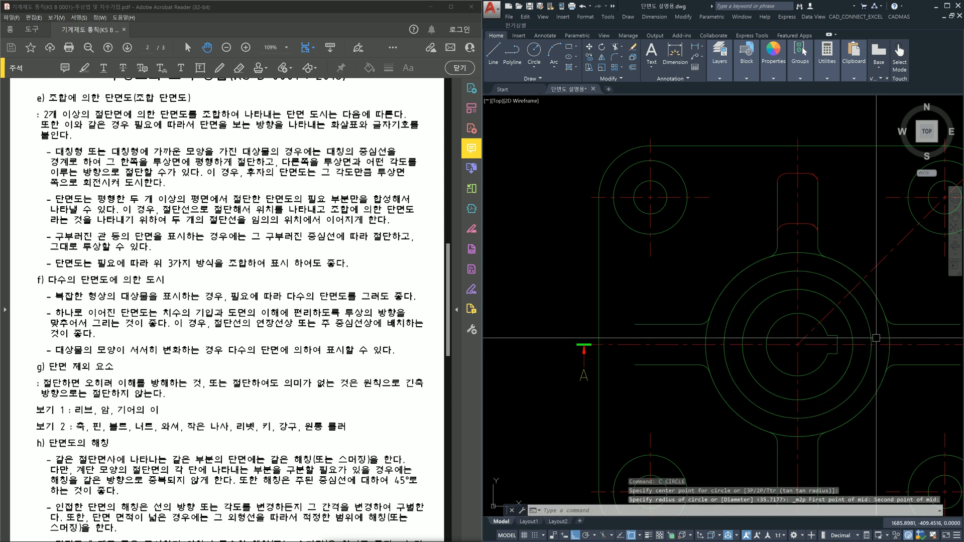
Trim the new circle to the arc between the horizontal centreline and the diagonal cutting line, and delete the leftover arc on the opposite side.
type("tr")
key("Return")
left_click(881, 343)
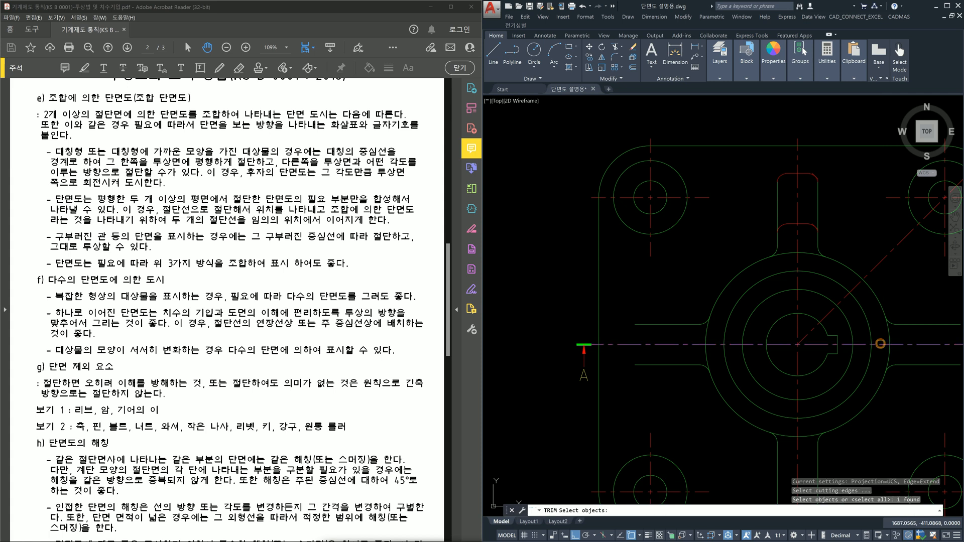
left_click(857, 287)
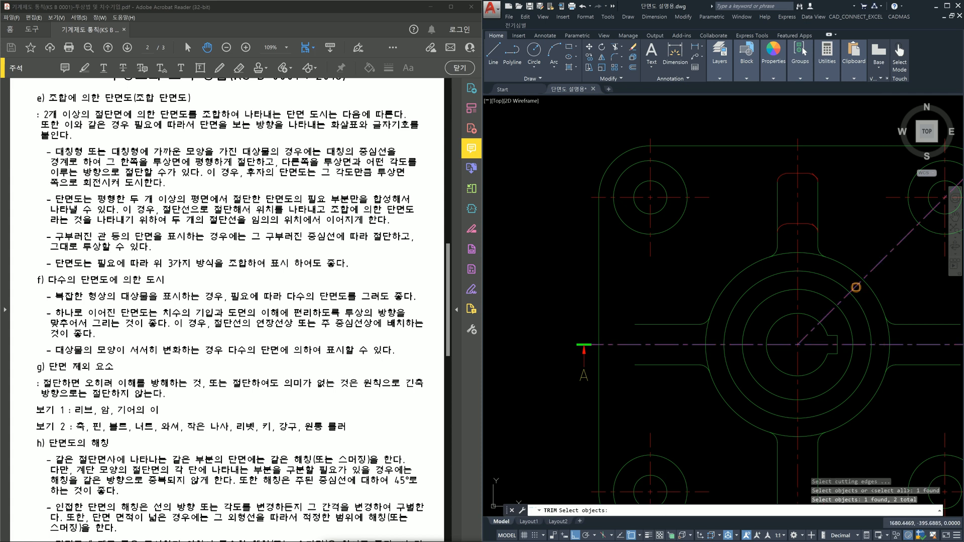
key("Return")
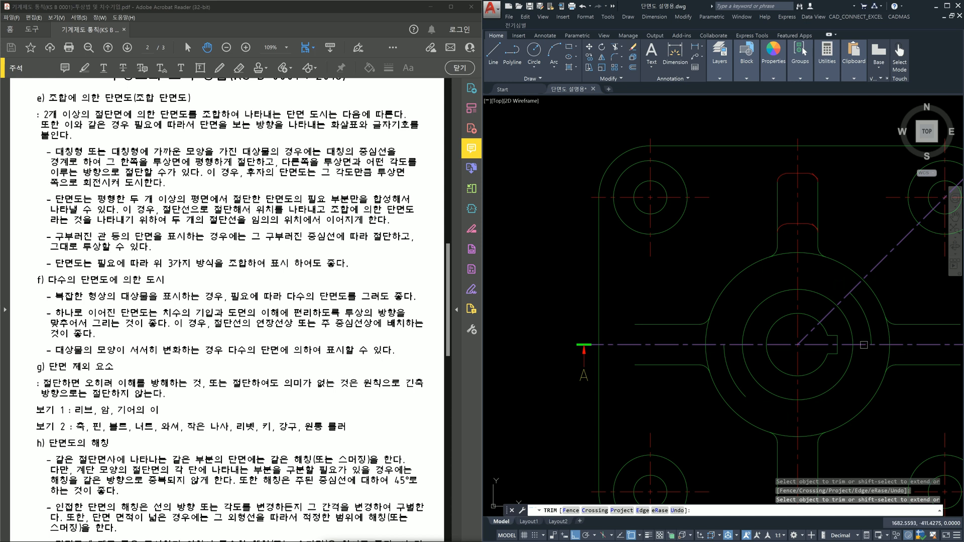
key("Escape")
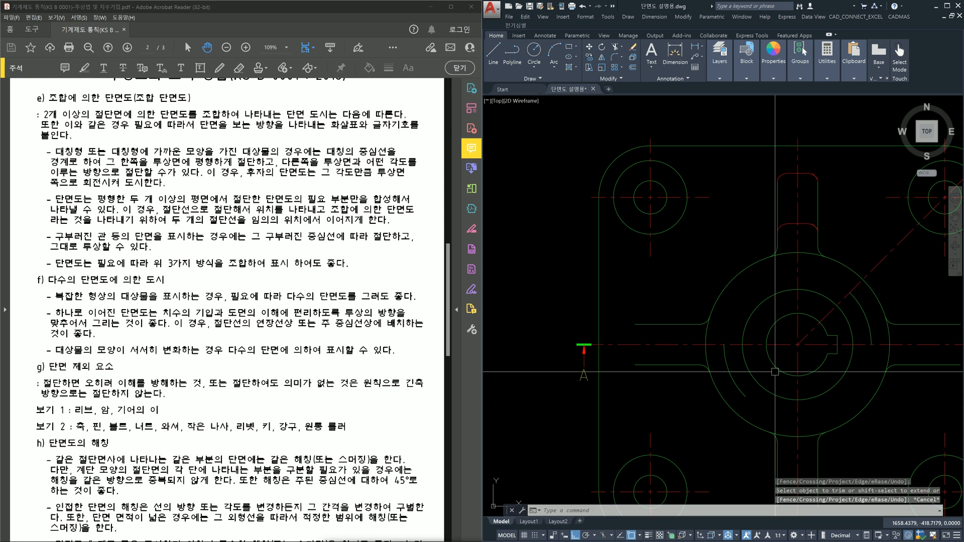
left_click(741, 386)
key("Delete")
Trim the diagonal cutting line back to the new arc, removing its part towards the hub centre.
type("yt")
key("Escape")
type("tr")
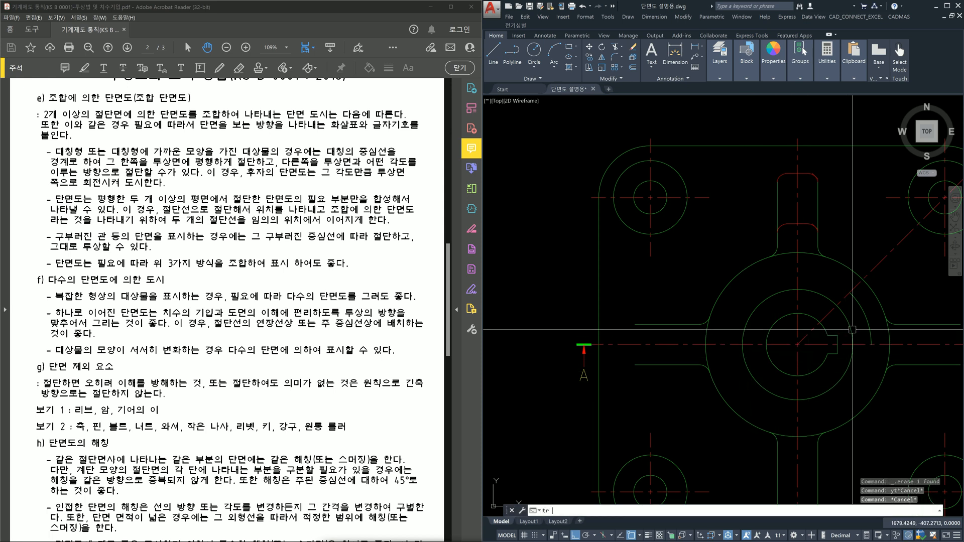
key("Return")
left_click(862, 314)
key("Return")
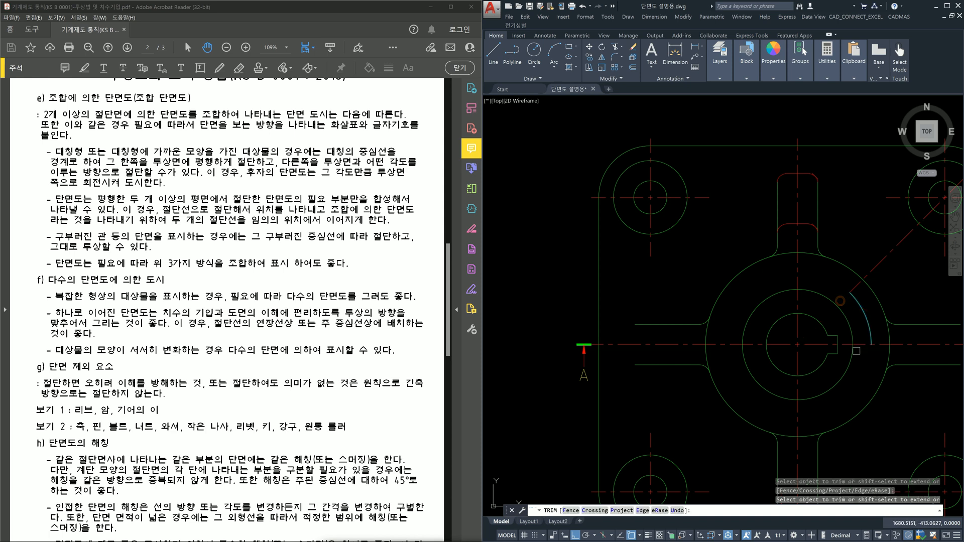
key("Escape")
Match the connecting arc's properties to those of the horizontal centreline.
scroll(885, 355, "down", 2)
scroll(871, 357, "up", 5)
middle_click_drag(867, 359, 820, 348)
scroll(900, 352, "down", 3)
middle_click_drag(898, 352, 752, 371)
type("ma")
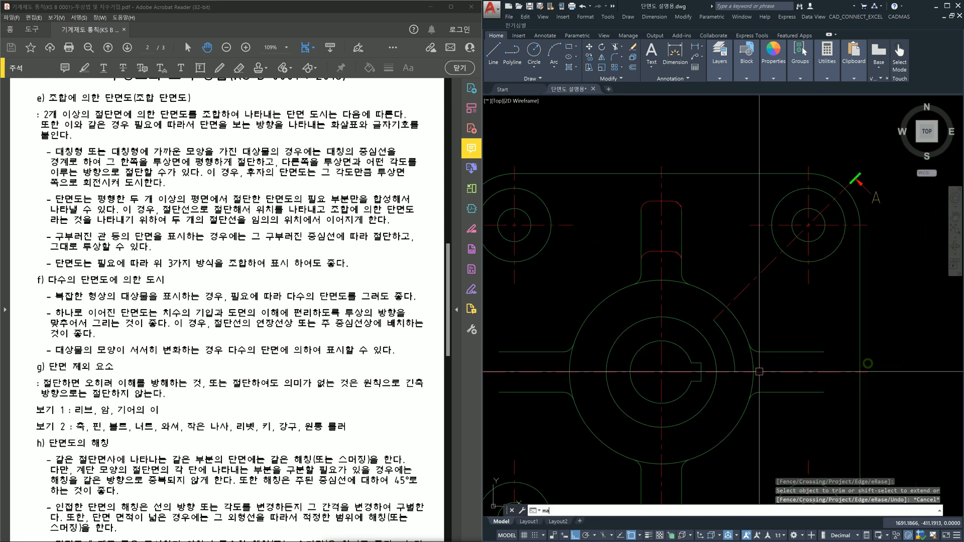
key("Return")
left_click(774, 370)
left_click(736, 354)
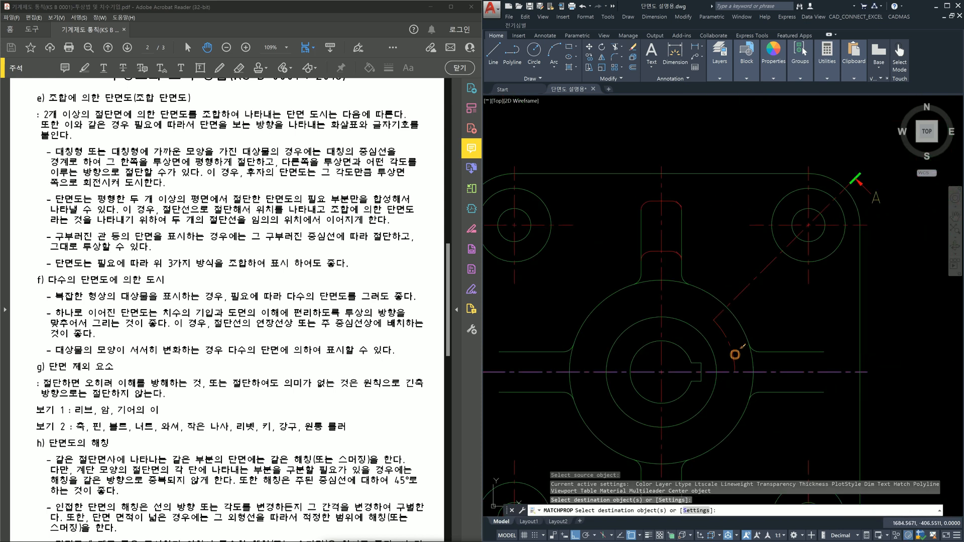
key("Escape")
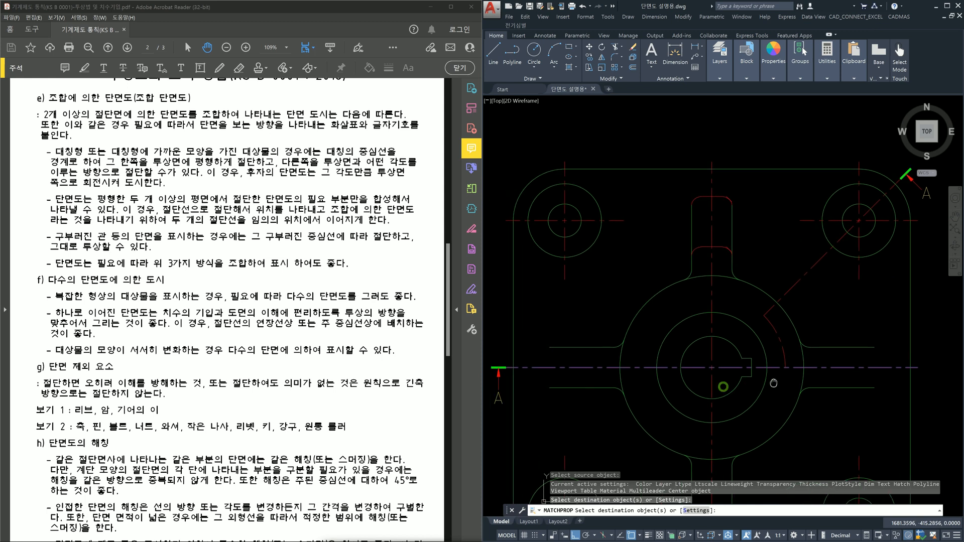
Copy the thick cutting-line end mark at the horizontal A arrow to where the connecting arc meets the horizontal centreline.
middle_click_drag(534, 389, 628, 387)
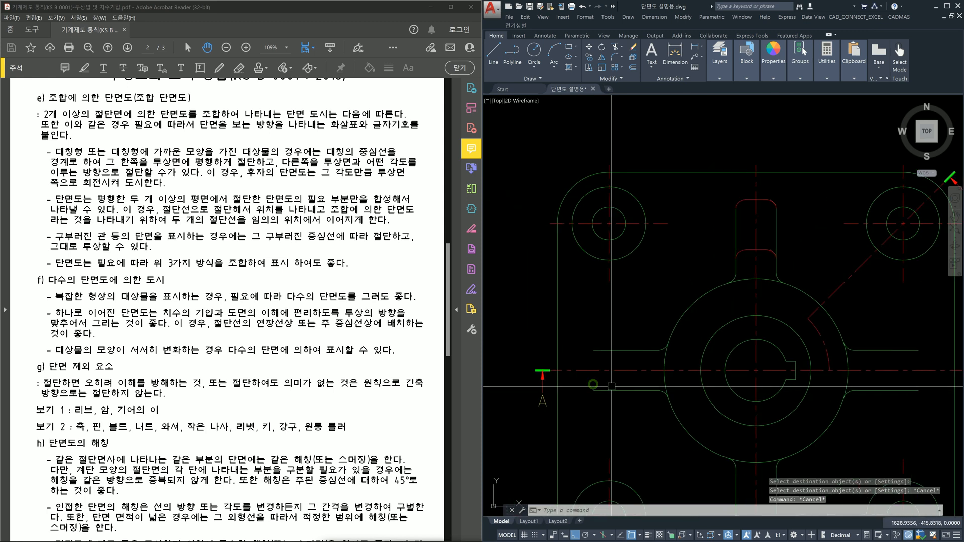
type("co")
key("Return")
left_click(505, 356)
left_click(552, 387)
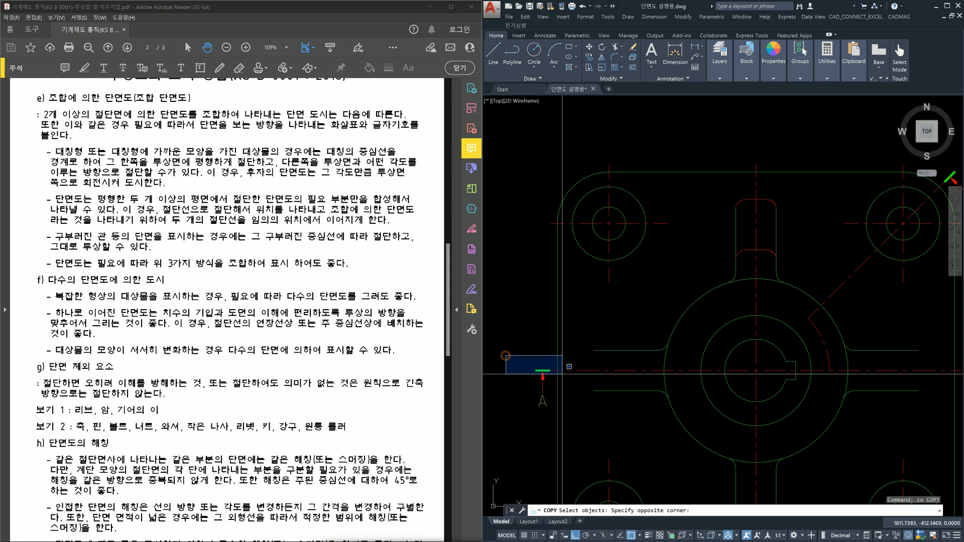
key("Return")
scroll(548, 370, "up", 4)
left_click(547, 370)
scroll(550, 374, "down", 4)
scroll(703, 392, "up", 4)
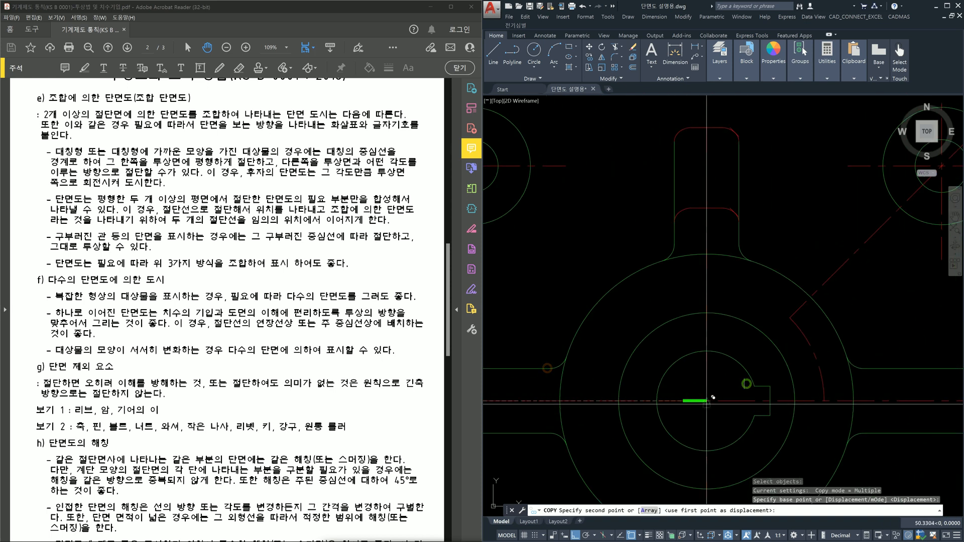
left_click(822, 399)
key("Escape")
Copy the thick mark from the arc's lower end to its upper end, where the diagonal cutting line starts.
type("co")
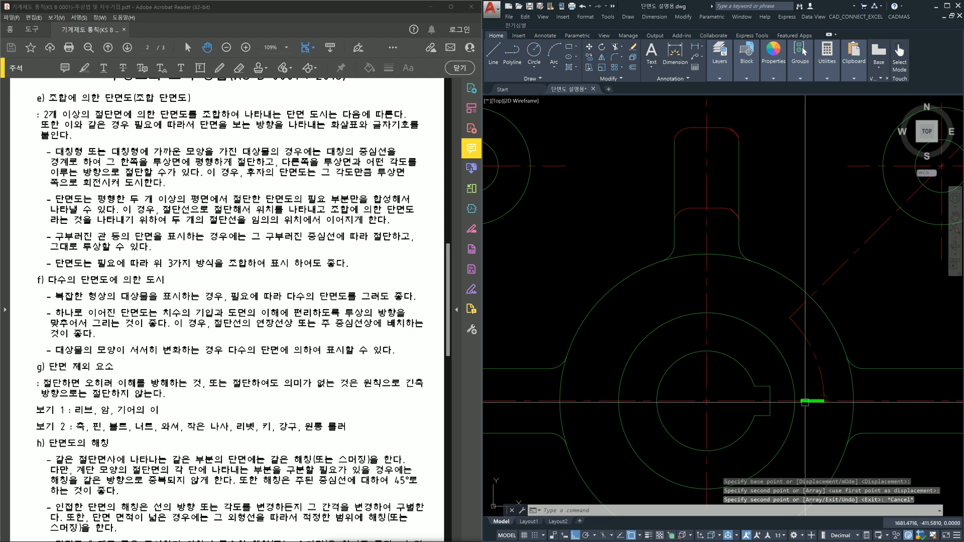
key("Return")
left_click(788, 388)
left_click(818, 416)
key("Return")
left_click(800, 400)
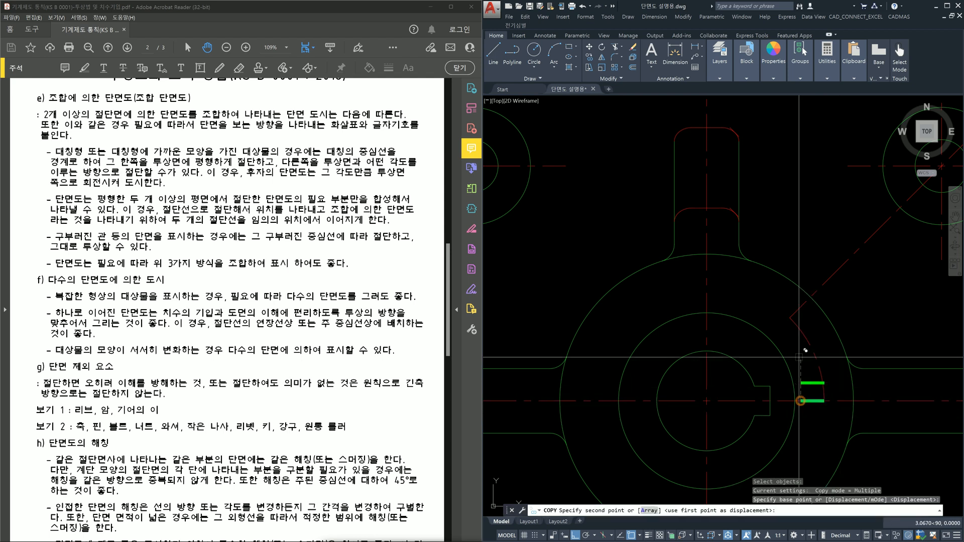
left_click(790, 317)
key("Escape")
Rotate the upper thick mark 45° about the arc's upper endpoint to align it with the diagonal cutting line.
type("ro")
key("Return")
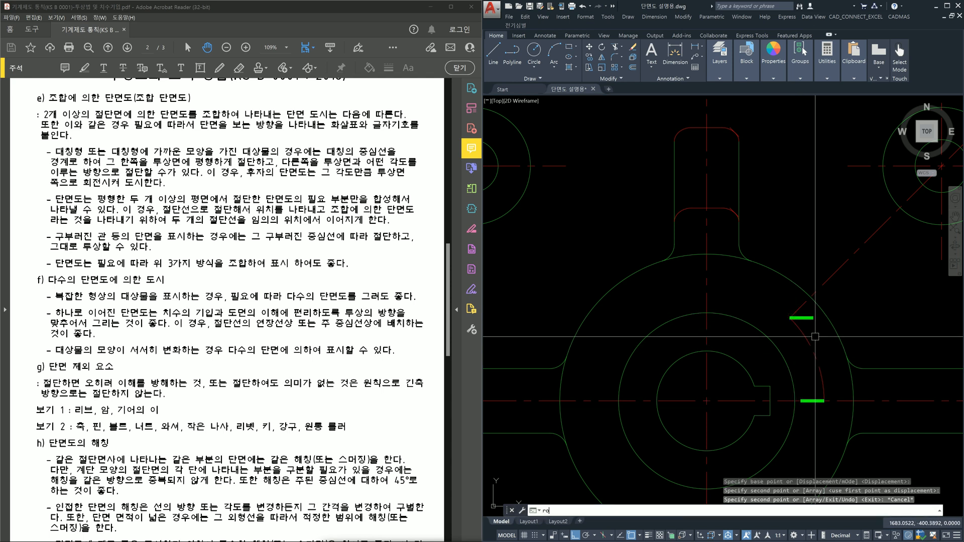
left_click(777, 306)
left_click(829, 333)
key("Return")
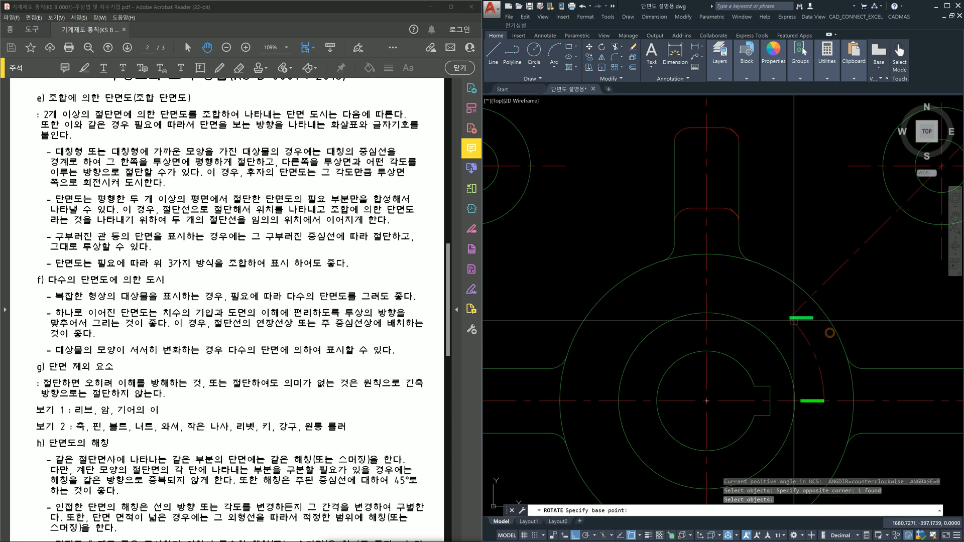
left_click(790, 317)
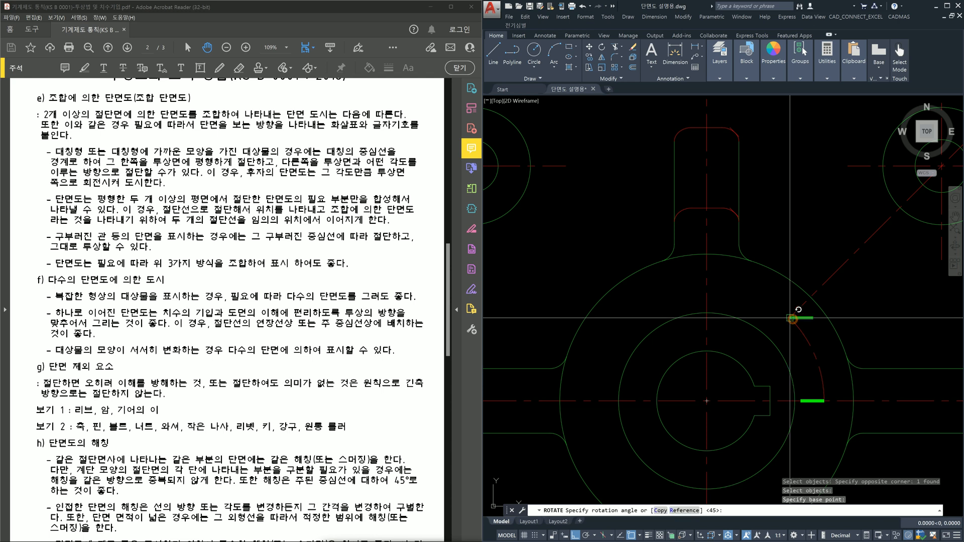
key("Return")
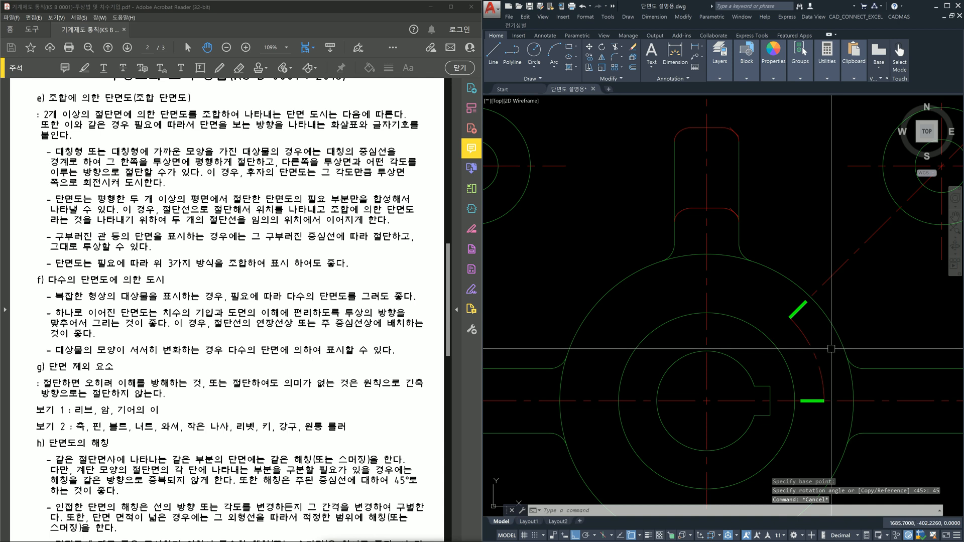
type("c")
key("Return")
left_click(839, 368)
left_click(805, 365)
key("Escape")
left_click(859, 341)
key("Delete")
Copy the connecting arc onto itself, using its lower endpoint as both base point and destination.
type("co")
key("Return")
key("Return")
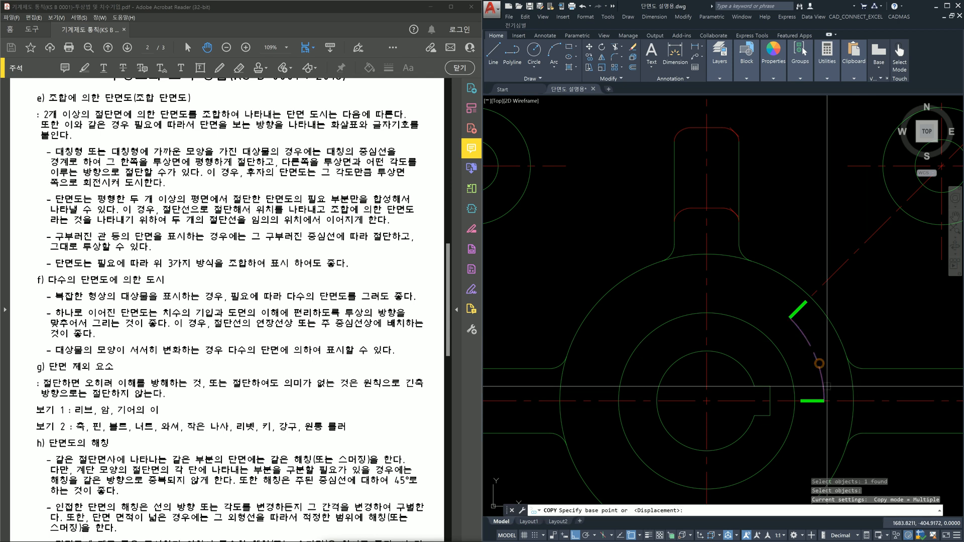
left_click(823, 400)
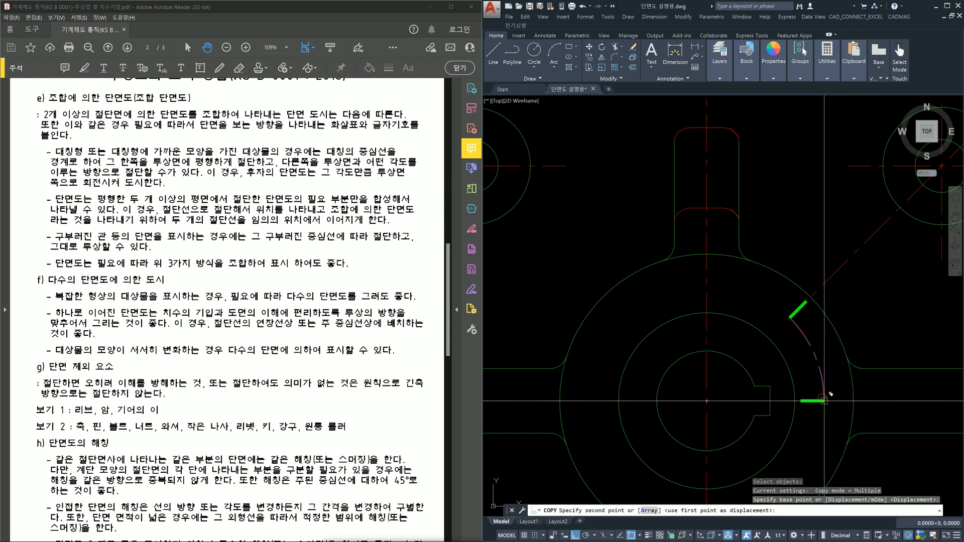
left_click(824, 400)
key("Escape")
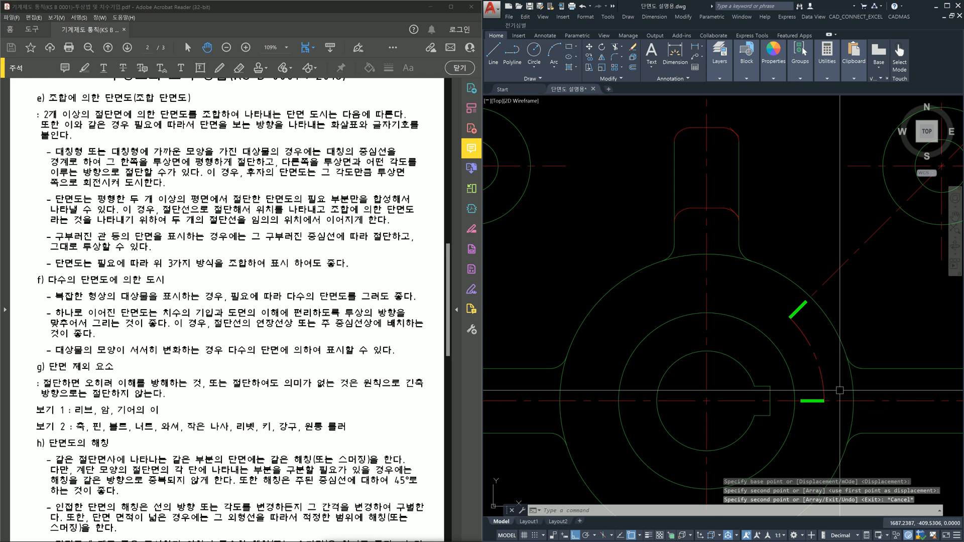
Shorten the duplicate arc to a total length of 4 with Lengthen, keeping the piece at its lower end.
type("l")
type("ect an")
key("Return")
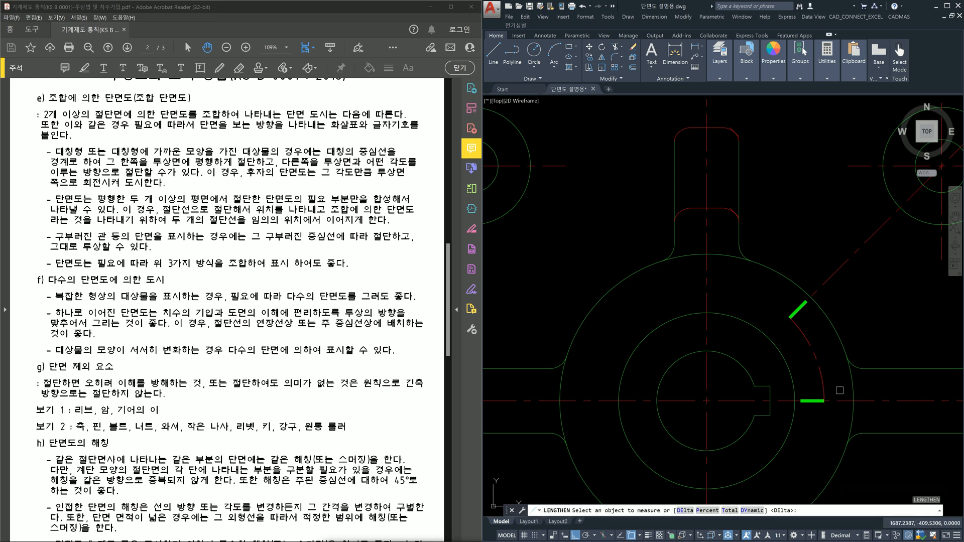
type("t")
key("Return")
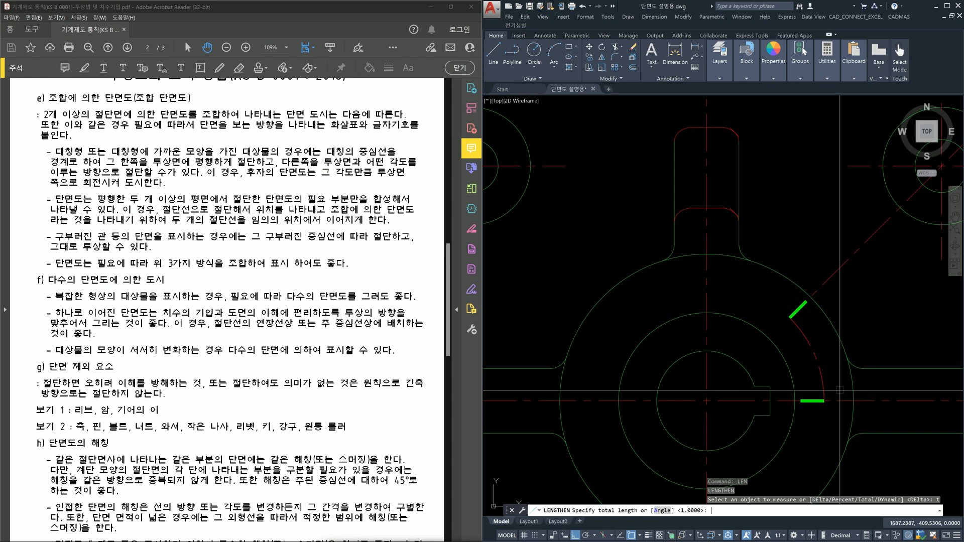
type("4")
key("Return")
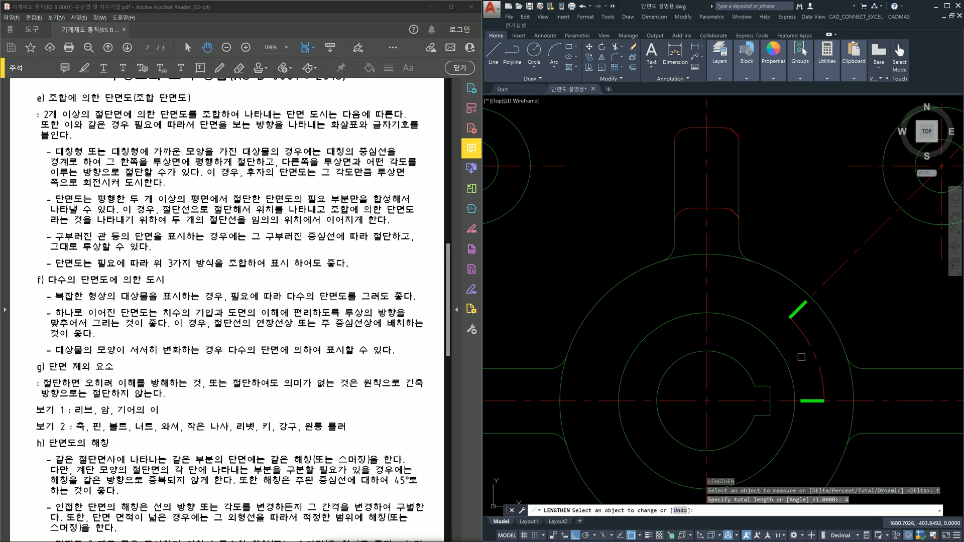
left_click(797, 328)
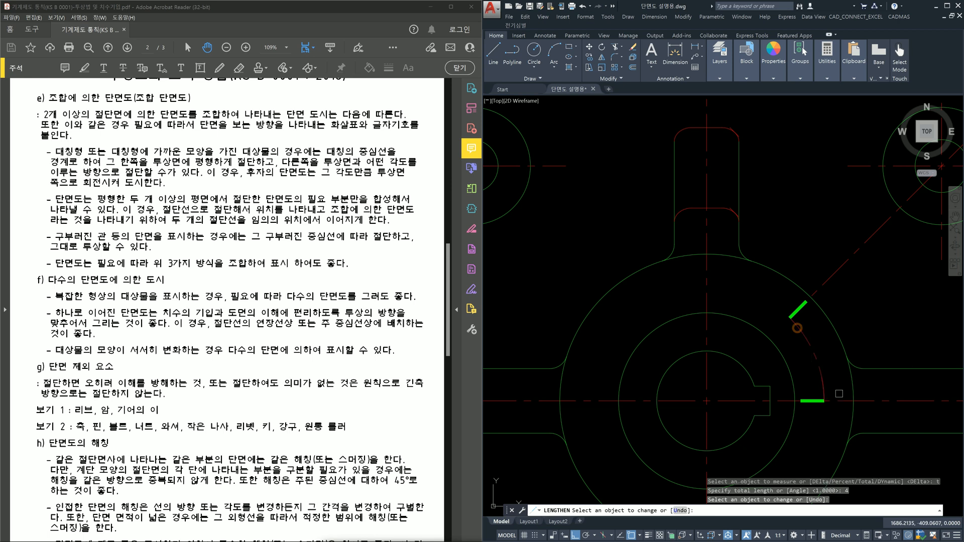
key("Escape")
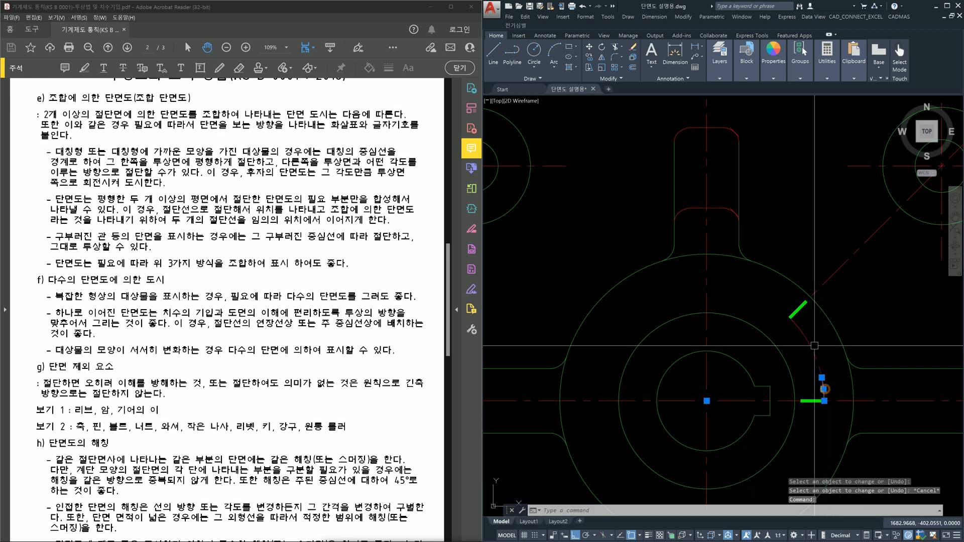
key("Escape")
key("Escape")
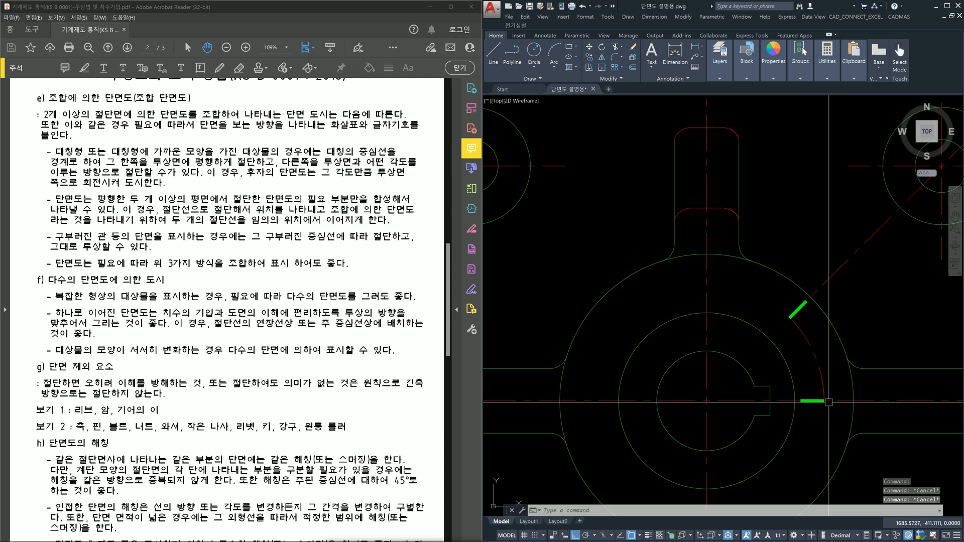
Join the short lower arc to the thick horizontal mark's polyline to form a bent cutting-line mark.
double_click(816, 401)
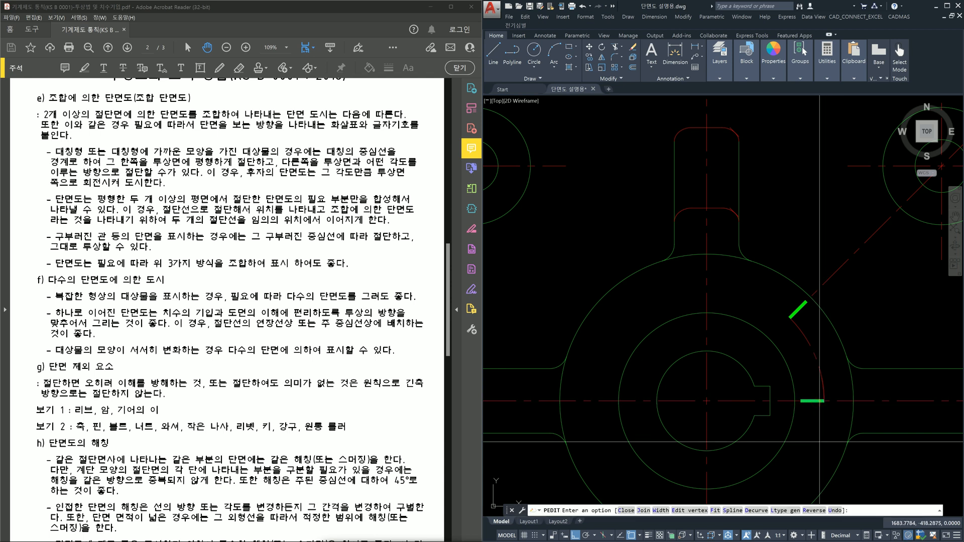
type("j")
key("Return")
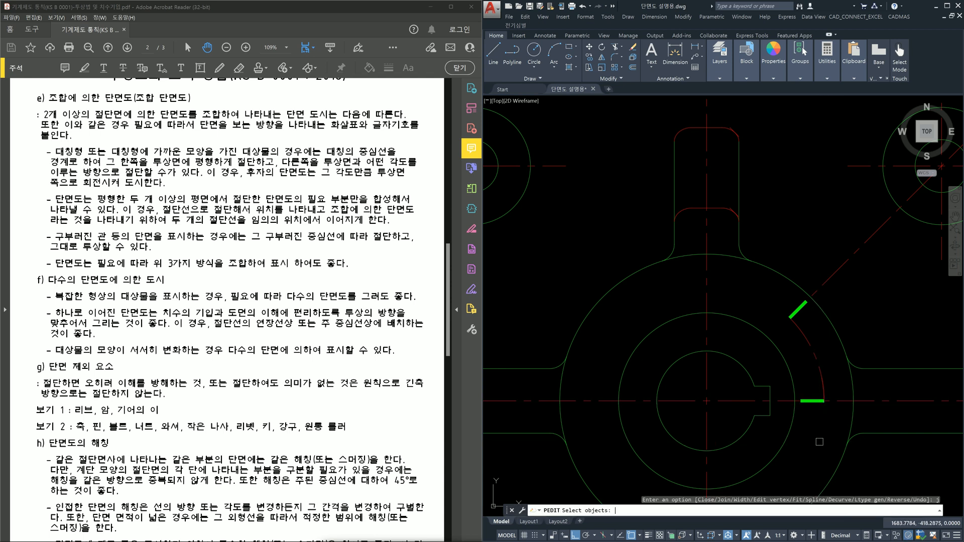
left_click(825, 391)
key("Return")
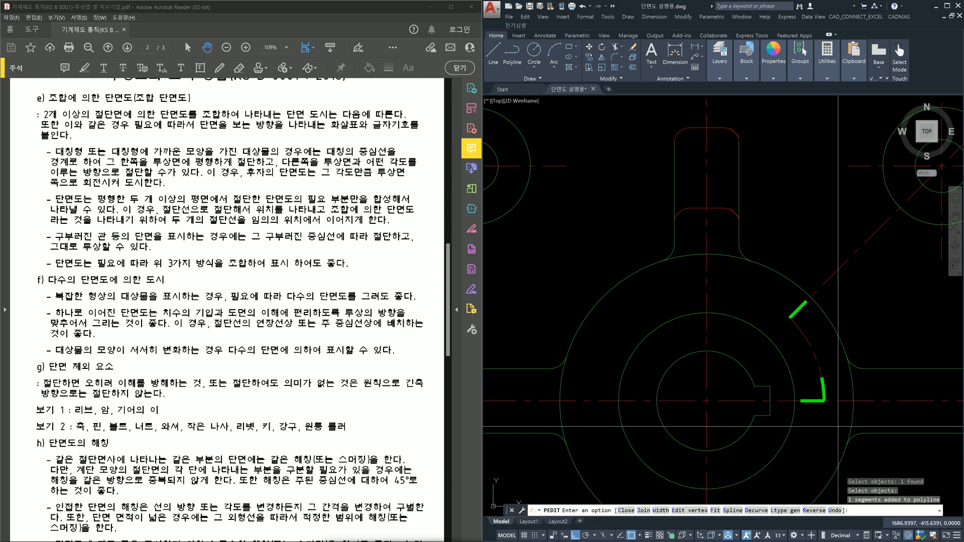
Inspect the bent cutting-line mark at the arc's lower end and check that it selects as one polyline.
scroll(832, 402, "up", 2)
scroll(833, 402, "up", 2)
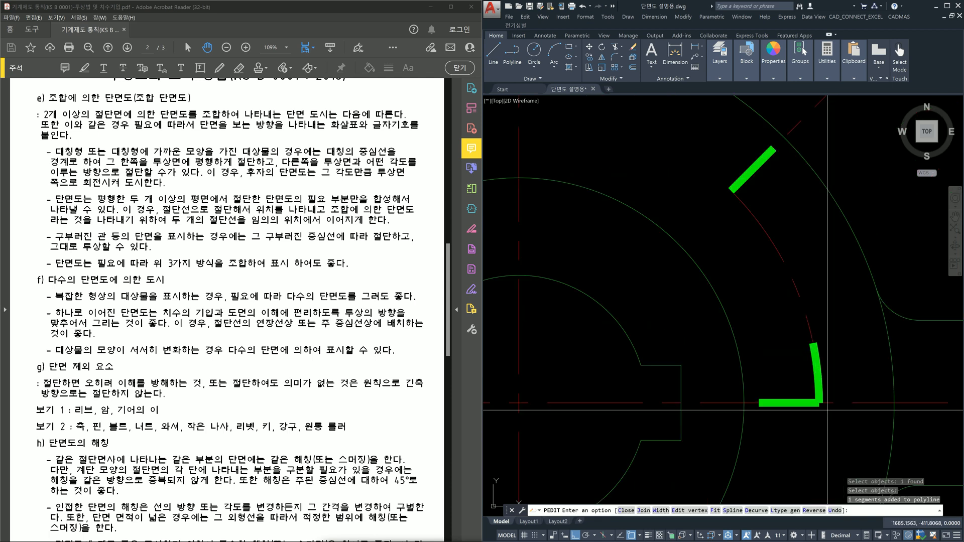
key("Escape")
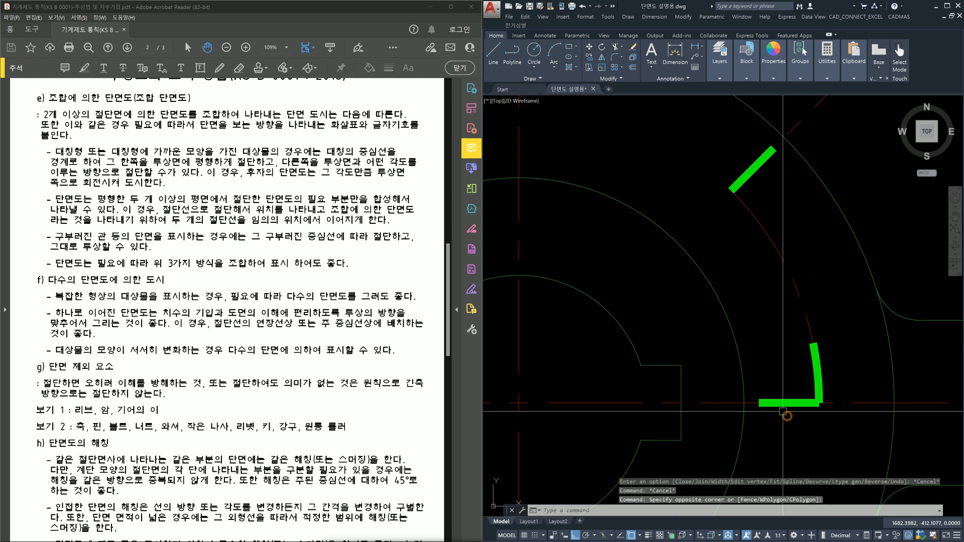
left_click(784, 405)
key("Escape")
scroll(836, 431, "down", 2)
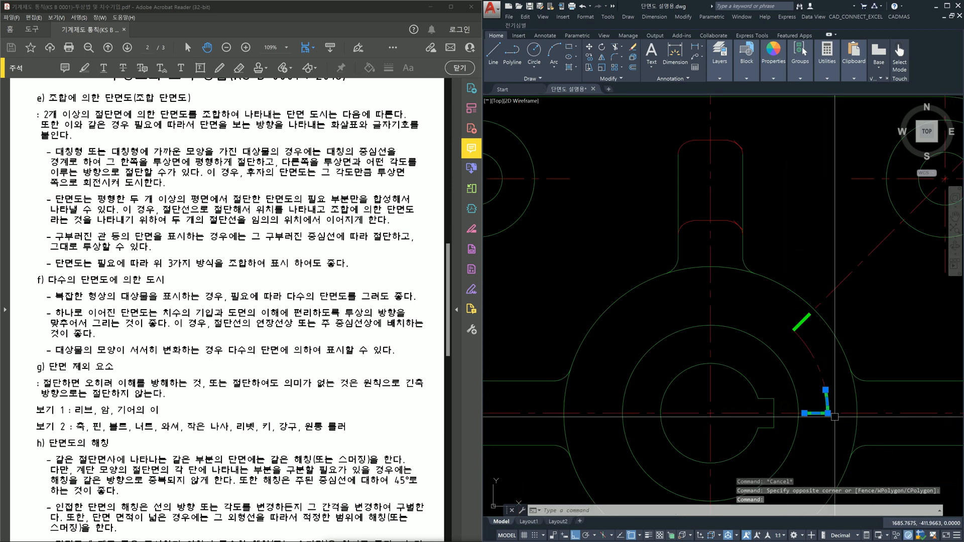
scroll(829, 419, "up", 2)
scroll(829, 410, "down", 2)
middle_click_drag(832, 389, 833, 398)
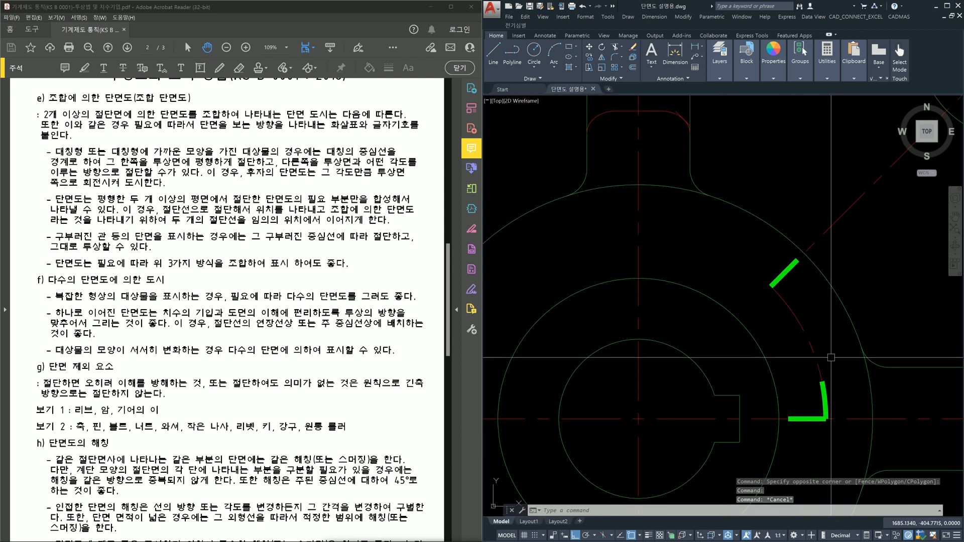
Copy the connecting arc onto itself, using its upper endpoint as both base point and destination.
type("co")
key("Return")
left_click(816, 361)
left_click(788, 345)
key("Return")
left_click(771, 286)
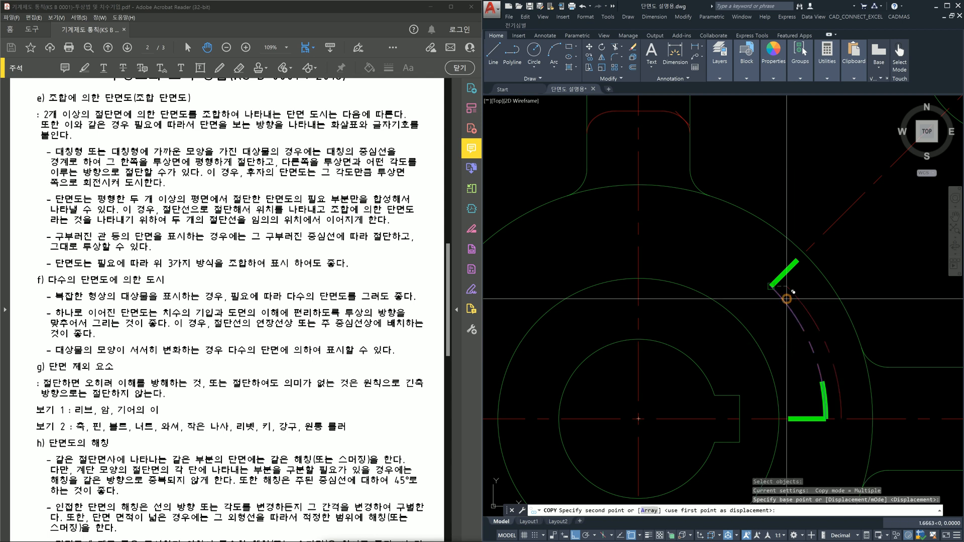
key("Escape")
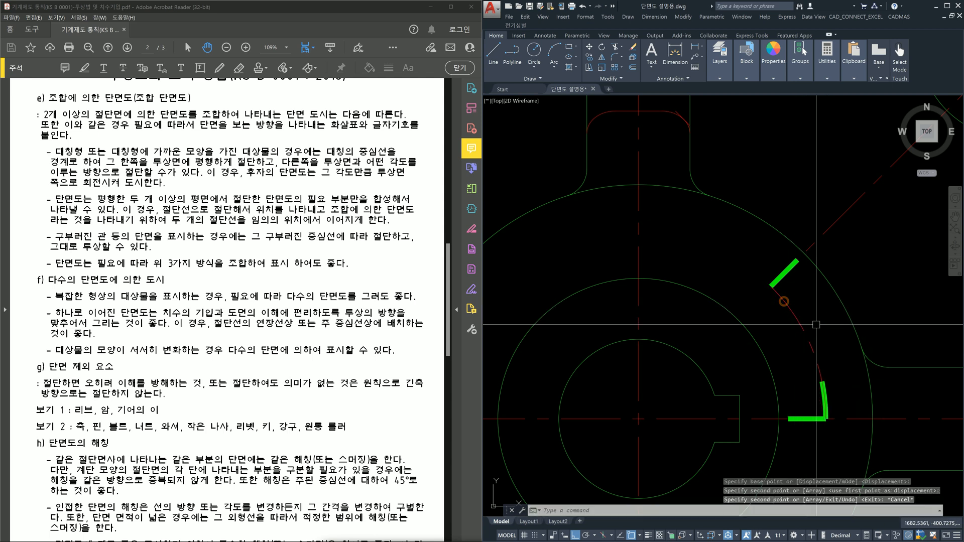
Shorten the duplicate arc to a total length of 4 with Lengthen, keeping the piece at its upper end.
type("lect an")
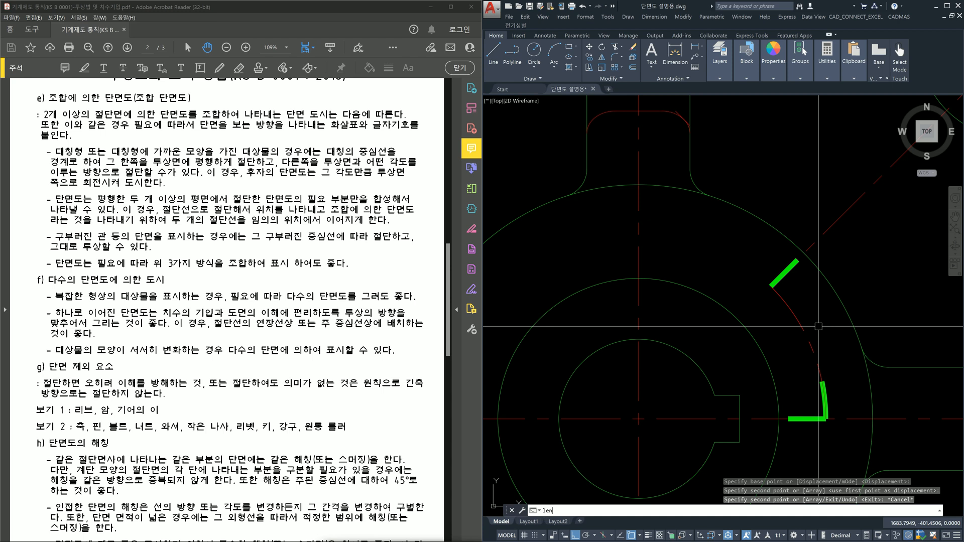
key("Return")
type("t")
key("Return")
type("4")
key("Return")
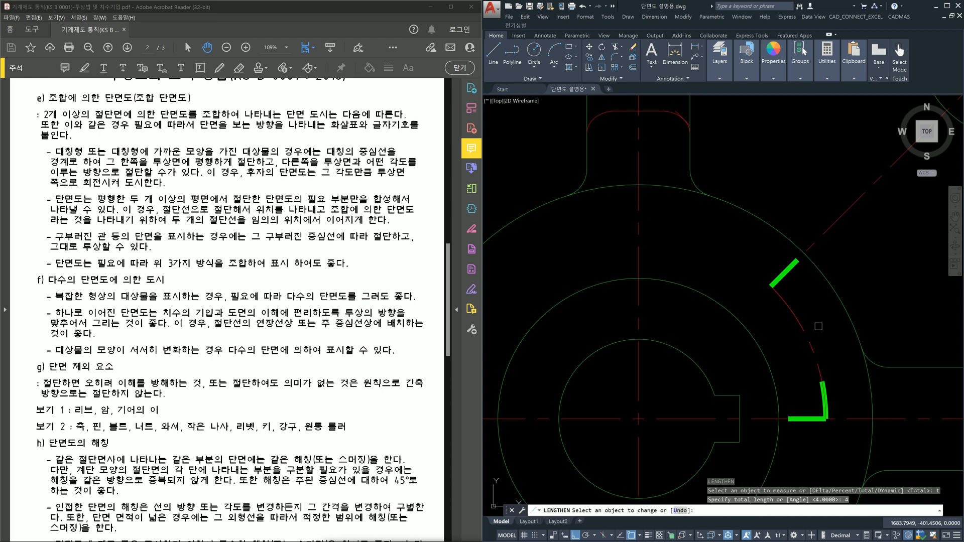
left_click(820, 367)
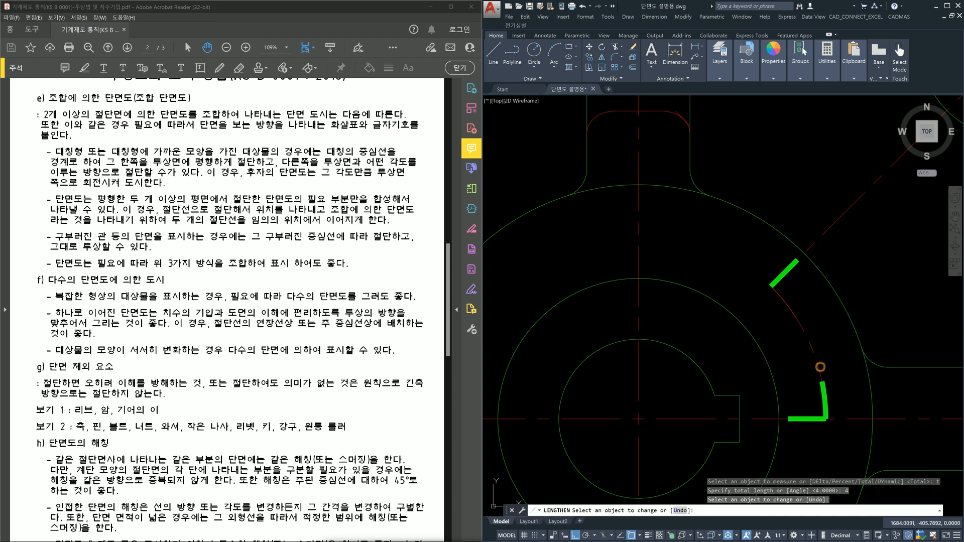
key("Escape")
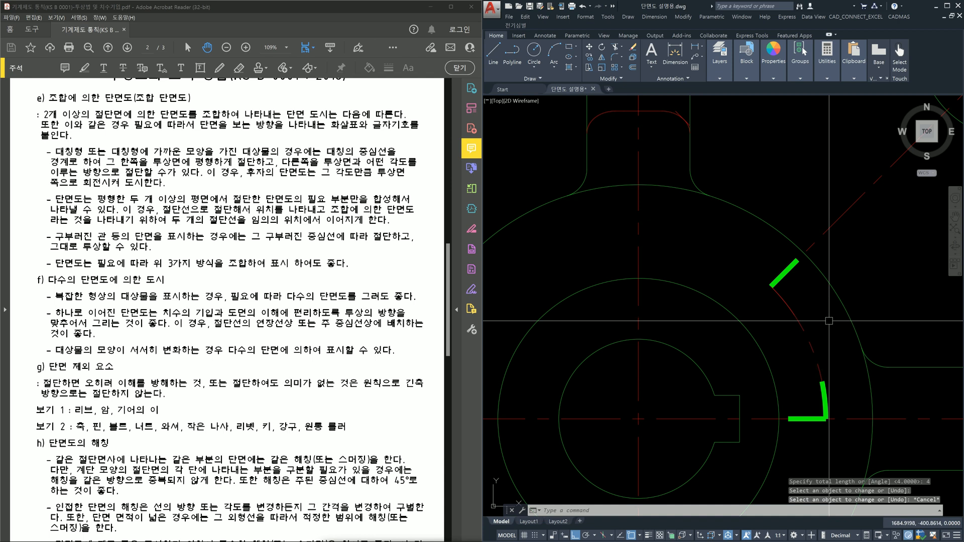
Join the short upper arc to the thick diagonal mark's polyline to form a second bent cutting-line mark.
double_click(787, 277)
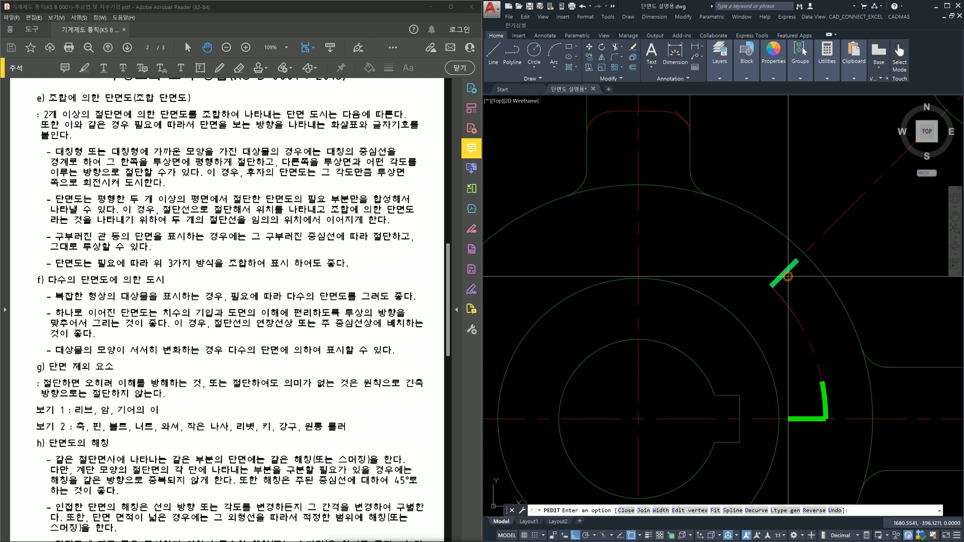
type("j")
key("Return")
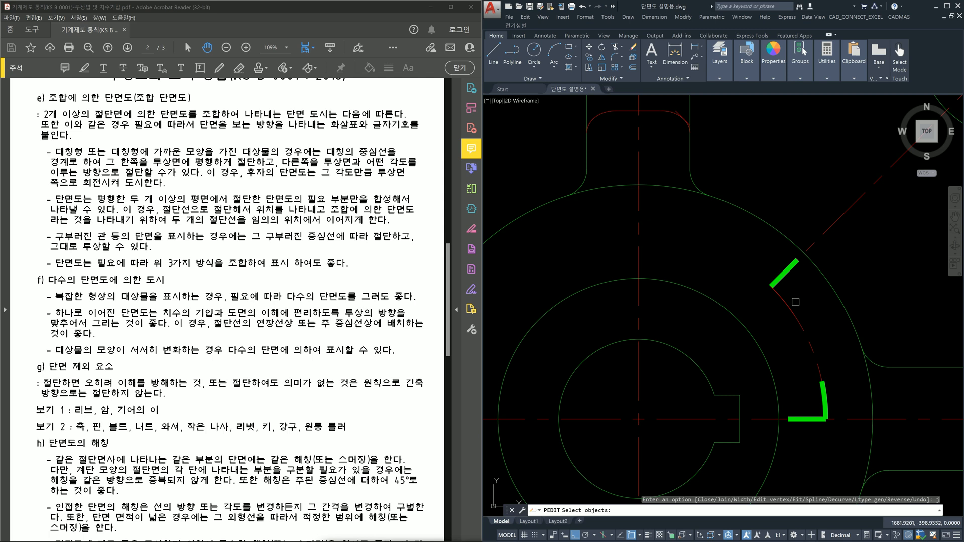
left_click(786, 302)
key("Return")
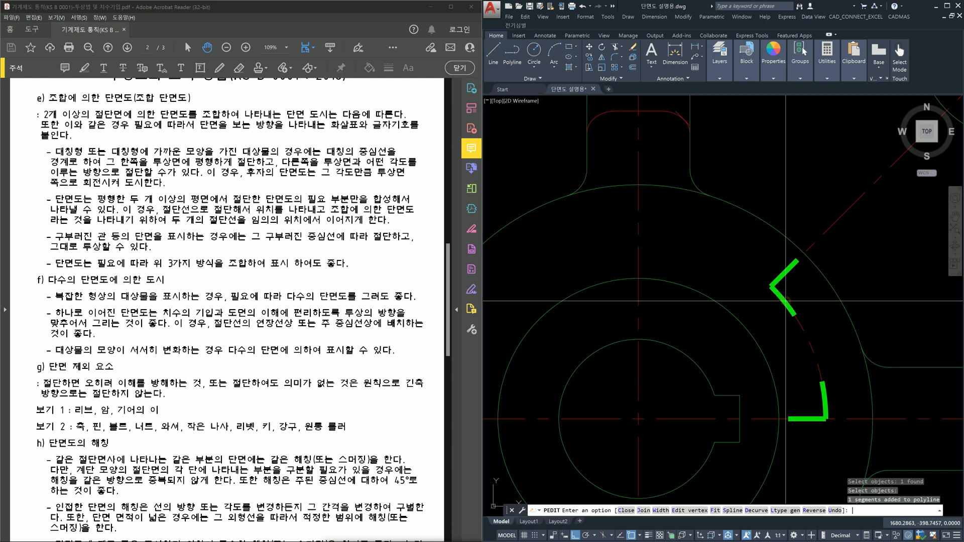
scroll(821, 306, "down", 5)
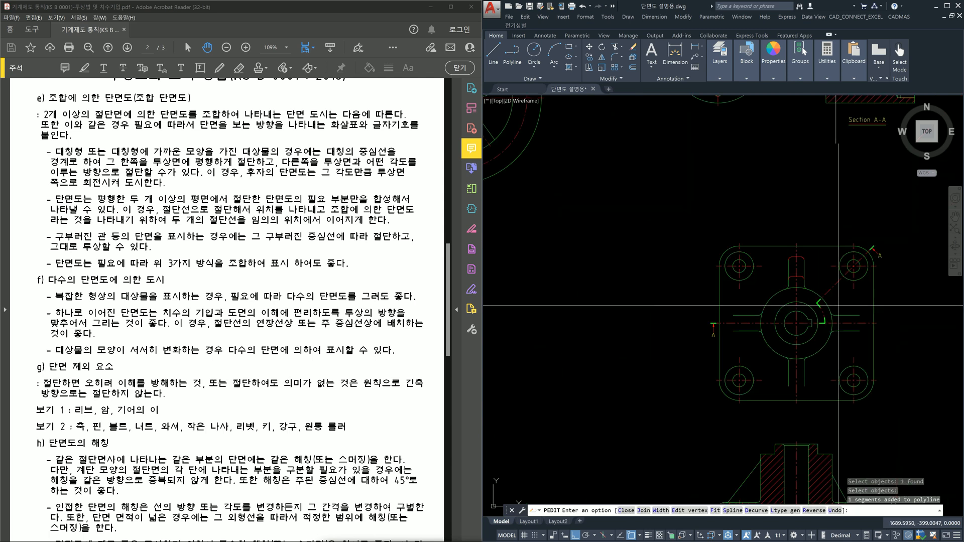
key("Escape")
Compare the right rib's sloped edges by highlighting them in both sectional views, and dismiss the advertisement pop-up.
middle_click_drag(868, 307, 842, 291)
scroll(831, 321, "up", 2)
scroll(842, 290, "down", 2)
scroll(842, 289, "down", 2)
middle_click_drag(842, 336, 822, 297)
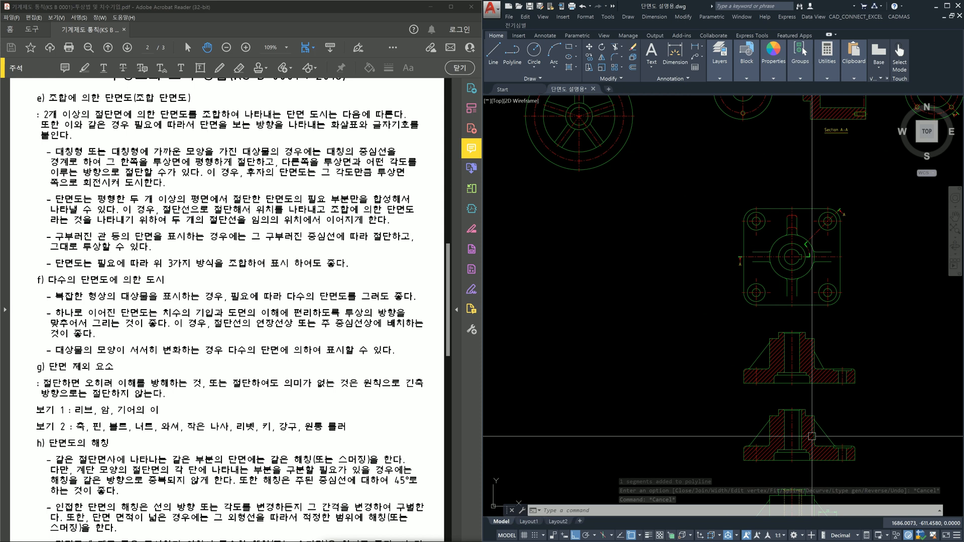
scroll(815, 438, "up", 2)
left_click(840, 426)
left_click(829, 440)
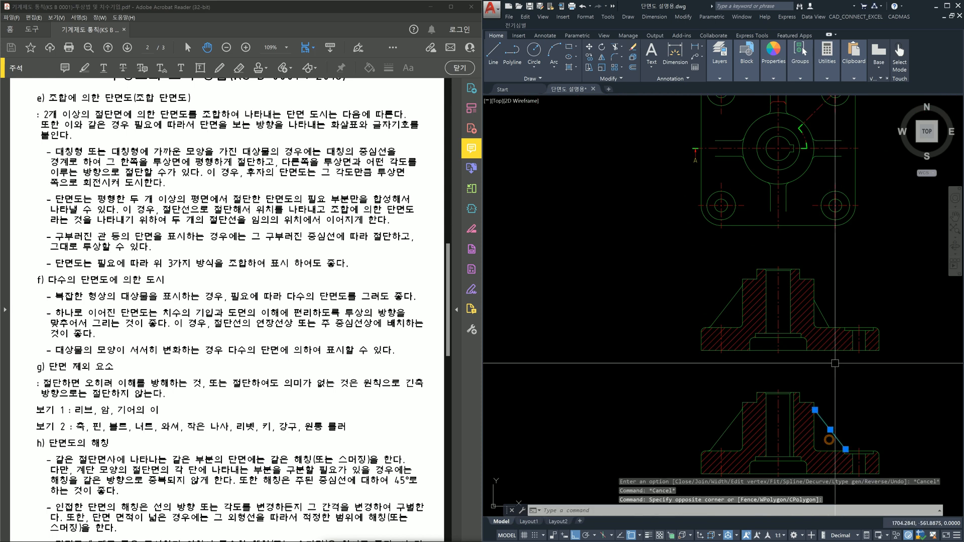
left_click(835, 314)
left_click(823, 322)
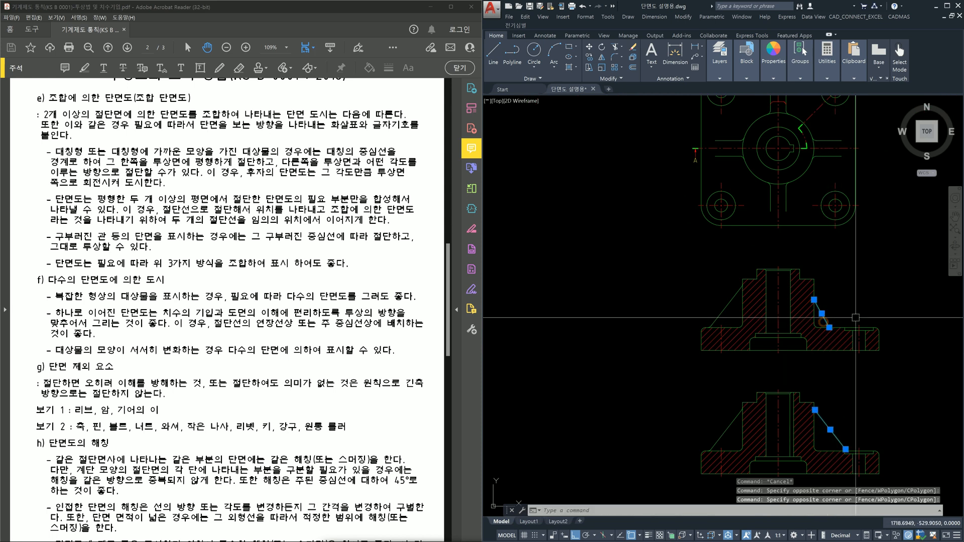
key("Escape")
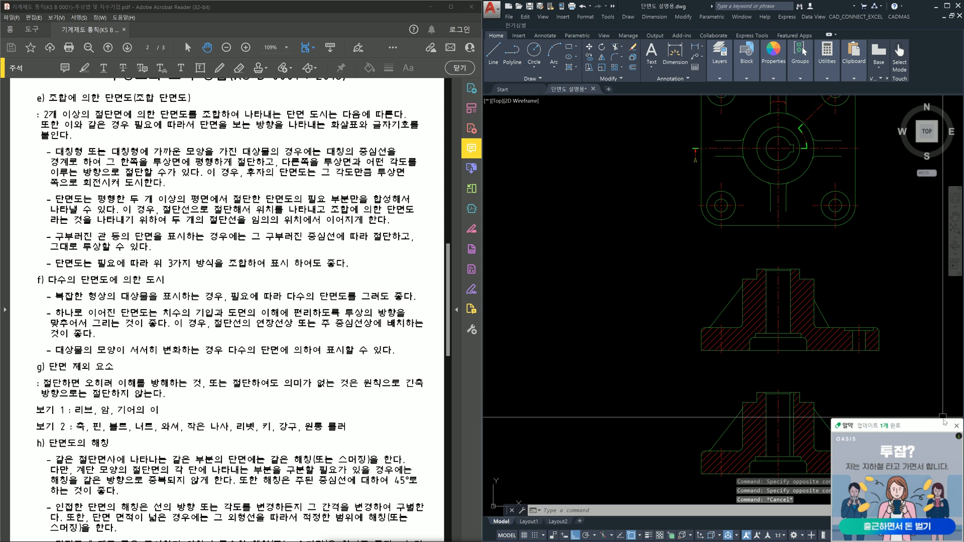
left_click(955, 427)
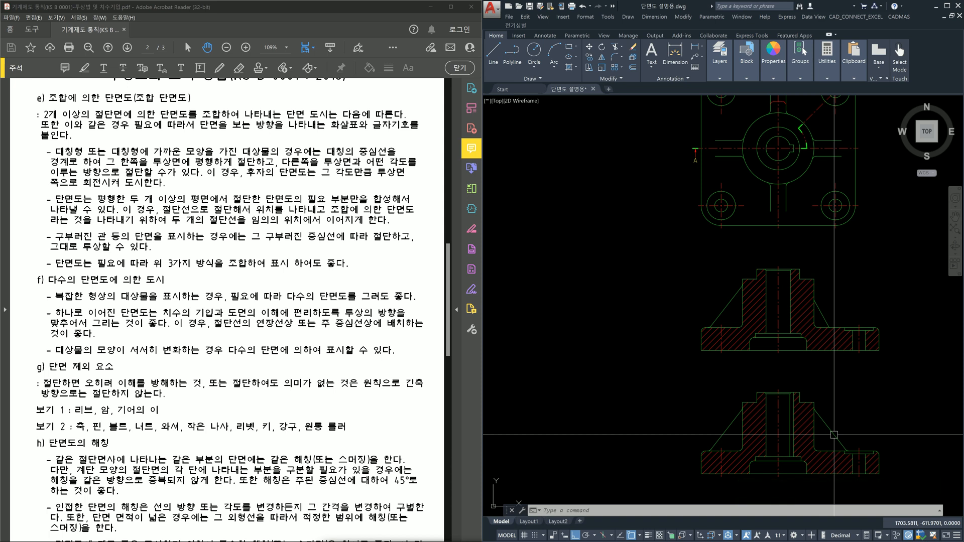
Compare the cutting line A-A in the plan view with the sectional views below it.
middle_click_drag(812, 184, 806, 257)
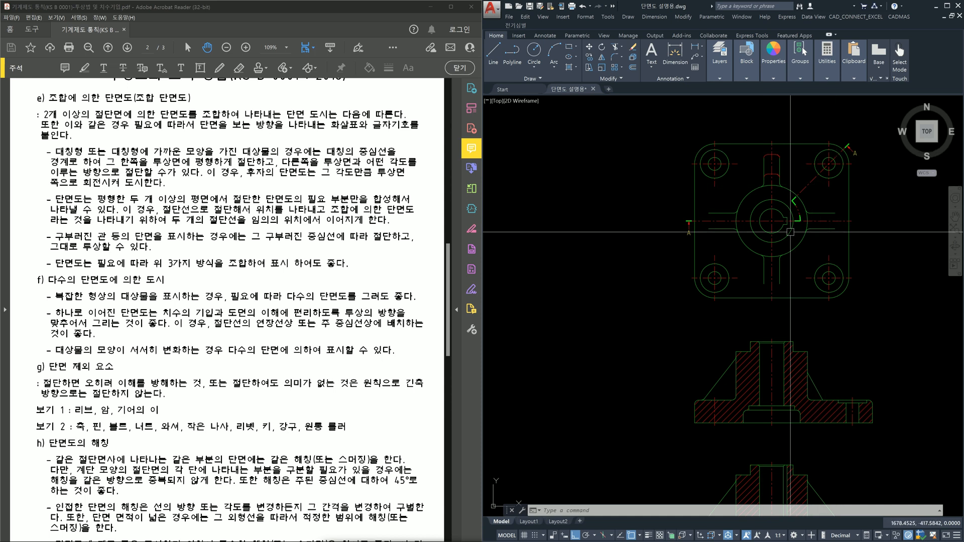
middle_click_drag(801, 398, 799, 325)
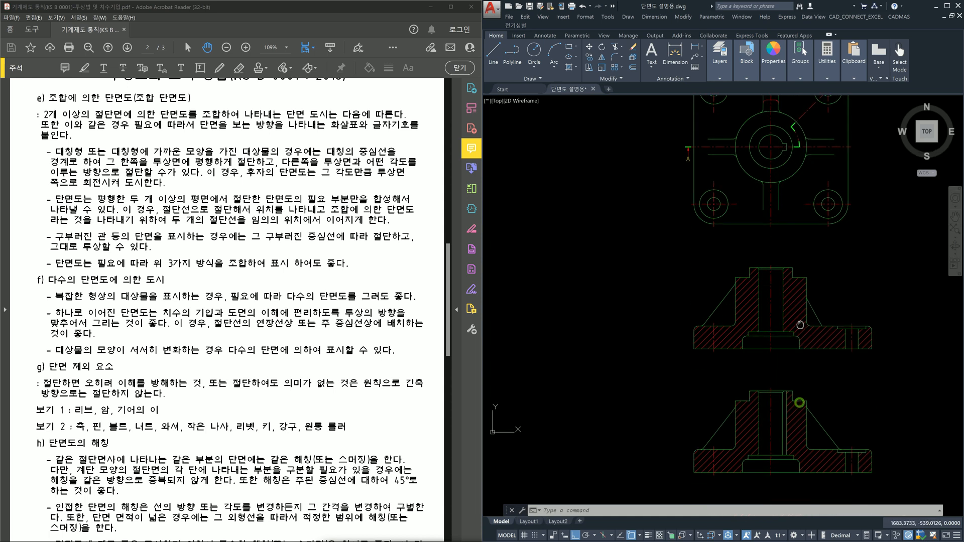
middle_click_drag(798, 252, 790, 313)
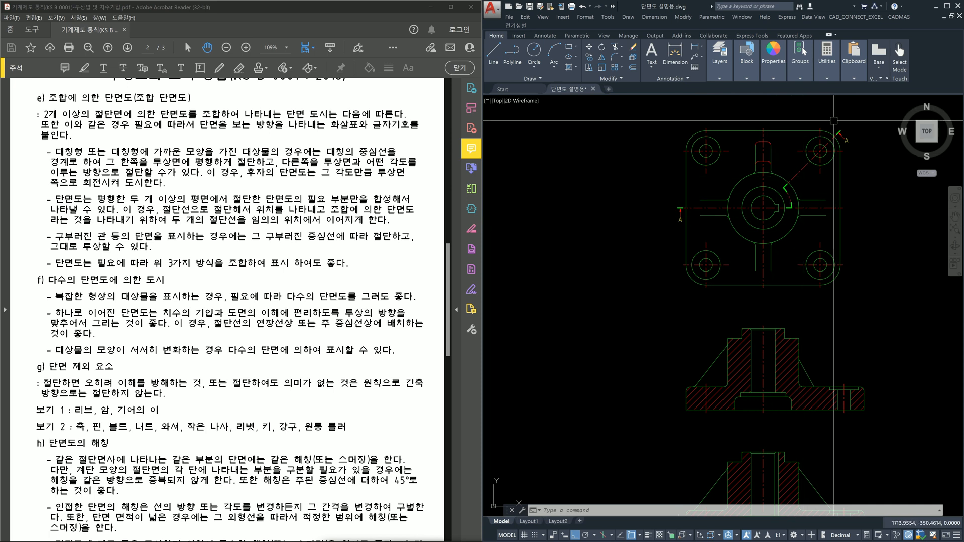
middle_click_drag(802, 204, 803, 247)
scroll(802, 247, "up", 2)
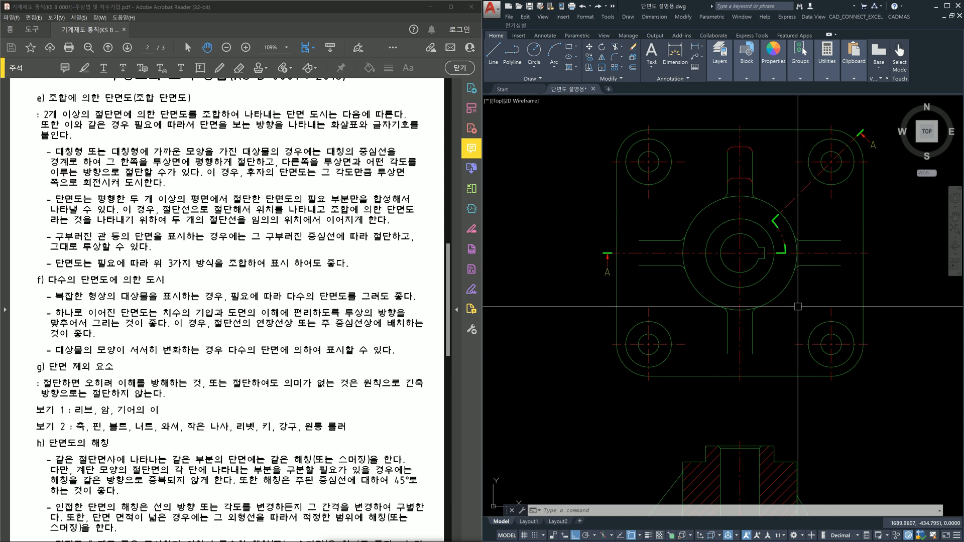
scroll(797, 306, "down", 3)
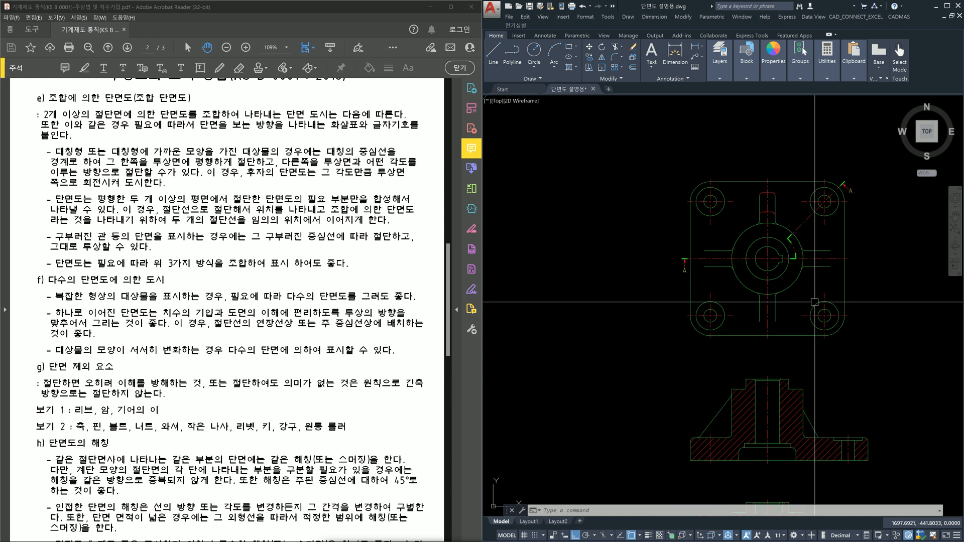
Examine the front view's 20 dimension beside the rib and window the lower sectional view for comparison.
middle_click_drag(794, 317, 794, 236)
middle_click_drag(783, 357, 784, 242)
scroll(792, 366, "up", 2)
mouse_move(791, 394)
middle_mouse_down()
mouse_move(787, 295)
mouse_move(779, 384)
mouse_move(779, 305)
middle_mouse_up()
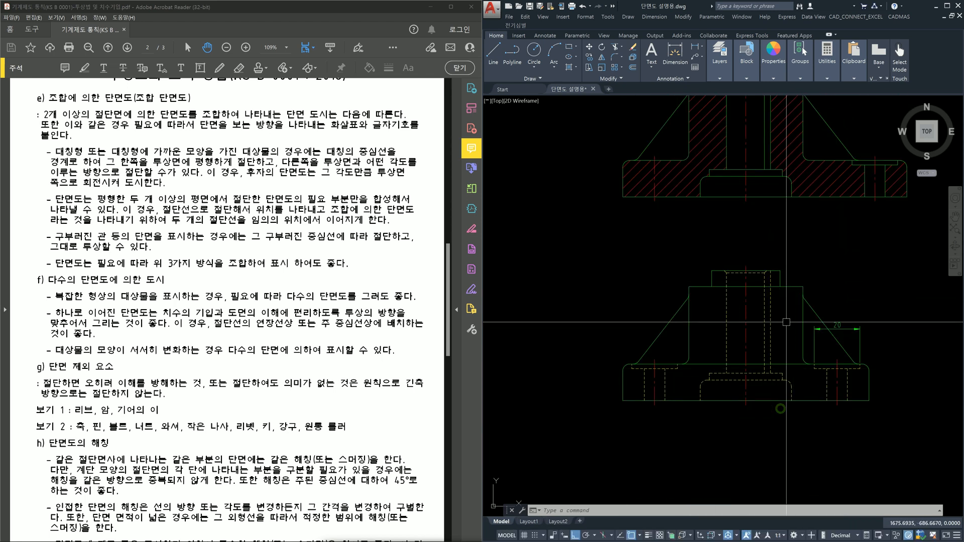
left_click(871, 338)
left_click(850, 319)
mouse_move(828, 254)
middle_mouse_down()
mouse_move(813, 369)
mouse_move(797, 384)
middle_mouse_up()
left_click(571, 192)
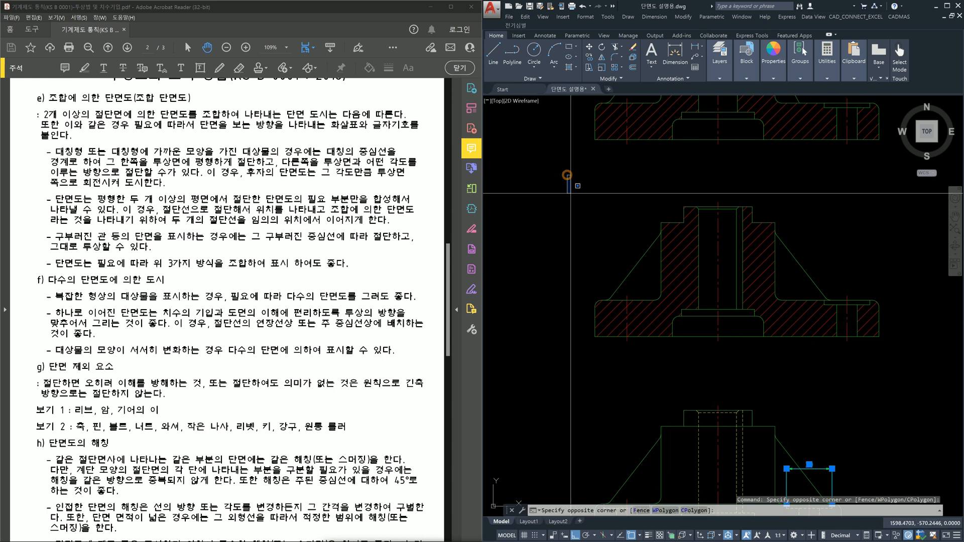
scroll(805, 294, "down", 2)
left_click(903, 358)
Highlight the cutting line's arc transition and bent marks in the plan view, and clear the selection after examining them.
middle_click_drag(793, 219, 791, 392)
middle_click_drag(781, 250, 776, 364)
scroll(748, 264, "up", 5)
left_click(771, 301)
left_click(744, 236)
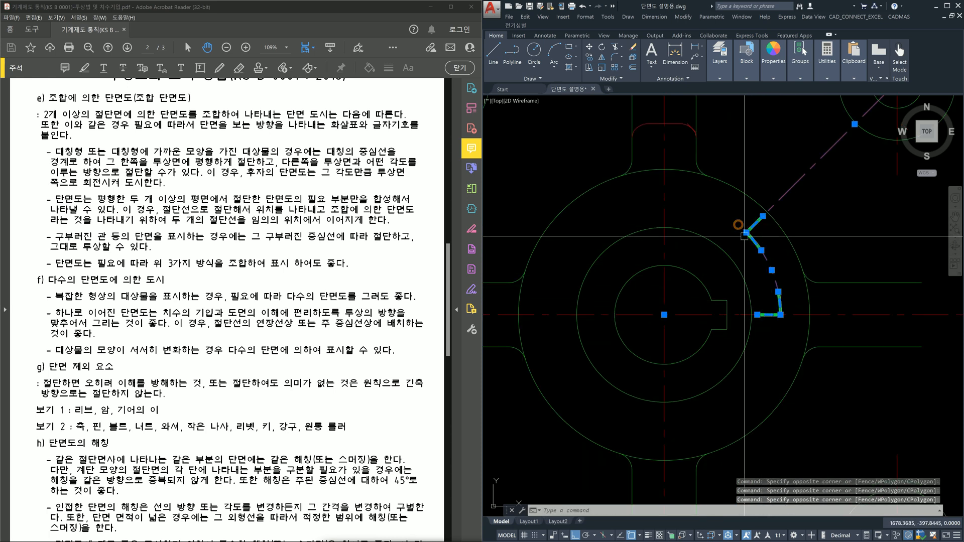
mouse_move(778, 292)
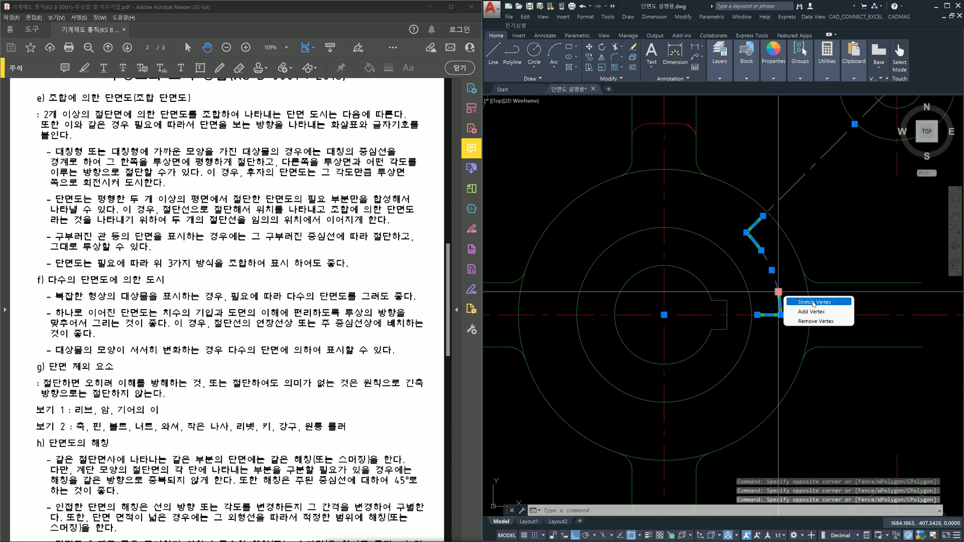
scroll(848, 246, "down", 4)
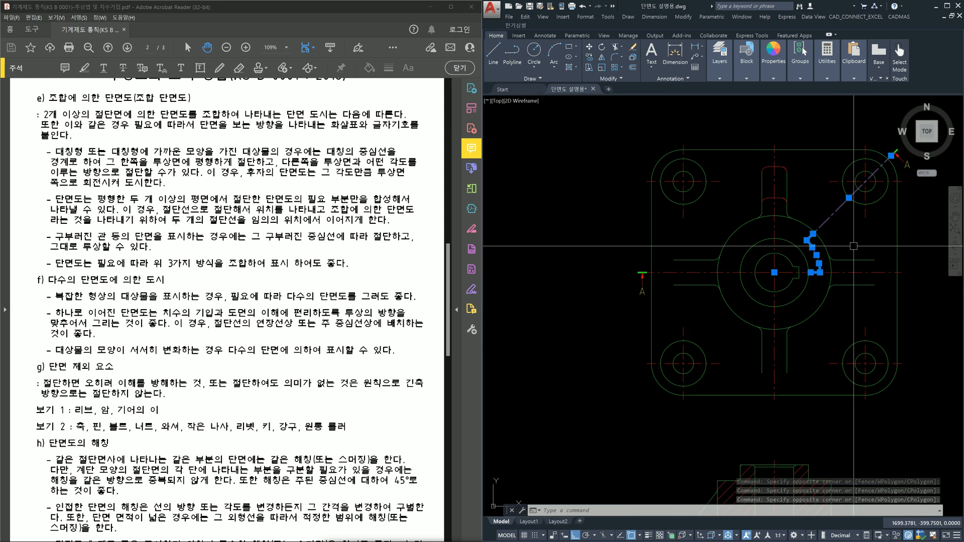
key("Escape")
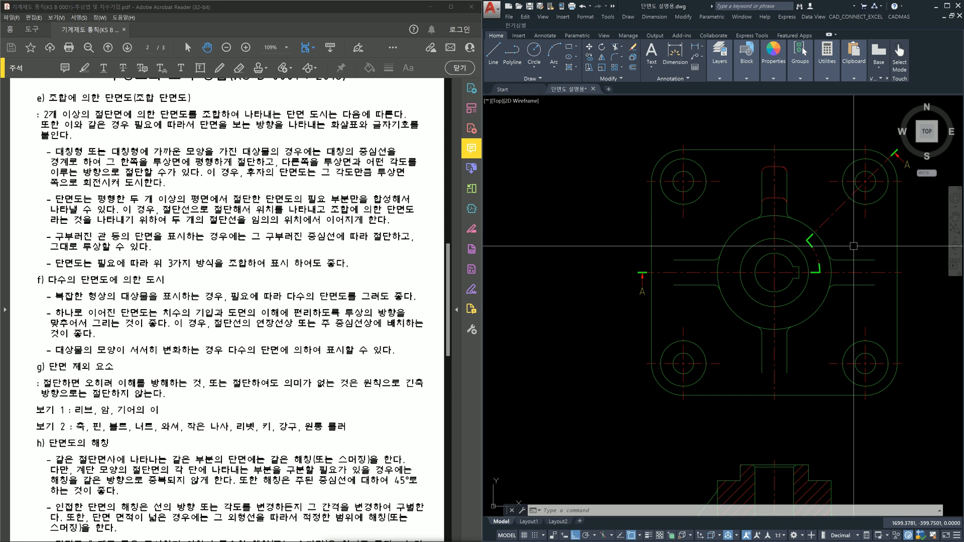
Review the bearing-support section examples elsewhere in the drawing and return to the overview of all examples.
scroll(853, 246, "down", 10)
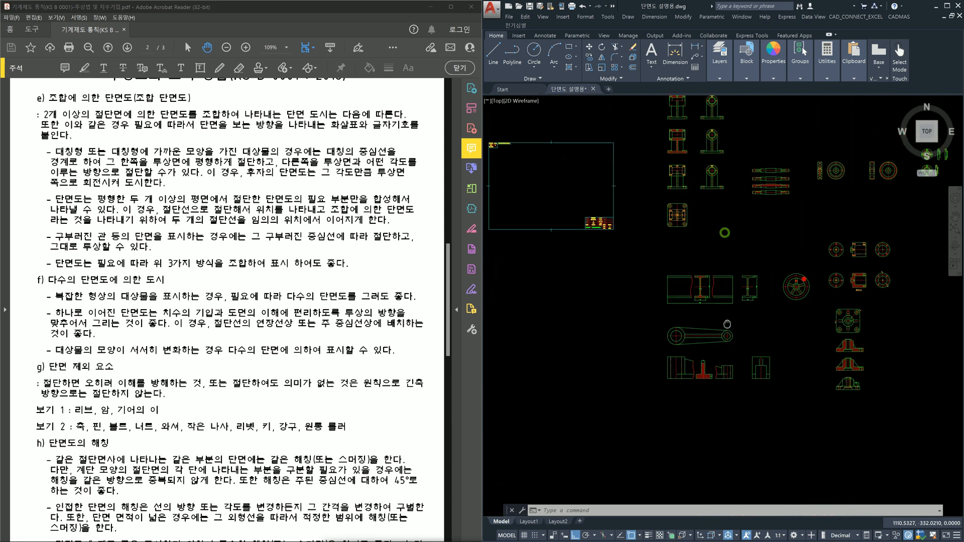
scroll(686, 236, "up", 3)
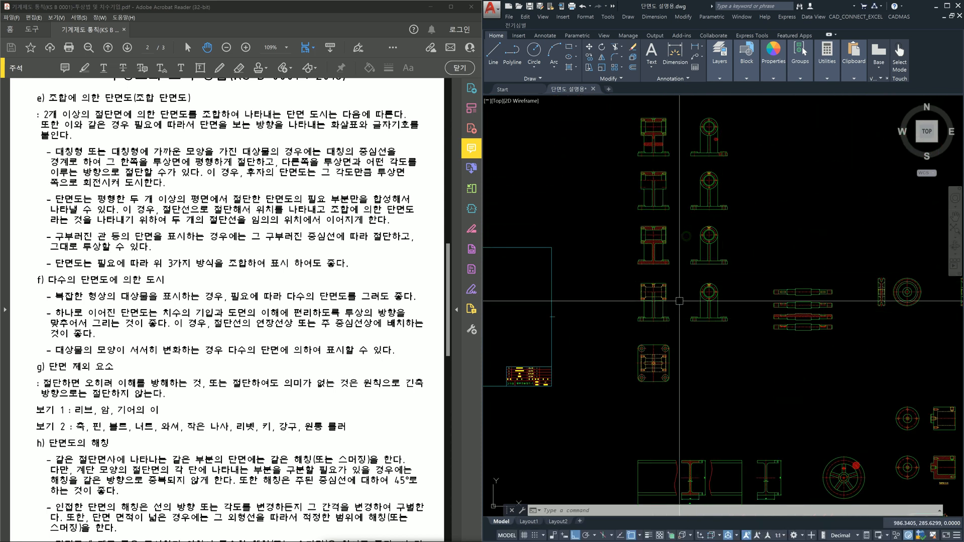
scroll(658, 251, "up", 6)
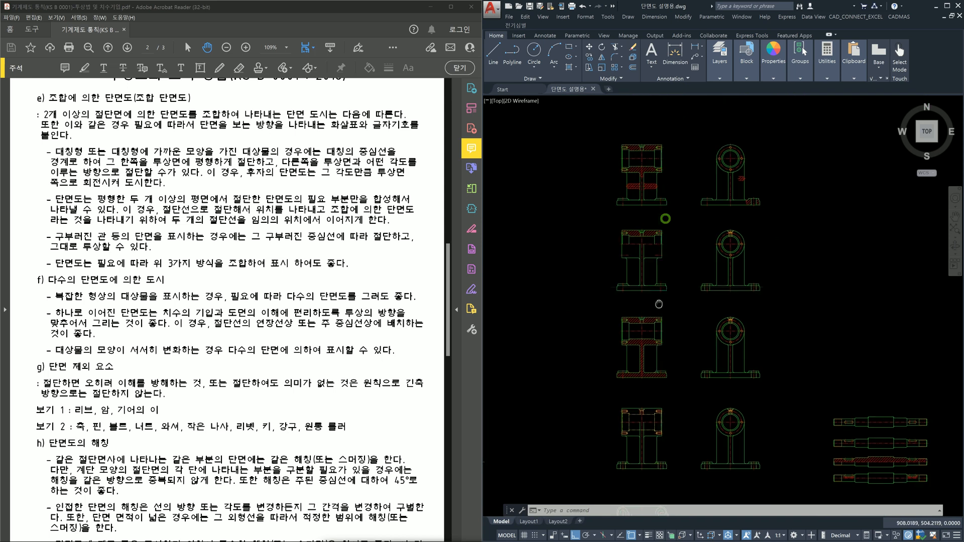
scroll(657, 246, "down", 5)
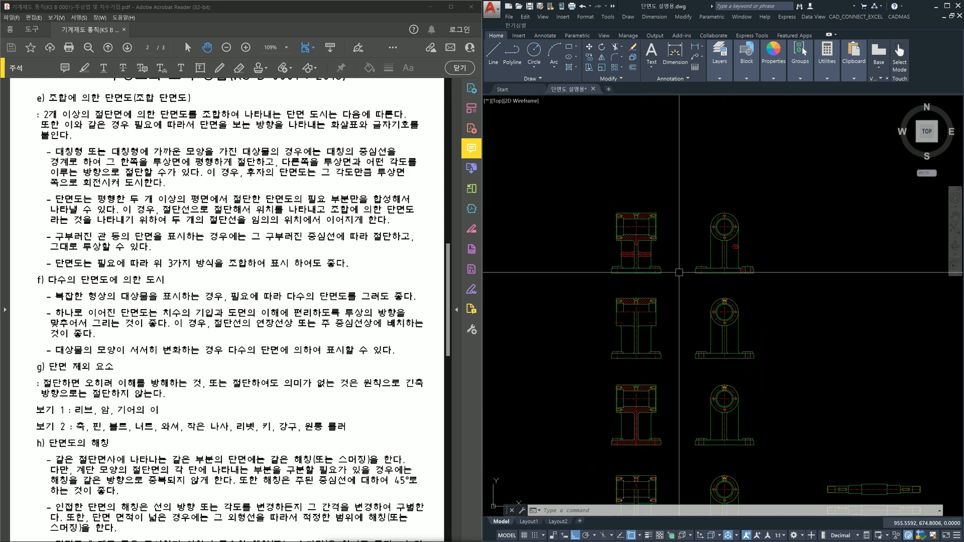
scroll(715, 322, "down", 4)
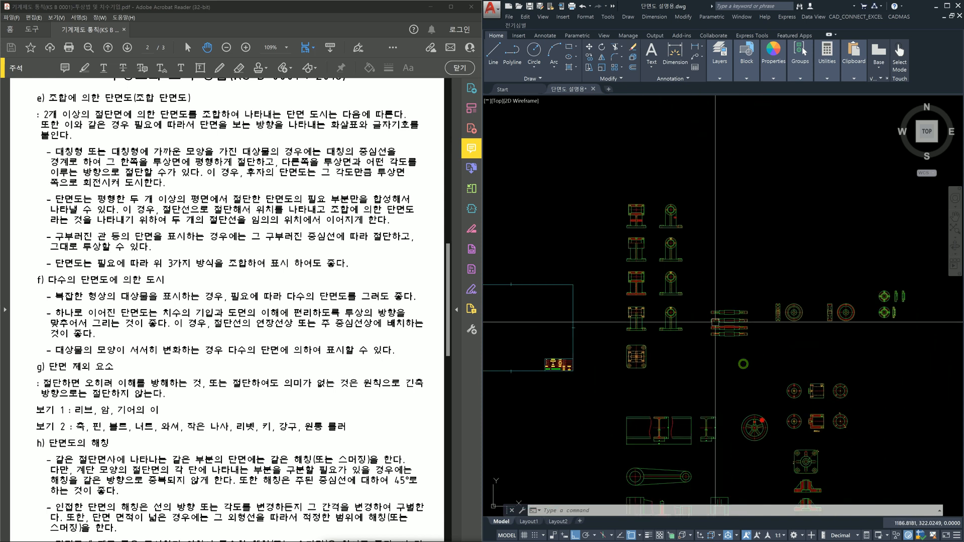
Draw a straight reference line in the plan view from the hub centre to the upper-right end mark of cutting line A-A.
middle_click_drag(751, 383, 700, 287)
scroll(761, 351, "up", 5)
middle_click_drag(764, 352, 753, 295)
scroll(781, 325, "up", 2)
middle_click_drag(777, 332, 786, 279)
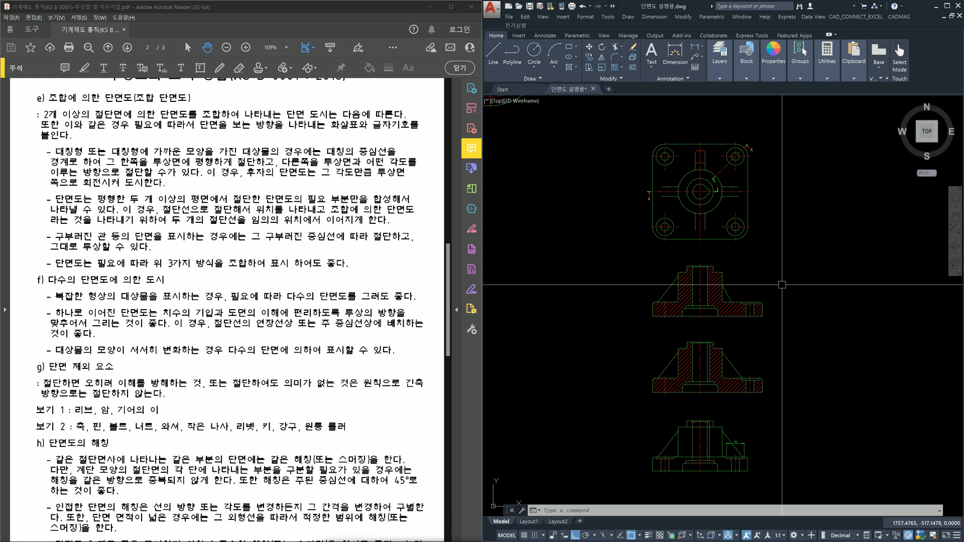
scroll(709, 195, "up", 4)
middle_click_drag(715, 187, 715, 223)
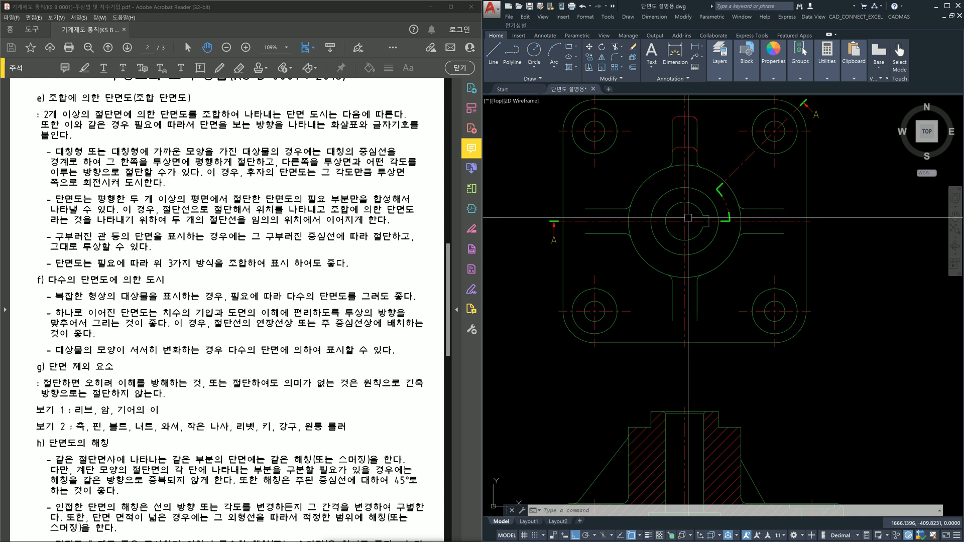
type("l")
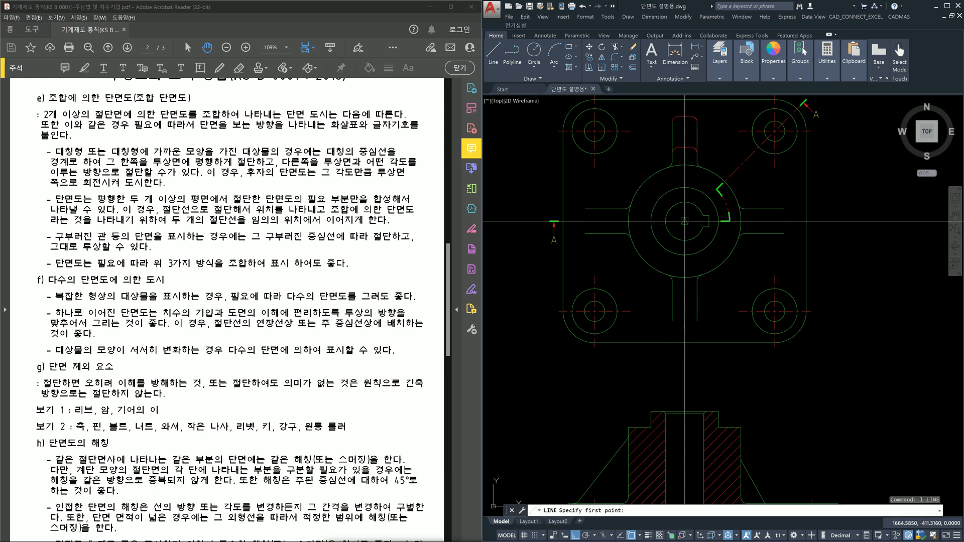
key("Return")
left_click(684, 220)
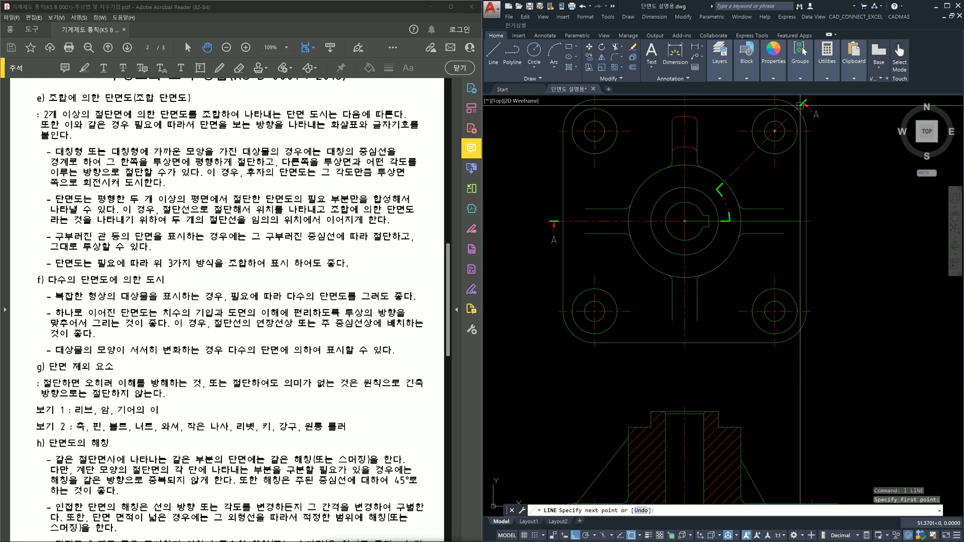
left_click(801, 106)
key("Escape")
scroll(704, 203, "up", 5)
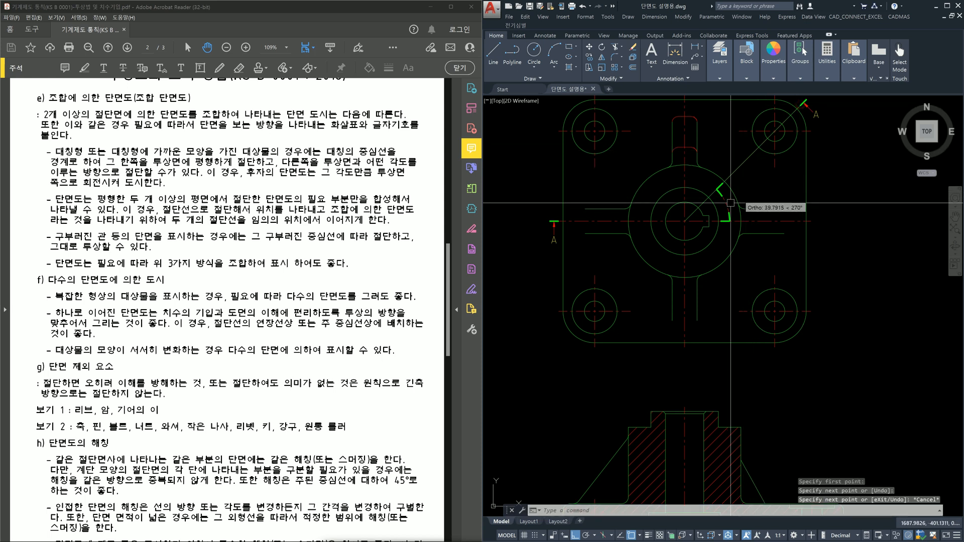
left_click(700, 200)
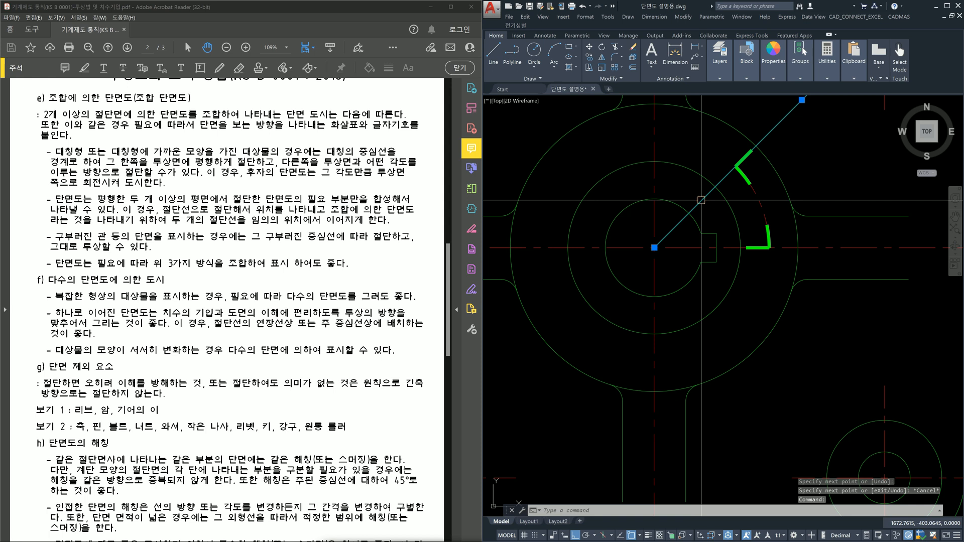
Highlight the entire lower sectional view for examination, and clear the selection.
scroll(701, 200, "down", 10)
middle_click_drag(730, 329, 723, 290)
scroll(731, 330, "up", 5)
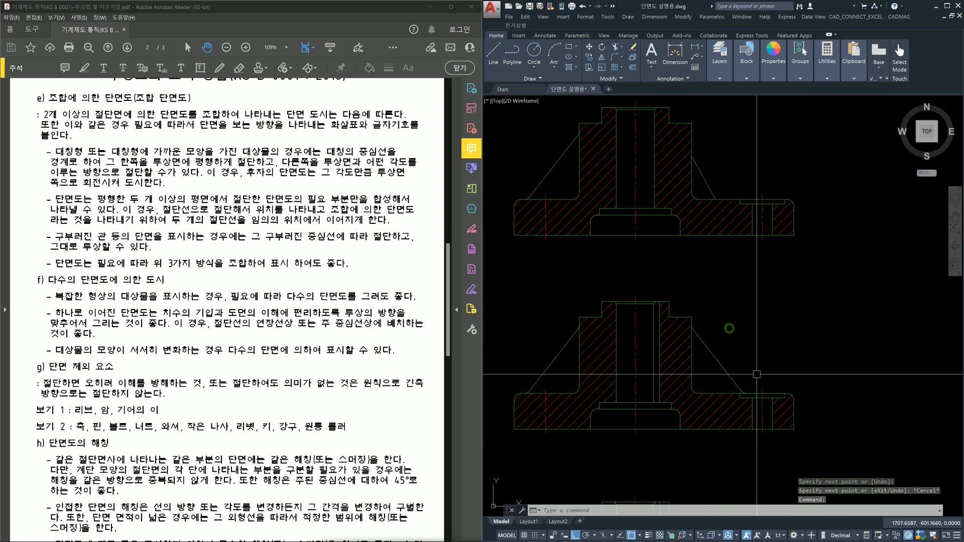
left_click(843, 452)
left_click(507, 271)
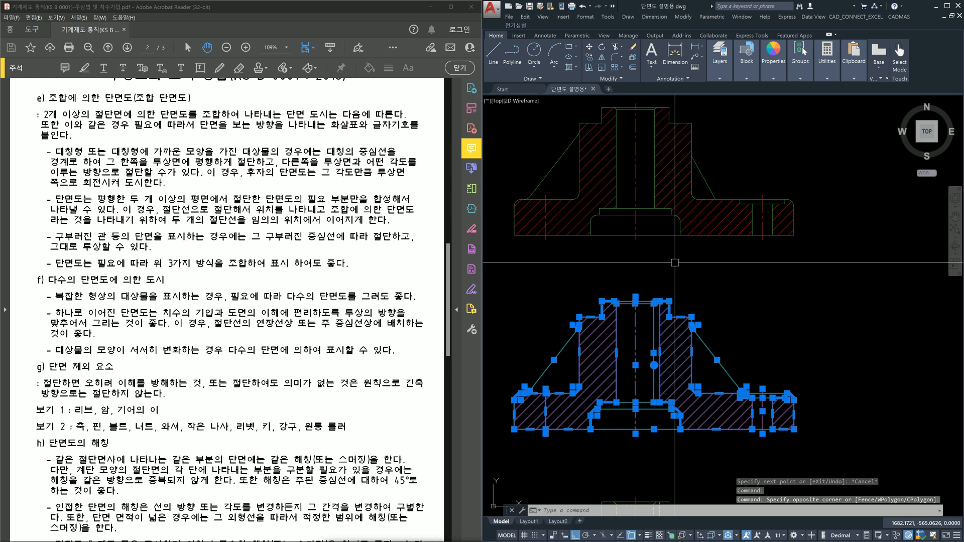
key("Escape")
Delete the diagonal reference line running from the hub centre in the plan view.
scroll(675, 262, "down", 8)
scroll(657, 204, "up", 6)
scroll(659, 190, "up", 7)
left_click(653, 249)
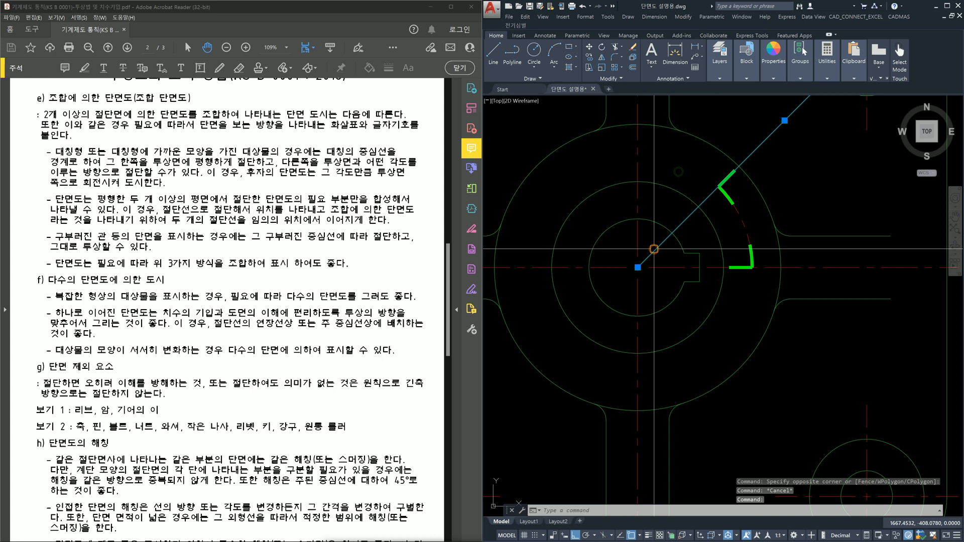
key("Delete")
scroll(710, 238, "down", 4)
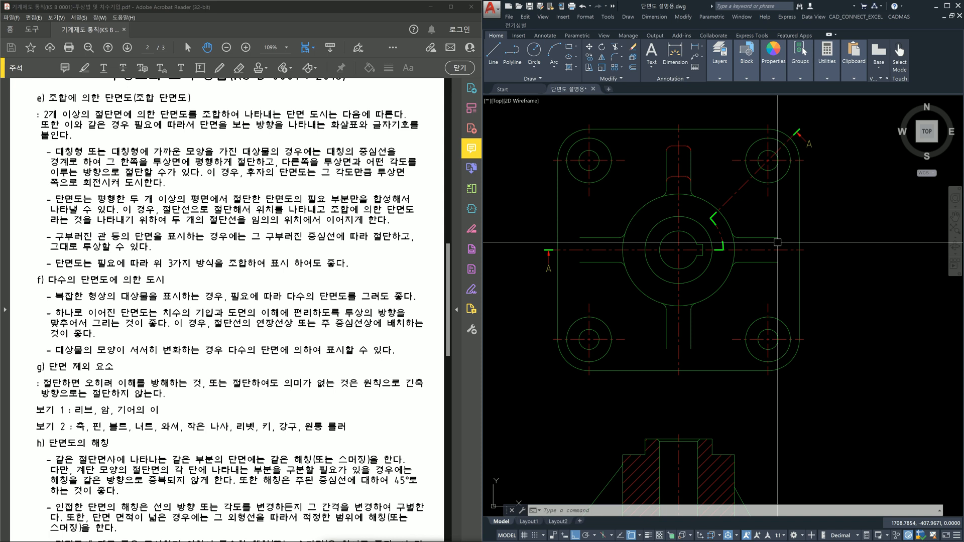
Delete the dimension beside the rib in the front view below the sectional views.
scroll(773, 241, "down", 4)
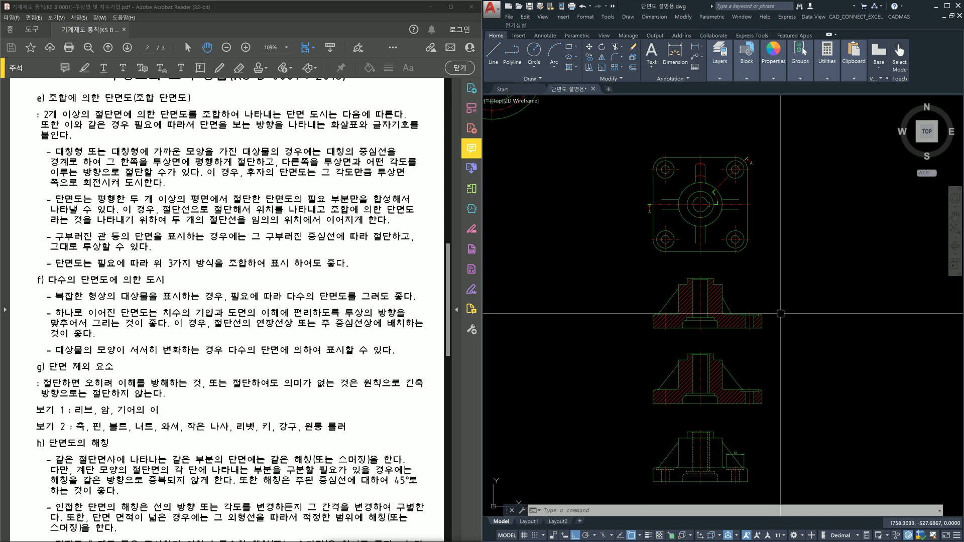
scroll(753, 459, "up", 2)
scroll(753, 460, "up", 2)
scroll(773, 432, "down", 2)
scroll(783, 411, "up", 2)
left_click(817, 414)
left_click(788, 399)
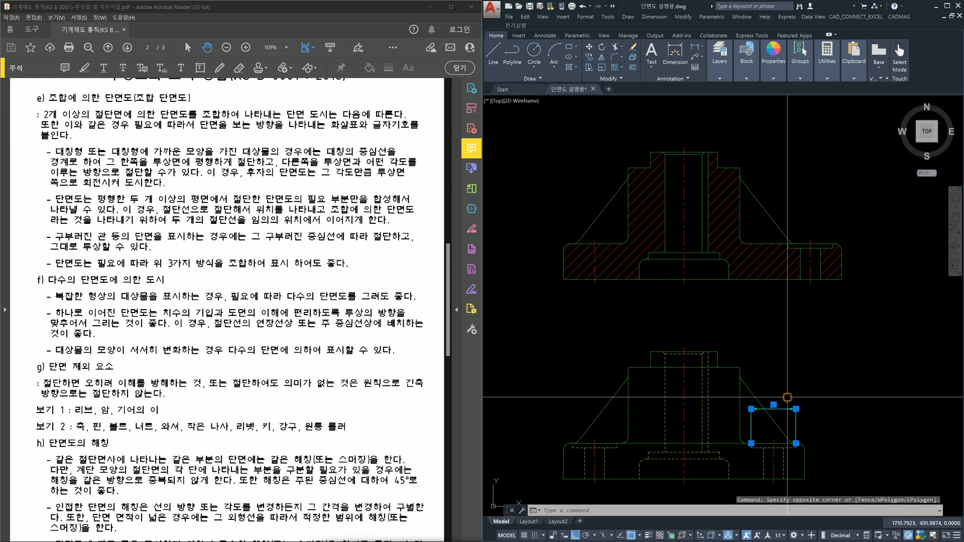
key("Delete")
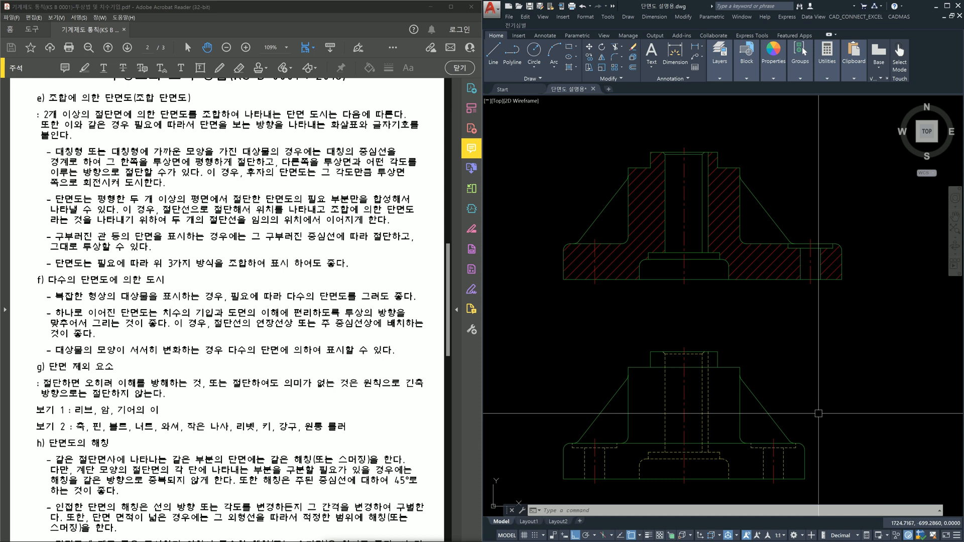
Highlight the whole front view to compare it with the plan and sectional views, and clear the selection.
middle_click_drag(818, 414, 824, 375)
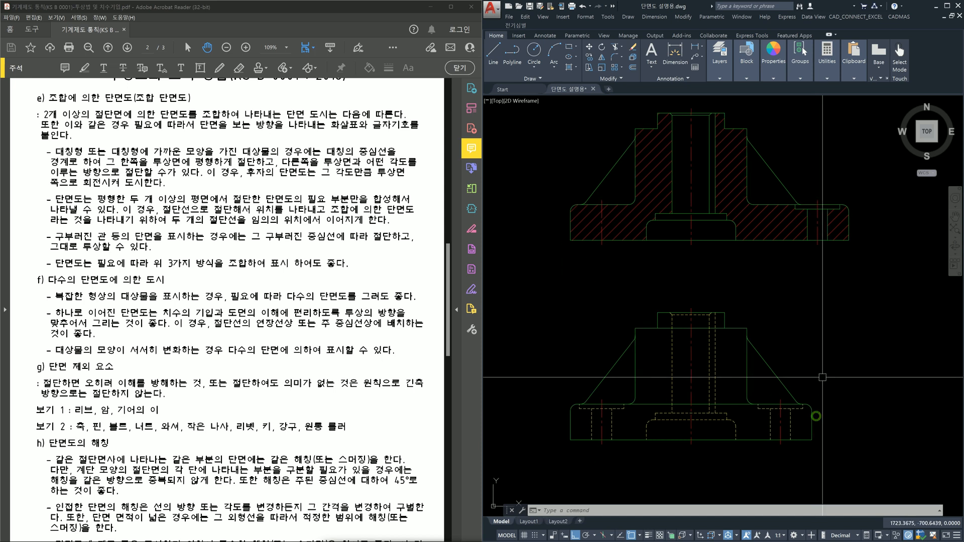
left_click(537, 292)
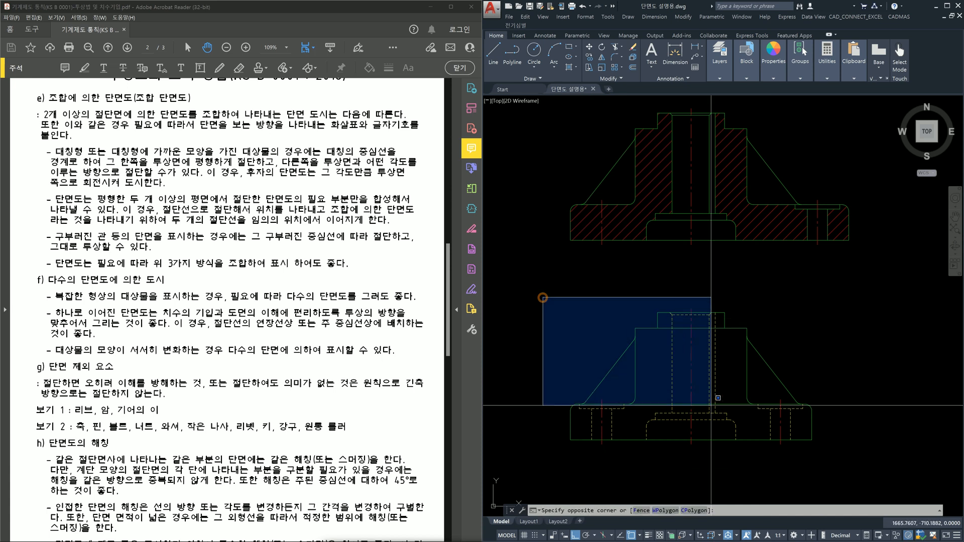
left_click(850, 462)
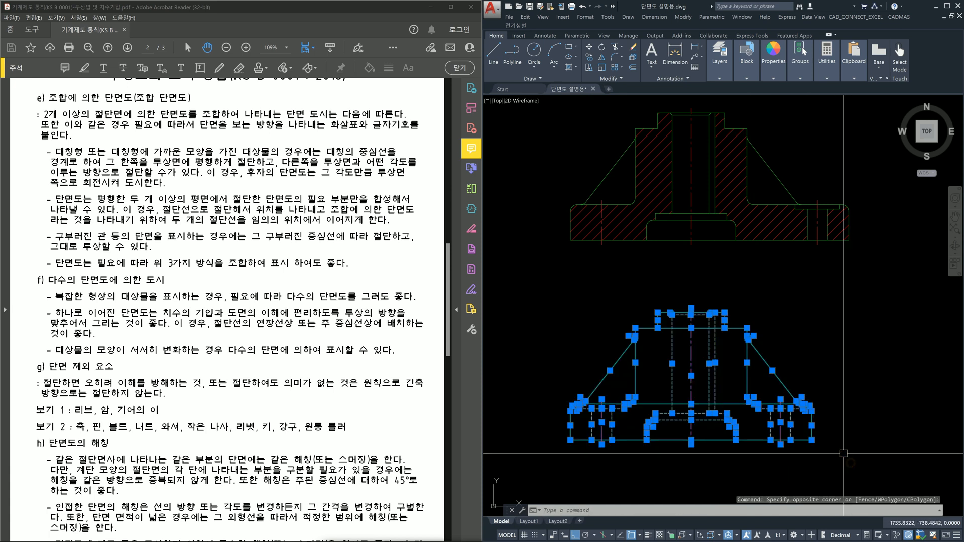
scroll(757, 467, "down", 4)
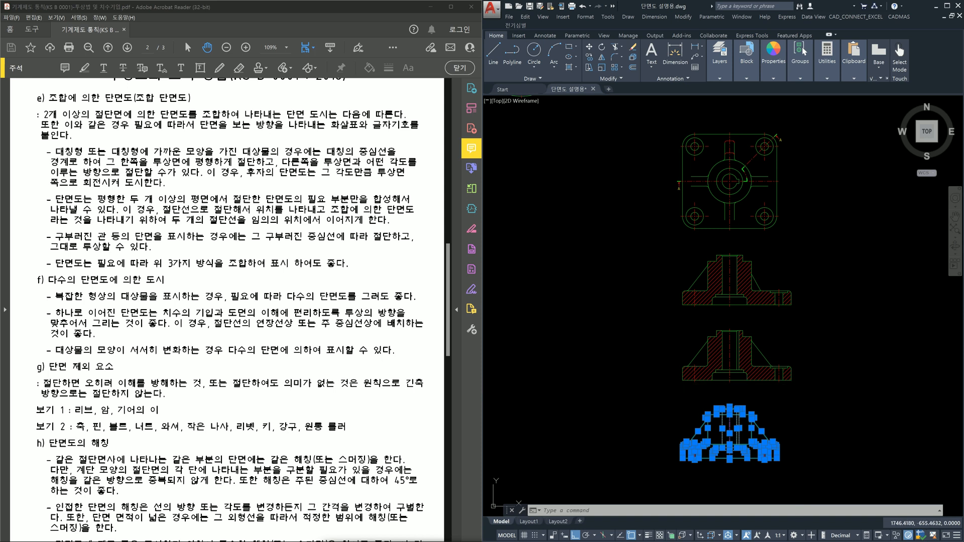
key("Escape")
scroll(785, 430, "up", 4)
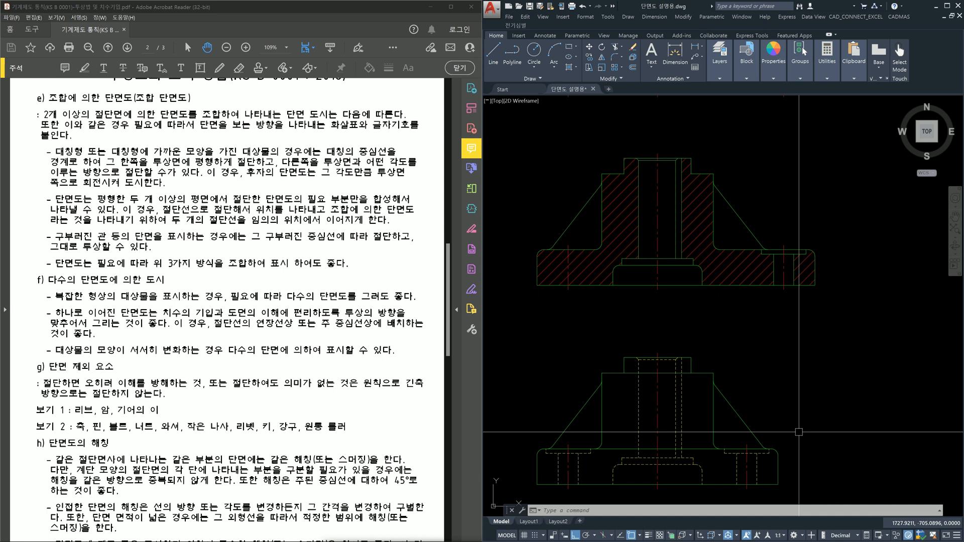
Highlight the lower sectional view and compare it with the arc-transition cutting line in the plan view, and clear the selection.
scroll(799, 432, "down", 2)
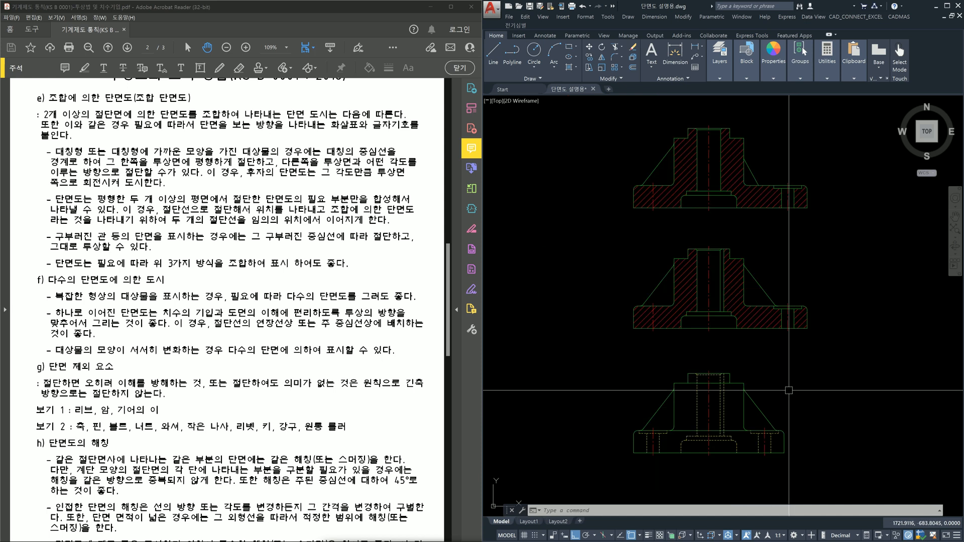
left_click(841, 351)
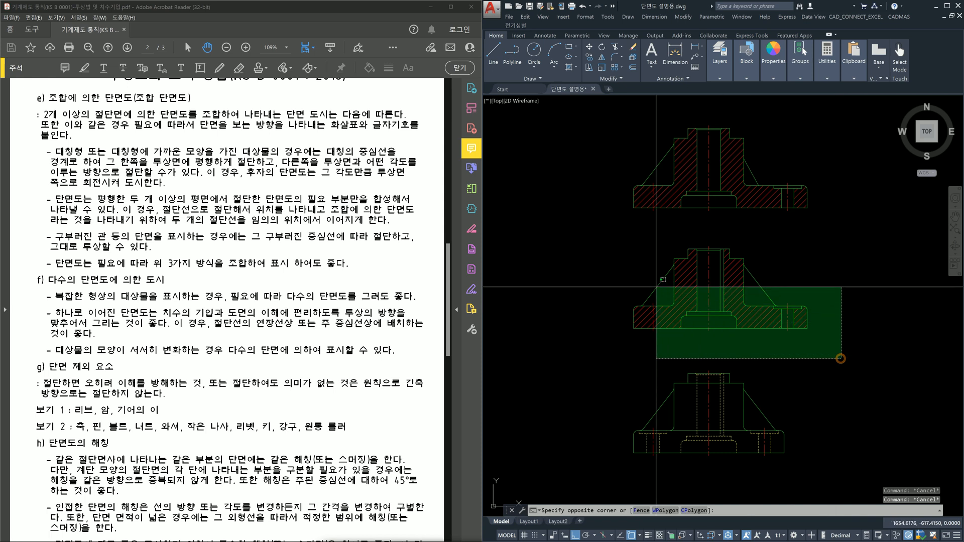
left_click(586, 233)
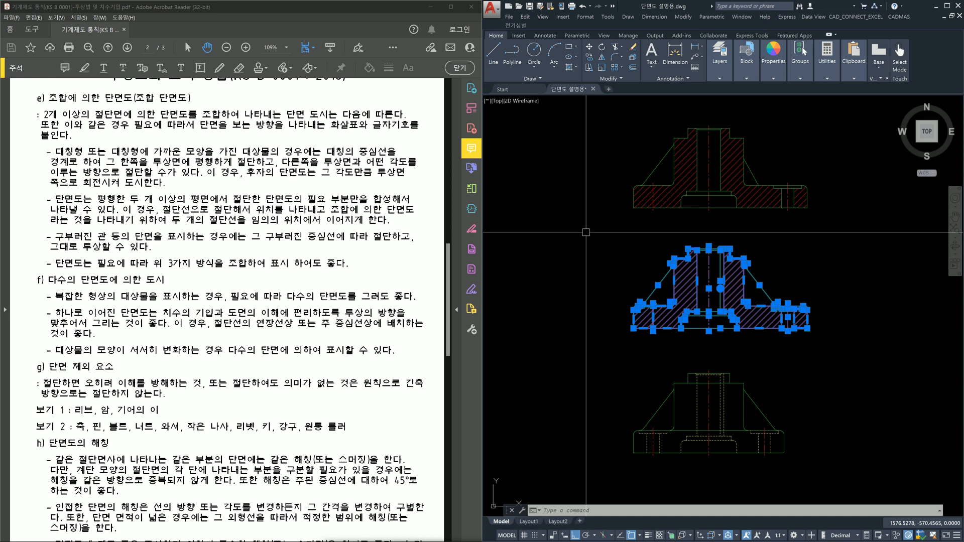
key("Escape")
left_click(843, 343)
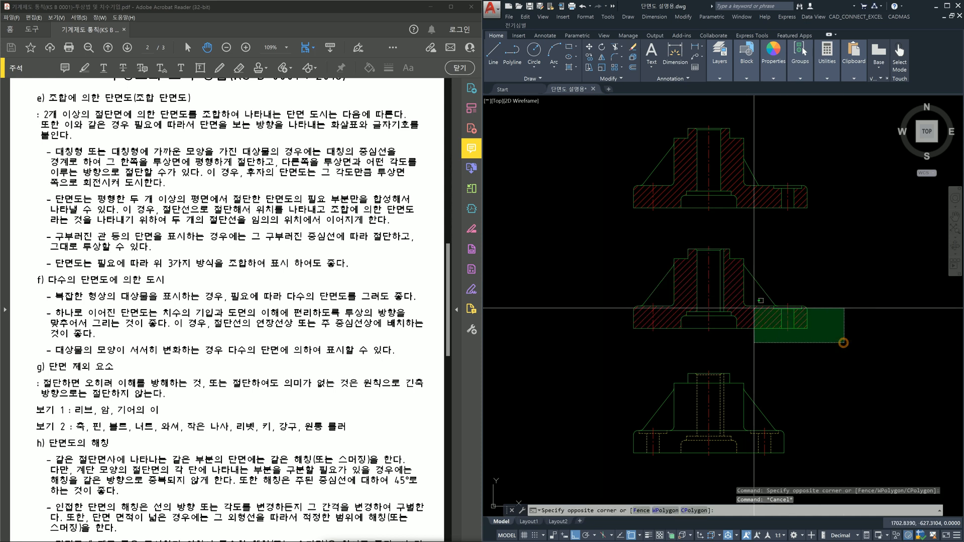
left_click(606, 236)
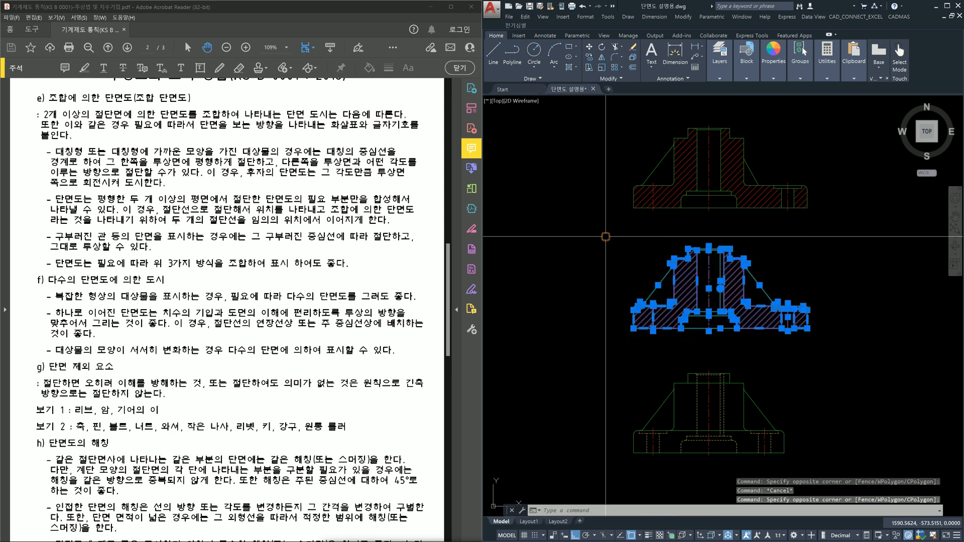
scroll(703, 352, "down", 2)
scroll(676, 244, "up", 4)
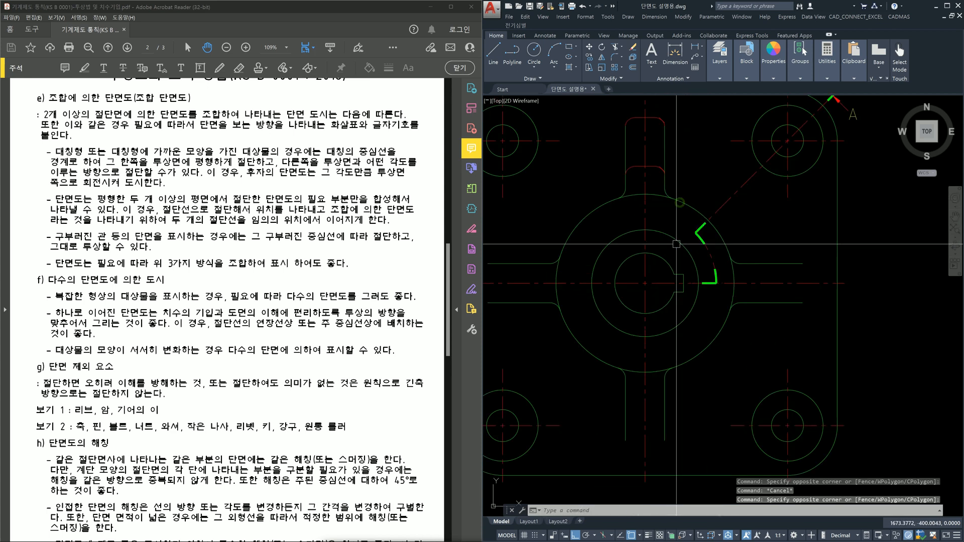
key("Escape")
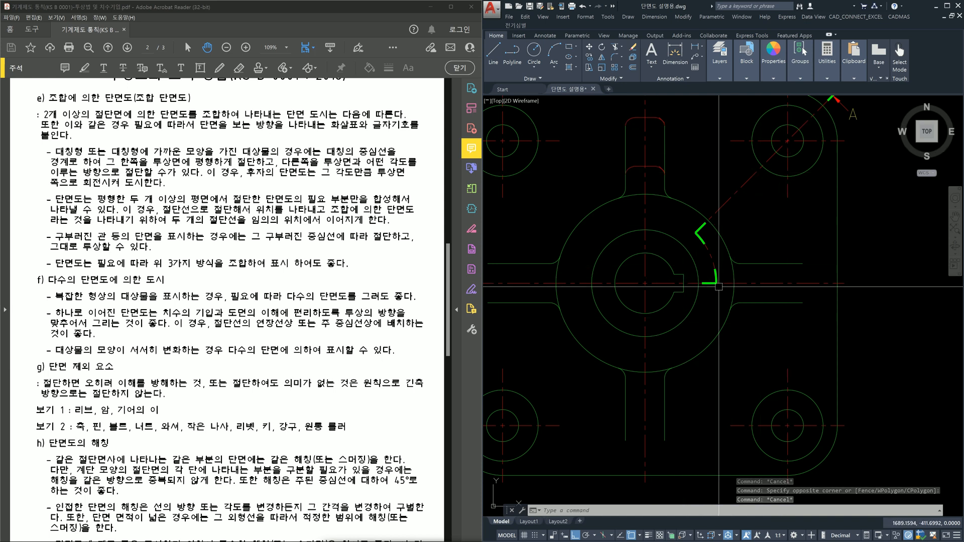
Highlight the sloped rib edges beside the hub in both sectional views to compare their slopes.
scroll(738, 281, "down", 5)
scroll(742, 351, "up", 4)
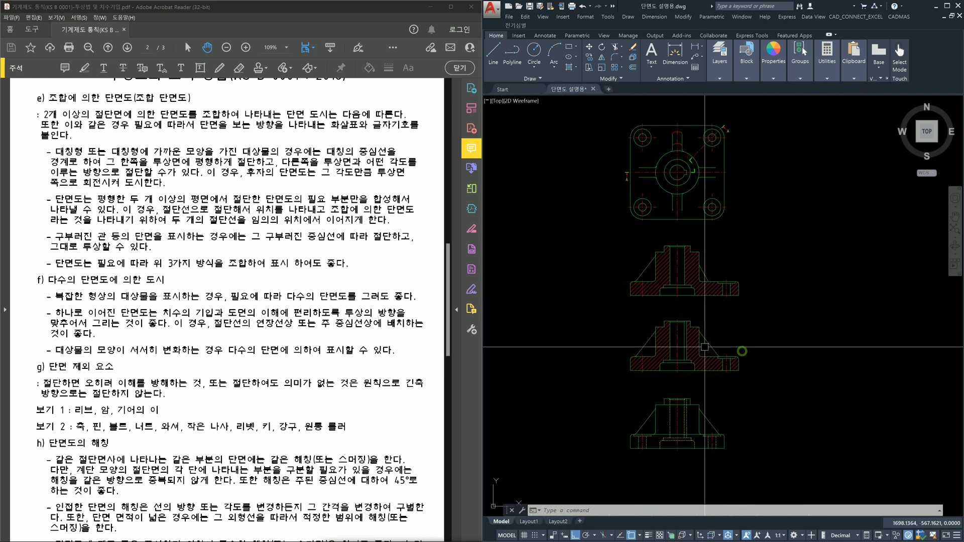
left_click(702, 215)
left_click(690, 233)
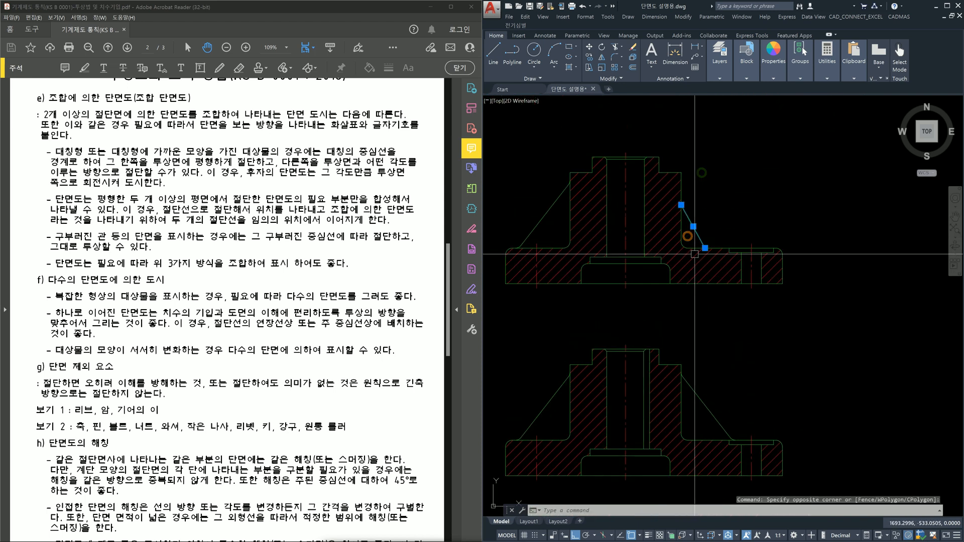
left_click(708, 394)
left_click(698, 417)
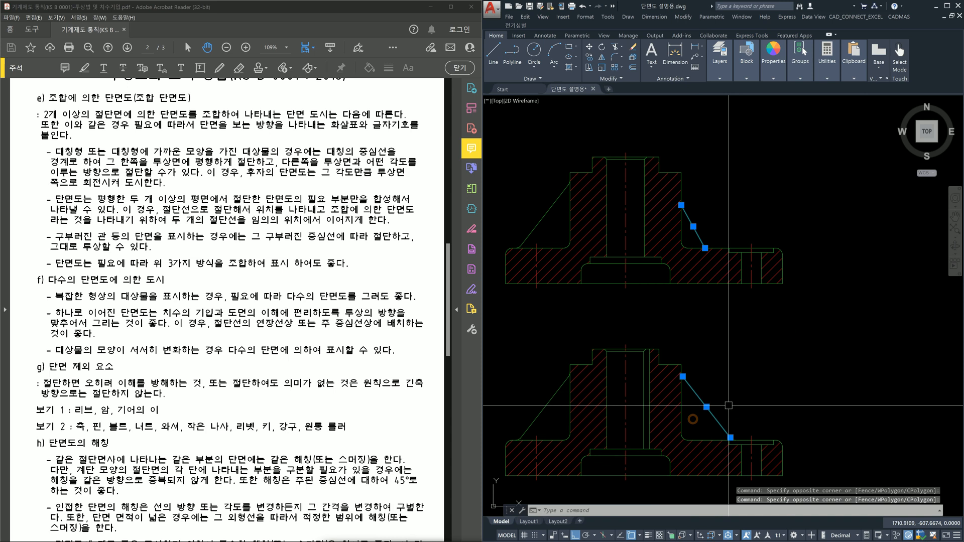
Highlight the outlines of the hub's right-hand wall and keyway in the lower sectional view, and clear the selection.
scroll(712, 361, "down", 4)
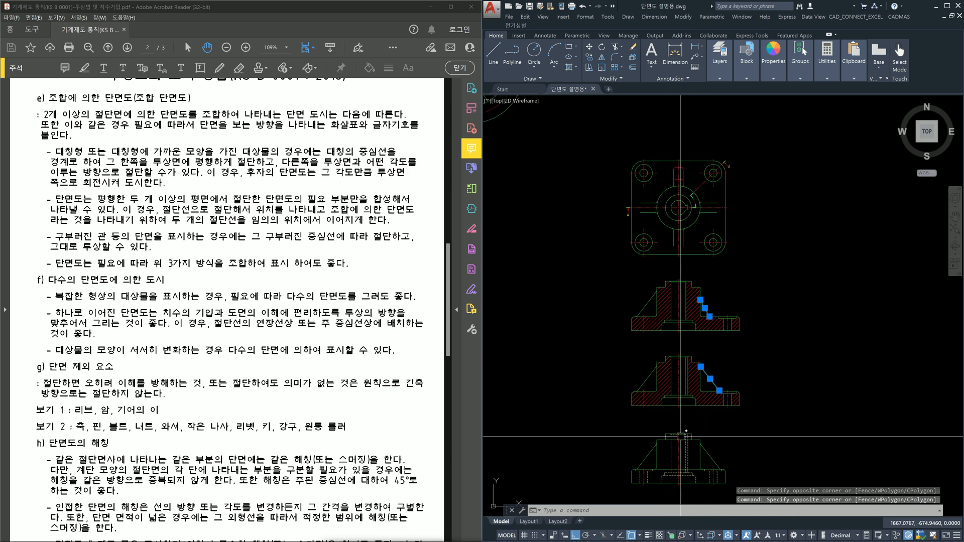
scroll(679, 355, "up", 5)
left_click(665, 195)
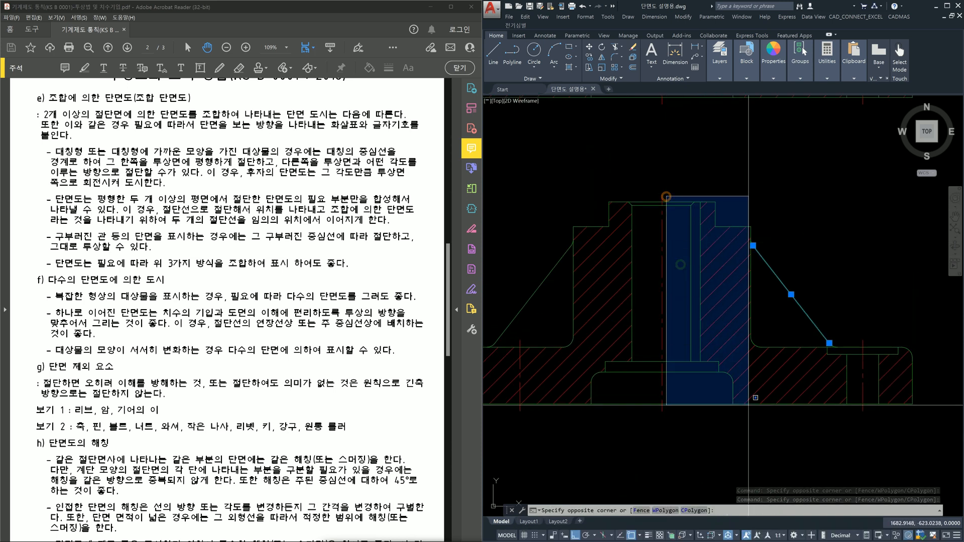
left_click(756, 448)
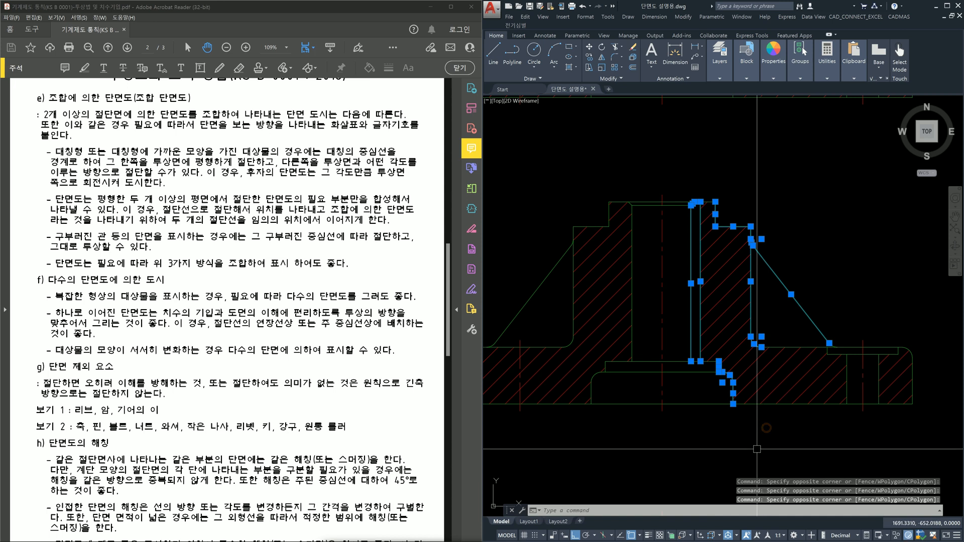
key("Escape")
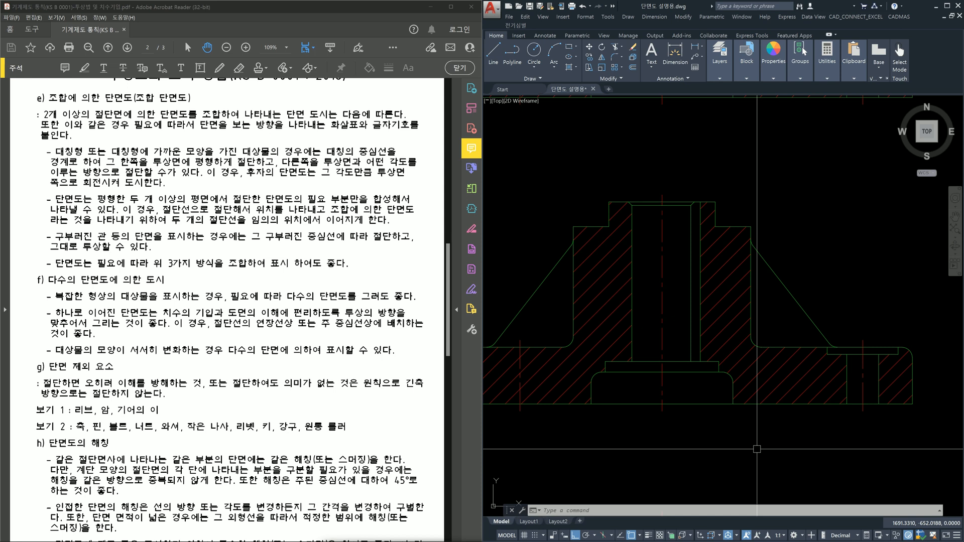
Compare both sectional views with the A-A cutting line and its bent marks in the plan view.
scroll(811, 423, "down", 4)
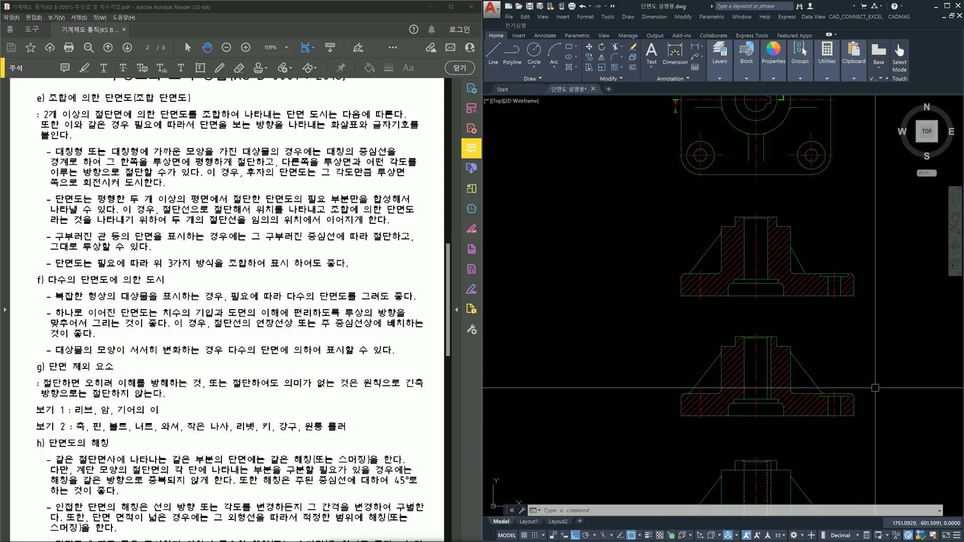
middle_click_drag(744, 103, 694, 184)
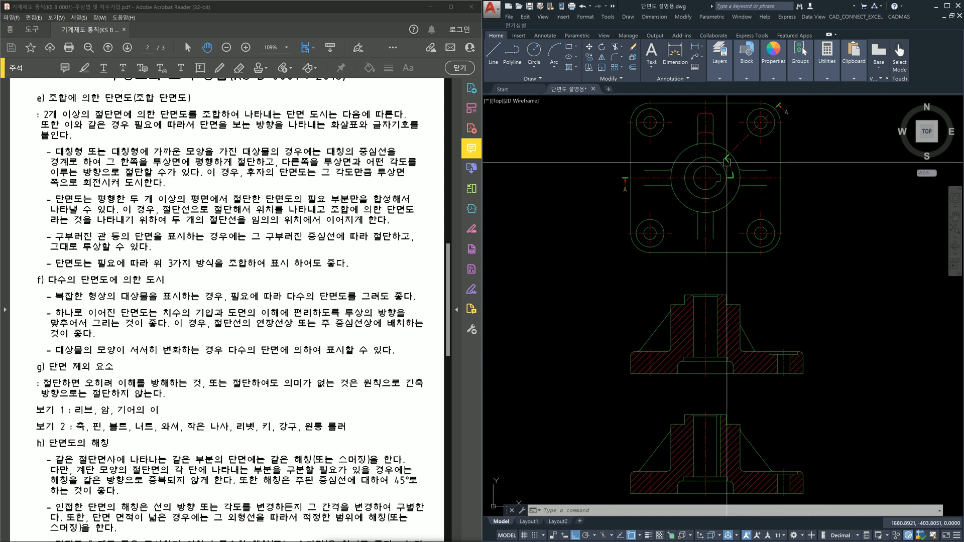
middle_click_drag(746, 155, 713, 246)
scroll(715, 226, "up", 2)
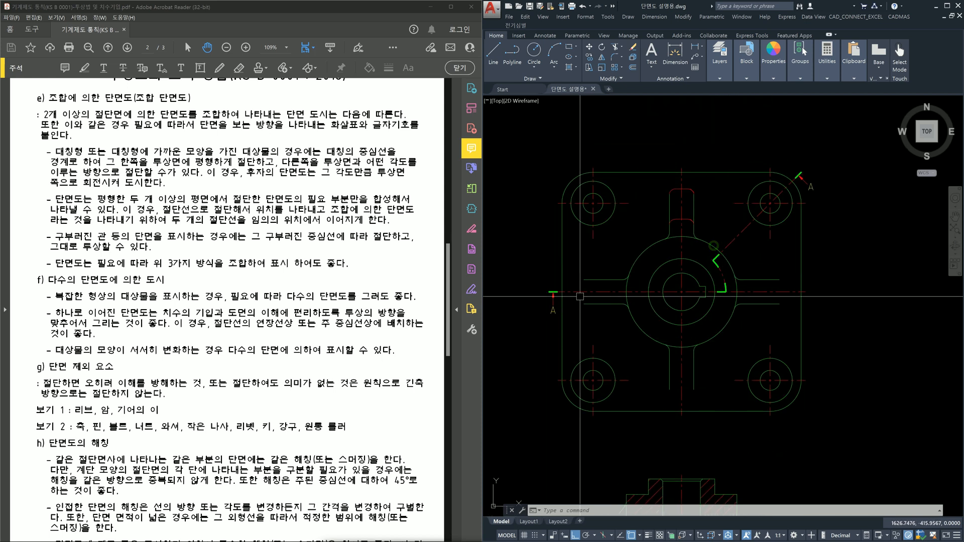
Highlight the sloped rib edge on the hub's right side in the lower sectional view, and clear the selection.
scroll(824, 340, "down", 4)
scroll(821, 340, "up", 4)
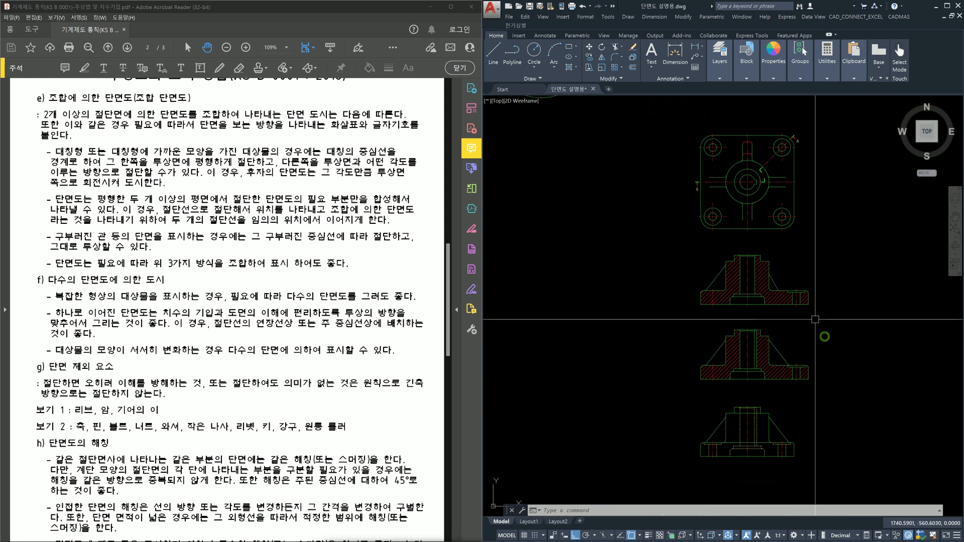
left_click(819, 323)
left_click(801, 344)
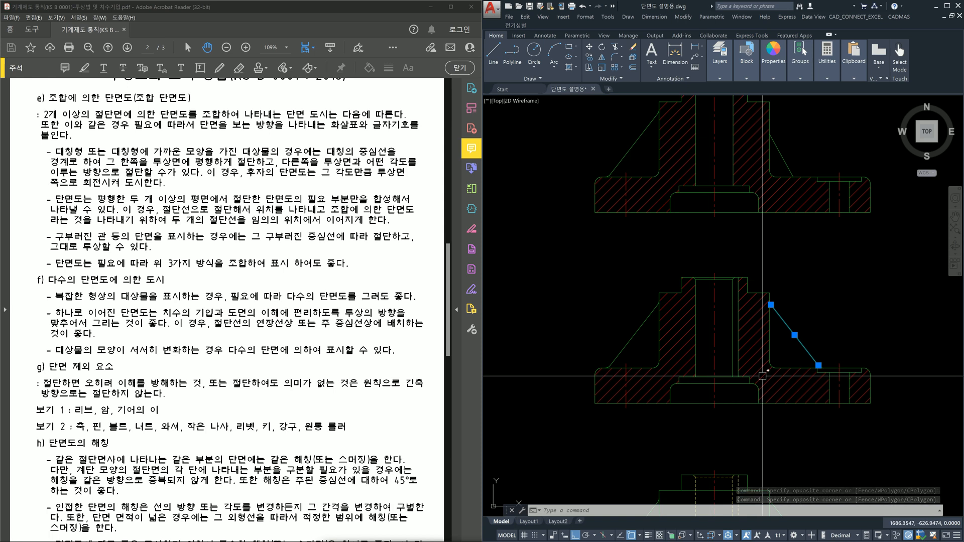
key("Escape")
Check the A-A cutting line's path in the plan view against the lower section's right-hand rib edge, highlighting that edge and clearing the selection.
scroll(762, 376, "down", 4)
scroll(783, 226, "up", 2)
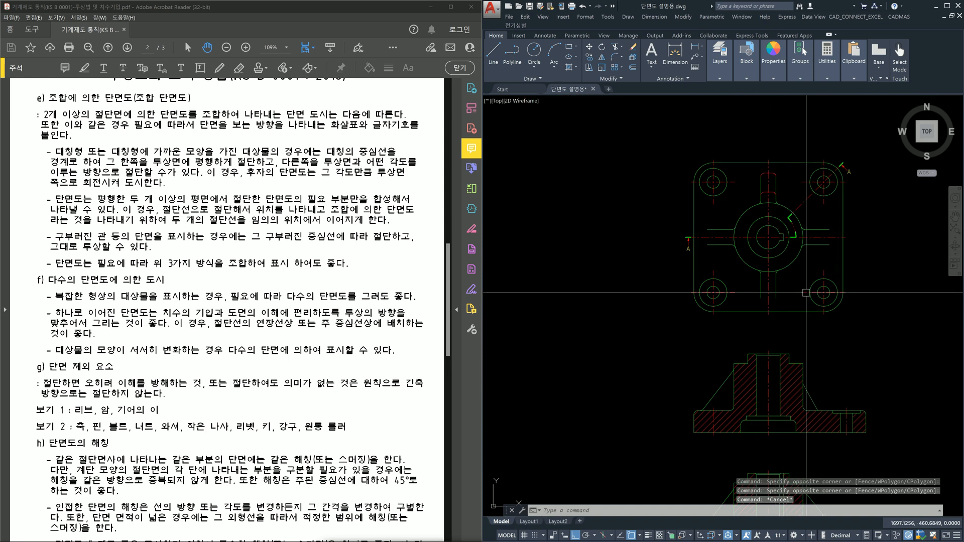
scroll(623, 193, "up", 2)
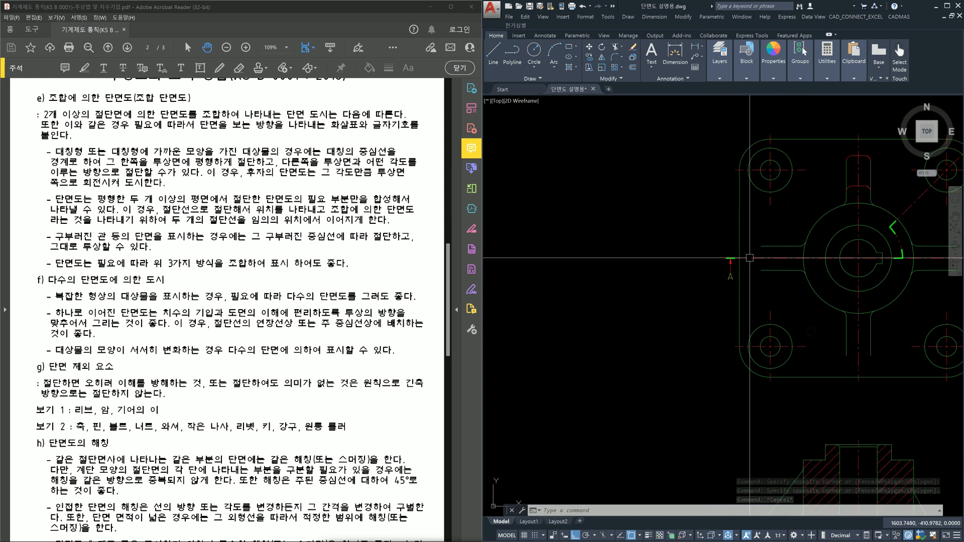
middle_click_drag(889, 224, 785, 305)
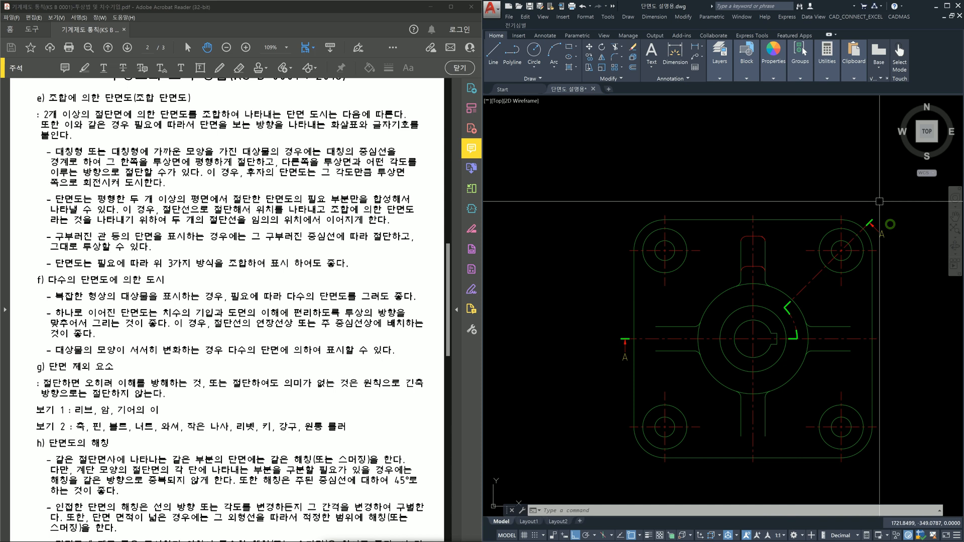
scroll(840, 377, "down", 4)
middle_click_drag(840, 377, 789, 186)
scroll(795, 380, "up", 2)
left_click(779, 274)
left_click(748, 318)
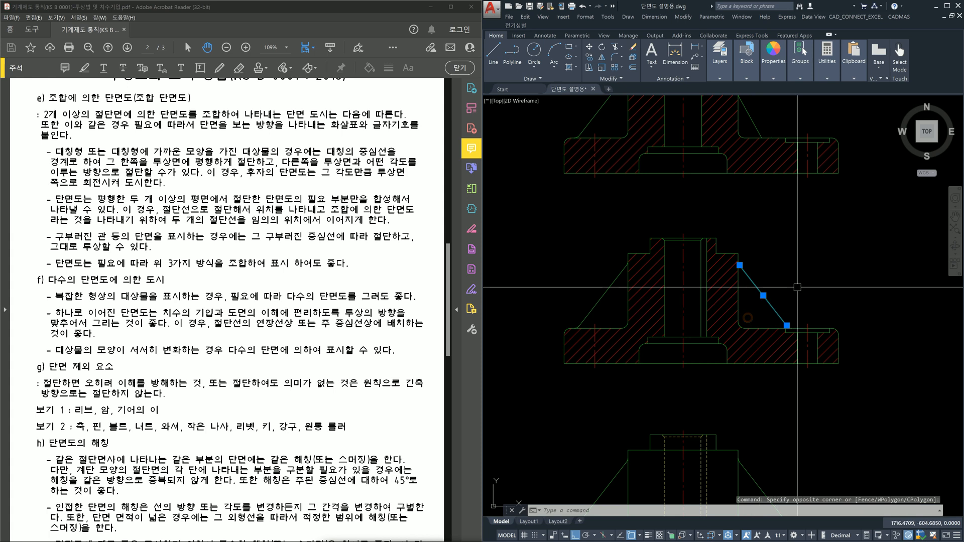
key("Escape")
Highlight the right and left sloped rib edges in the upper sectional view to compare them, and clear the selection.
middle_click_drag(787, 247, 768, 342)
left_click(745, 213)
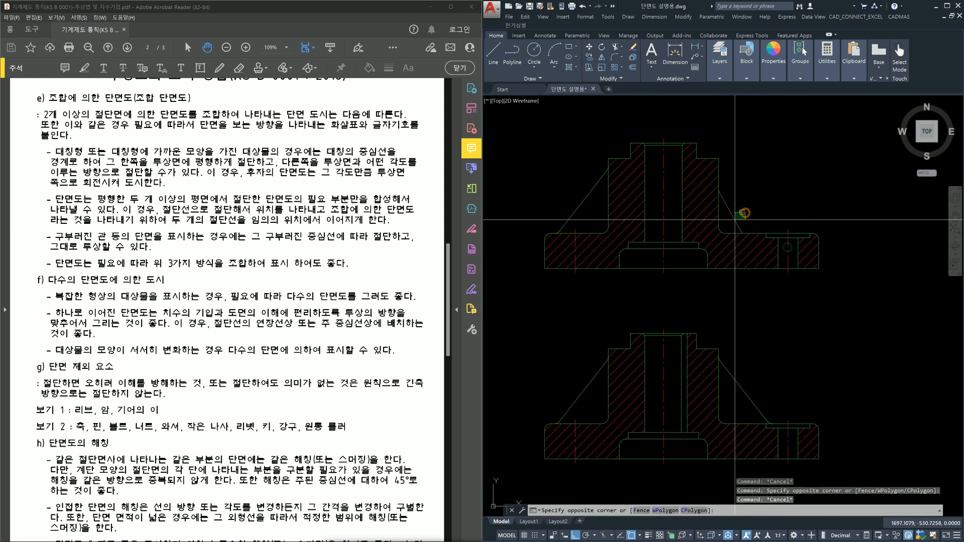
left_click(728, 223)
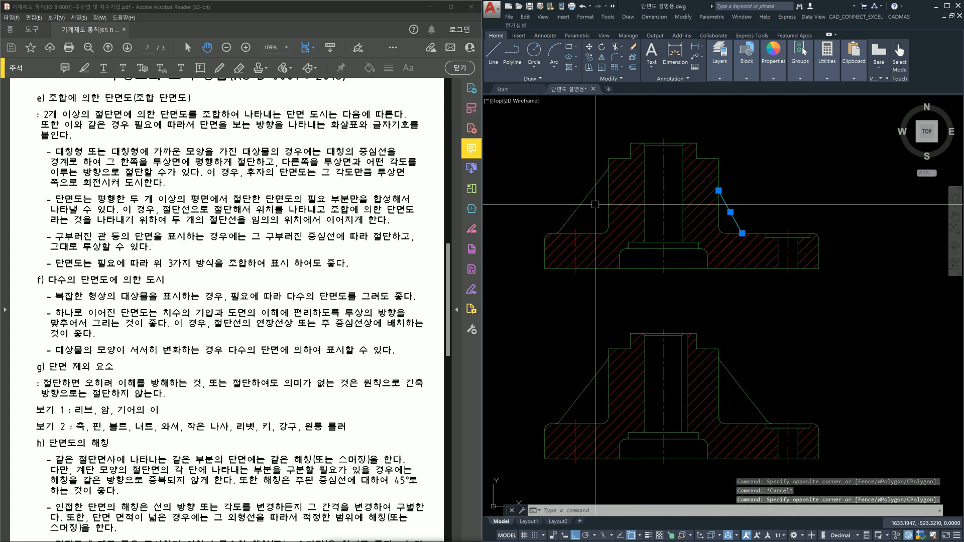
left_click(575, 194)
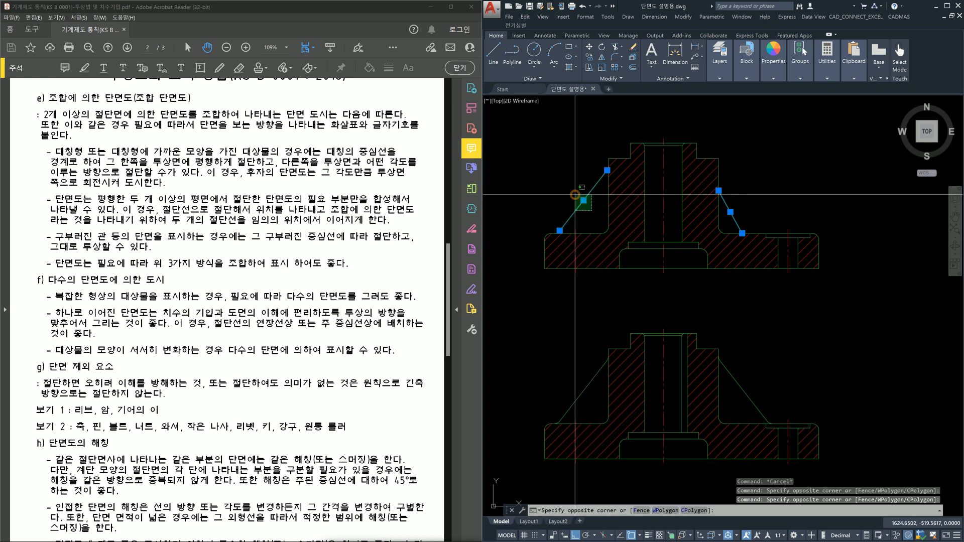
left_click(593, 207)
left_click(577, 190)
left_click(592, 211)
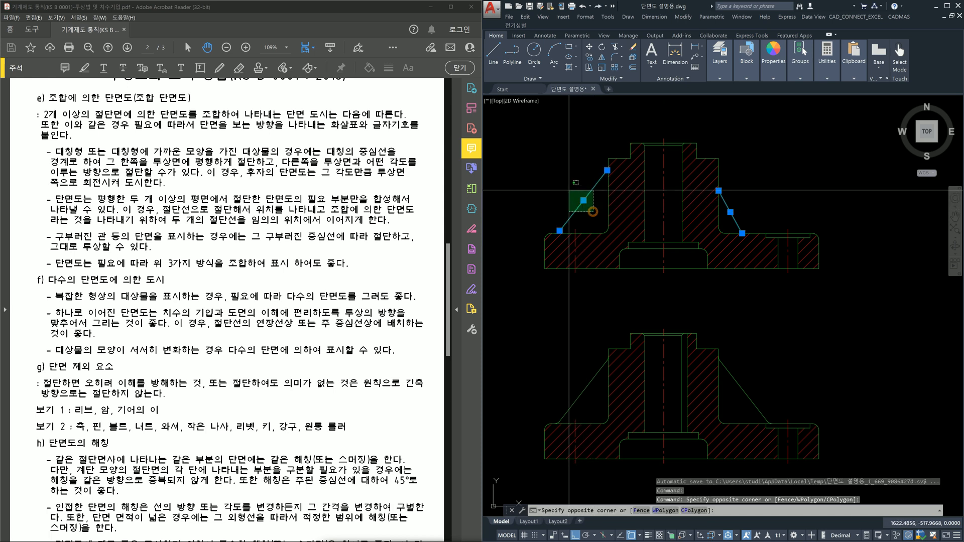
left_click(565, 189)
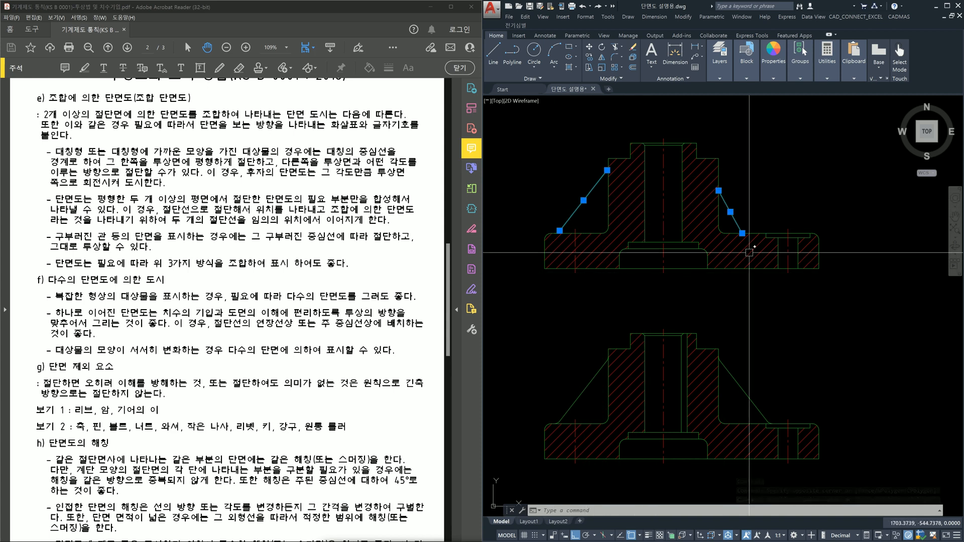
key("Escape")
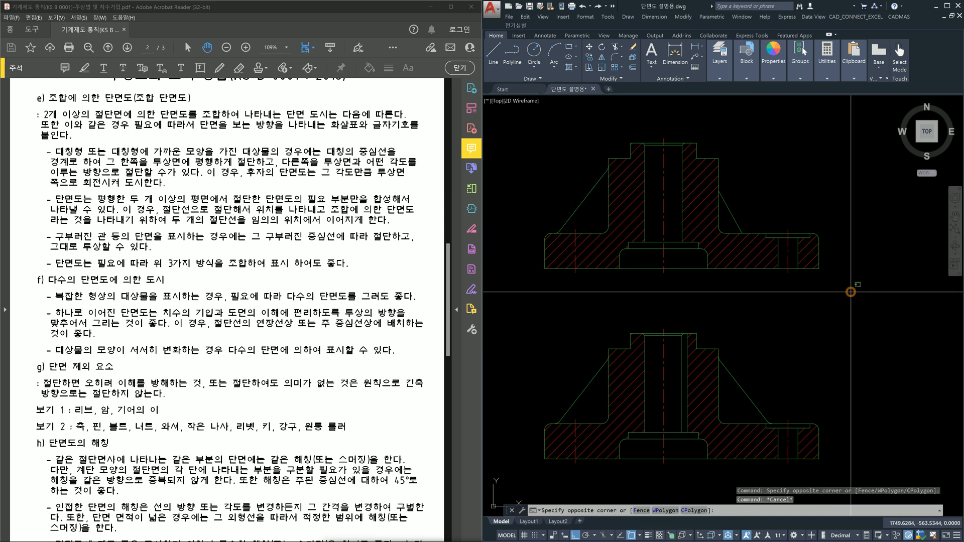
Highlight the entire upper sectional view, clear the selection, and compare the view with the A-A cutting line in the plan view.
left_click(850, 292)
left_click(533, 120)
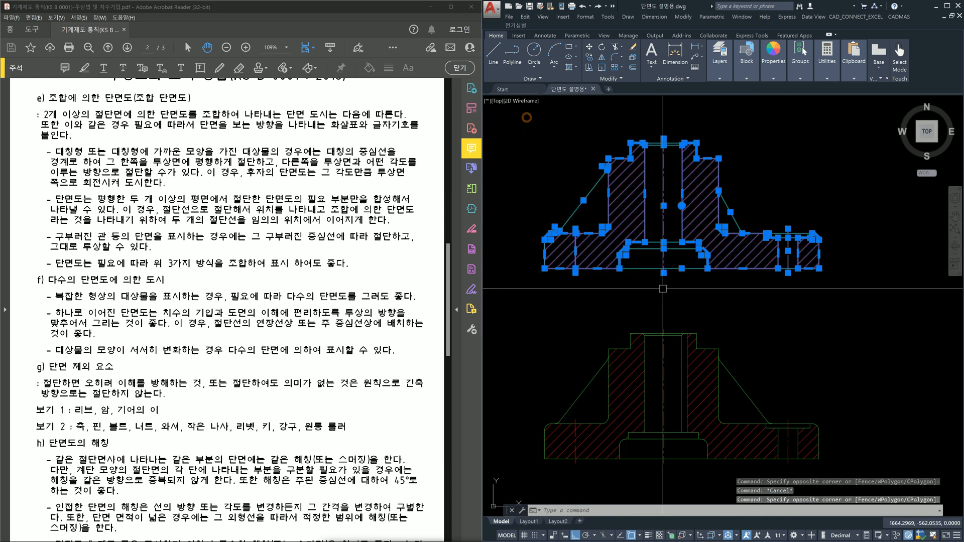
key("Escape")
scroll(665, 294, "down", 3)
scroll(609, 238, "up", 3)
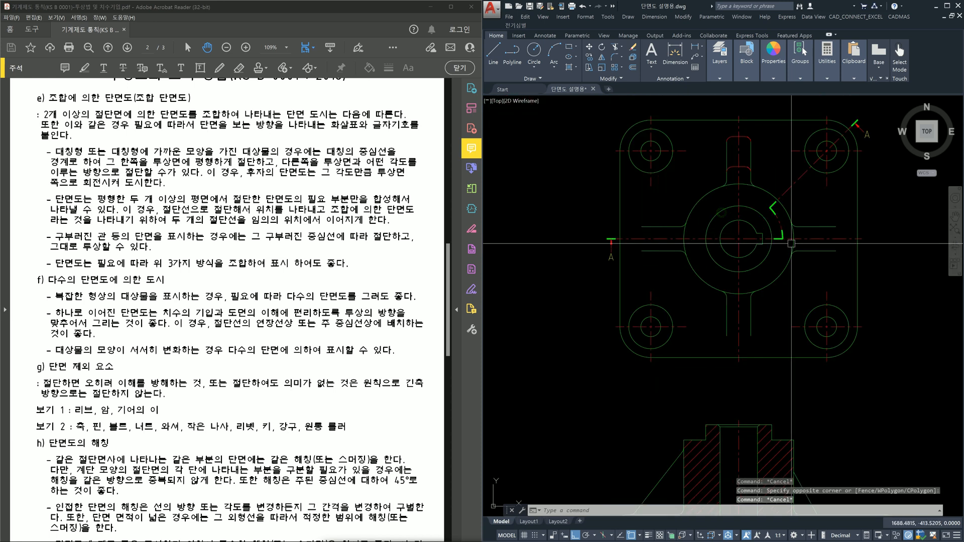
scroll(851, 123, "down", 3)
scroll(709, 270, "up", 3)
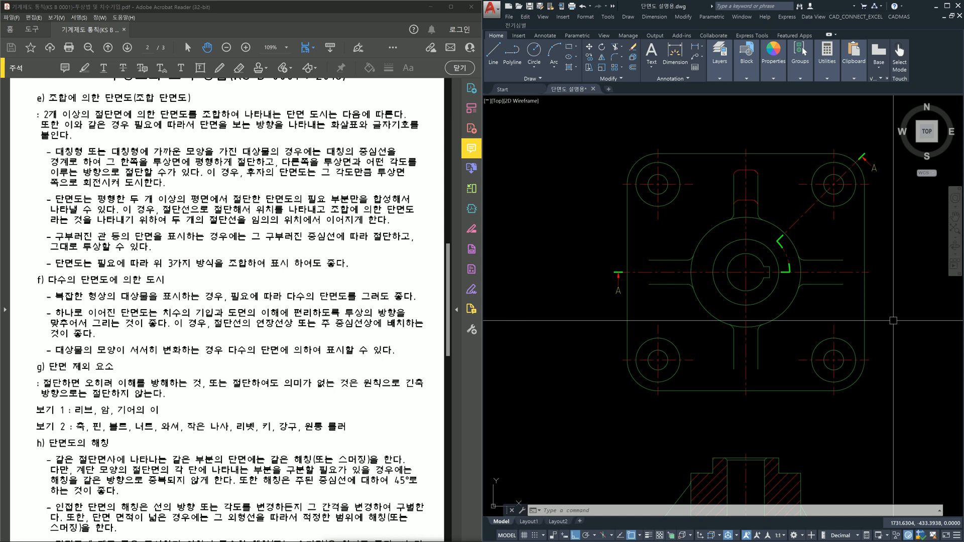
Draw a trial line from the hub centre along the diagonal cutting direction to the corner A mark, and delete it.
type("l")
key("Return")
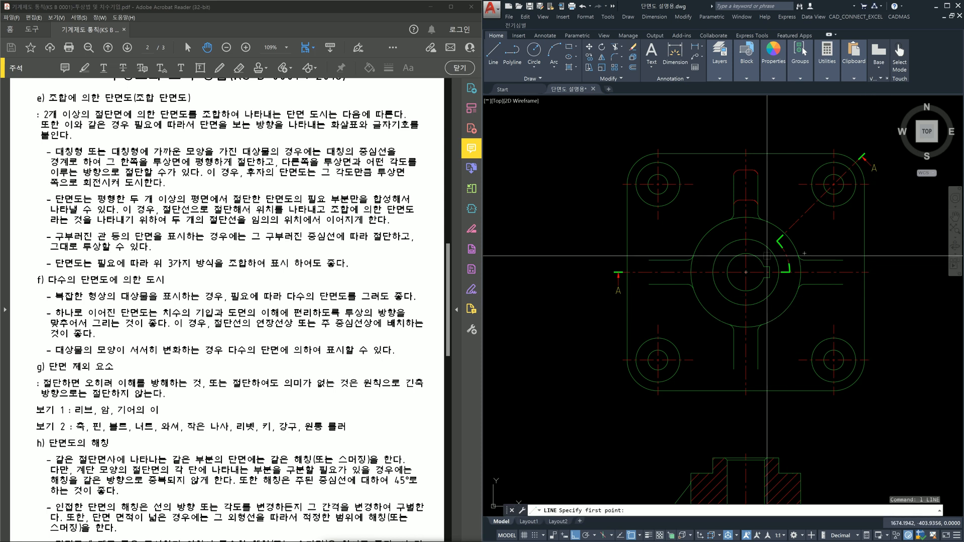
left_click(746, 272)
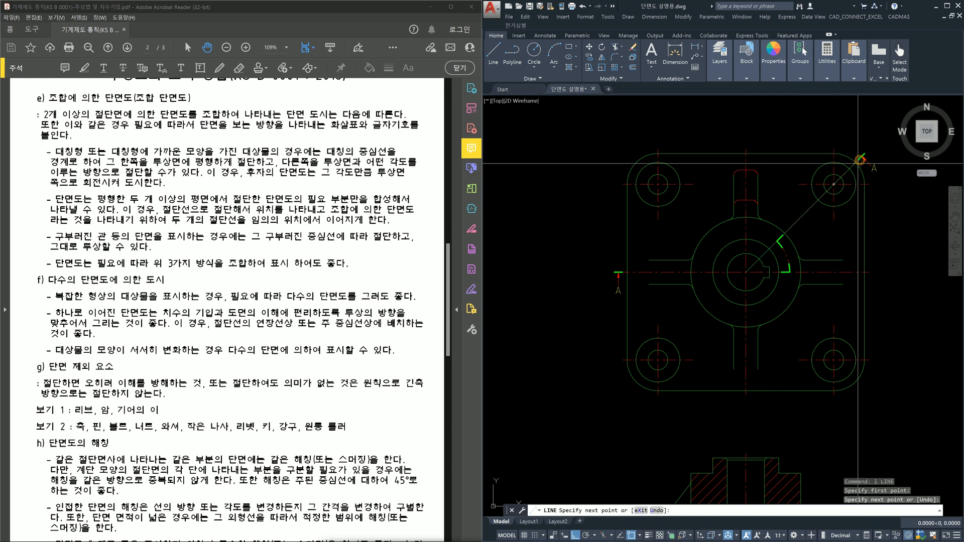
key("Escape")
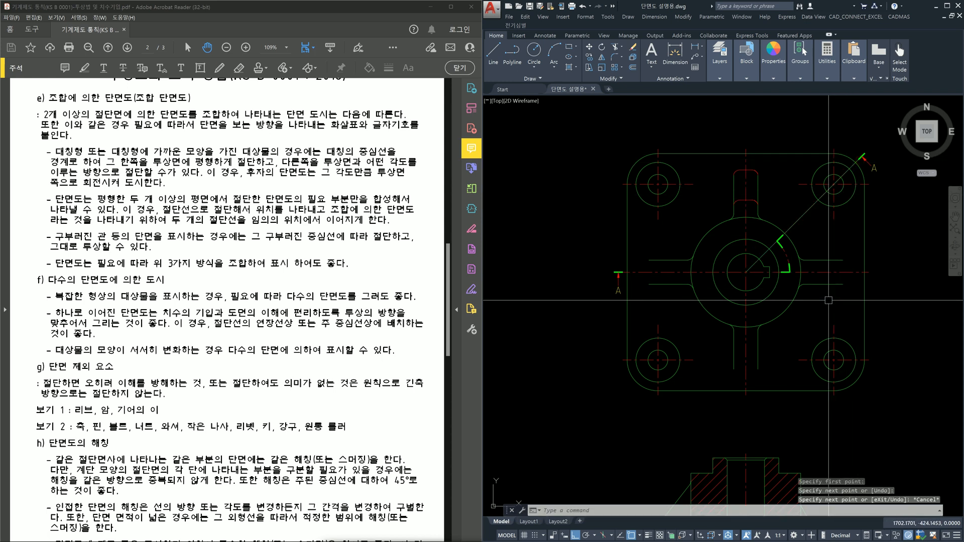
scroll(782, 261, "up", 4)
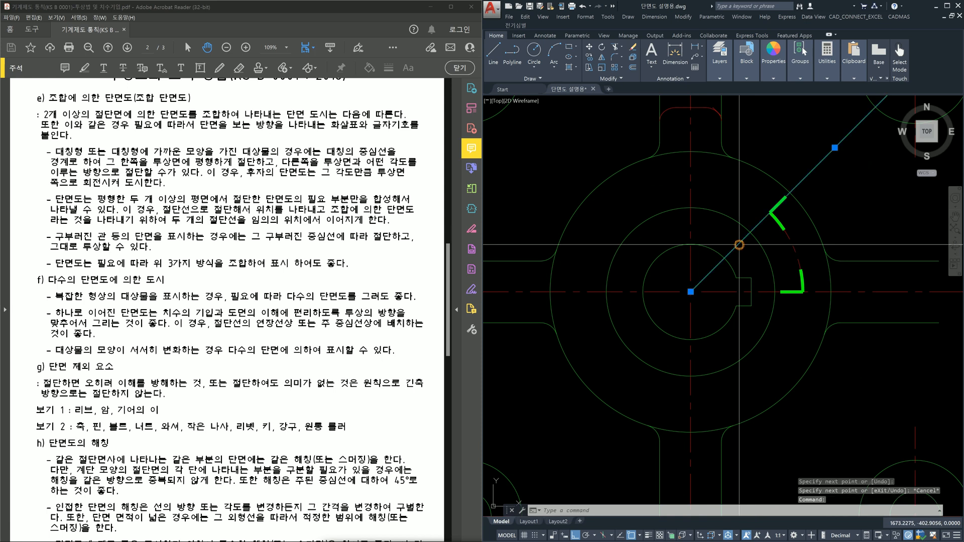
key("Delete")
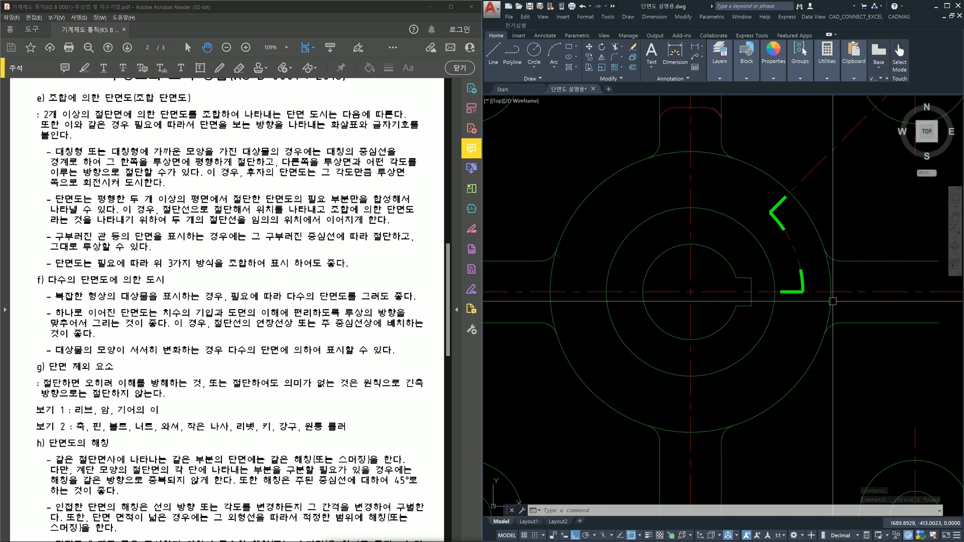
Highlight the upper and lower sectional views in turn to contrast the two cutting methods, and clear the selection.
scroll(824, 308, "down", 4)
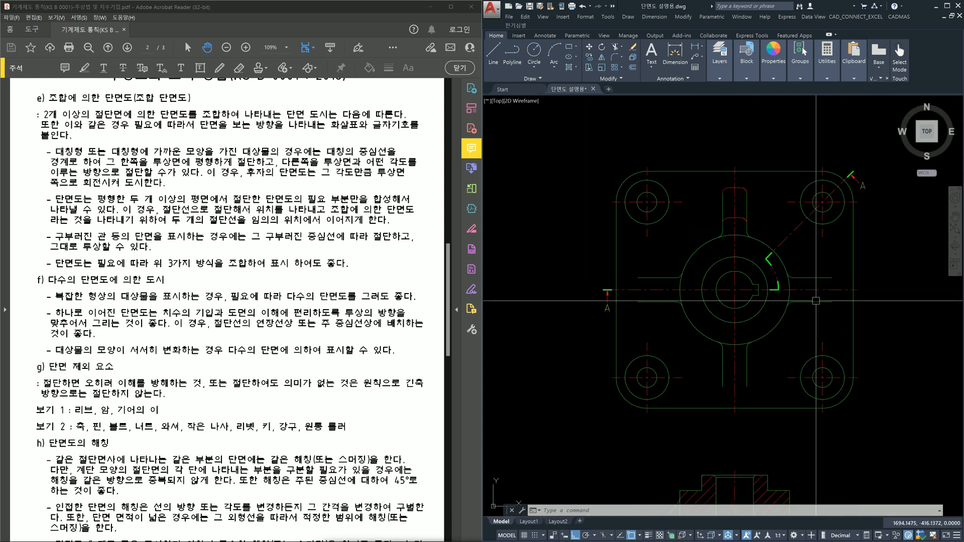
scroll(785, 280, "down", 3)
scroll(797, 315, "up", 3)
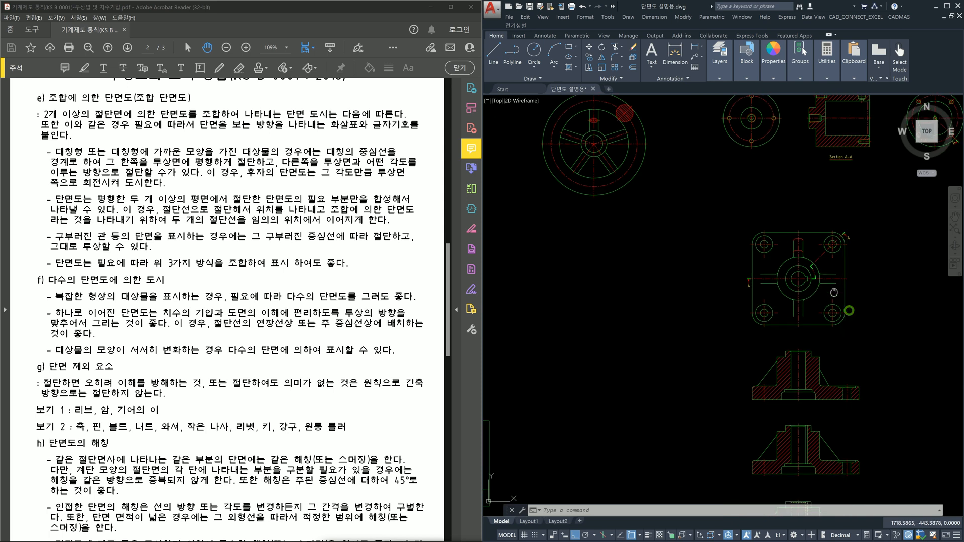
left_click(559, 211)
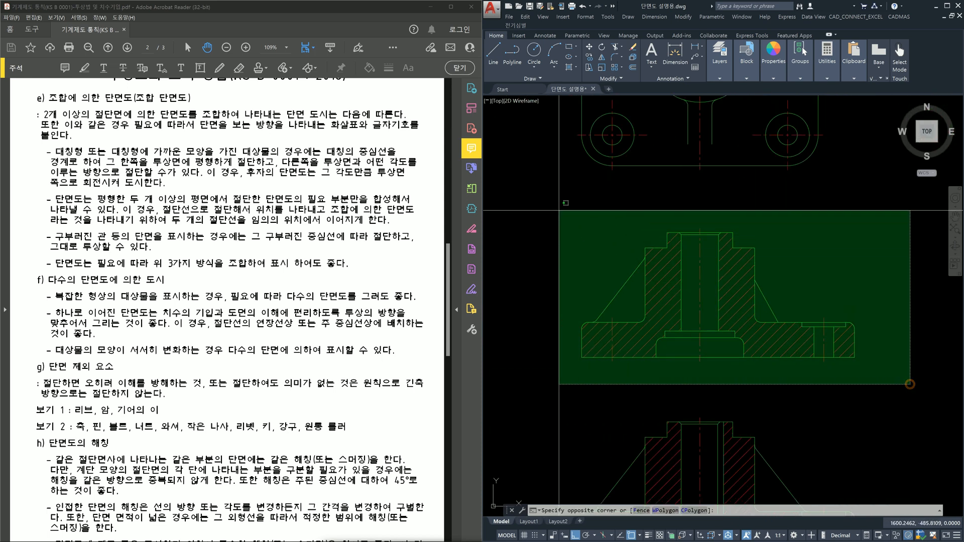
middle_click_drag(909, 384, 869, 199)
key("Escape")
middle_click_drag(784, 304, 782, 286)
left_click(853, 401)
left_click(736, 276)
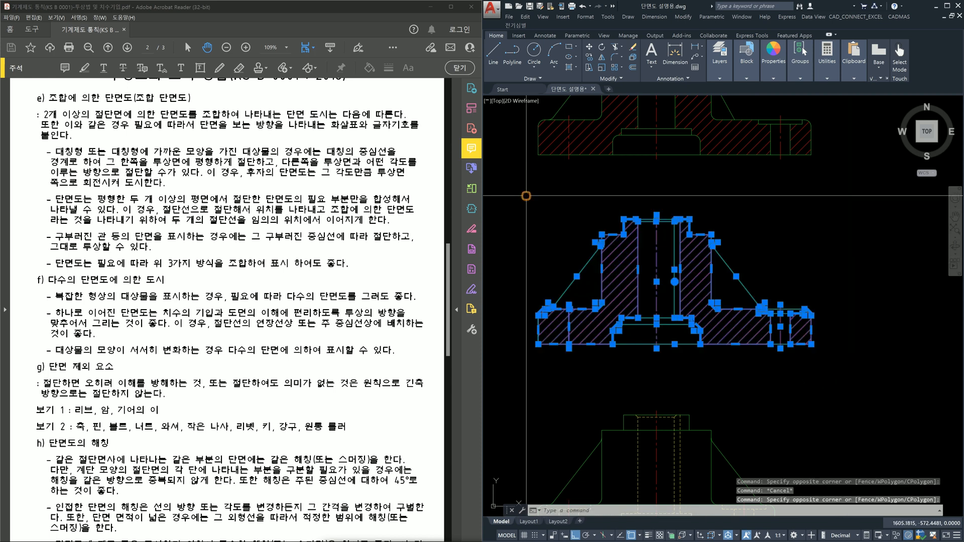
key("Escape")
Examine the hub's plan and sectional views alongside the round flange's Section A-A example to compare their cutting lines.
scroll(761, 339, "down", 3)
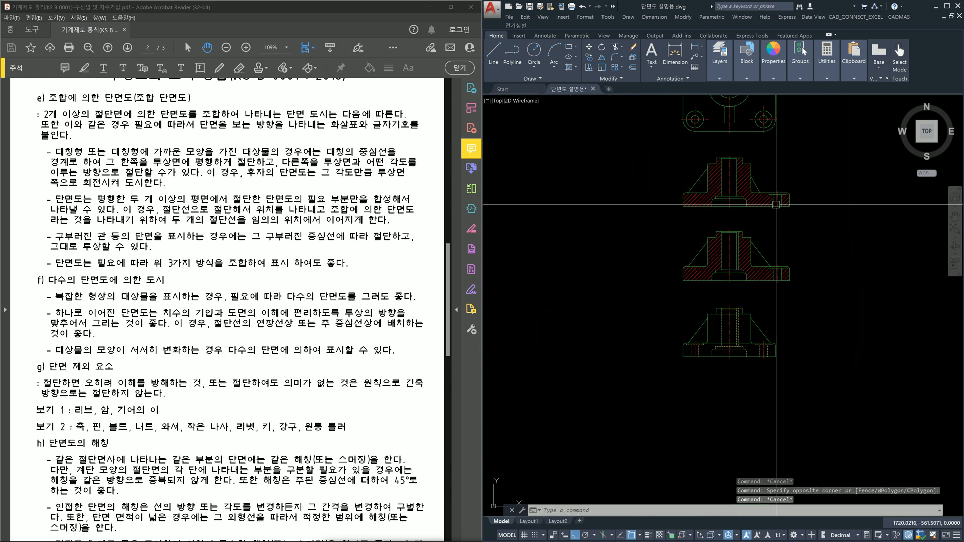
scroll(726, 170, "up", 2)
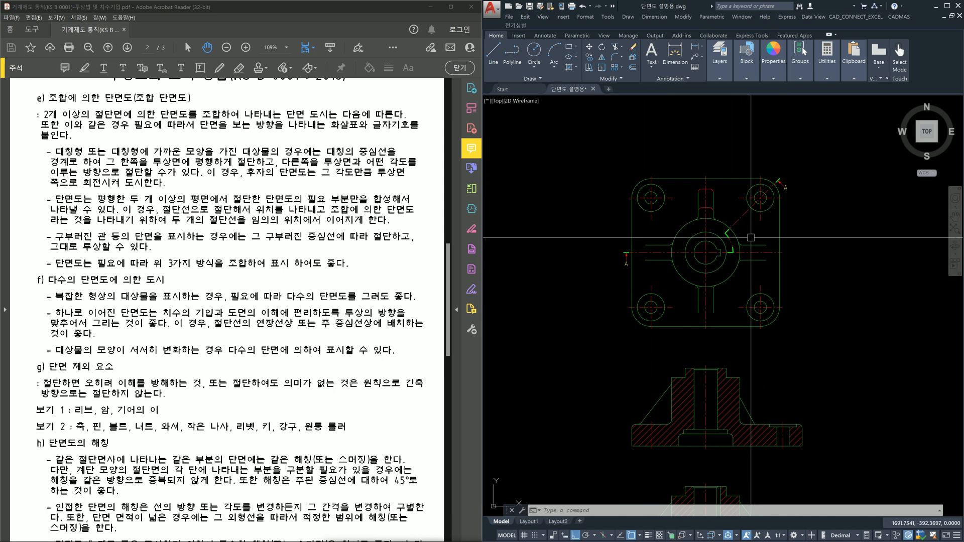
middle_click_drag(702, 252, 679, 84)
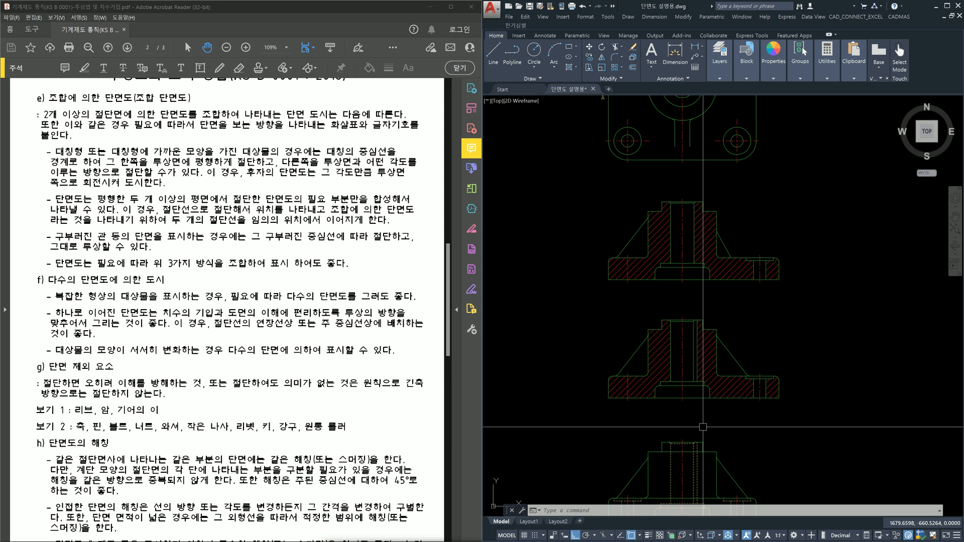
scroll(736, 401, "down", 4)
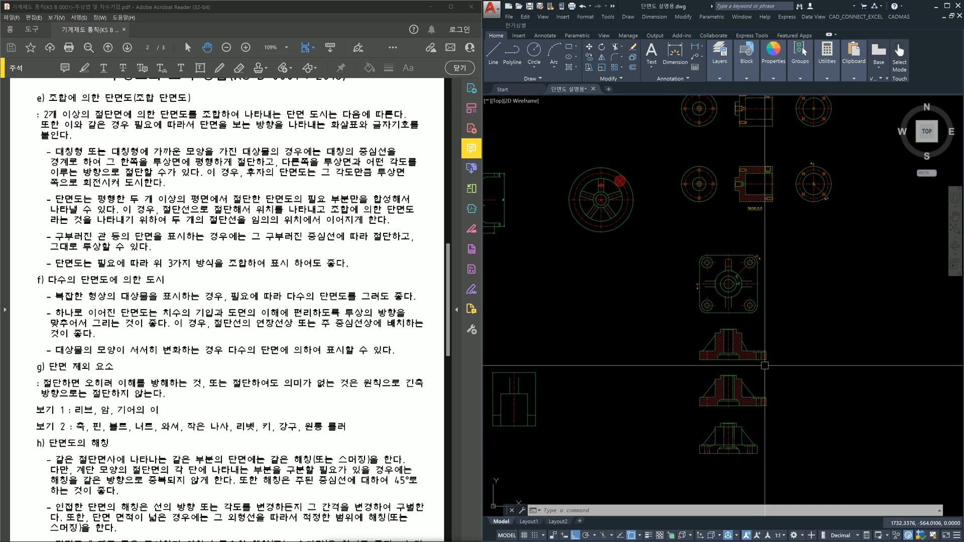
scroll(765, 365, "up", 2)
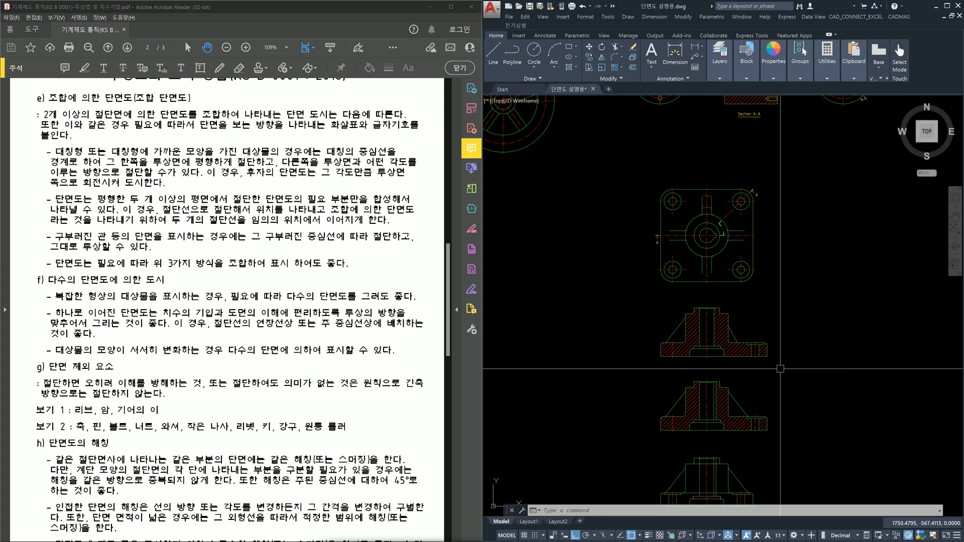
scroll(780, 369, "down", 3)
scroll(752, 320, "up", 4)
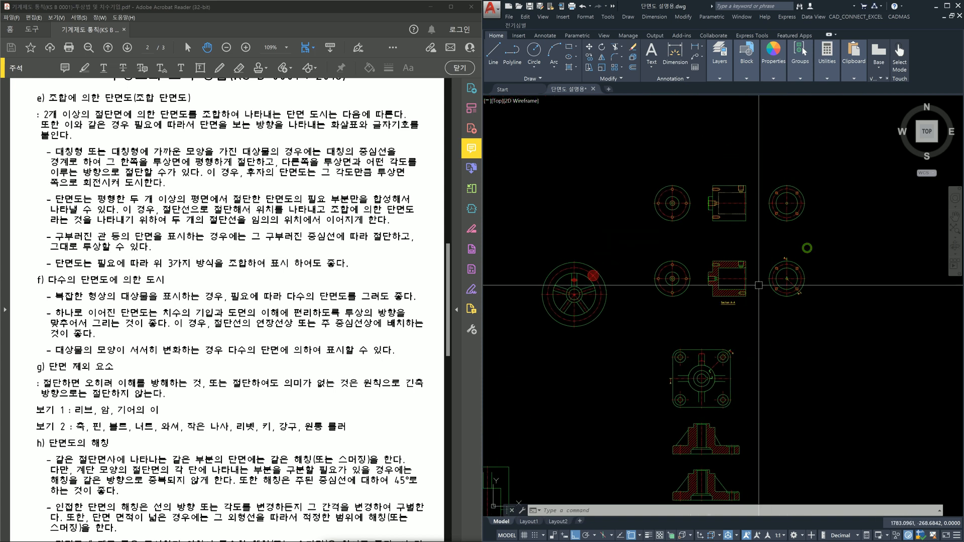
scroll(752, 320, "down", 3)
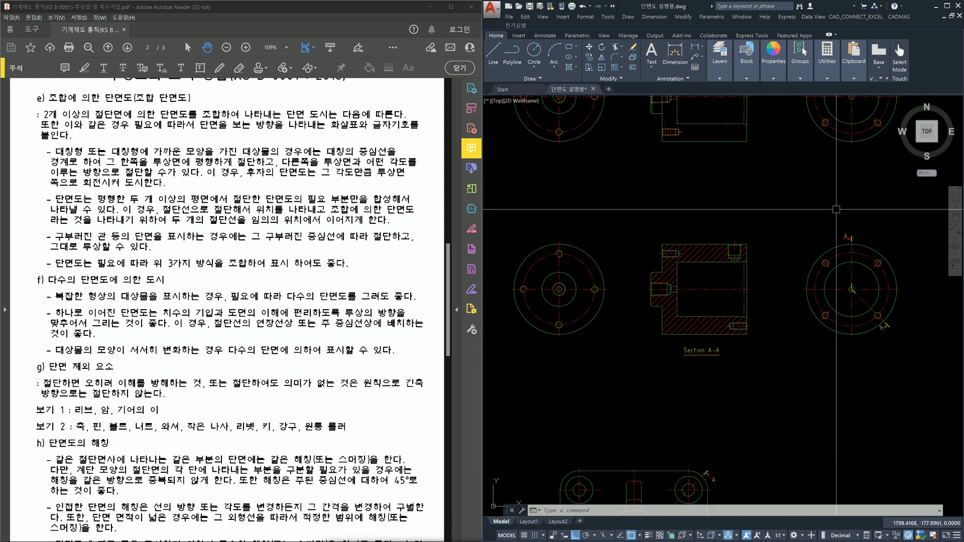
scroll(838, 395, "down", 3)
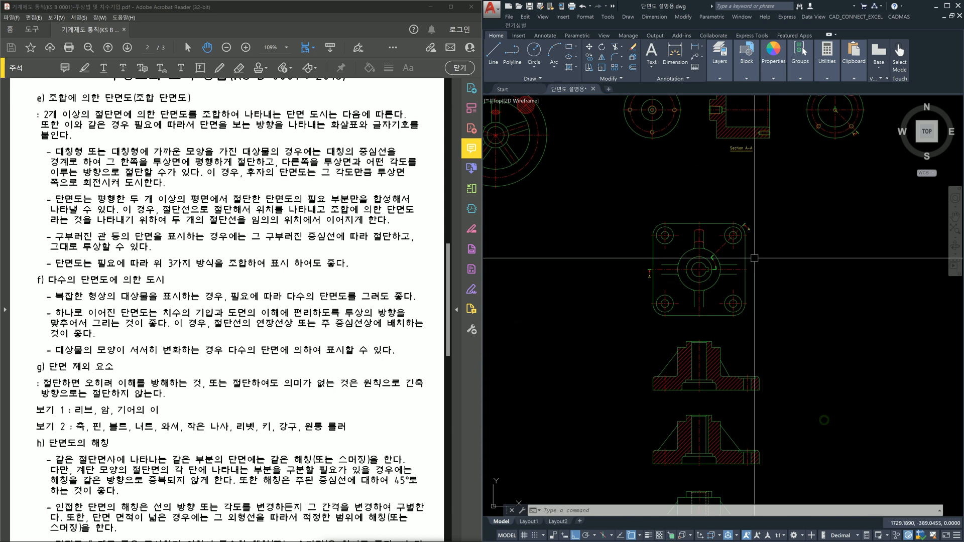
scroll(766, 289, "up", 2)
scroll(766, 289, "down", 1)
scroll(762, 310, "up", 1)
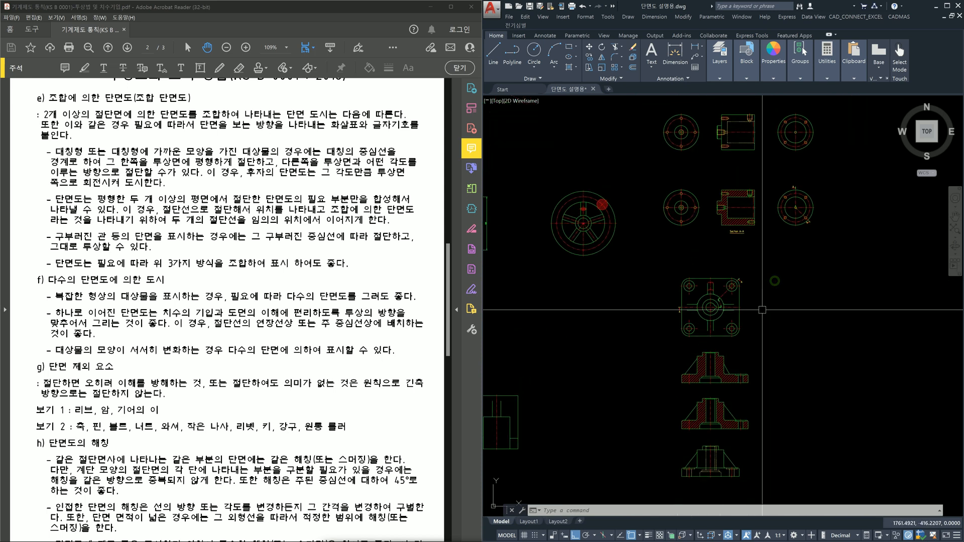